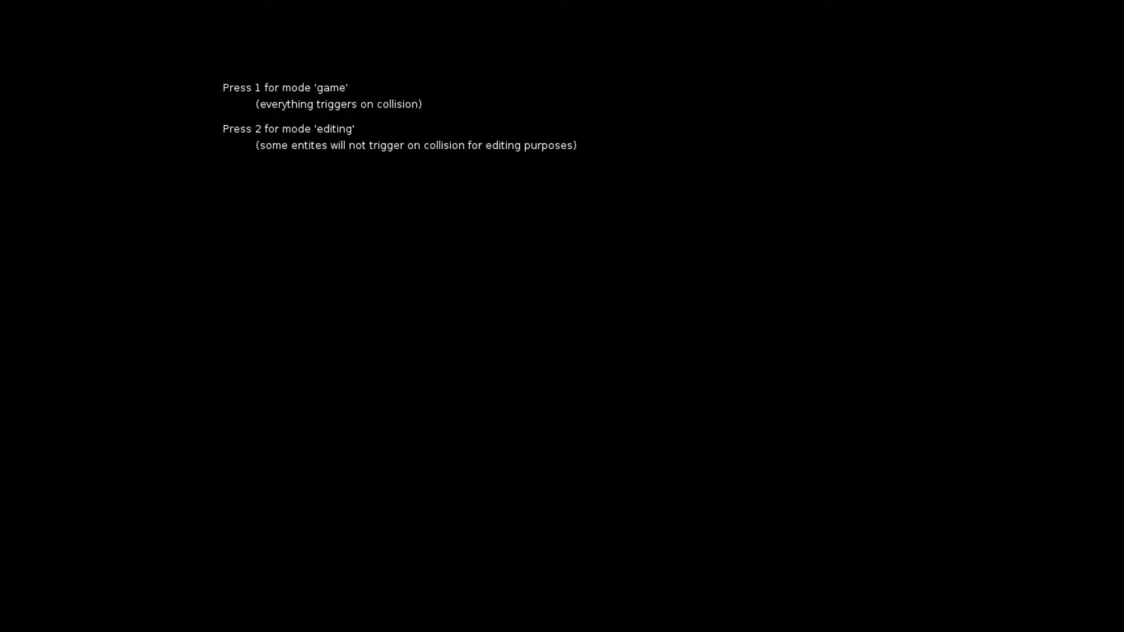
Start the level in game mode and smash two of the stacked crates in the dip right of the start.
{"action": "key", "text": "1"}
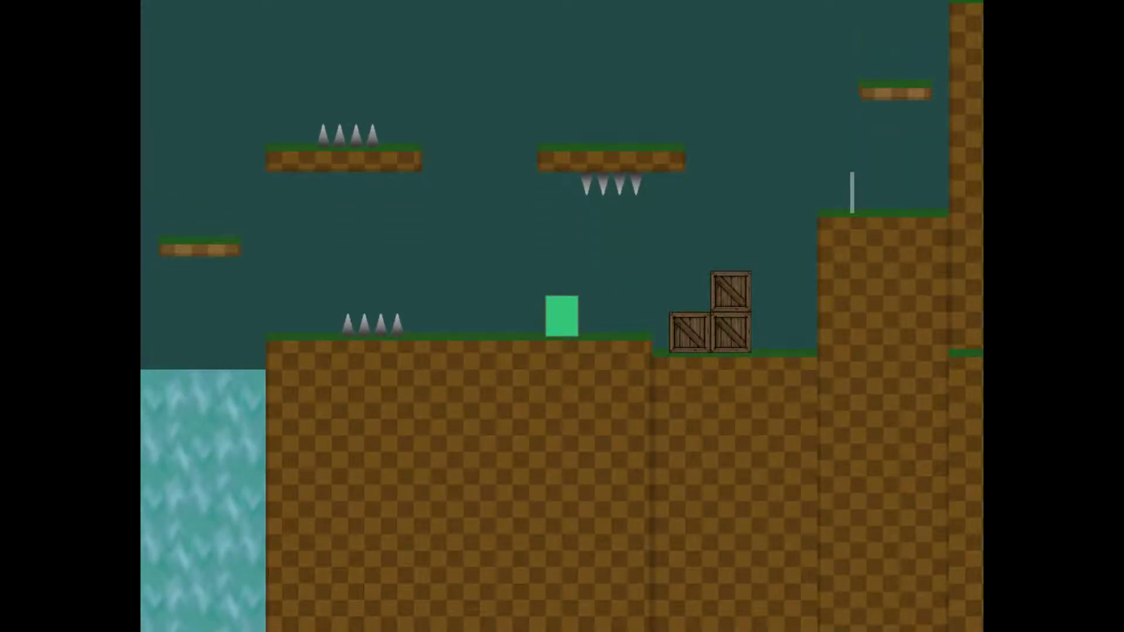
{"action": "key", "text": "Right"}
{"action": "key", "text": "Up"}
{"action": "key", "text": "Left"}
{"action": "key", "text": "Right"}
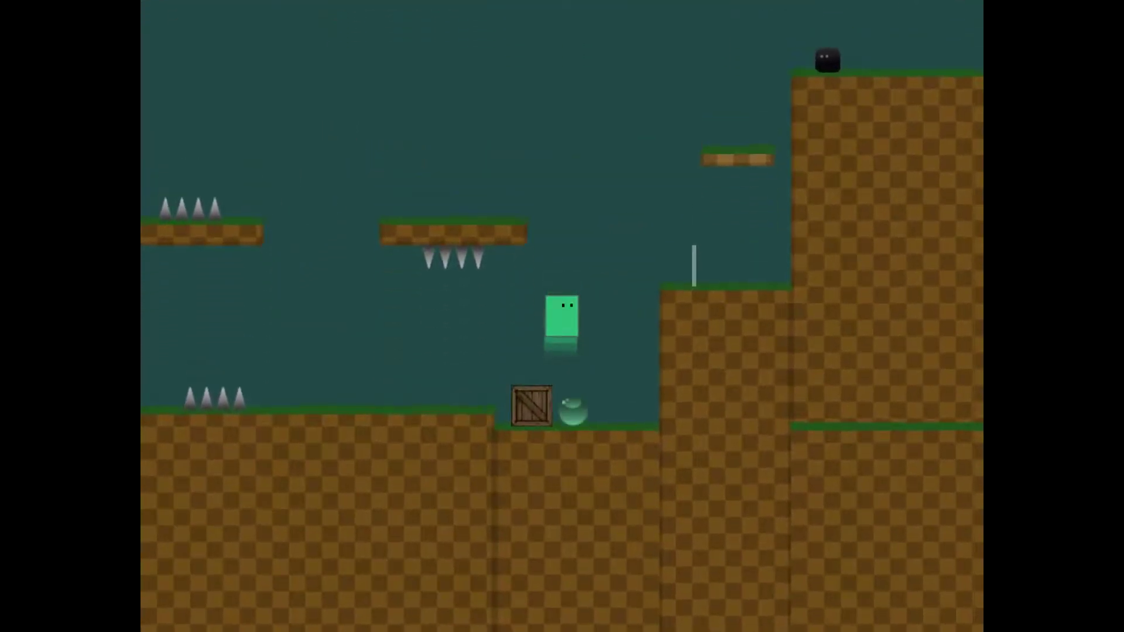
Run the green character left over the spikes and water to the rows of crates beside the spiked wall.
{"action": "key", "text": "Left"}
{"action": "key", "text": "space"}
{"action": "key", "text": "Up"}
{"action": "key", "text": "Up"}
{"action": "key", "text": "Right"}
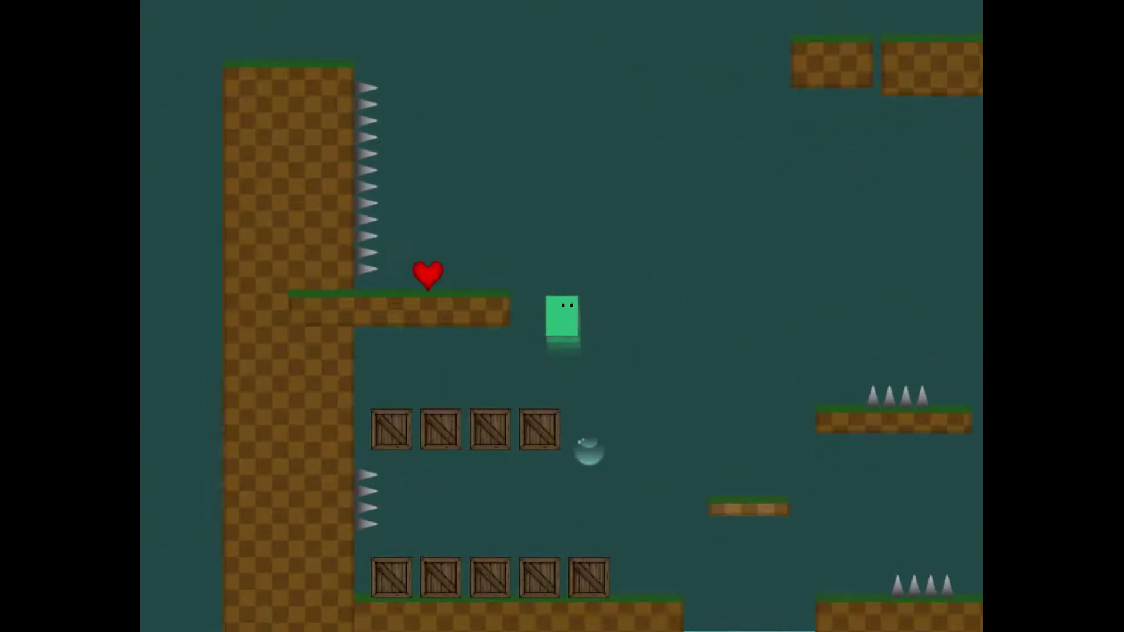
Smash crates in the upper and lower rows beside the spiked wall.
{"action": "key", "text": "Left"}
{"action": "key", "text": "Right"}
{"action": "key", "text": "Up"}
{"action": "key", "text": "Left"}
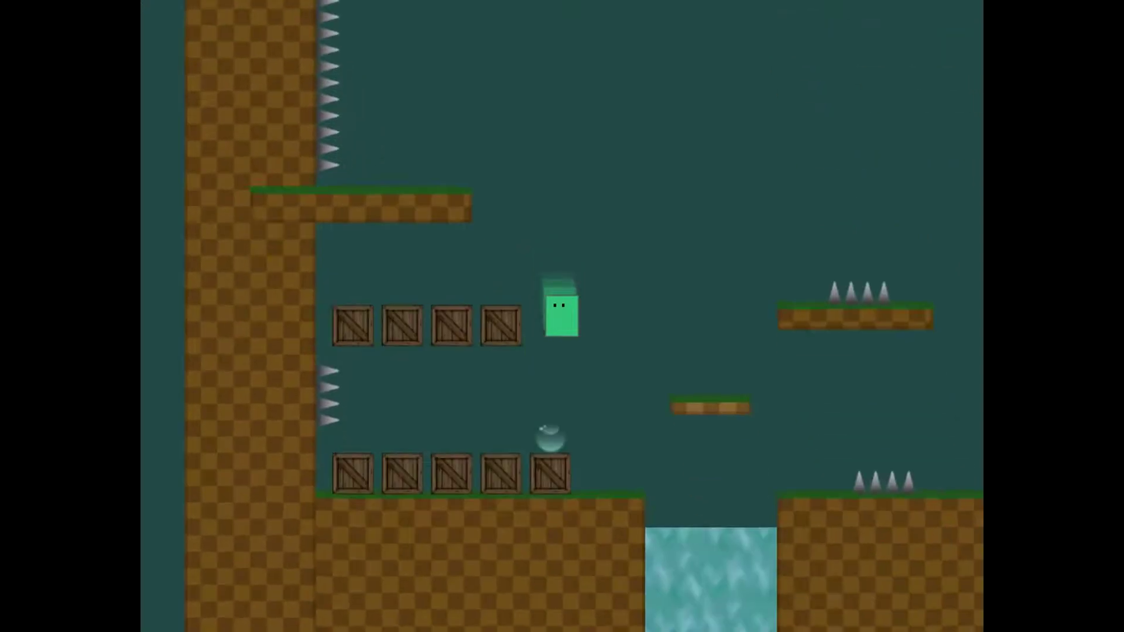
{"action": "key", "text": "Right"}
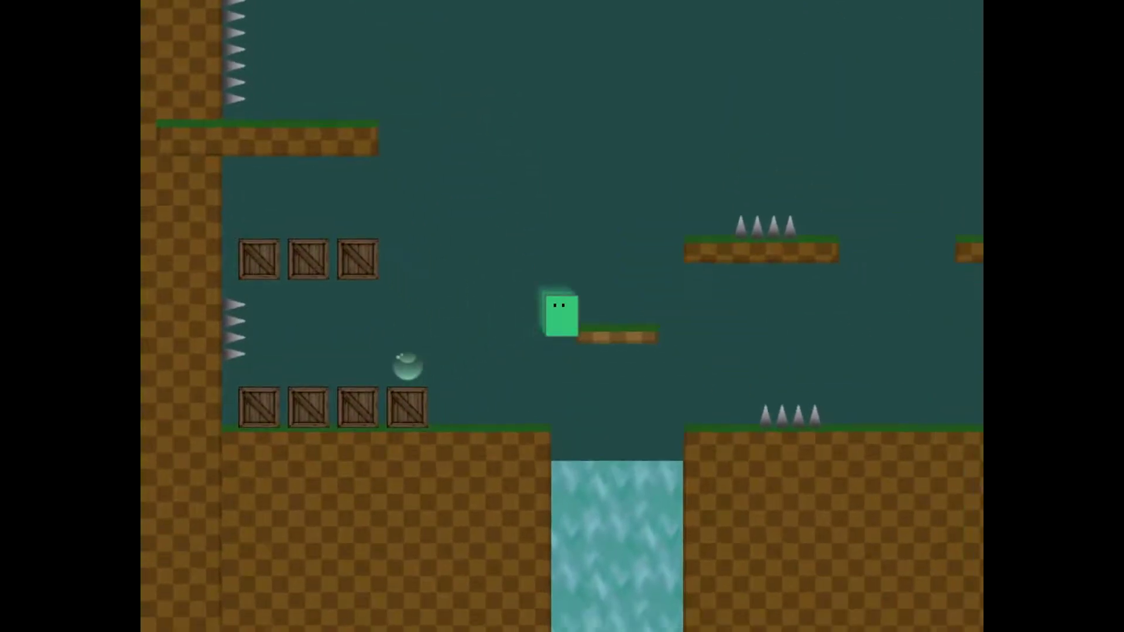
{"action": "key", "text": "Left"}
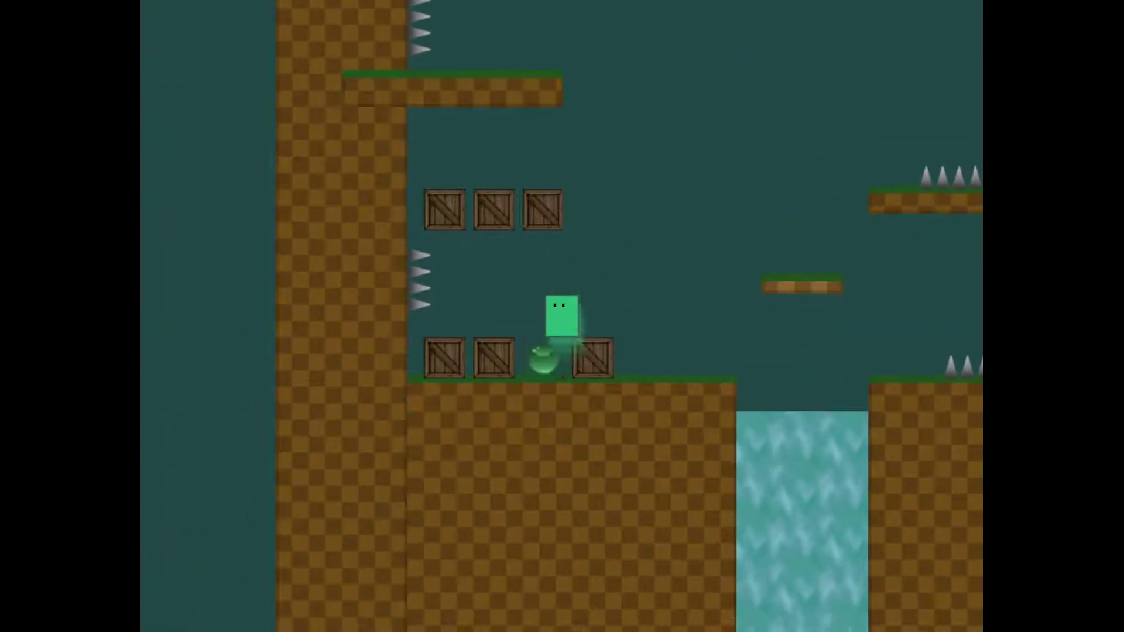
Return the character right across the level, pass the checkpoint and land on the moving platform above it.
{"action": "key", "text": "Up"}
{"action": "key", "text": "Right"}
{"action": "key", "text": "Right"}
{"action": "key", "text": "Right"}
{"action": "key", "text": "space"}
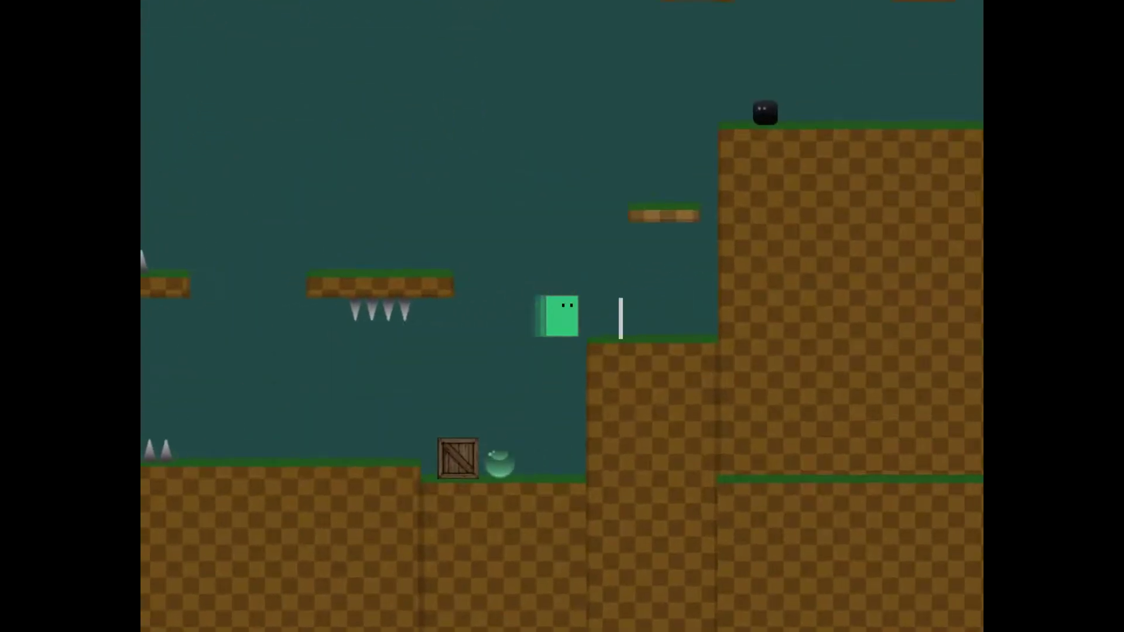
{"action": "key", "text": "space"}
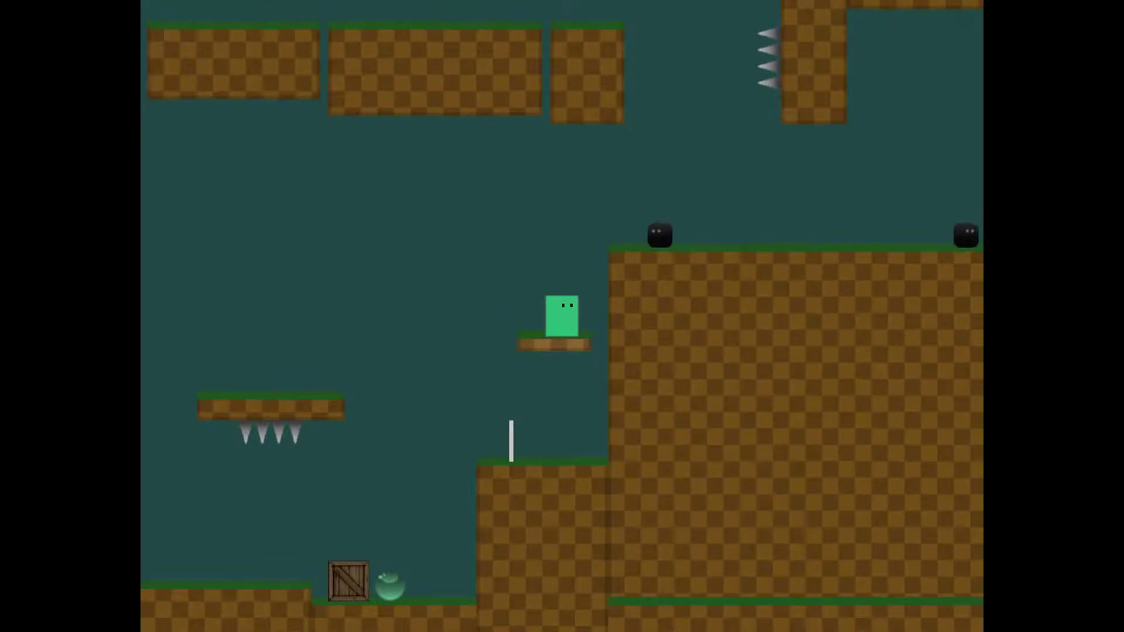
Jump from the moving platform onto the high plateau and cross it to its far spiked edge.
{"action": "key", "text": "space"}
{"action": "key", "text": "Right"}
{"action": "key", "text": "space"}
{"action": "key", "text": "Right"}
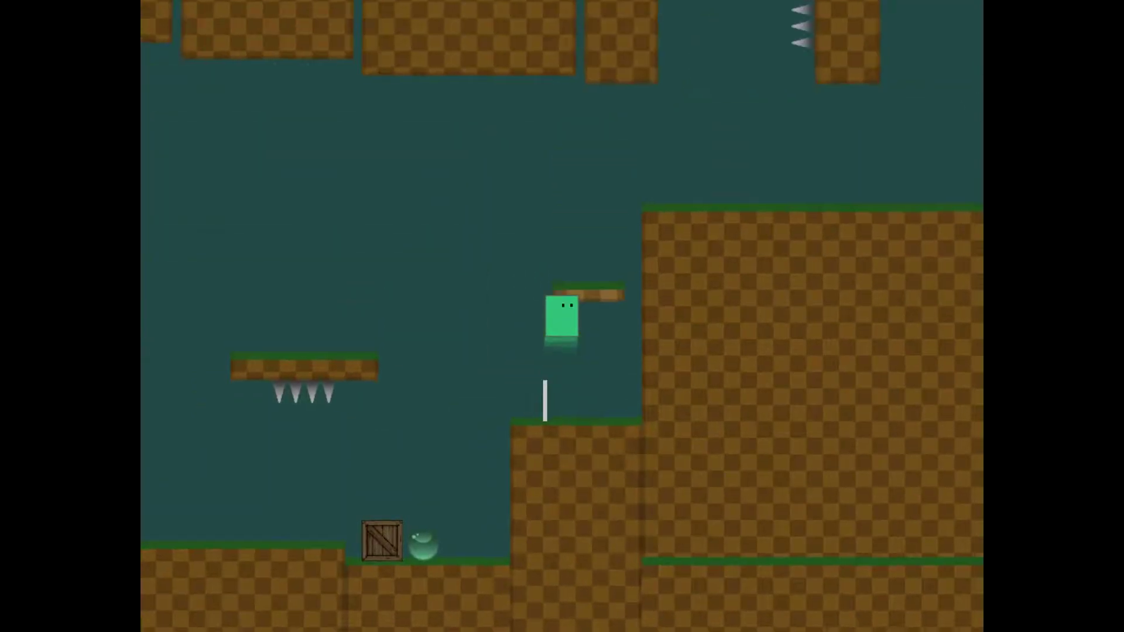
{"action": "key", "text": "space"}
{"action": "key", "text": "Right"}
{"action": "key", "text": "space"}
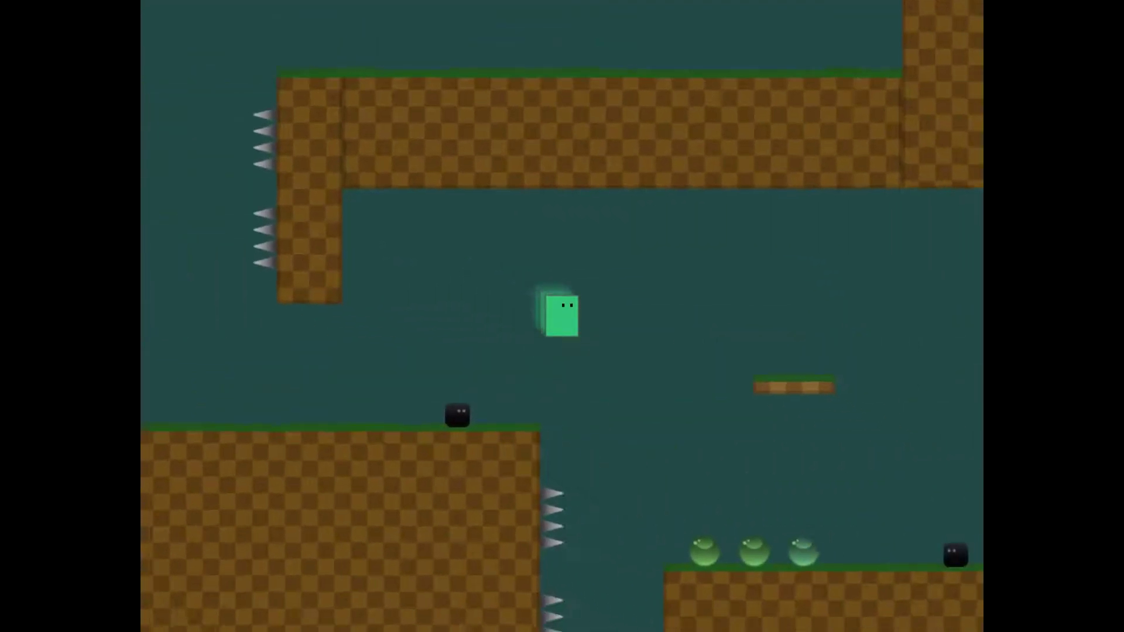
Try to jump the gap beyond the plateau and quit to the mode selection.
{"action": "key", "text": "space"}
{"action": "key", "text": "space"}
{"action": "key", "text": "Right"}
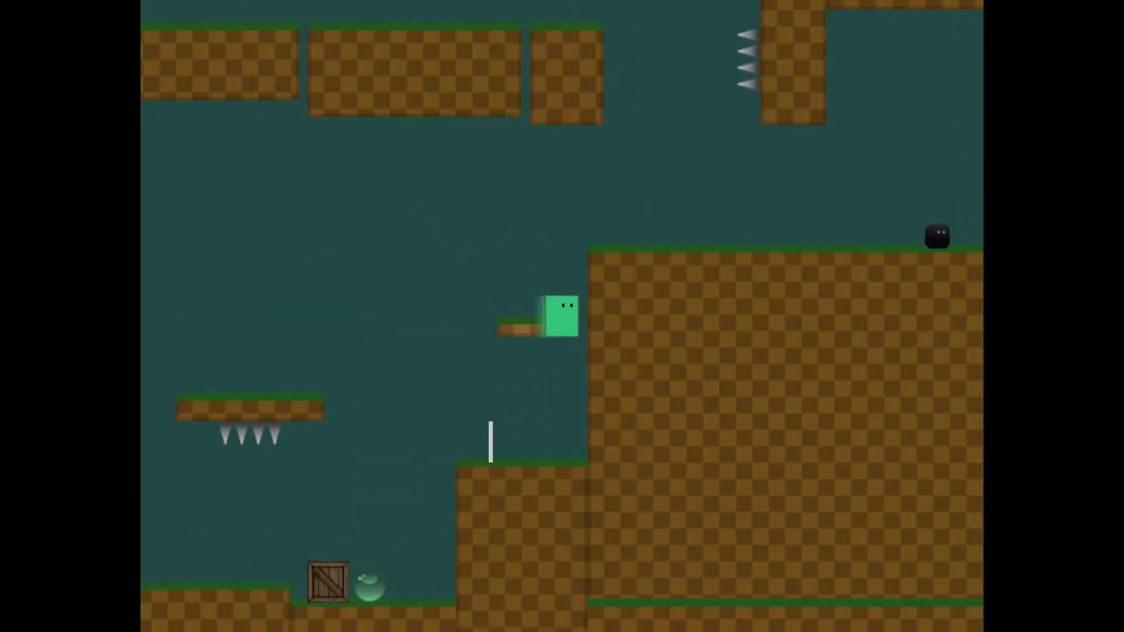
{"action": "key", "text": "Left"}
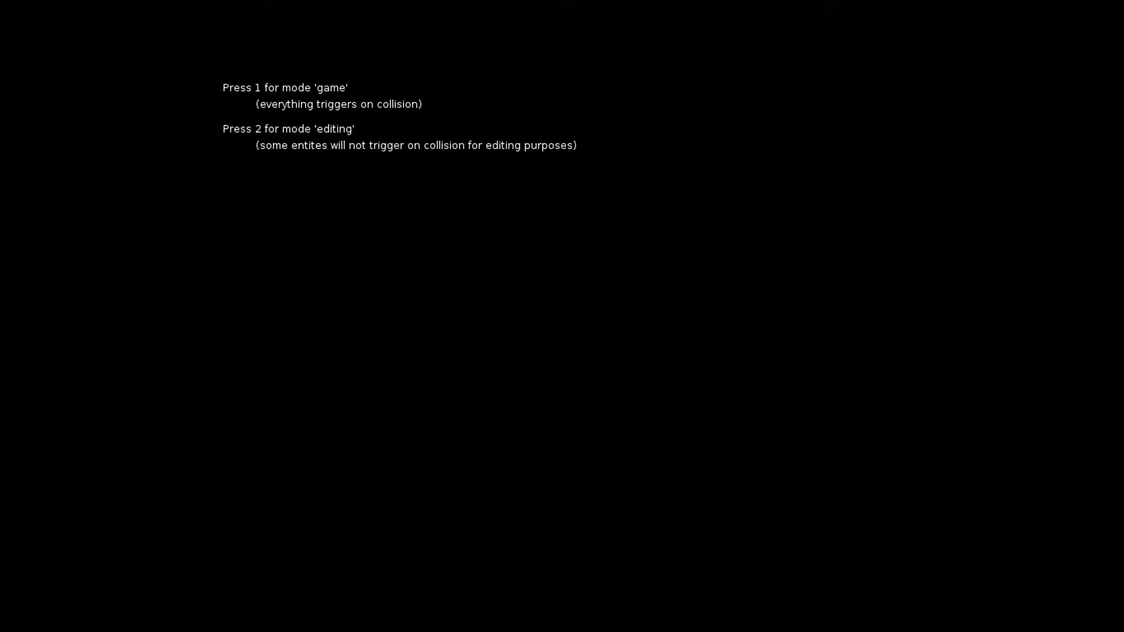
Open the level in editing mode and delete the four floating platforms left of X 420, Y -520, and the moving platform above the checkpoint.
{"action": "key", "text": "2"}
{"action": "key", "text": "F1"}
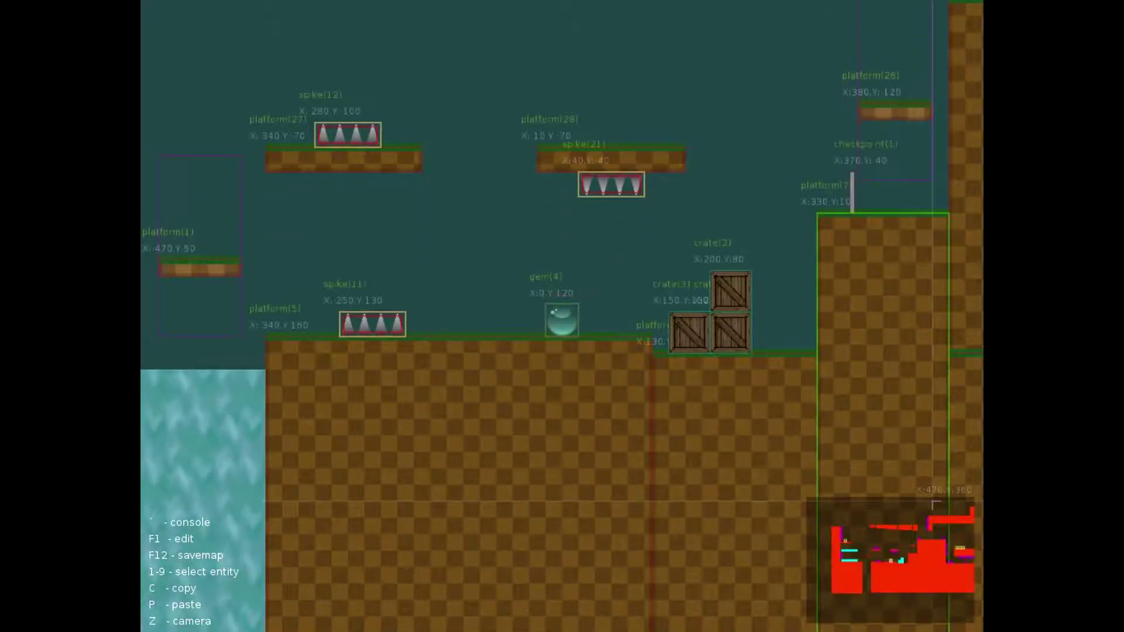
{"action": "key", "text": "Up"}
{"action": "key", "text": "Up"}
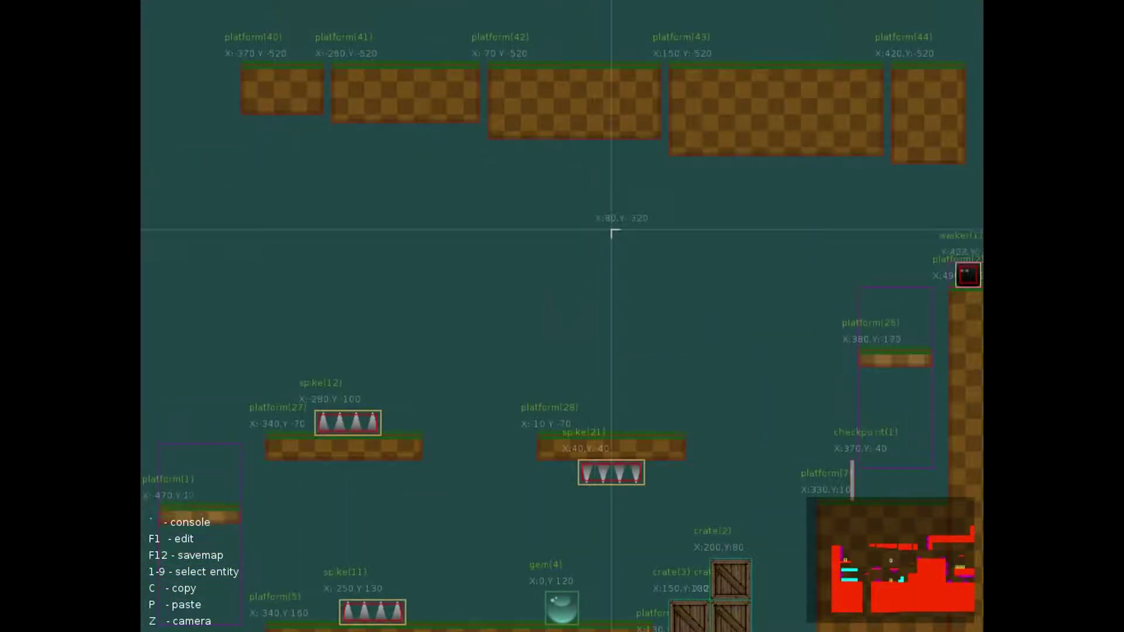
{"action": "key", "text": "Up"}
{"action": "right_click", "coordinate": [743, 246]}
{"action": "right_click", "coordinate": [577, 233]}
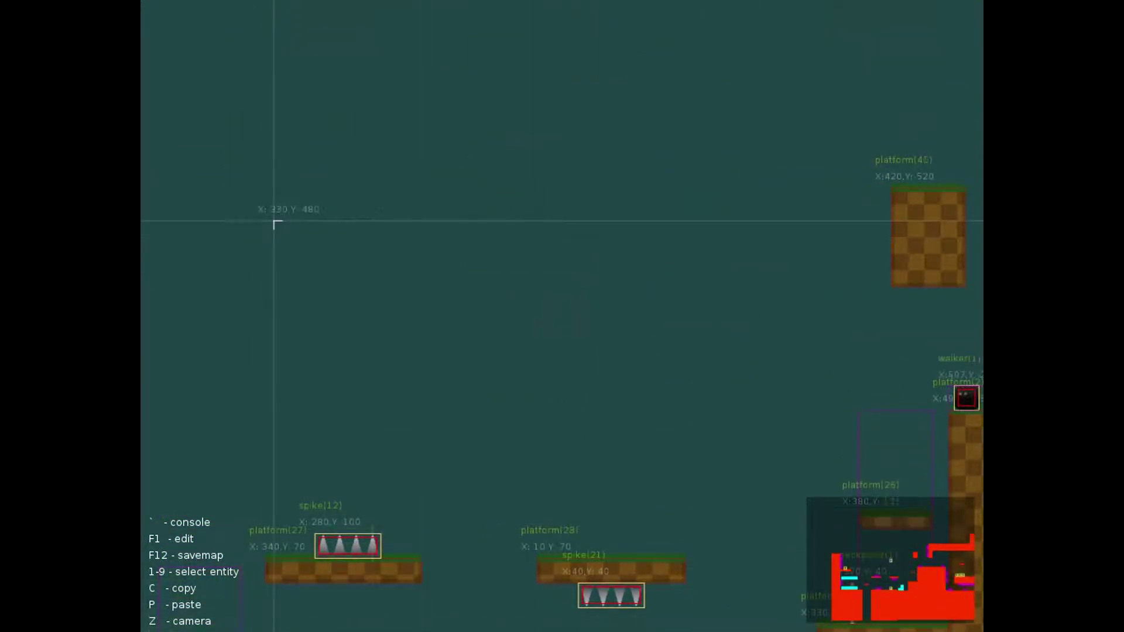
{"action": "key", "text": "Right"}
{"action": "key", "text": "Down"}
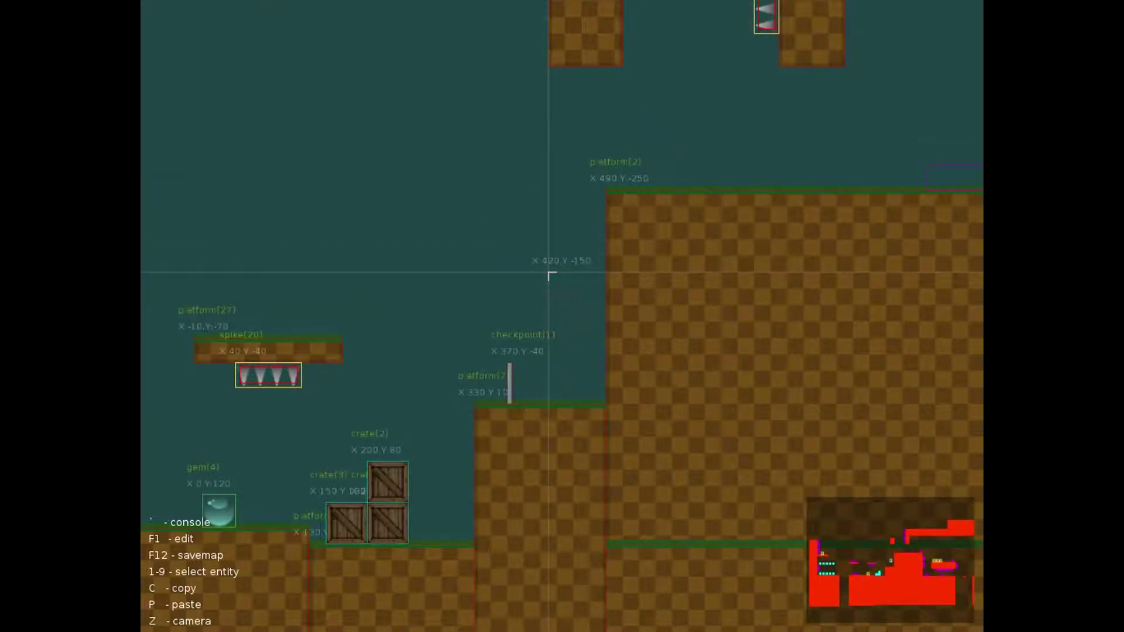
Show the console and draw three stepped platforms starting at X -510, Y -550; X -400, Y -660; and X -240, Y -750.
{"action": "key", "text": "grave"}
{"action": "key", "text": "Left"}
{"action": "key", "text": "Up"}
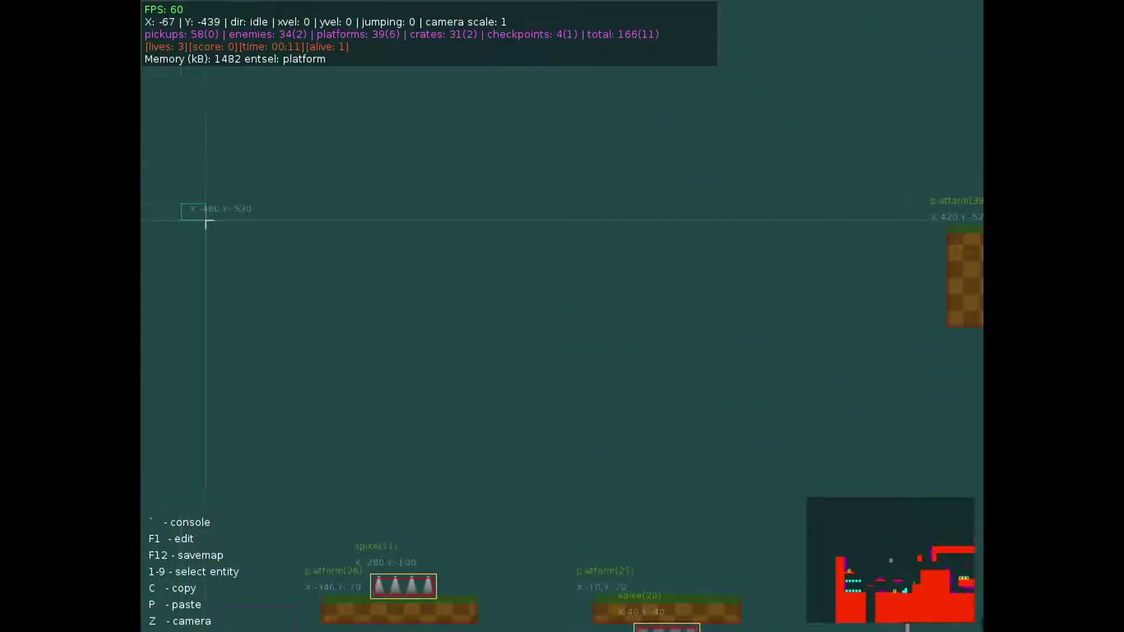
{"action": "left_click", "coordinate": [271, 352]}
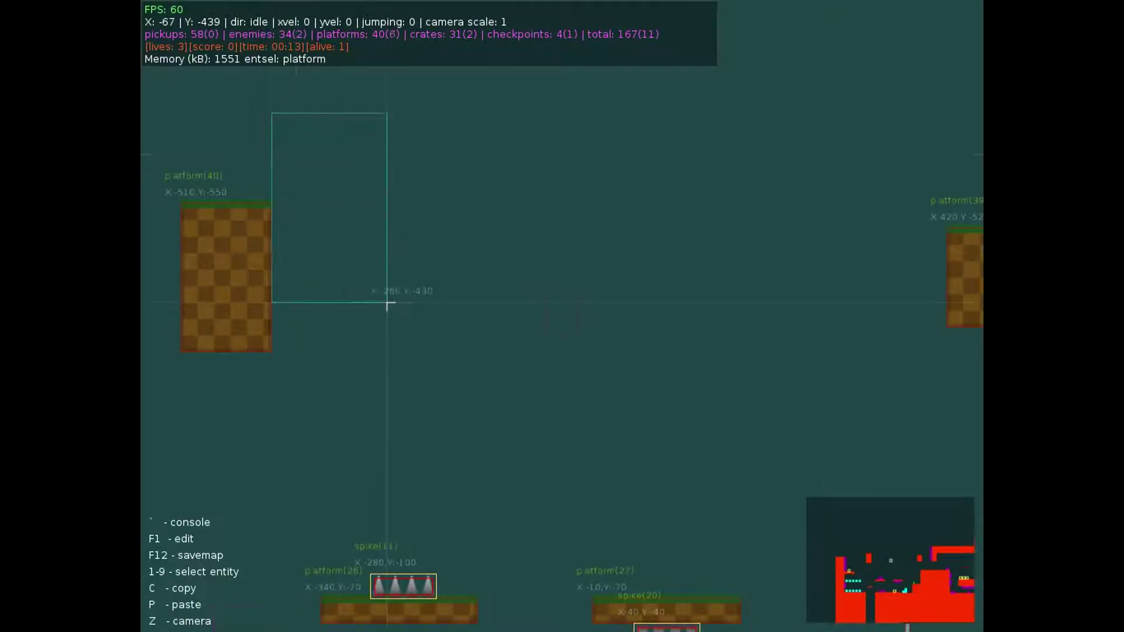
{"action": "left_click", "coordinate": [403, 352]}
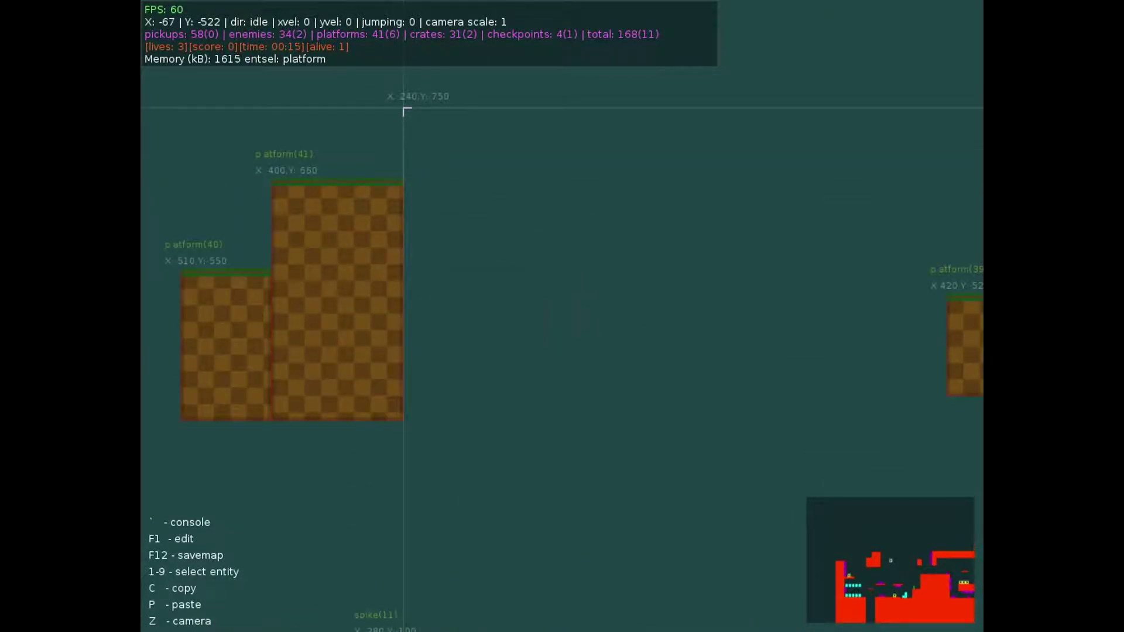
{"action": "left_click", "coordinate": [609, 429]}
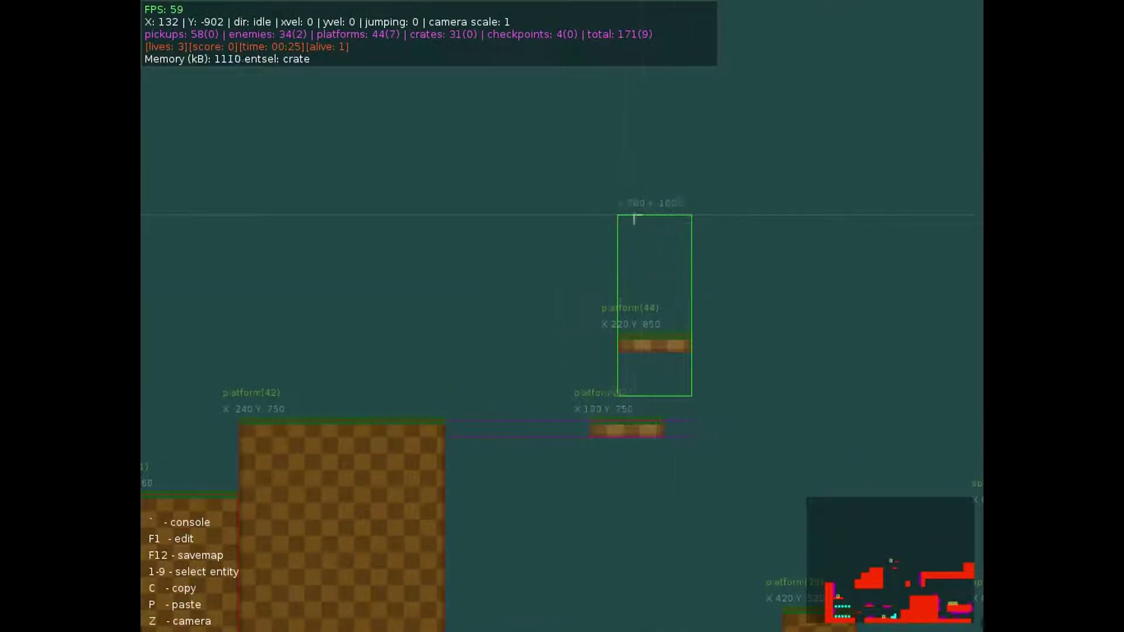
Place five crates in an arc above the stepped platforms from X -80, Y -920 to X -670, Y -720, plus a walker and checkpoint on the steps.
{"action": "left_click", "coordinate": [463, 293]}
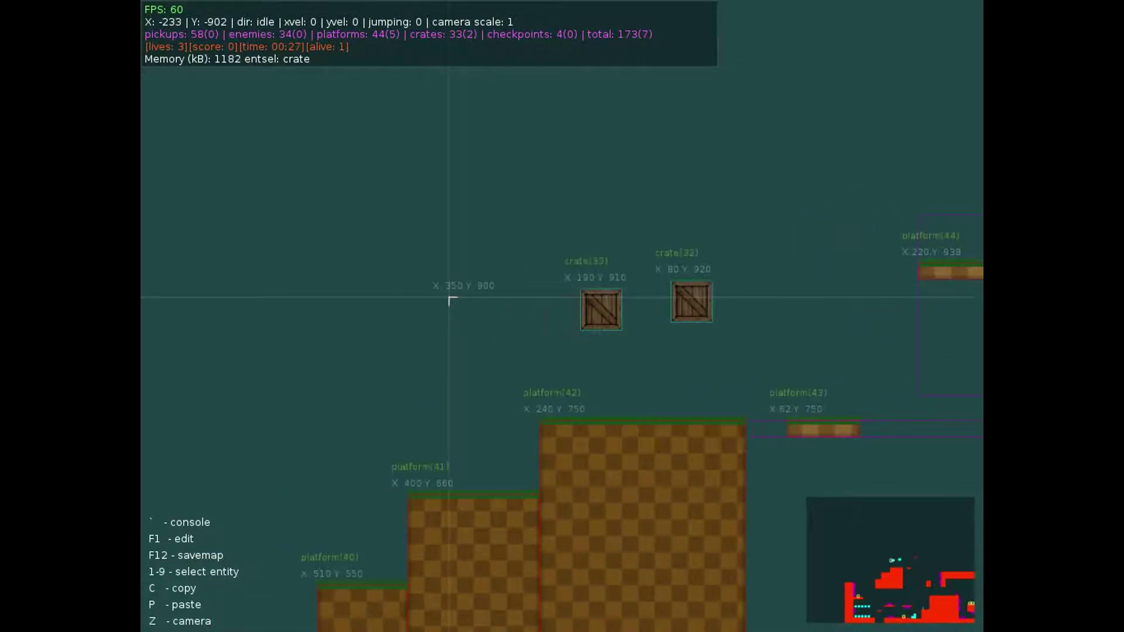
{"action": "left_click", "coordinate": [436, 312]}
{"action": "left_click", "coordinate": [421, 329]}
{"action": "left_click", "coordinate": [350, 377]}
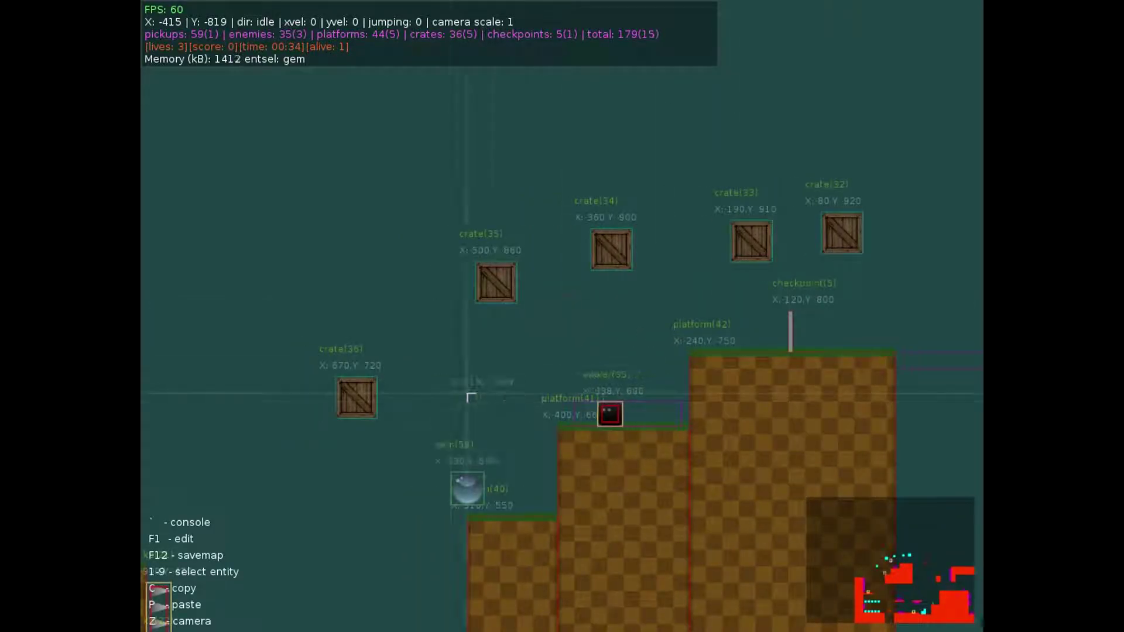
Place gems on the lowest step and on the two moving platforms right of the tallest step.
{"action": "left_click", "coordinate": [507, 386]}
{"action": "key", "text": "d"}
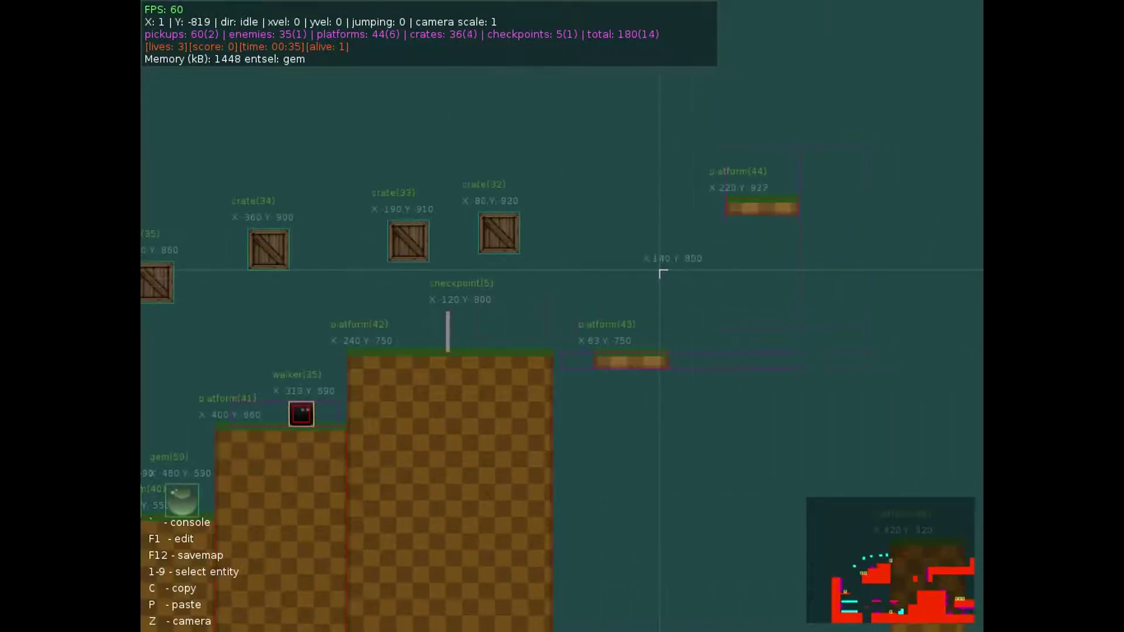
{"action": "left_click", "coordinate": [742, 122]}
Add a life at X -220, Y -790 and a spike strip at X -80, Y -780 on the tallest step, and test-play there.
{"action": "key", "text": "7"}
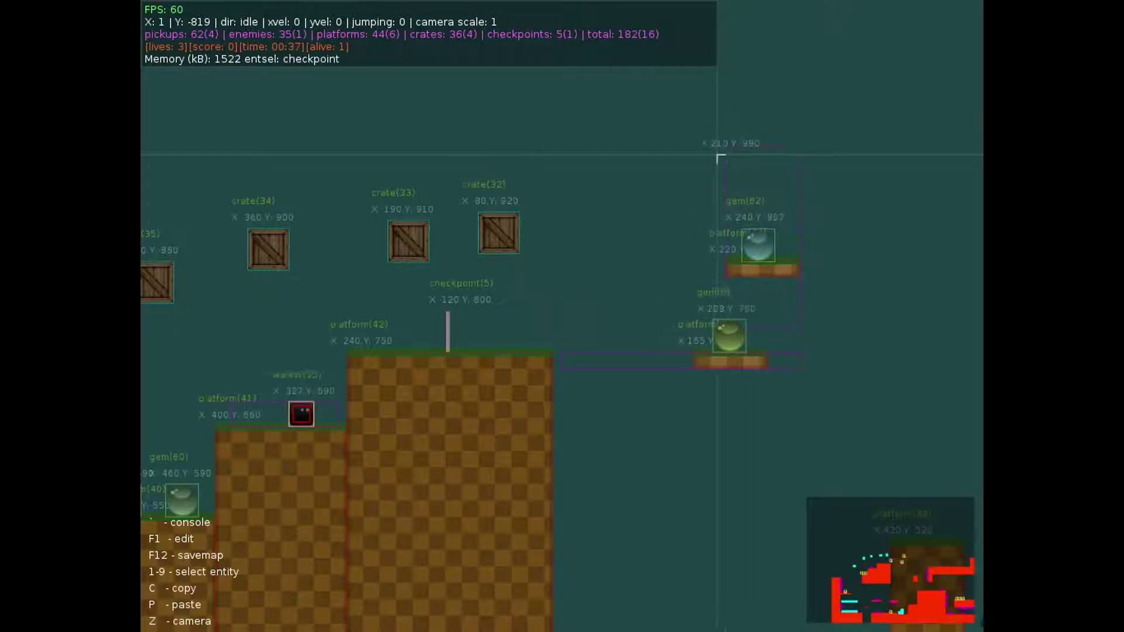
{"action": "left_click", "coordinate": [523, 299]}
{"action": "left_click", "coordinate": [490, 306]}
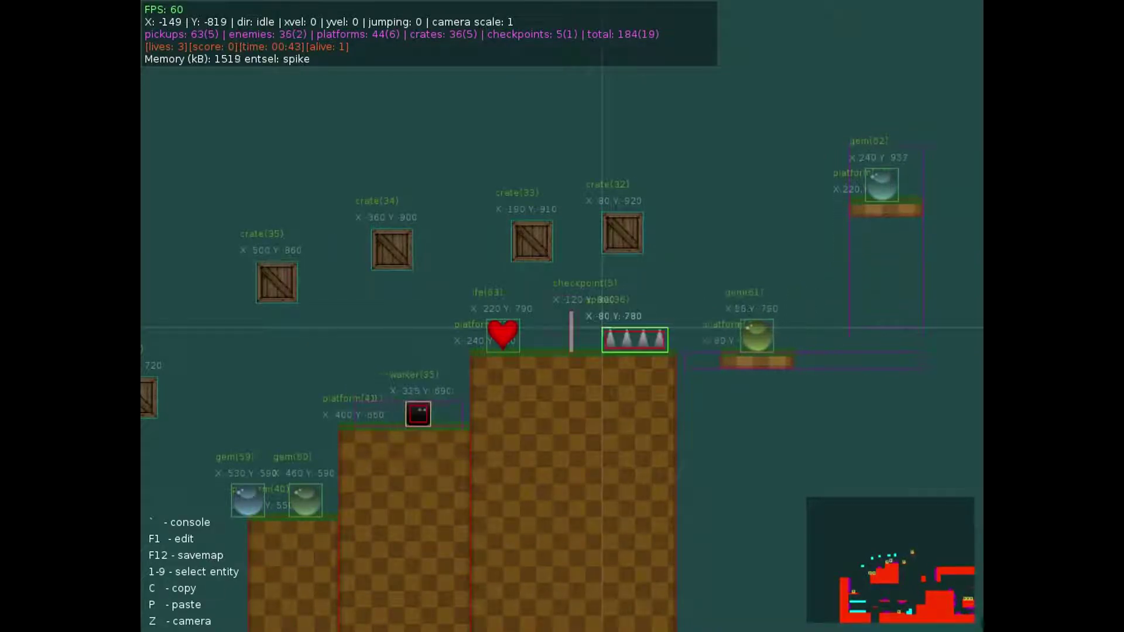
{"action": "key", "text": "F1"}
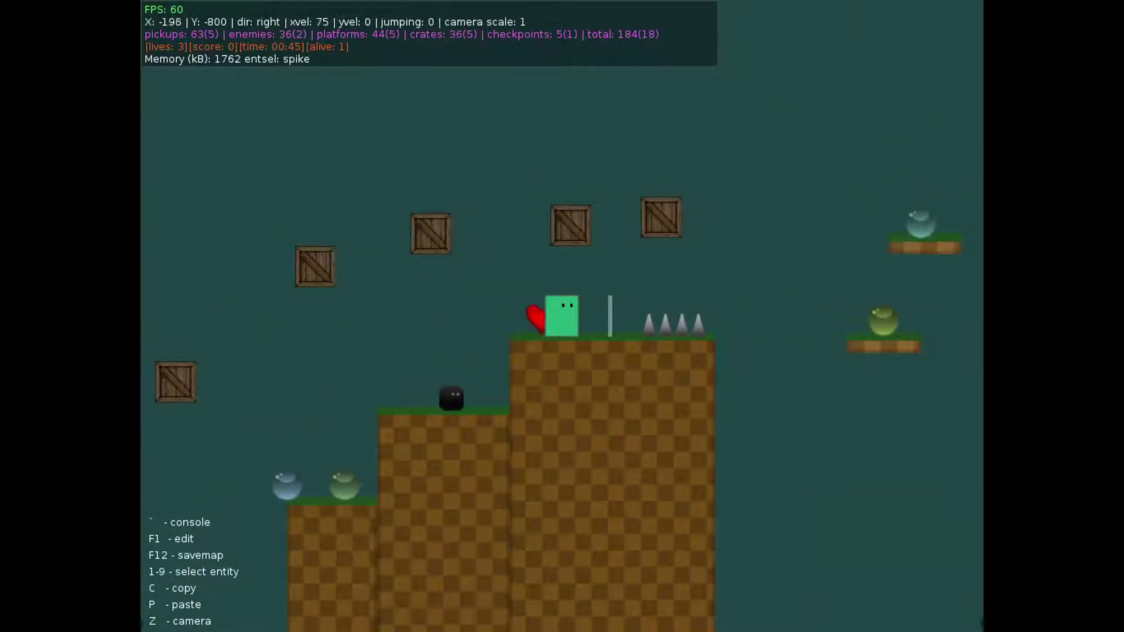
{"action": "key", "text": "Right"}
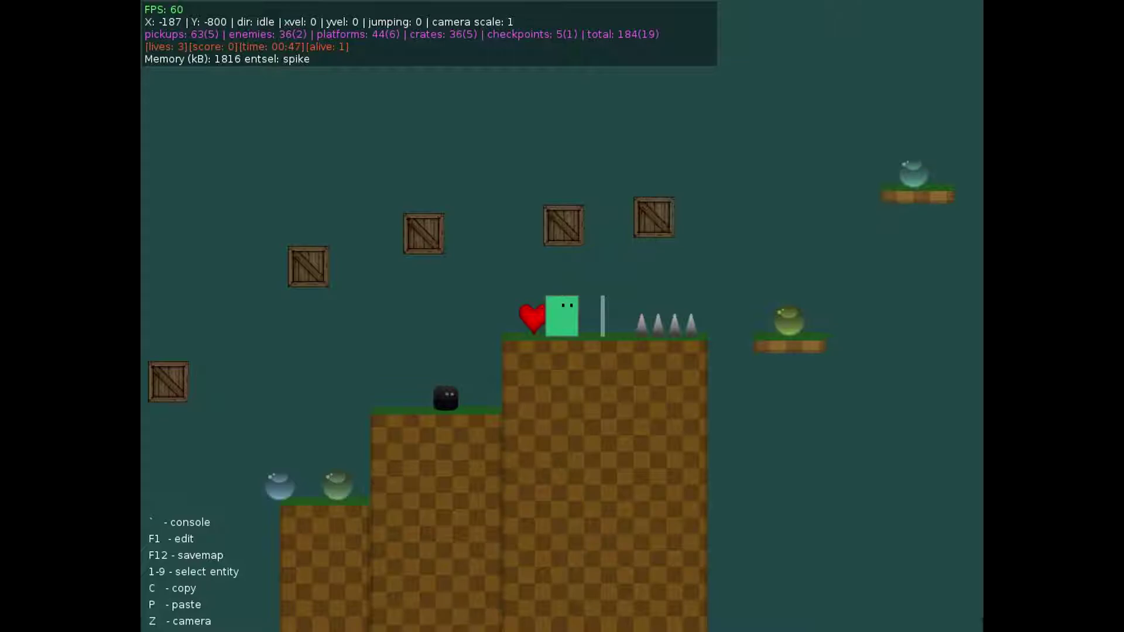
With the editor at camera scale 2, delete the platform beneath the checkpoint at X 3190, Y -750.
{"action": "key", "text": "z"}
{"action": "key", "text": "F1"}
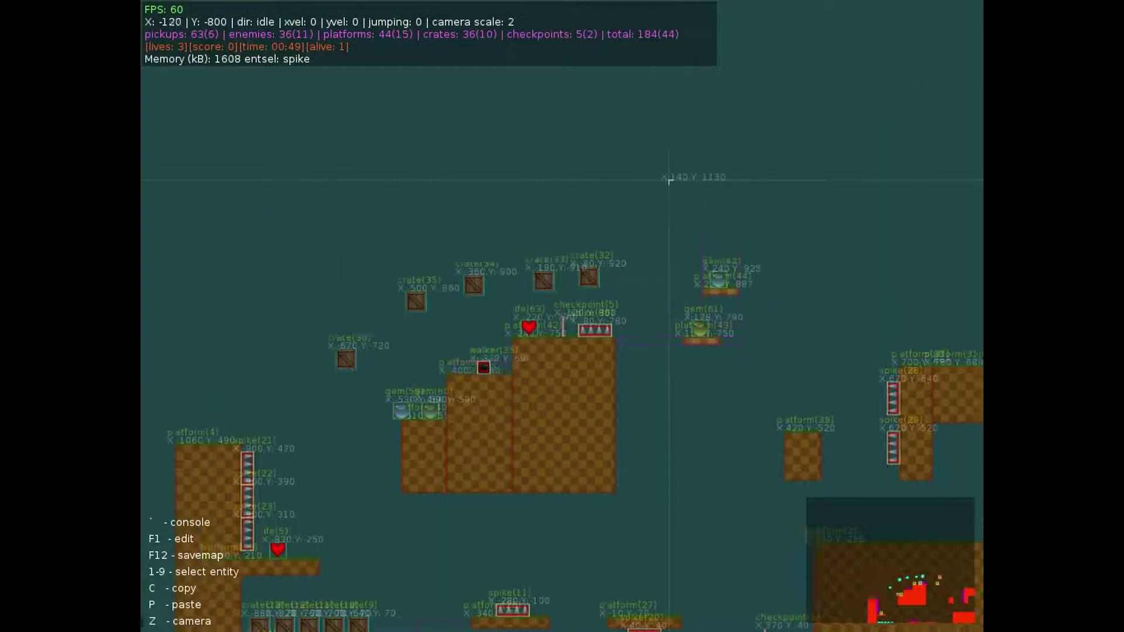
{"action": "key", "text": "d"}
{"action": "key", "text": "s"}
{"action": "key", "text": "w"}
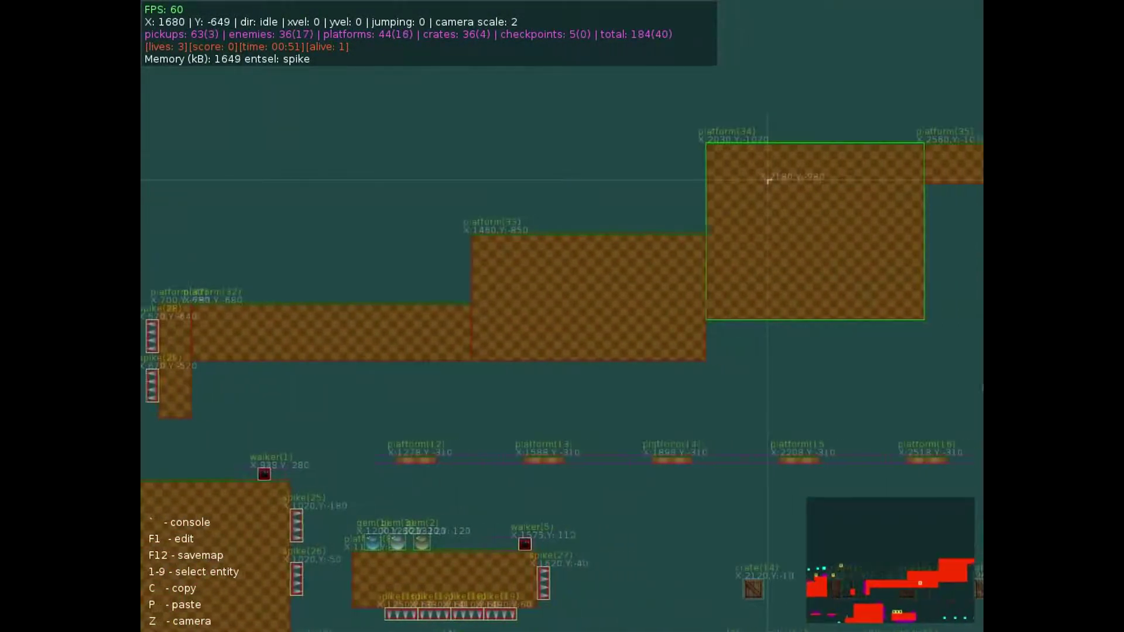
{"action": "key", "text": "Right"}
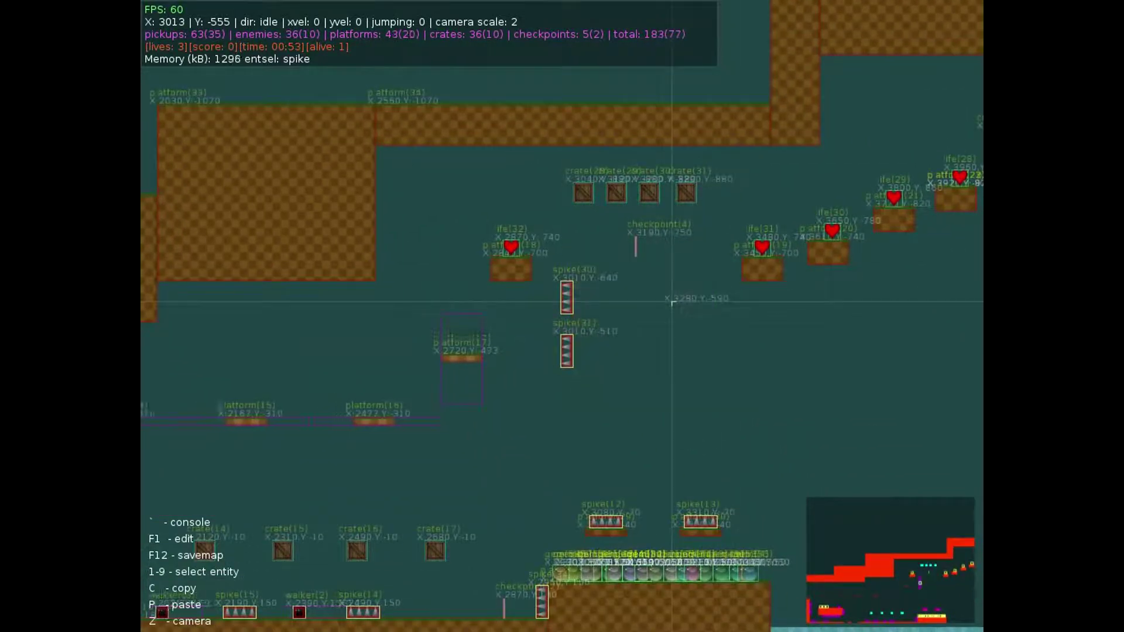
{"action": "key", "text": "Right"}
At camera scale 1, draw a large platform block from X 3040, Y -700 and a second block joining its lower right.
{"action": "key", "text": "z"}
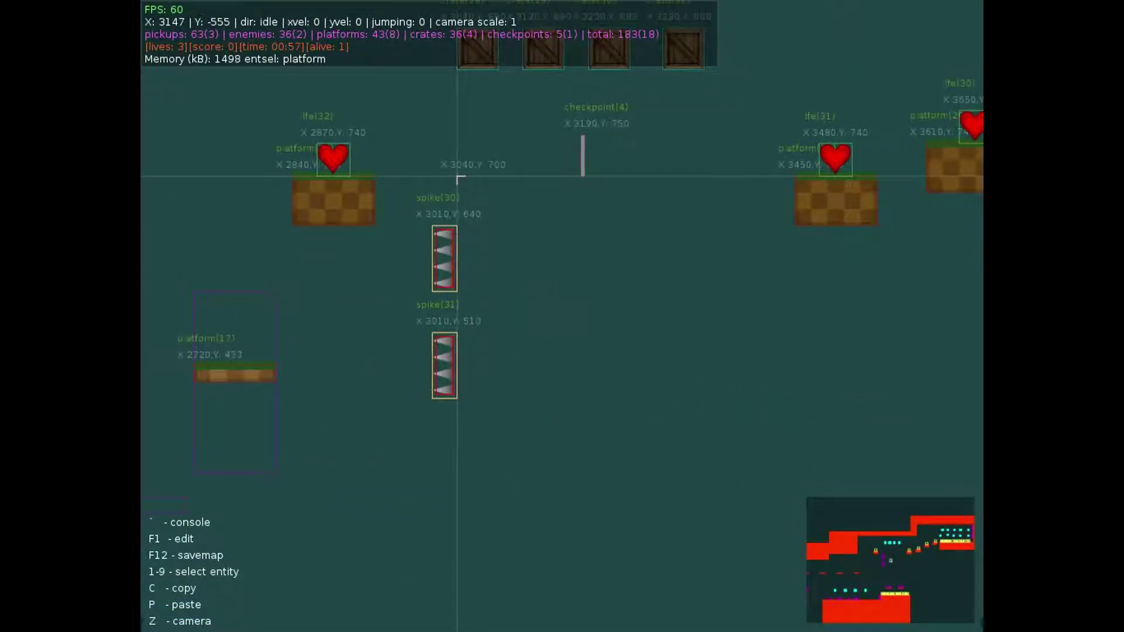
{"action": "left_click_drag", "start_coordinate": [762, 465], "coordinate": [761, 464]}
{"action": "key", "text": "s"}
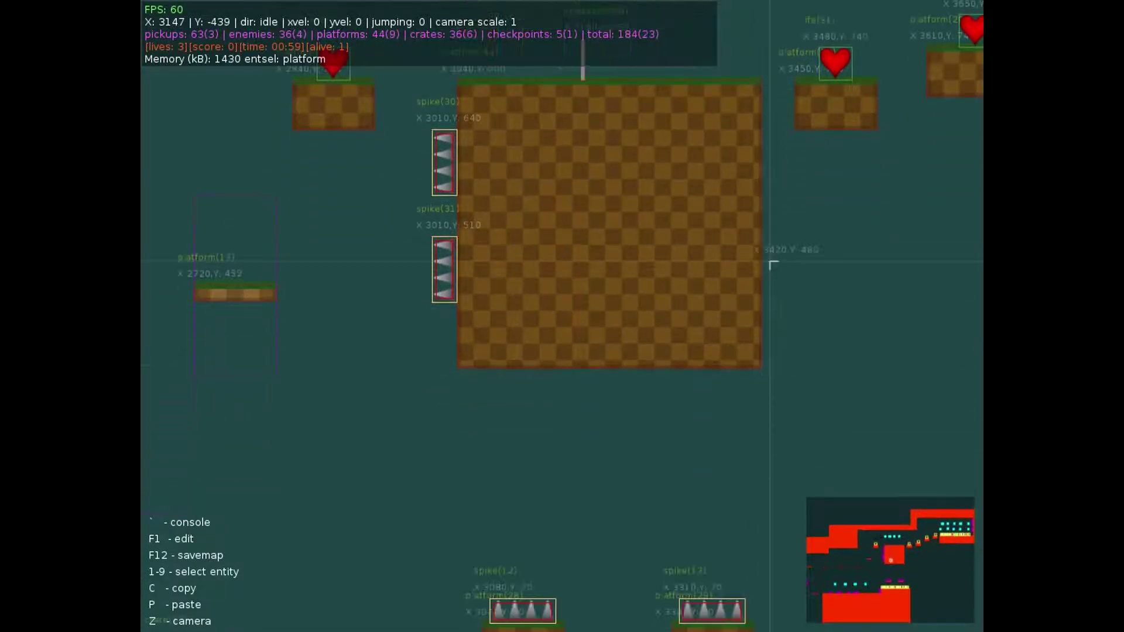
{"action": "key", "text": "d"}
{"action": "key", "text": "s"}
{"action": "left_click_drag", "start_coordinate": [564, 152], "coordinate": [728, 362]}
Draw a long horizontal platform extending right from the second block, above the water.
{"action": "key", "text": "d"}
{"action": "key", "text": "s"}
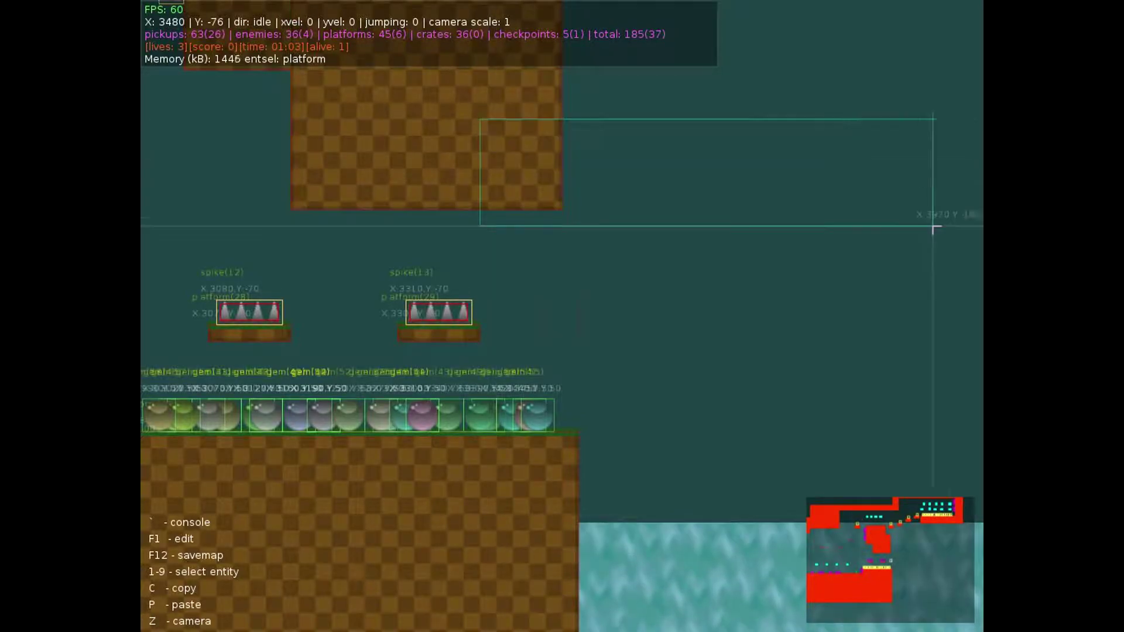
{"action": "left_click", "coordinate": [975, 212]}
Leave the editor and test-run the character left past the spiked platforms above the gem row.
{"action": "key", "text": "F1"}
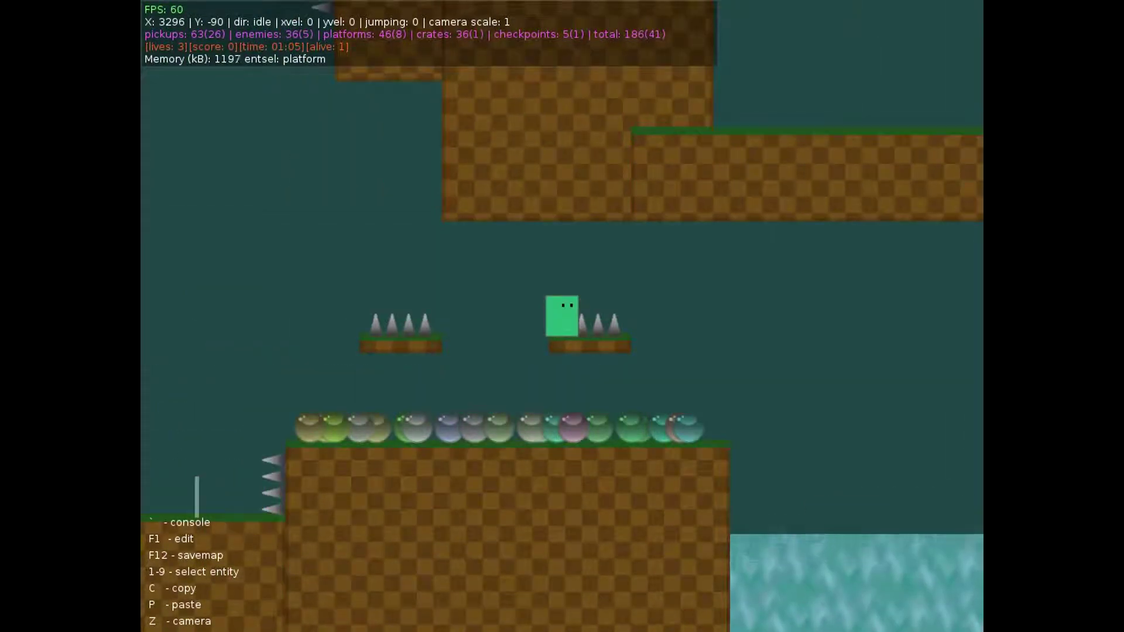
{"action": "key", "text": "Left"}
{"action": "key", "text": "Up"}
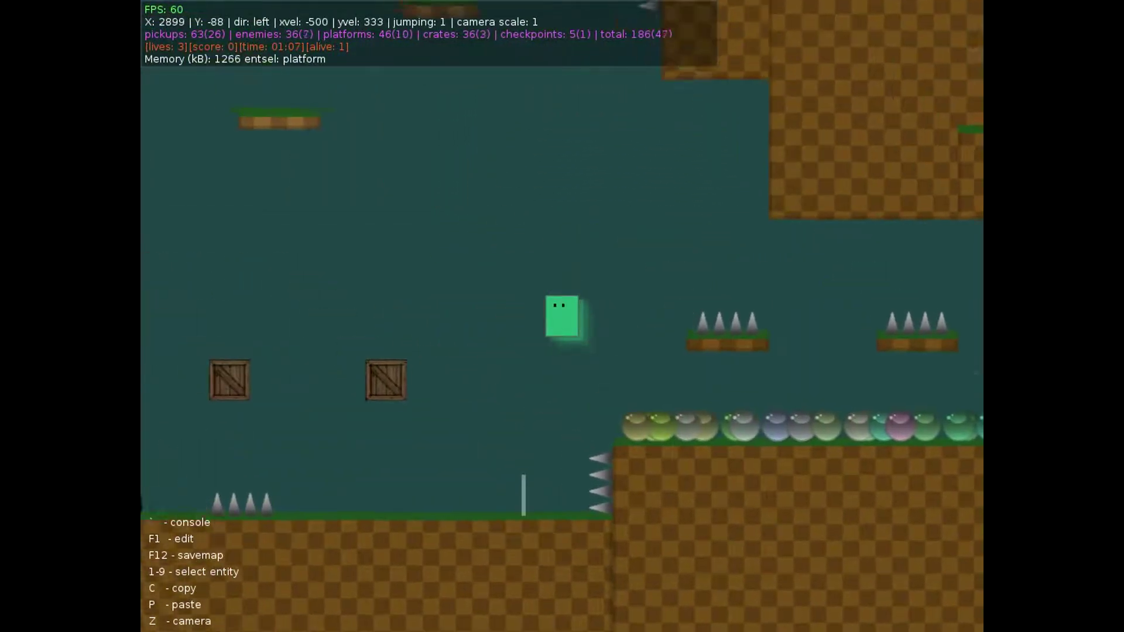
Restart the level in game mode and jump the character past the crates to the small platform above the first checkpoint.
{"action": "key", "text": "Escape"}
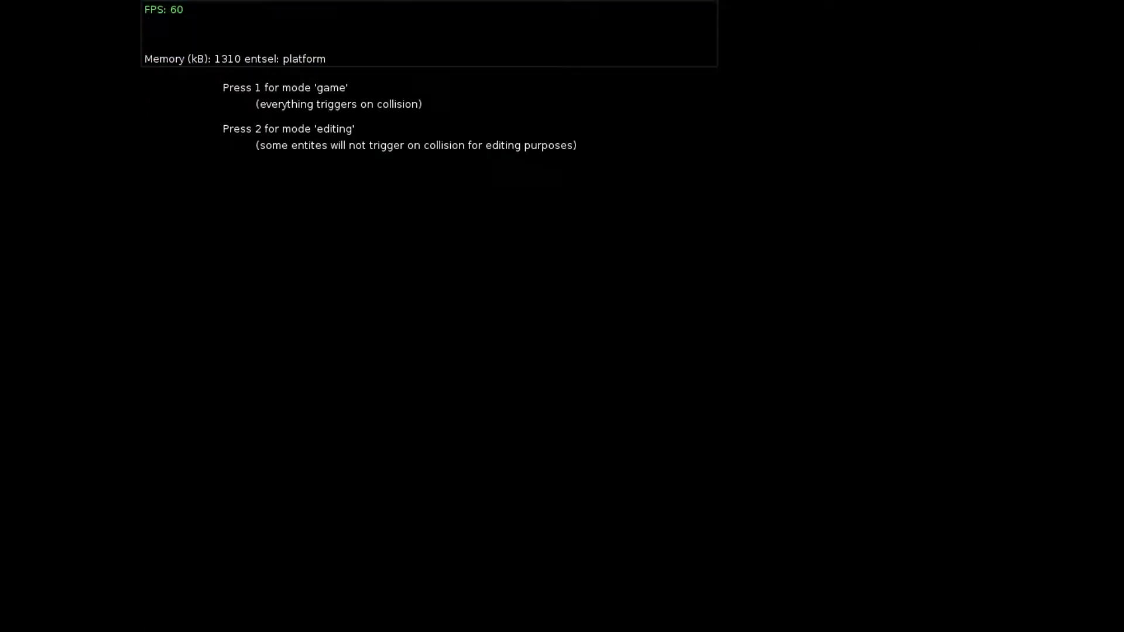
{"action": "key", "text": "1"}
{"action": "key", "text": "Right"}
{"action": "key", "text": "Up"}
{"action": "key", "text": "Up"}
{"action": "key", "text": "Left"}
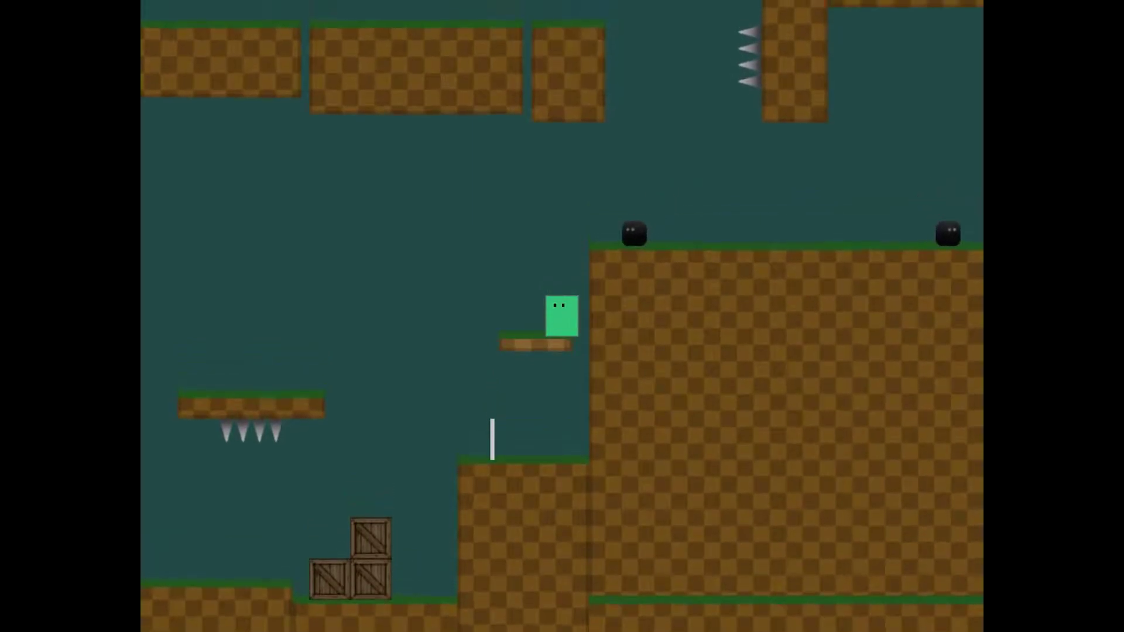
{"action": "key", "text": "Up"}
{"action": "key", "text": "Right"}
{"action": "key", "text": "Up"}
Restart in editing mode and, at camera scale 2, delete the large ground blocks and raised platforms around and beyond the first checkpoint.
{"action": "key", "text": "2"}
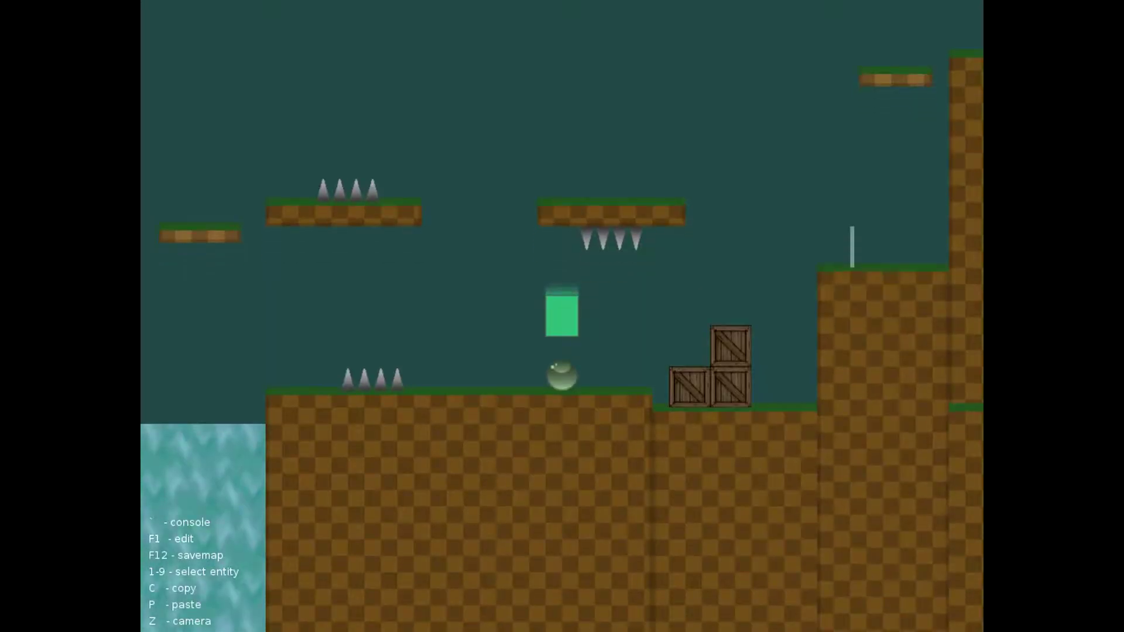
{"action": "key", "text": "F1"}
{"action": "key", "text": "z"}
{"action": "key", "text": "Down"}
{"action": "key", "text": "Right"}
{"action": "key", "text": "Up"}
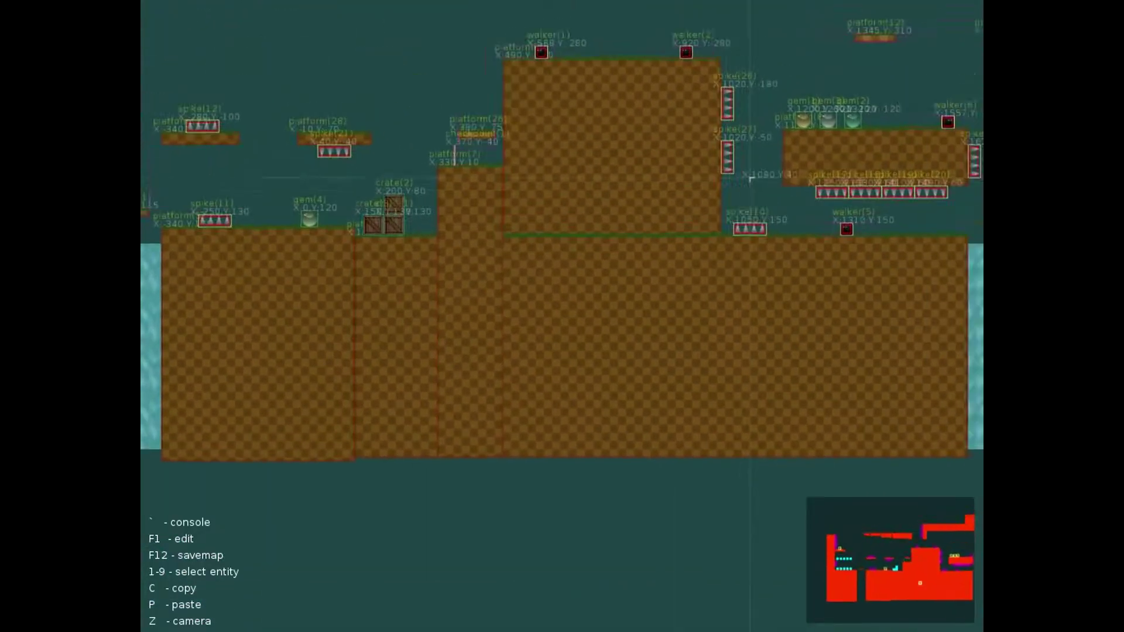
{"action": "key", "text": "Left"}
{"action": "right_click", "coordinate": [596, 313]}
{"action": "right_click", "coordinate": [618, 200]}
{"action": "right_click", "coordinate": [739, 178]}
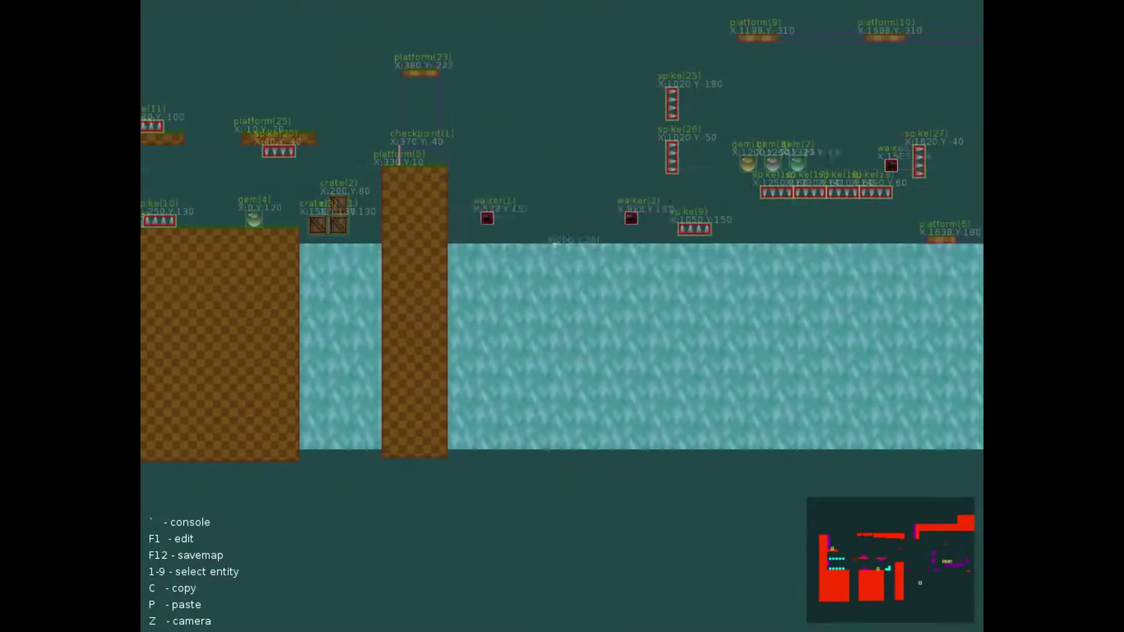
{"action": "right_click", "coordinate": [401, 281]}
Show the debug readout and scatter gems over the upper platform row and beside the heart ledge on the tall column.
{"action": "key", "text": "Up"}
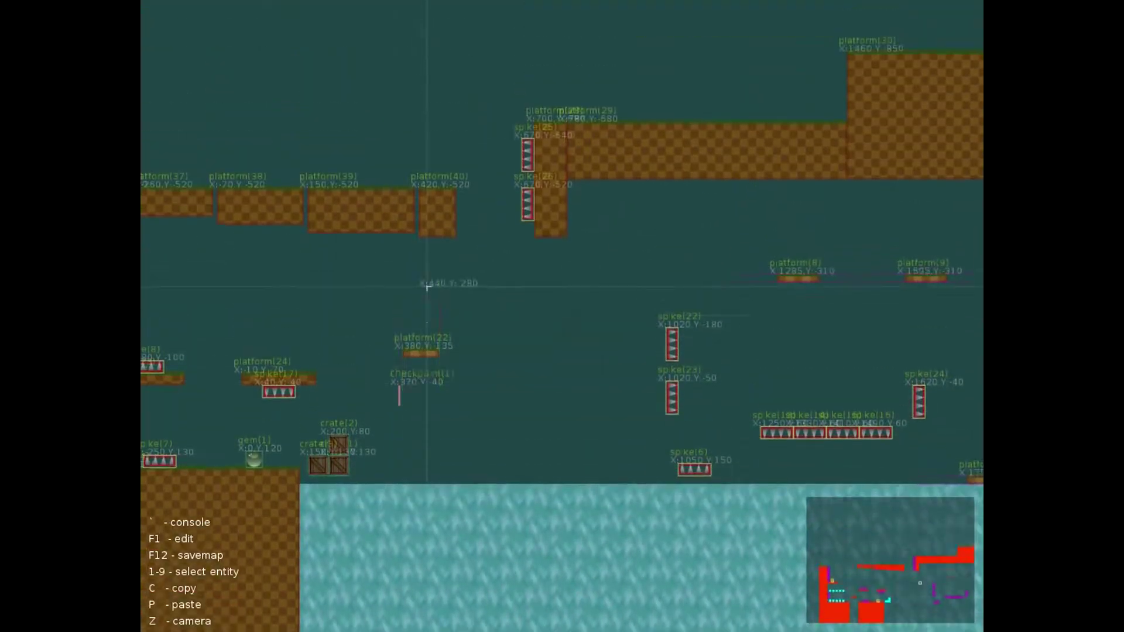
{"action": "key", "text": "grave"}
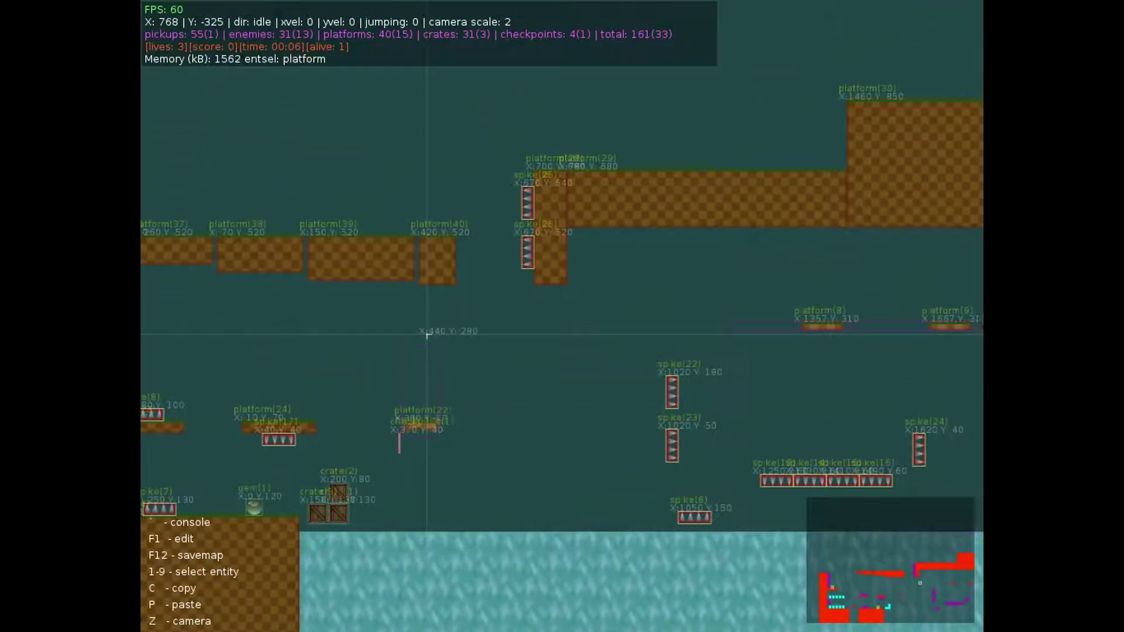
{"action": "key", "text": "Left"}
{"action": "key", "text": "Up"}
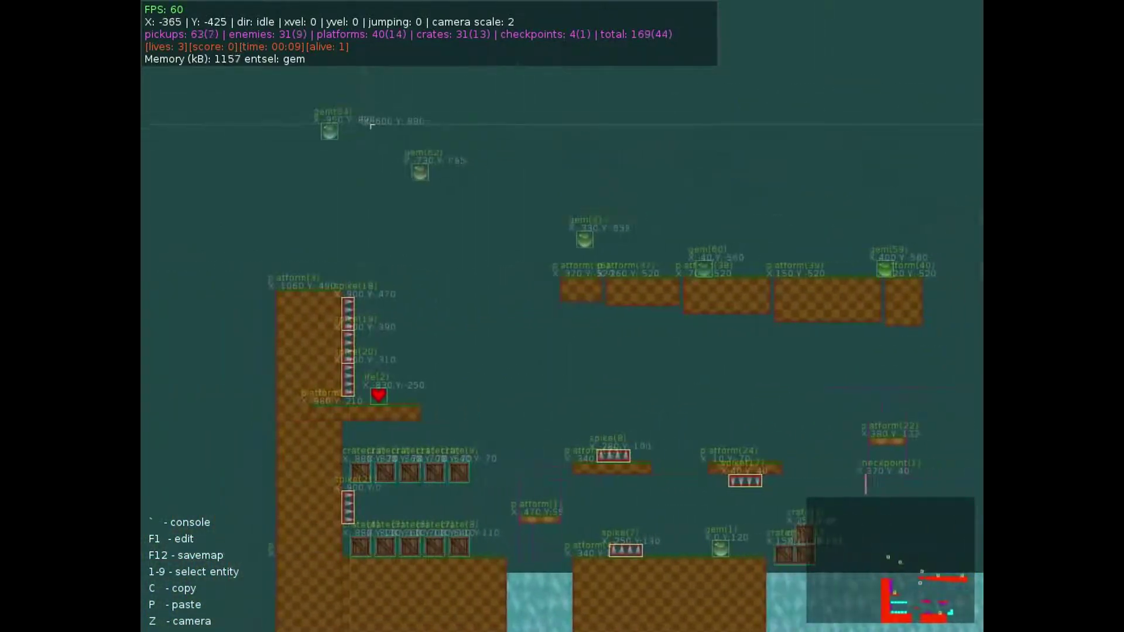
{"action": "key", "text": "d"}
{"action": "left_click", "coordinate": [459, 126]}
{"action": "key", "text": "s"}
{"action": "left_click", "coordinate": [404, 158]}
{"action": "left_click", "coordinate": [536, 218]}
{"action": "left_click", "coordinate": [624, 220]}
{"action": "key", "text": "a"}
{"action": "left_click", "coordinate": [576, 209]}
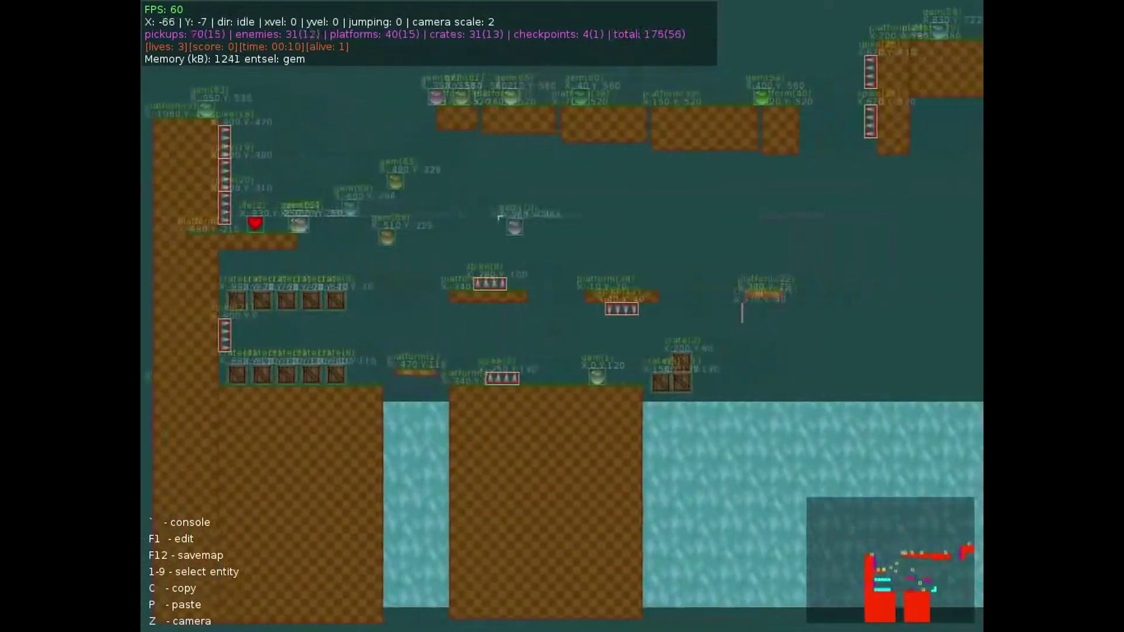
Scatter more gems over the spiked platforms and the ground below, and above the top of the tall column.
{"action": "left_click", "coordinate": [641, 209]}
{"action": "left_click", "coordinate": [702, 211]}
{"action": "left_click", "coordinate": [708, 212]}
{"action": "key", "text": "a"}
{"action": "left_click", "coordinate": [648, 207]}
{"action": "key", "text": "w"}
{"action": "left_click", "coordinate": [509, 193]}
{"action": "left_click", "coordinate": [442, 108]}
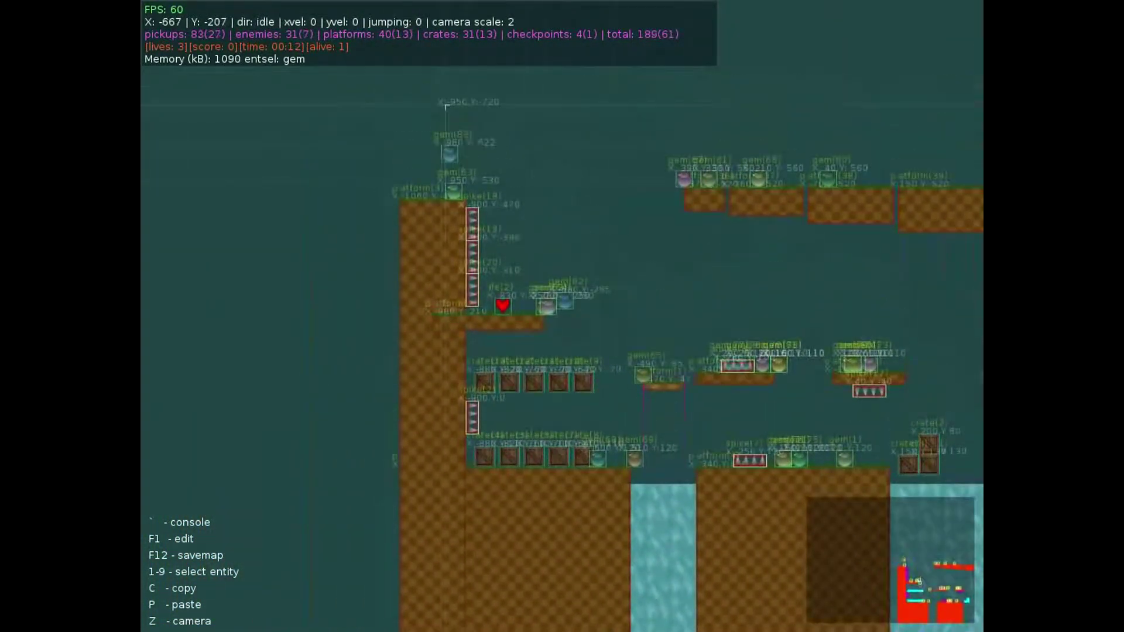
Place gems and life hearts along the upper platforms, reaching the stepped block at X 1460, Y -850.
{"action": "key", "text": "Right"}
{"action": "key", "text": "p"}
{"action": "key", "text": "p"}
{"action": "key", "text": "p"}
{"action": "key", "text": "p"}
{"action": "key", "text": "p"}
{"action": "key", "text": "p"}
{"action": "key", "text": "p"}
{"action": "key", "text": "p"}
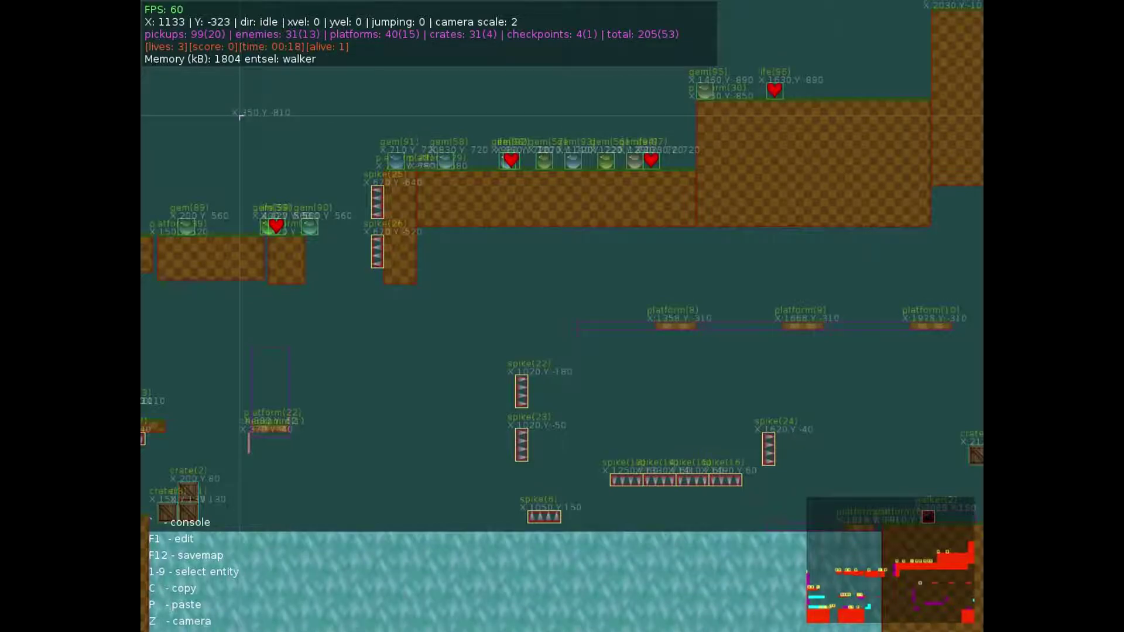
Drop walkers onto the ground beneath the floating crates between X 2120 and X 2680, near the spikes and gem row.
{"action": "key", "text": "Right"}
{"action": "key", "text": "Down"}
{"action": "key", "text": "p"}
{"action": "key", "text": "p"}
{"action": "key", "text": "p"}
{"action": "key", "text": "p"}
{"action": "key", "text": "p"}
{"action": "key", "text": "p"}
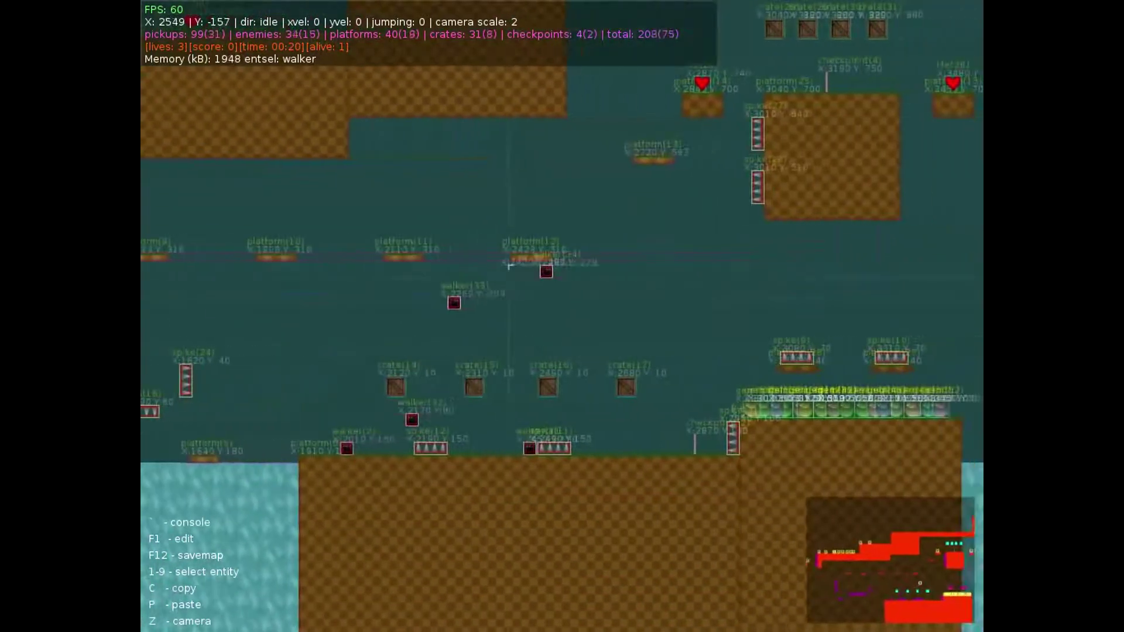
{"action": "key", "text": "Left"}
{"action": "key", "text": "p"}
{"action": "key", "text": "p"}
{"action": "key", "text": "p"}
{"action": "key", "text": "p"}
{"action": "key", "text": "p"}
{"action": "key", "text": "p"}
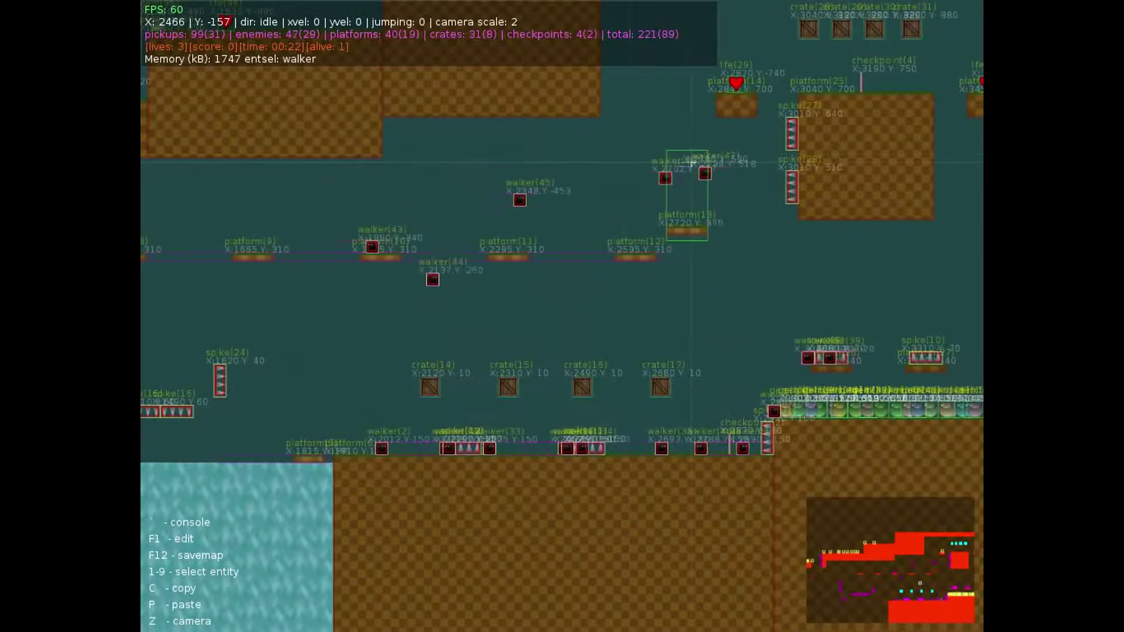
Add more walkers in the air around the moving platforms at Y -310.
{"action": "key", "text": "Left"}
{"action": "key", "text": "Up"}
{"action": "key", "text": "p"}
{"action": "key", "text": "p"}
{"action": "key", "text": "p"}
{"action": "key", "text": "p"}
{"action": "key", "text": "p"}
{"action": "key", "text": "p"}
{"action": "key", "text": "p"}
Place walkers beside the checkpoint at X 3190, Y -750 and along the top of the long upper platforms.
{"action": "key", "text": "Right"}
{"action": "key", "text": "Up"}
{"action": "key", "text": "p"}
{"action": "key", "text": "p"}
{"action": "key", "text": "p"}
{"action": "key", "text": "p"}
{"action": "key", "text": "p"}
{"action": "key", "text": "p"}
{"action": "key", "text": "p"}
{"action": "key", "text": "p"}
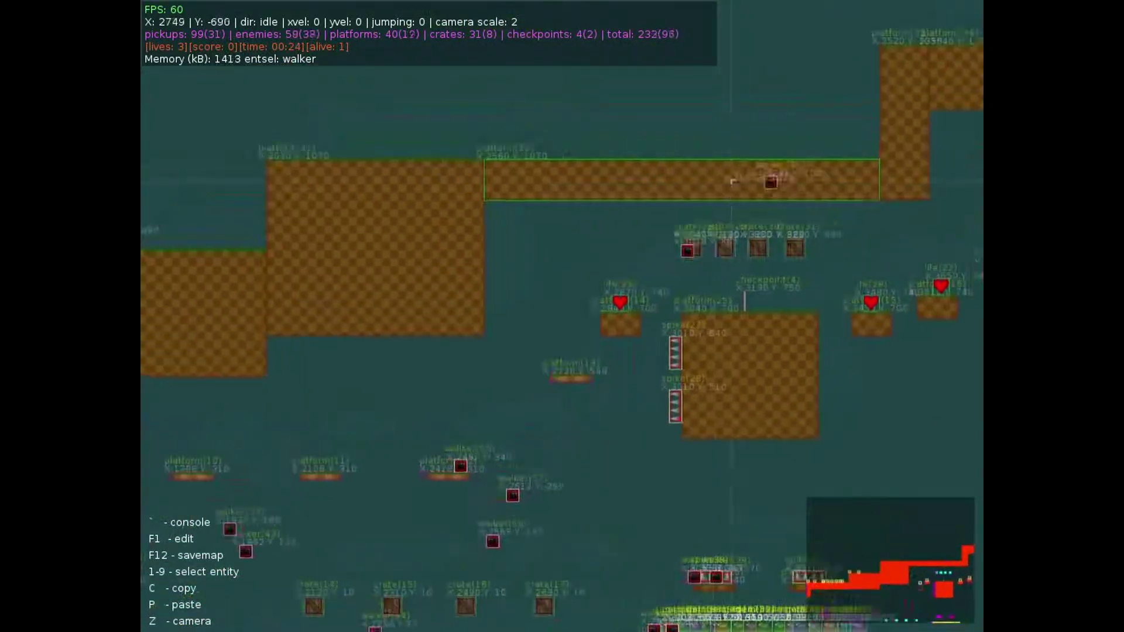
{"action": "key", "text": "Left"}
{"action": "key", "text": "Down"}
{"action": "key", "text": "p"}
{"action": "key", "text": "p"}
{"action": "key", "text": "p"}
{"action": "key", "text": "p"}
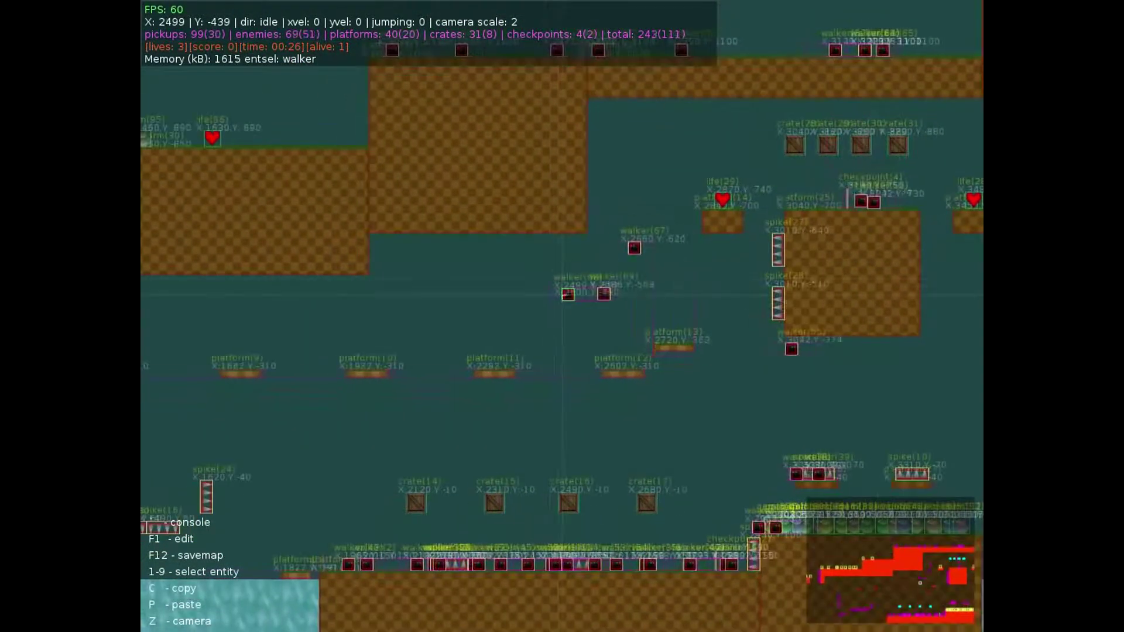
Drop another batch of walkers from the gap above the floating crates onto the crowded ground below.
{"action": "left_click", "coordinate": [544, 246]}
{"action": "left_click", "coordinate": [617, 281]}
{"action": "left_click", "coordinate": [600, 295]}
{"action": "key", "text": "a"}
{"action": "key", "text": "s"}
{"action": "left_click", "coordinate": [556, 325]}
{"action": "left_click", "coordinate": [494, 314]}
{"action": "left_click", "coordinate": [476, 318]}
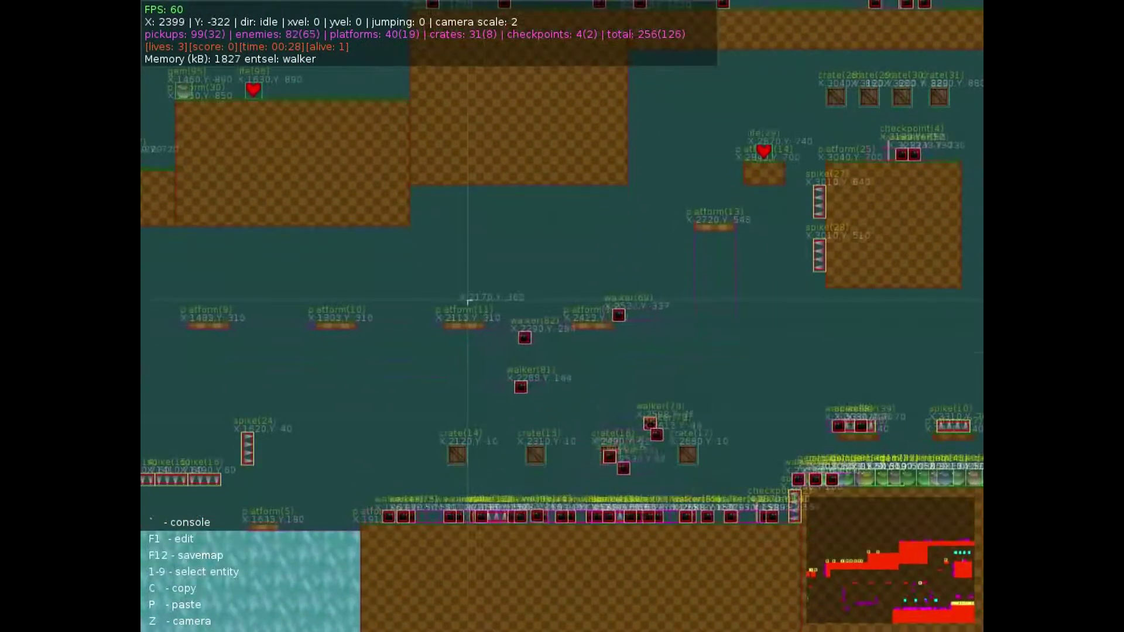
{"action": "left_click", "coordinate": [515, 296]}
{"action": "left_click", "coordinate": [707, 287]}
{"action": "left_click", "coordinate": [739, 289]}
{"action": "left_click", "coordinate": [644, 273]}
{"action": "left_click", "coordinate": [600, 307]}
Leave the editor, return to camera scale 1, and test-run the character through the walkers onto the gem-row ledge.
{"action": "key", "text": "F1"}
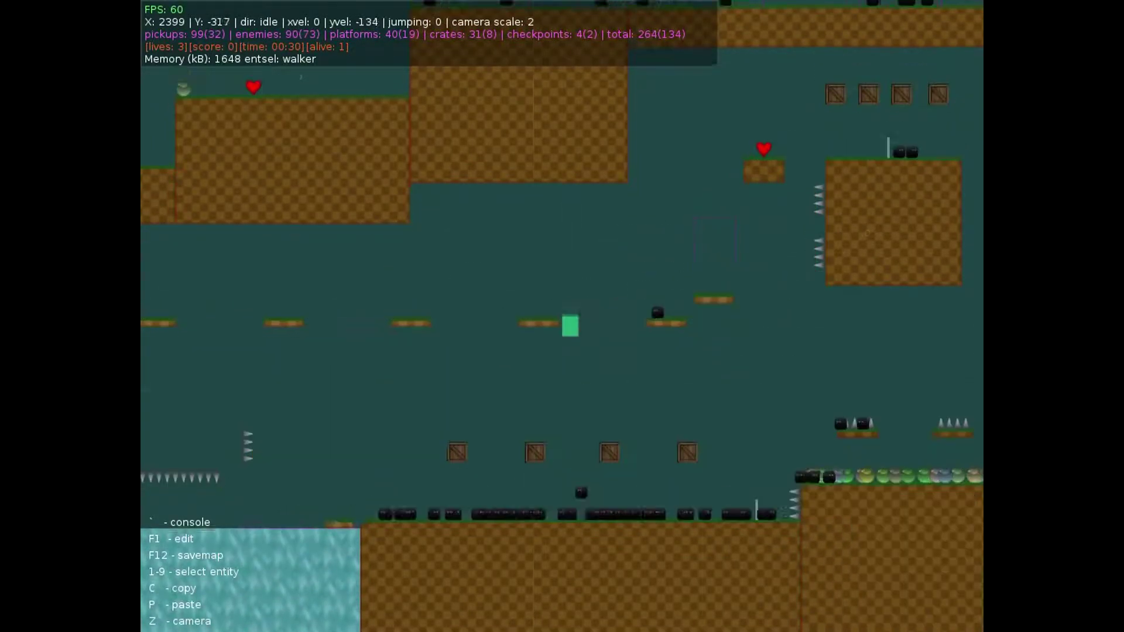
{"action": "key", "text": "z"}
{"action": "key", "text": "Right"}
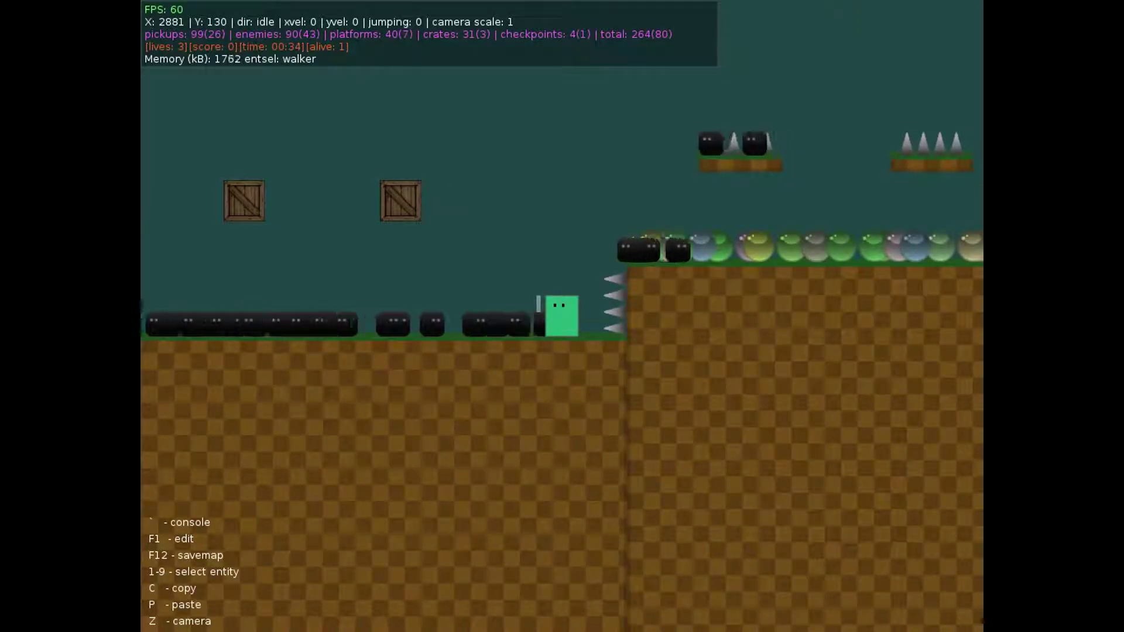
{"action": "key", "text": "space"}
{"action": "key", "text": "Right"}
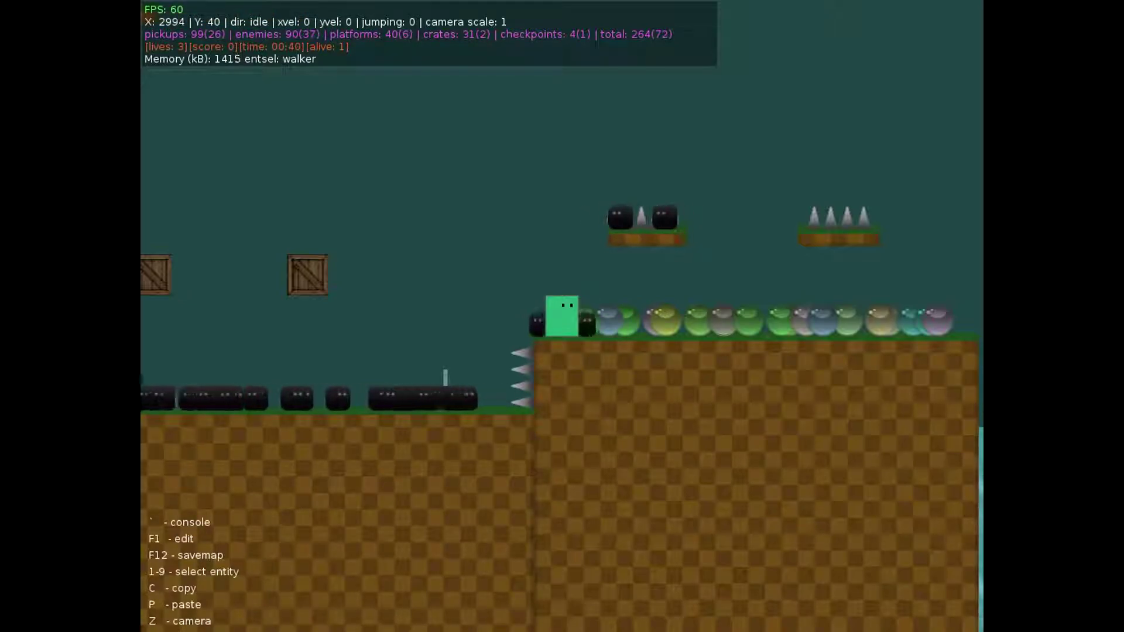
Reopen the editor and draw five wide and ten small static platforms in the open area from X 740, Y -1240.
{"action": "key", "text": "F1"}
{"action": "key", "text": "Up"}
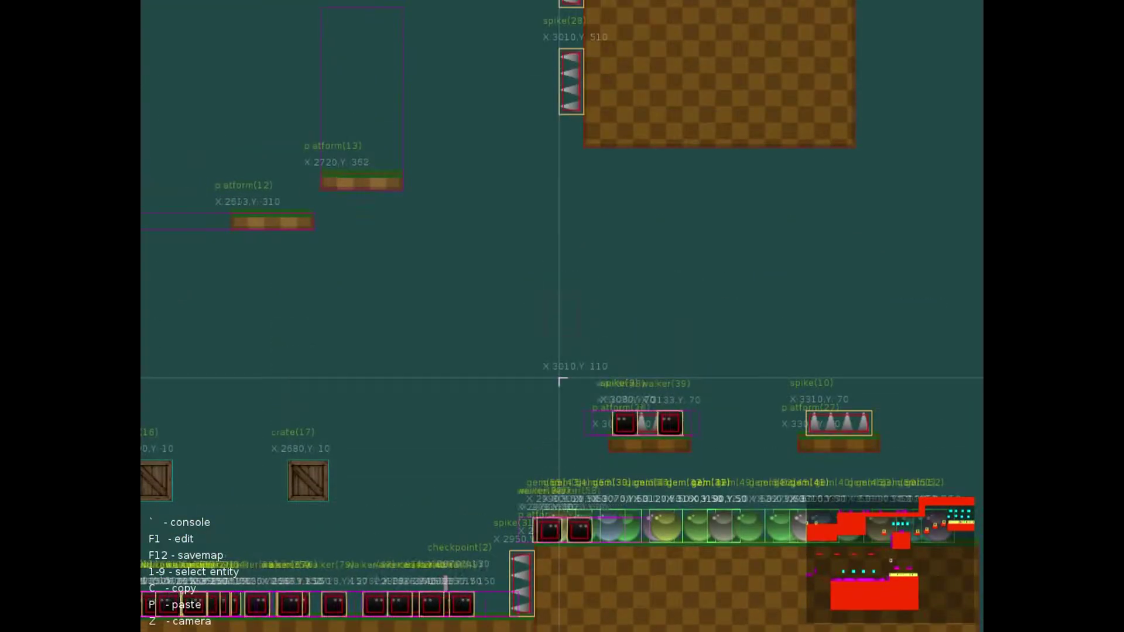
{"action": "key", "text": "Up"}
{"action": "key", "text": "Left"}
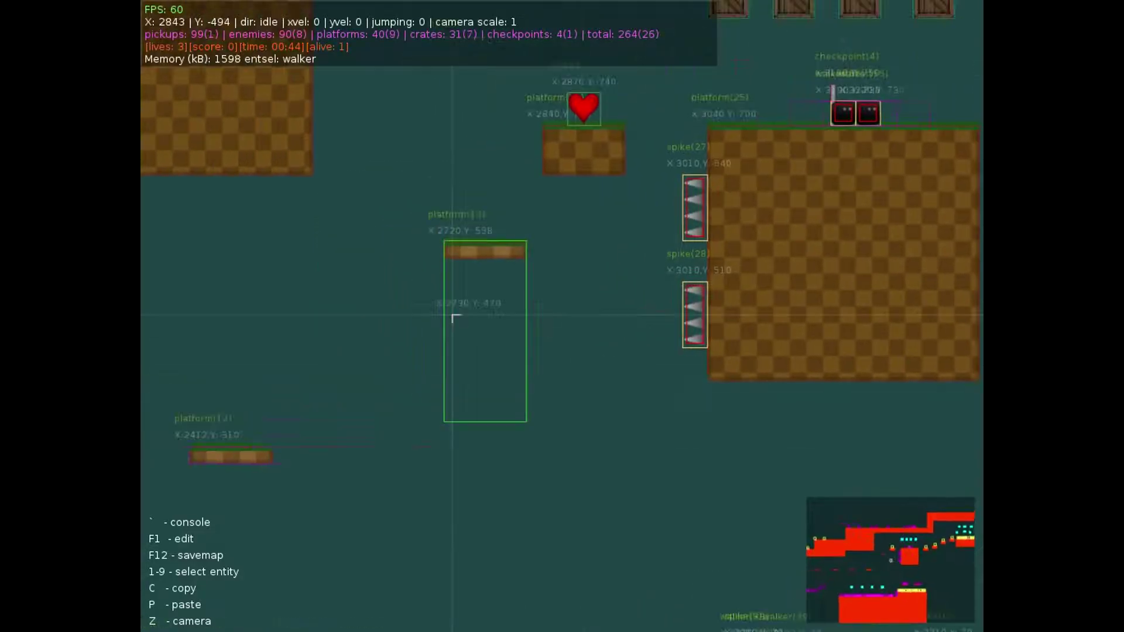
{"action": "key", "text": "Left"}
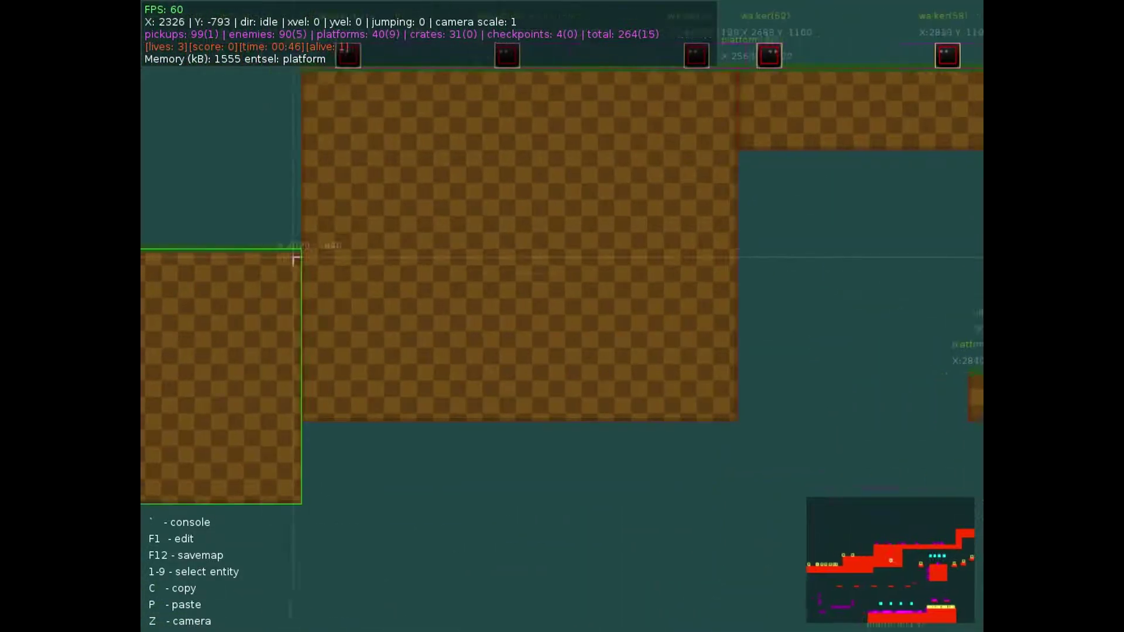
{"action": "key", "text": "Up"}
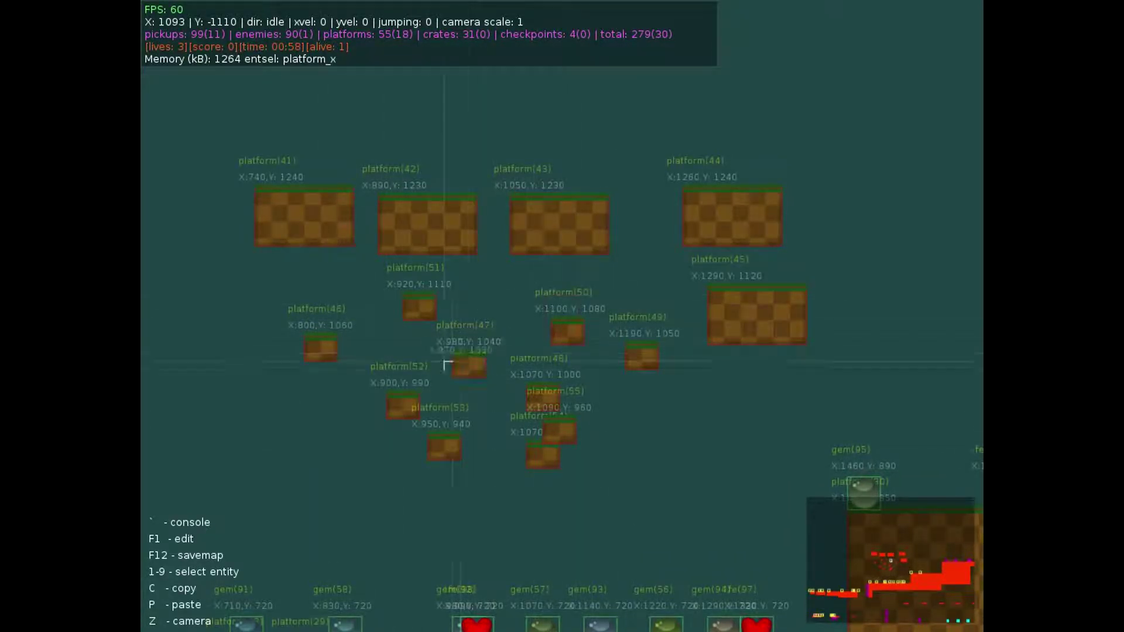
Draw horizontally moving platform_x blocks of various sizes above the static platforms, between about Y -1590 and Y -1430.
{"action": "key", "text": "w"}
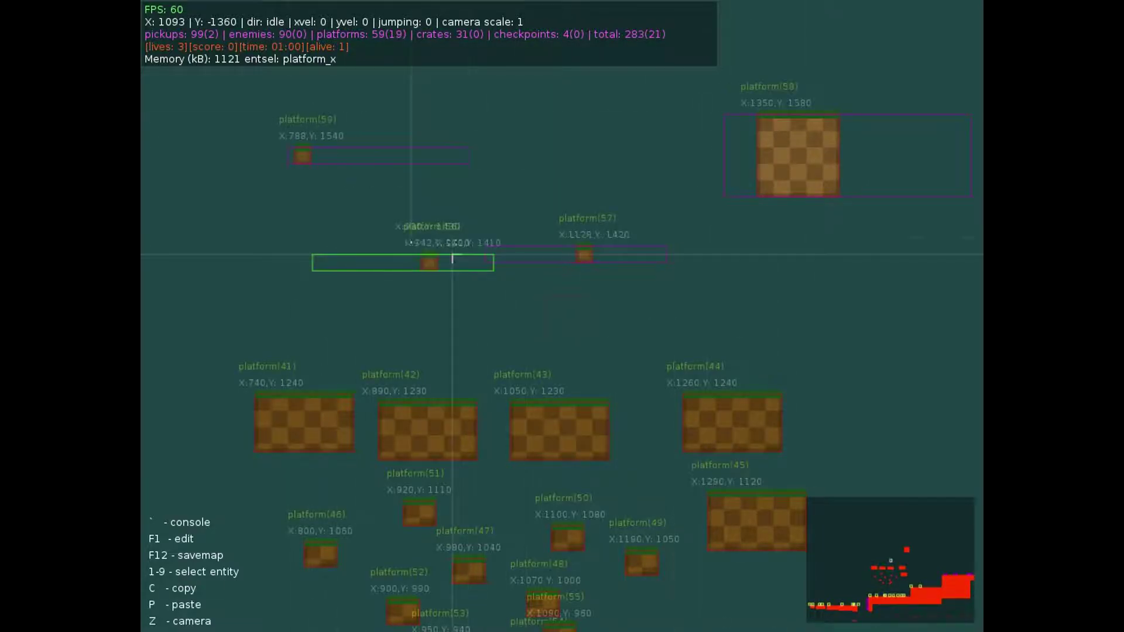
{"action": "left_click_drag", "start_coordinate": [263, 221], "coordinate": [452, 287]}
{"action": "left_click_drag", "start_coordinate": [229, 180], "coordinate": [444, 255]}
{"action": "left_click_drag", "start_coordinate": [435, 148], "coordinate": [484, 230]}
{"action": "left_click_drag", "start_coordinate": [469, 107], "coordinate": [593, 180]}
{"action": "left_click_drag", "start_coordinate": [622, 123], "coordinate": [688, 180]}
{"action": "left_click_drag", "start_coordinate": [758, 180], "coordinate": [790, 230]}
{"action": "left_click_drag", "start_coordinate": [830, 230], "coordinate": [856, 287]}
{"action": "left_click_drag", "start_coordinate": [419, 238], "coordinate": [617, 369]}
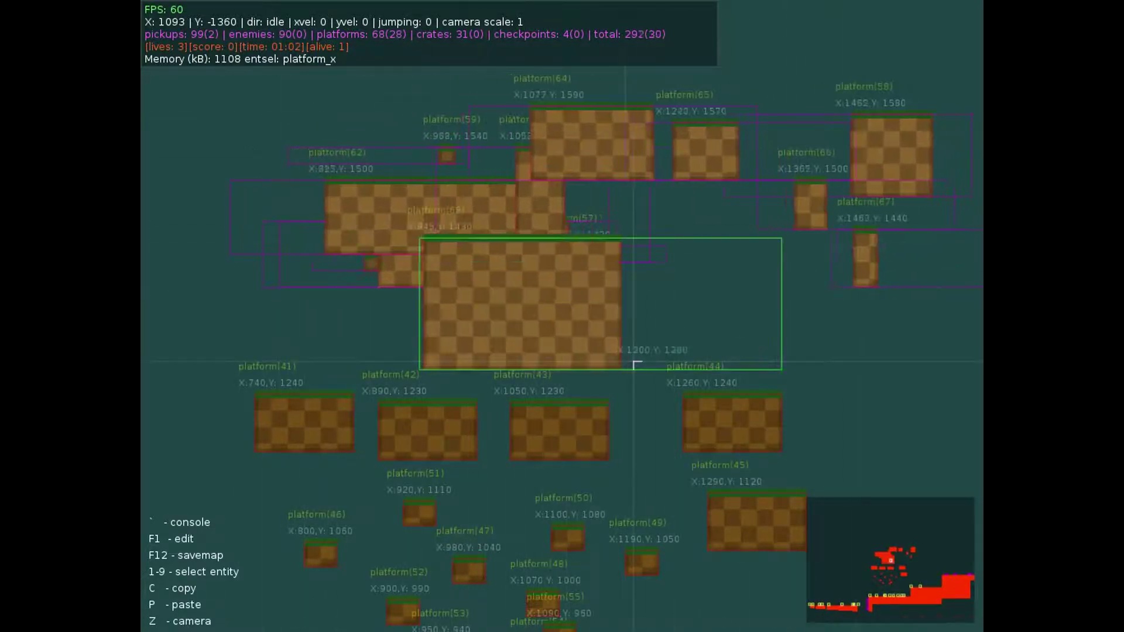
Draw several more overlapping platform_x blocks within the moving cluster just above the static row.
{"action": "left_click_drag", "start_coordinate": [314, 271], "coordinate": [355, 328]}
{"action": "left_click_drag", "start_coordinate": [339, 295], "coordinate": [388, 337]}
{"action": "mouse_move", "coordinate": [322, 238]}
{"action": "left_mouse_down"}
{"action": "mouse_move", "coordinate": [364, 288]}
{"action": "mouse_move", "coordinate": [486, 320]}
{"action": "left_mouse_up"}
{"action": "left_click_drag", "start_coordinate": [479, 271], "coordinate": [527, 312]}
{"action": "left_click_drag", "start_coordinate": [528, 304], "coordinate": [602, 328]}
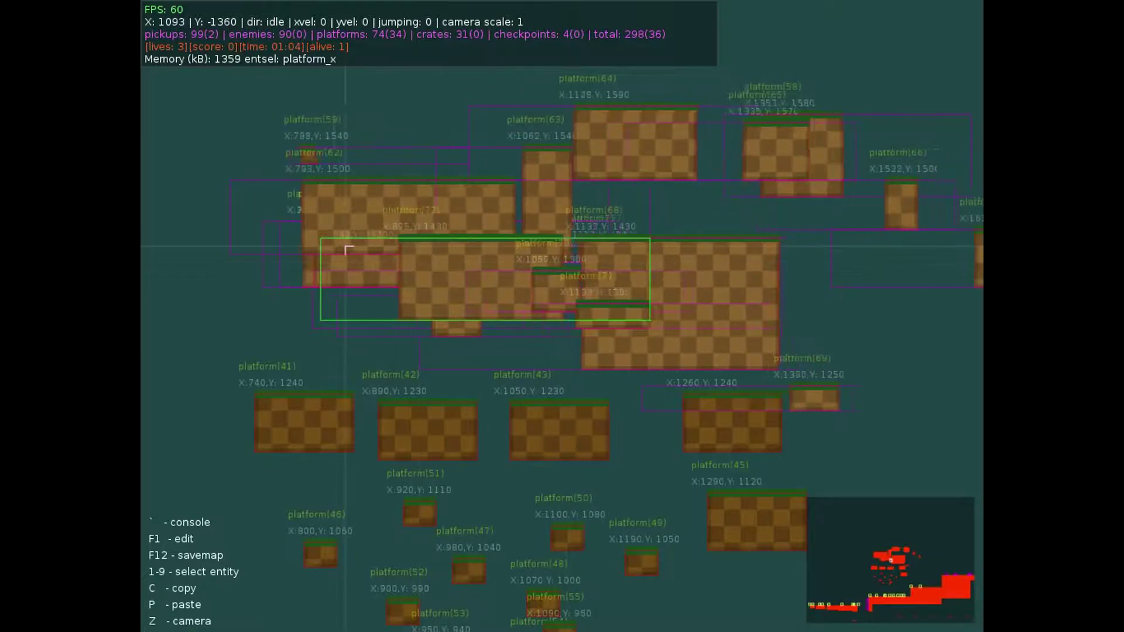
Select the platform_y entity and draw vertically moving platforms across the cluster, ending with one at X 1350, Y -1350.
{"action": "key", "text": "3"}
{"action": "key", "text": "p"}
{"action": "key", "text": "p"}
{"action": "key", "text": "p"}
{"action": "key", "text": "p"}
{"action": "key", "text": "p"}
{"action": "key", "text": "p"}
{"action": "key", "text": "p"}
{"action": "key", "text": "p"}
{"action": "key", "text": "p"}
{"action": "key", "text": "p"}
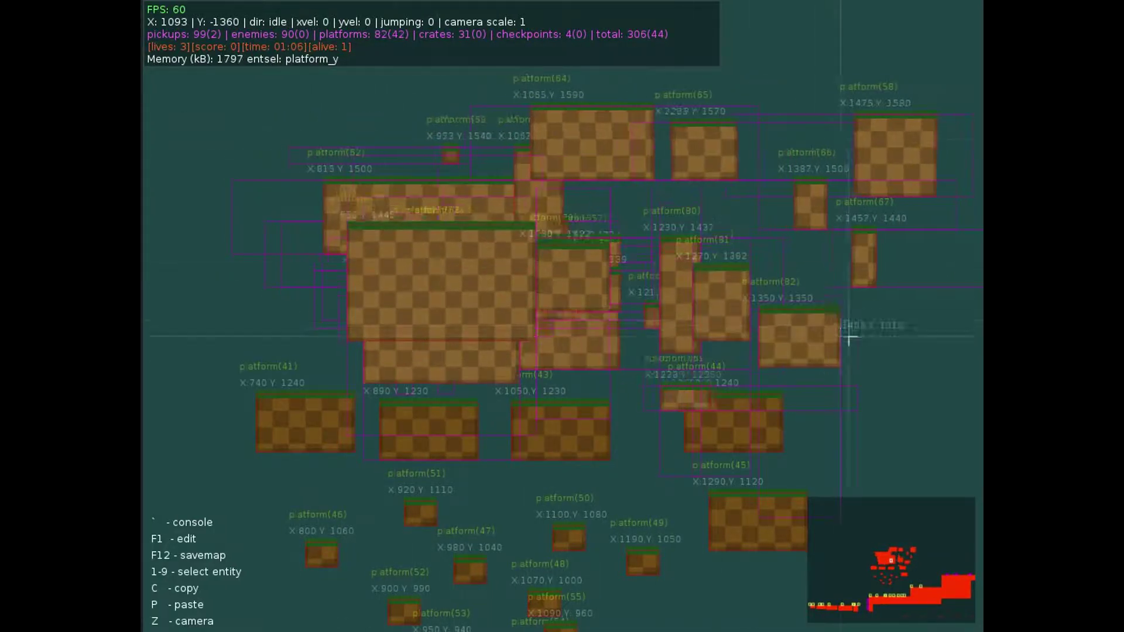
Fill the cluster with more large platform_y blocks, extending to a tall narrow one at X 1530.
{"action": "key", "text": "p"}
{"action": "key", "text": "p"}
{"action": "key", "text": "p"}
{"action": "key", "text": "p"}
{"action": "key", "text": "p"}
{"action": "key", "text": "p"}
{"action": "key", "text": "p"}
{"action": "key", "text": "p"}
{"action": "key", "text": "p"}
{"action": "key", "text": "p"}
{"action": "key", "text": "p"}
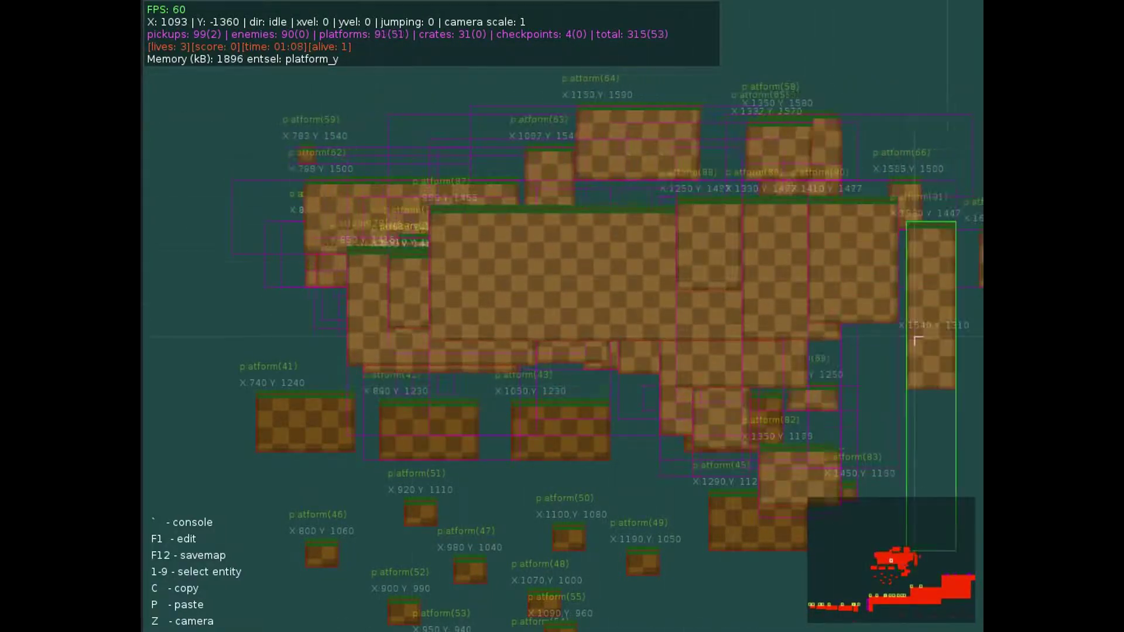
Leave the editor and test the moving platforms by jumping the character up to the top blocks of the cluster.
{"action": "key", "text": "F1"}
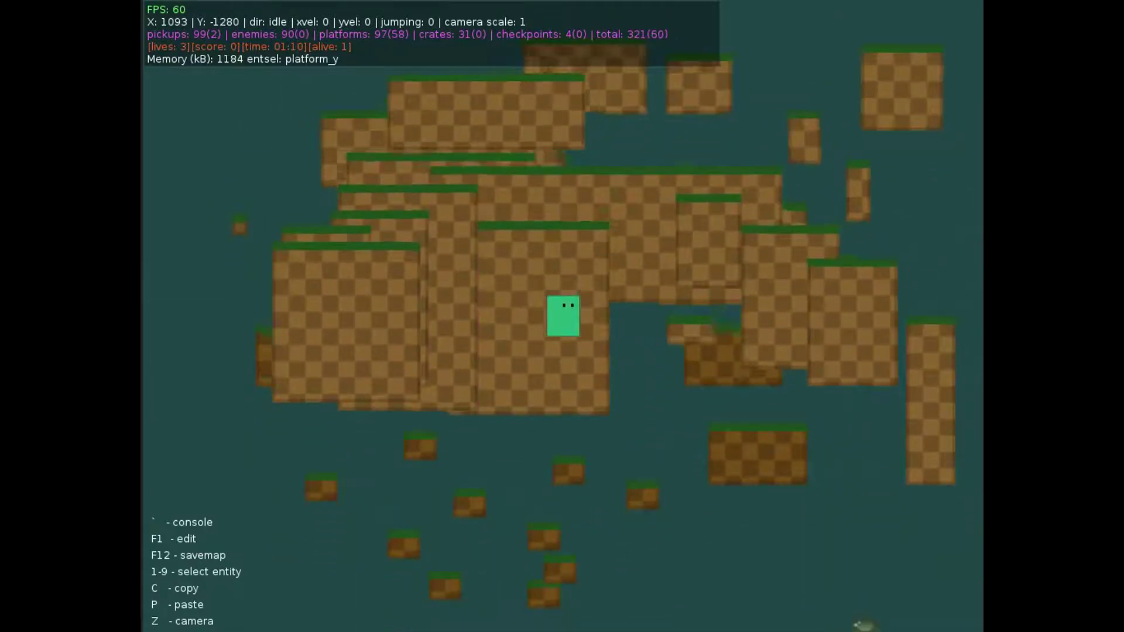
{"action": "key", "text": "d"}
{"action": "key", "text": "space"}
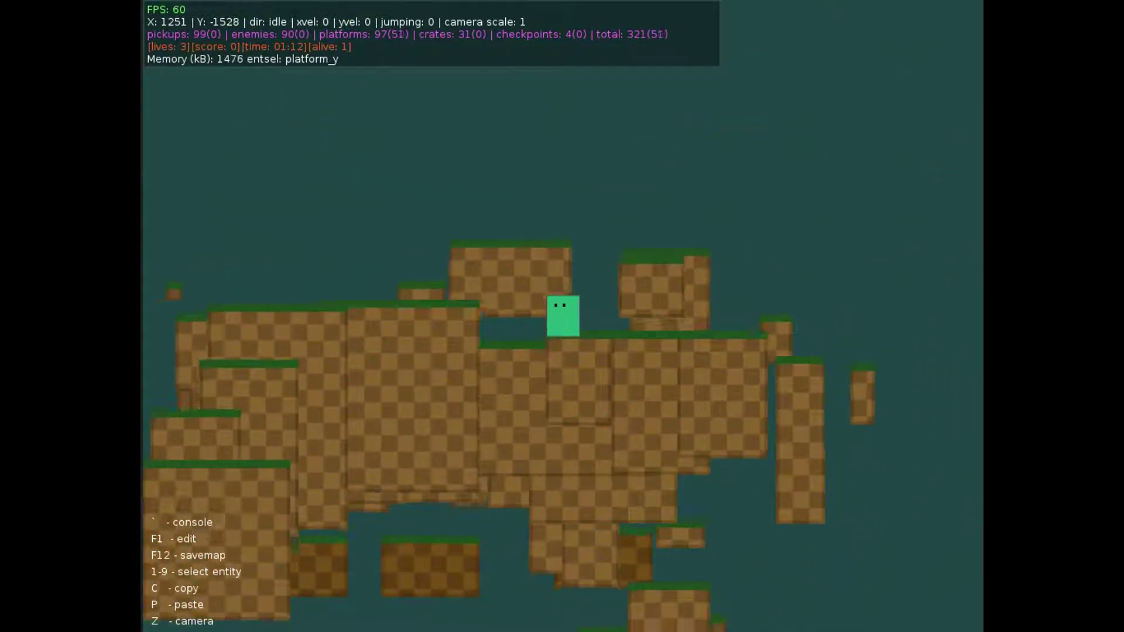
{"action": "key", "text": "a"}
{"action": "key", "text": "space"}
{"action": "key", "text": "a"}
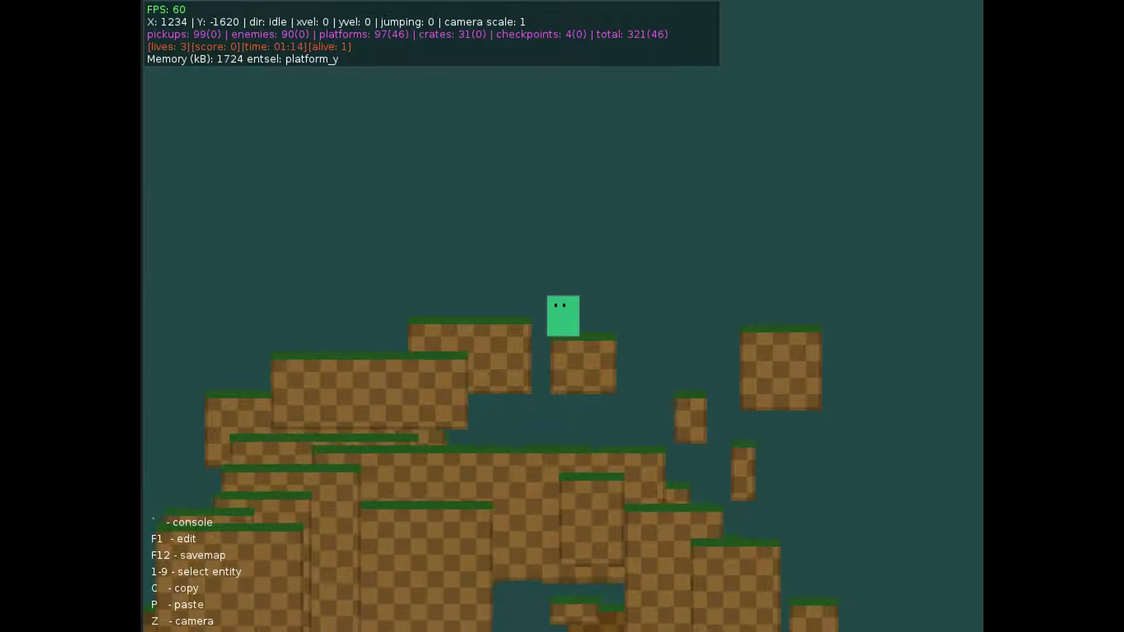
Reopen the level editor, select the walker entity and place walkers along the top of the moving platform cluster.
{"action": "key", "text": "F1"}
{"action": "key", "text": "s"}
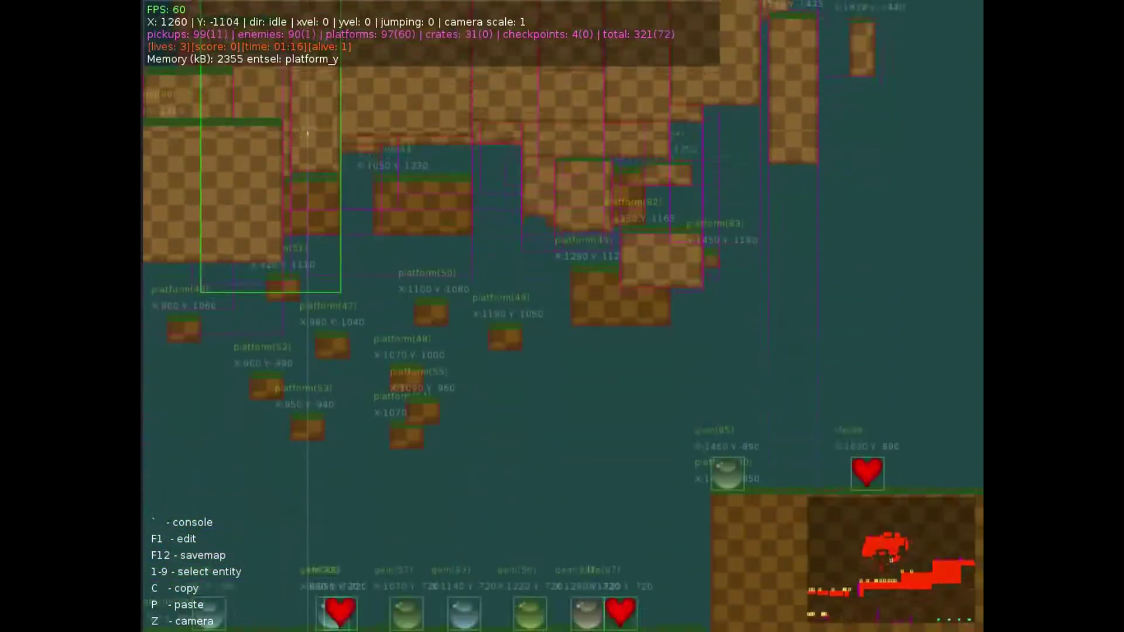
{"action": "key", "text": "6"}
{"action": "key", "text": "w"}
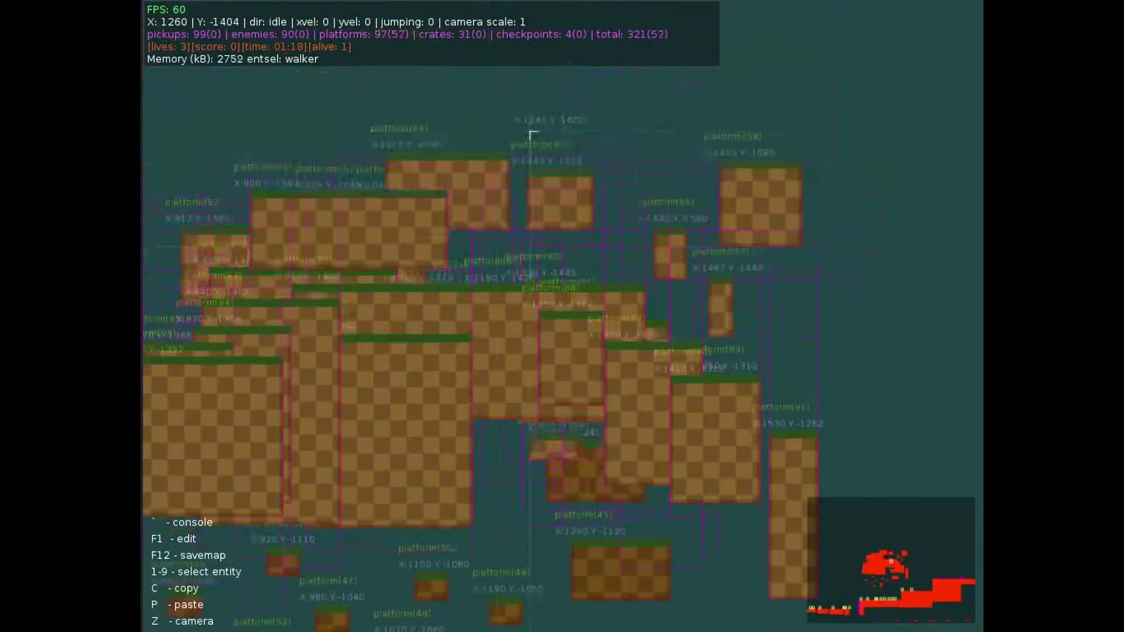
{"action": "key", "text": "a"}
{"action": "left_click", "coordinate": [752, 101]}
{"action": "left_click", "coordinate": [779, 97]}
{"action": "left_click", "coordinate": [726, 101]}
{"action": "left_click", "coordinate": [617, 105]}
{"action": "left_click", "coordinate": [489, 110]}
{"action": "left_click", "coordinate": [568, 111]}
{"action": "key", "text": "a"}
{"action": "left_click", "coordinate": [523, 131]}
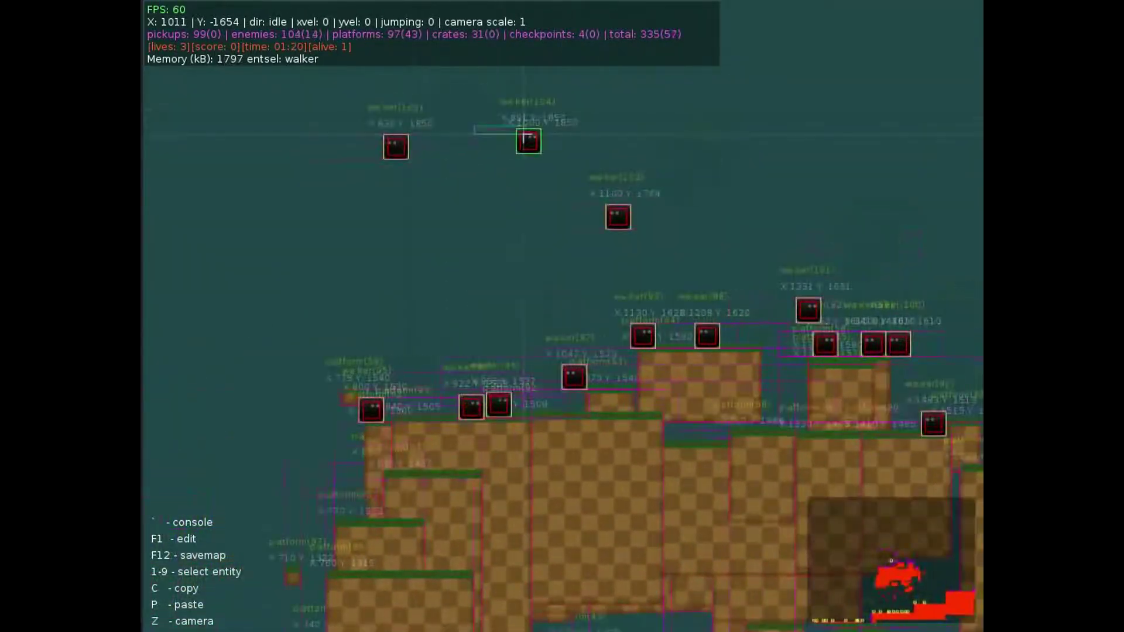
Add more walkers above the upper platforms and down the eastern side of the cluster.
{"action": "key", "text": "s"}
{"action": "key", "text": "d"}
{"action": "left_click", "coordinate": [562, 129]}
{"action": "key", "text": "w"}
{"action": "key", "text": "a"}
{"action": "left_click", "coordinate": [537, 281]}
{"action": "key", "text": "s"}
{"action": "key", "text": "d"}
{"action": "left_click", "coordinate": [641, 249]}
{"action": "key", "text": "a"}
{"action": "left_click", "coordinate": [632, 250]}
{"action": "left_click", "coordinate": [591, 257]}
{"action": "left_click", "coordinate": [550, 268]}
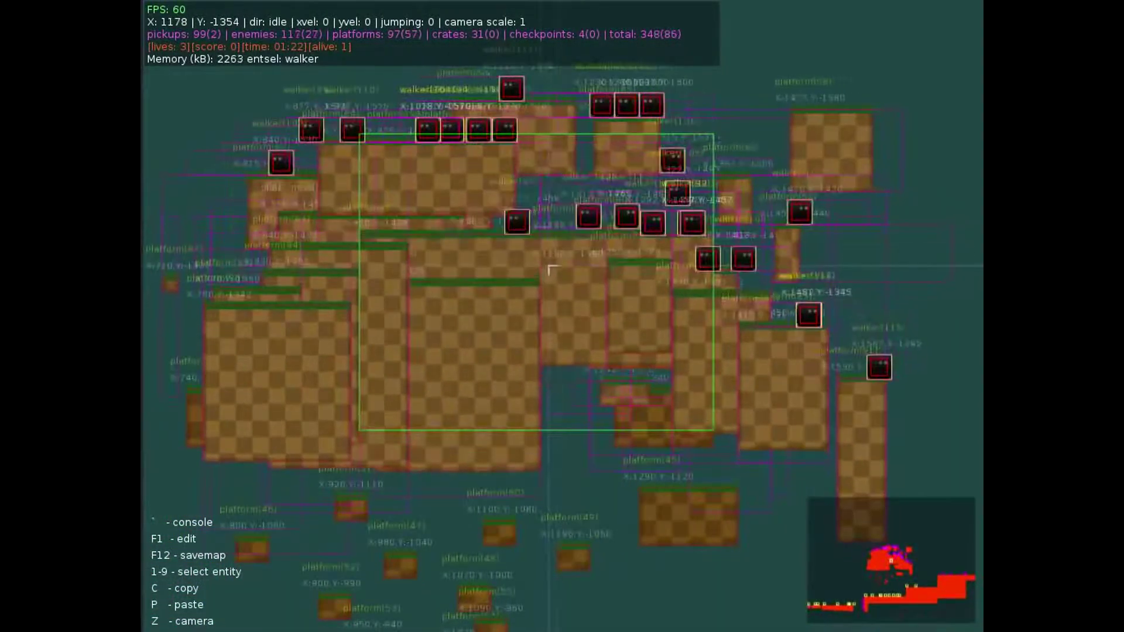
Zoom out to camera scale 2 and place further walkers over the middle and lower parts of the cluster.
{"action": "key", "text": "z"}
{"action": "left_click", "coordinate": [549, 276]}
{"action": "left_click", "coordinate": [542, 308]}
{"action": "left_click", "coordinate": [535, 338]}
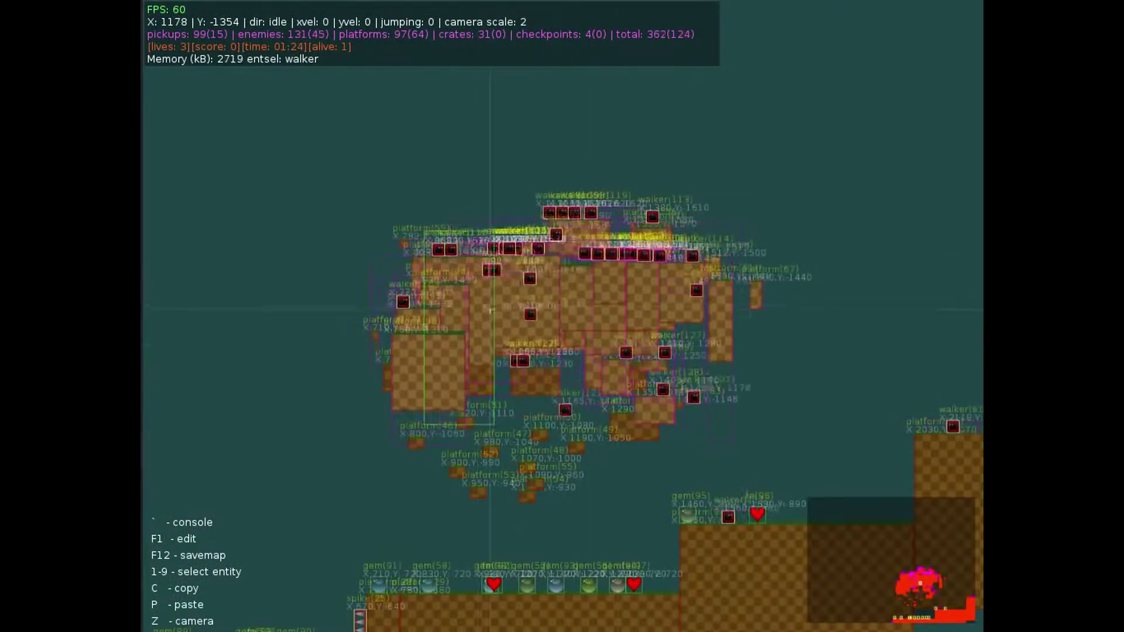
Return to camera scale 1 and delete the heart and the large ground block beneath the walkers southeast of the cluster.
{"action": "key", "text": "z"}
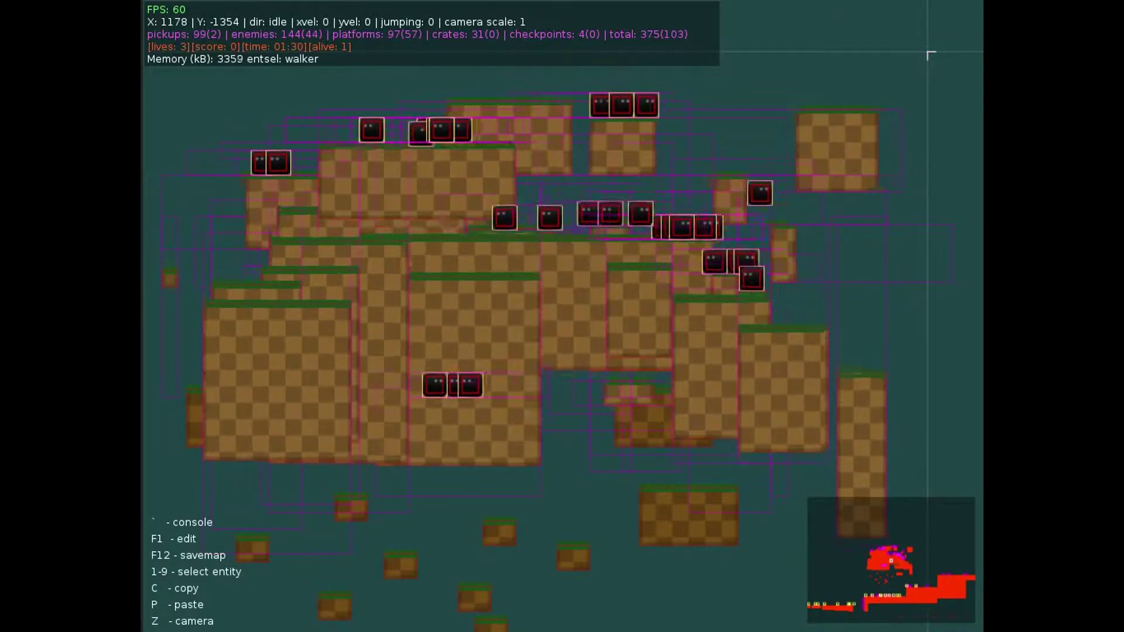
{"action": "key", "text": "d"}
{"action": "key", "text": "s"}
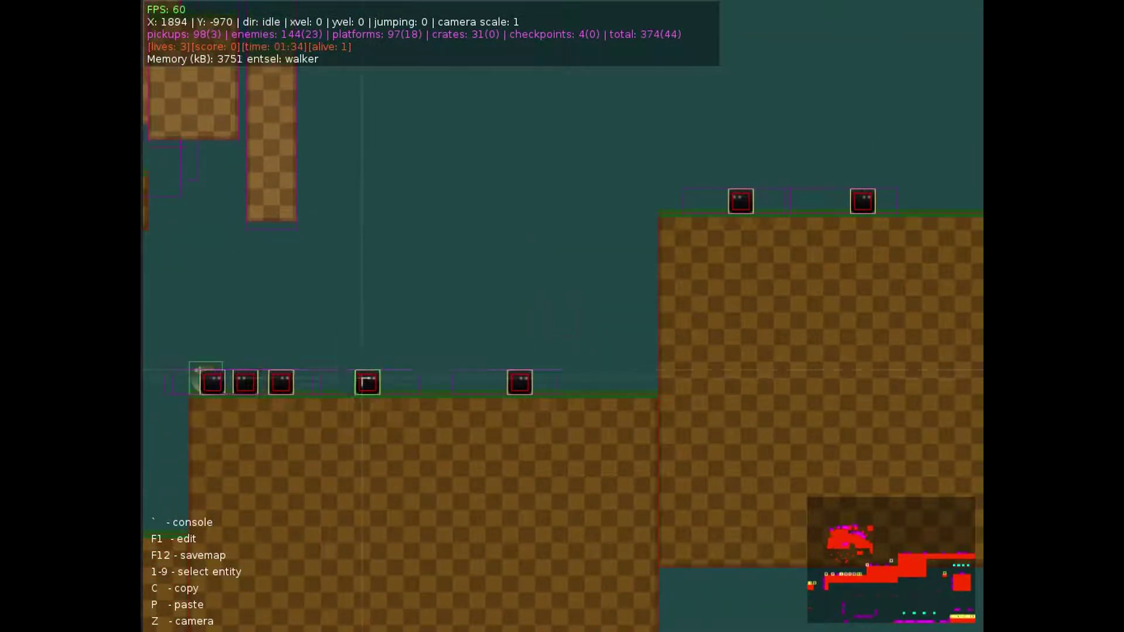
{"action": "key", "text": "s"}
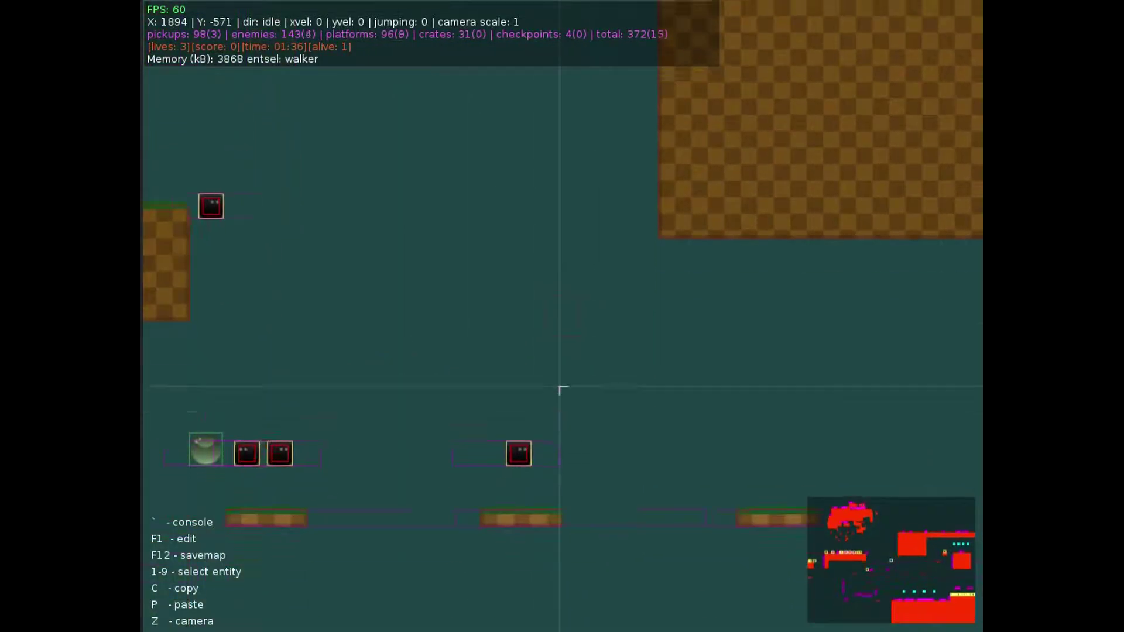
Leave the level for the mode selection screen and quit the game.
{"action": "key", "text": "z"}
{"action": "key", "text": "Escape"}
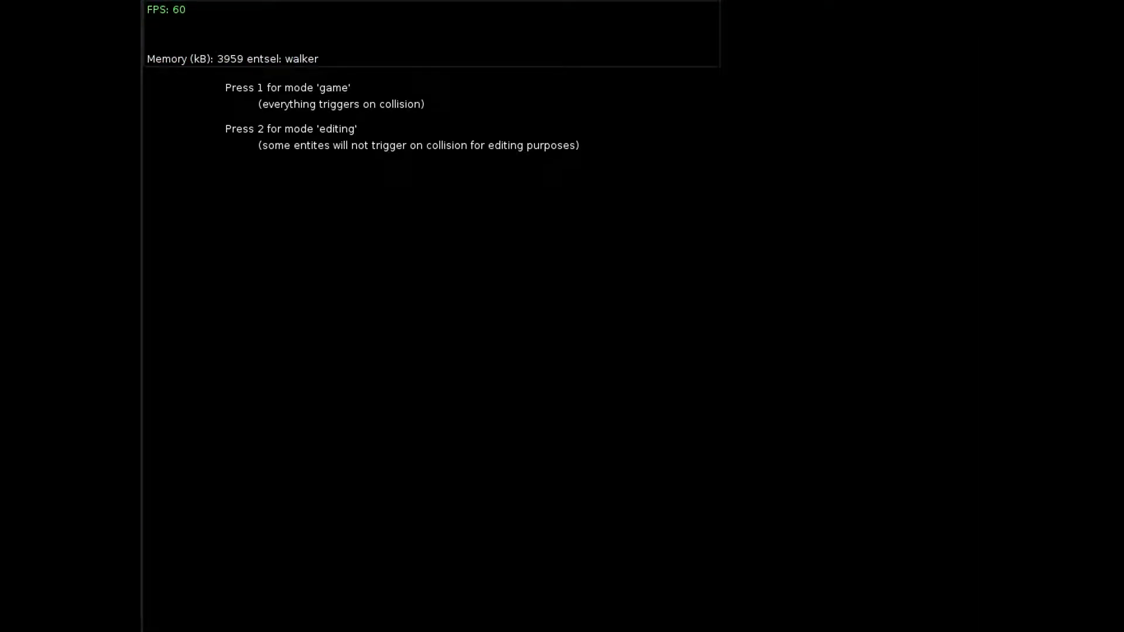
{"action": "key", "text": "Escape"}
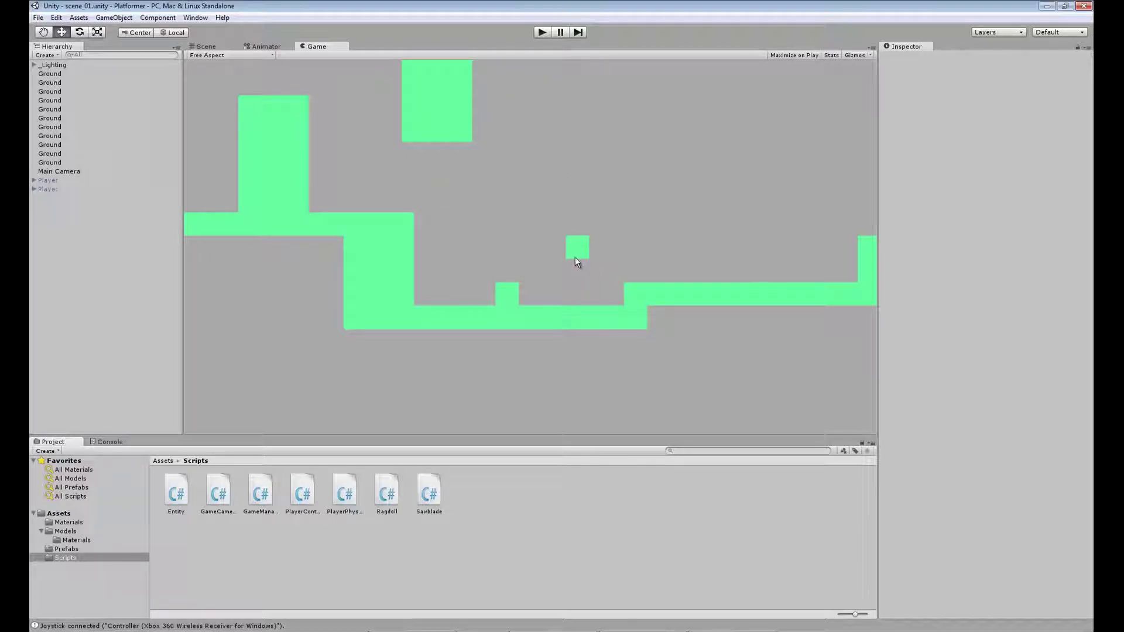
Switch to Unity, play scene_01 and jump the player onto the small floating block, then over to the raised ground.
{"action": "left_click", "coordinate": [542, 32]}
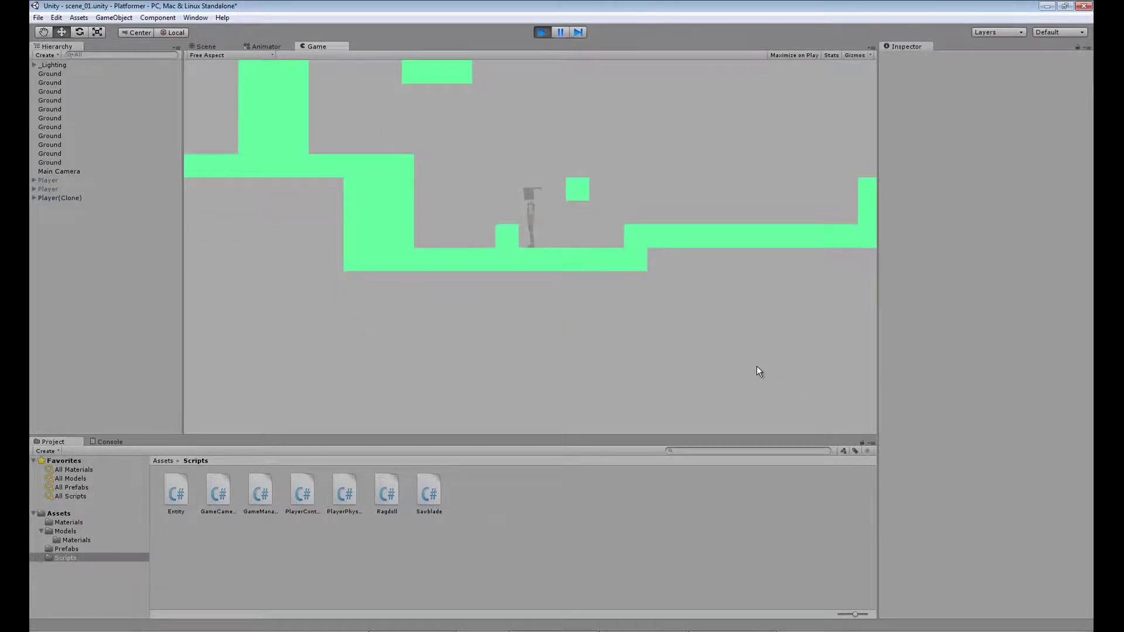
{"action": "key", "text": "Right"}
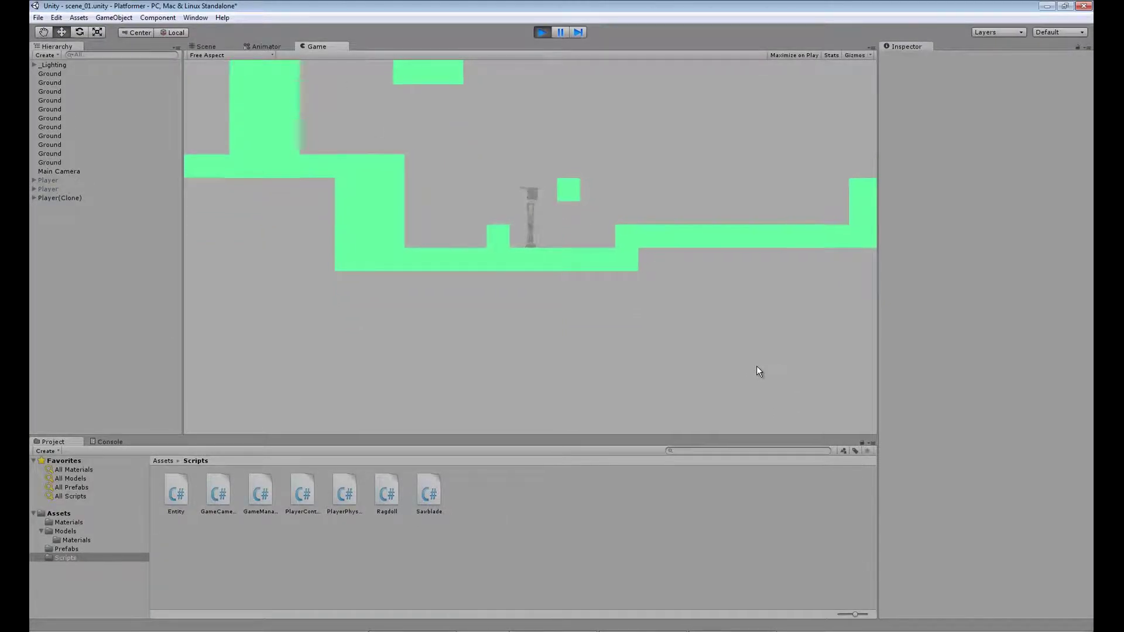
{"action": "key", "text": "space"}
{"action": "key", "text": "Right"}
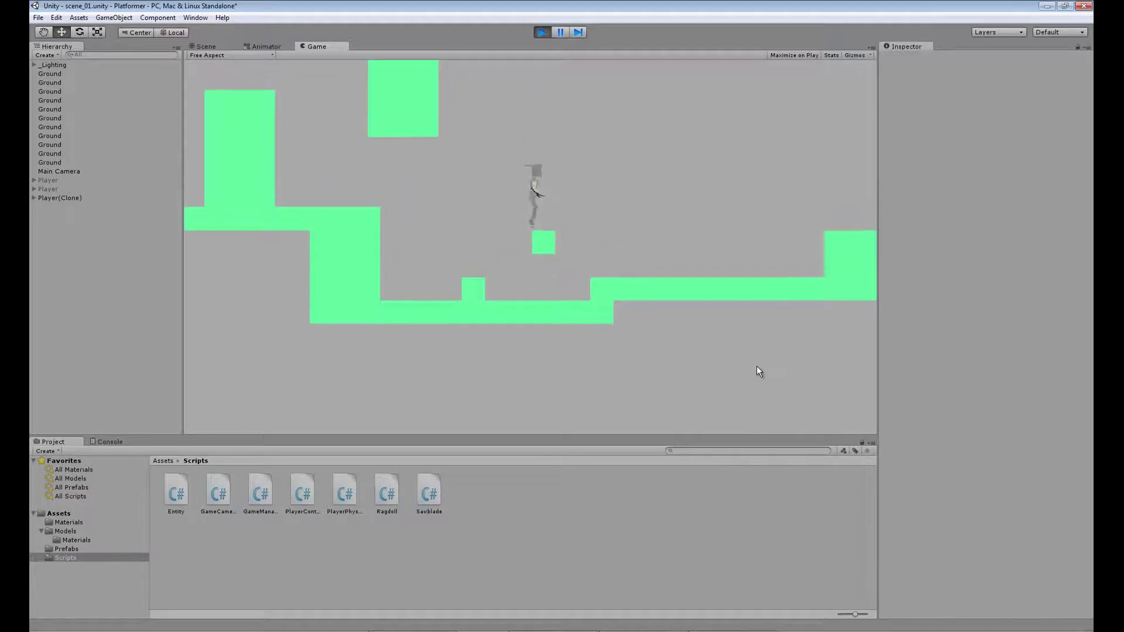
{"action": "key", "text": "Right"}
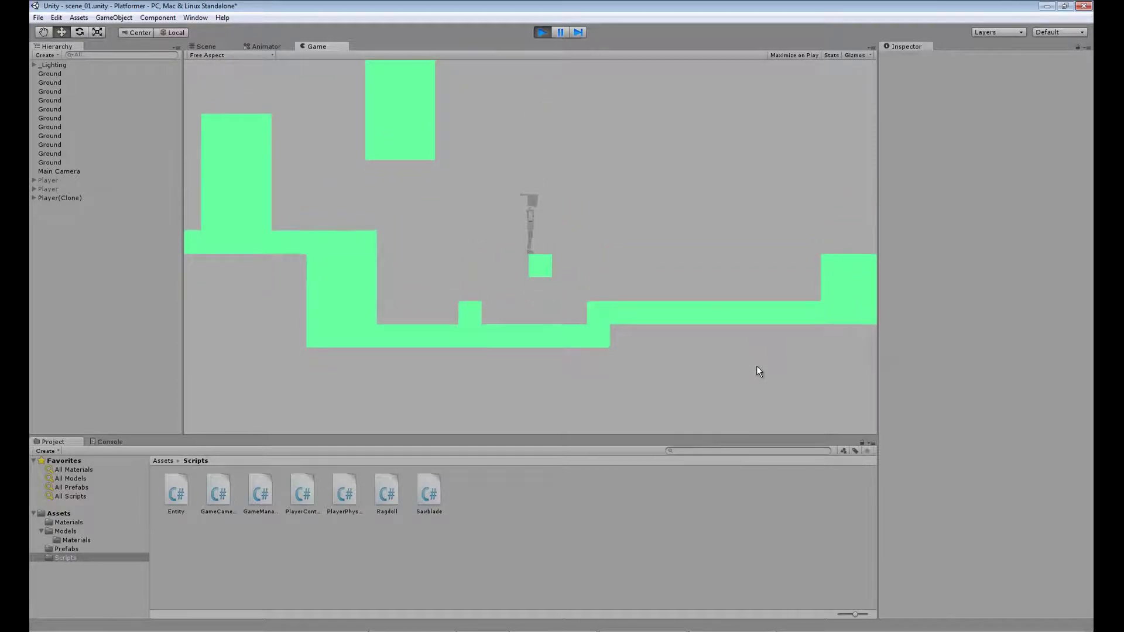
{"action": "key", "text": "space"}
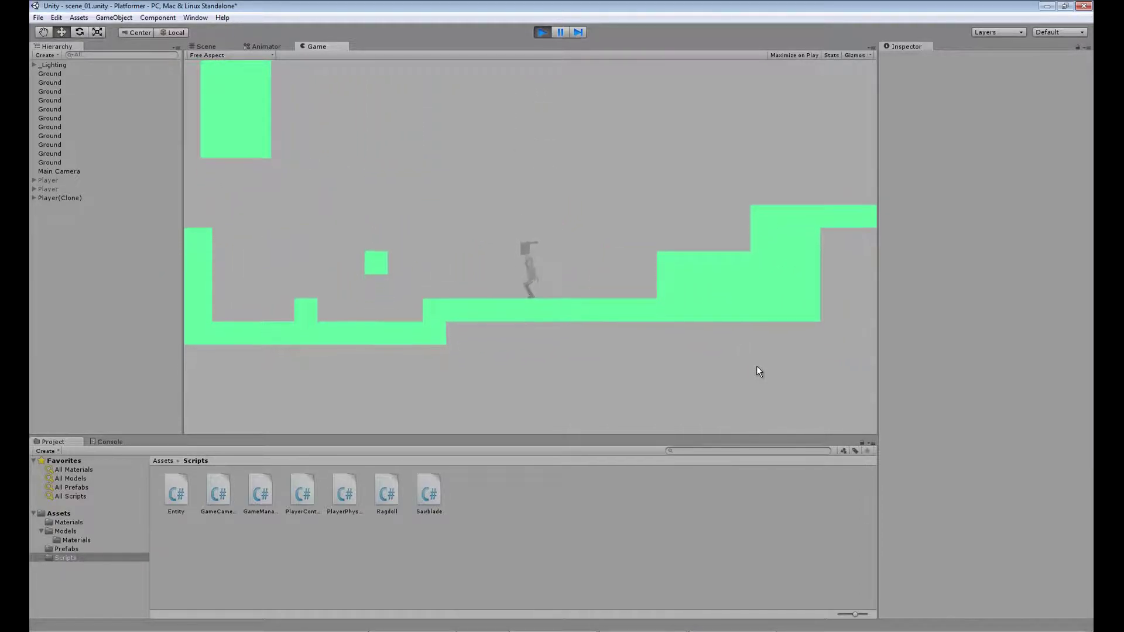
Test running and repeated jumps toward the stepped ground, then run the player back along the raised ground.
{"action": "key", "text": "Left"}
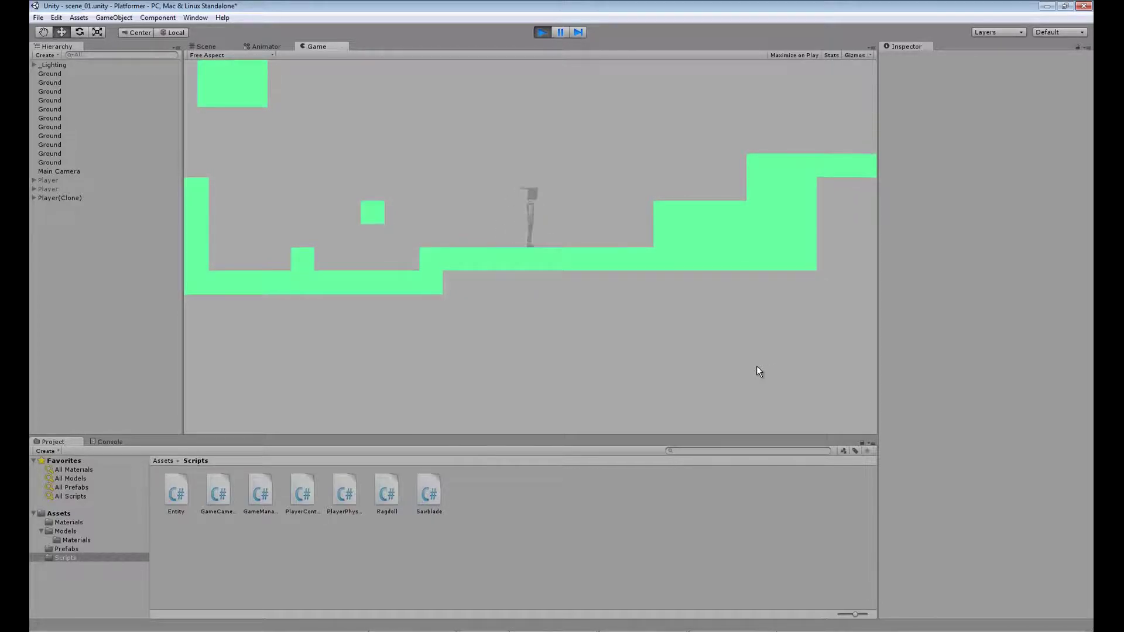
{"action": "key", "text": "Right"}
{"action": "key", "text": "space"}
{"action": "key", "text": "space"}
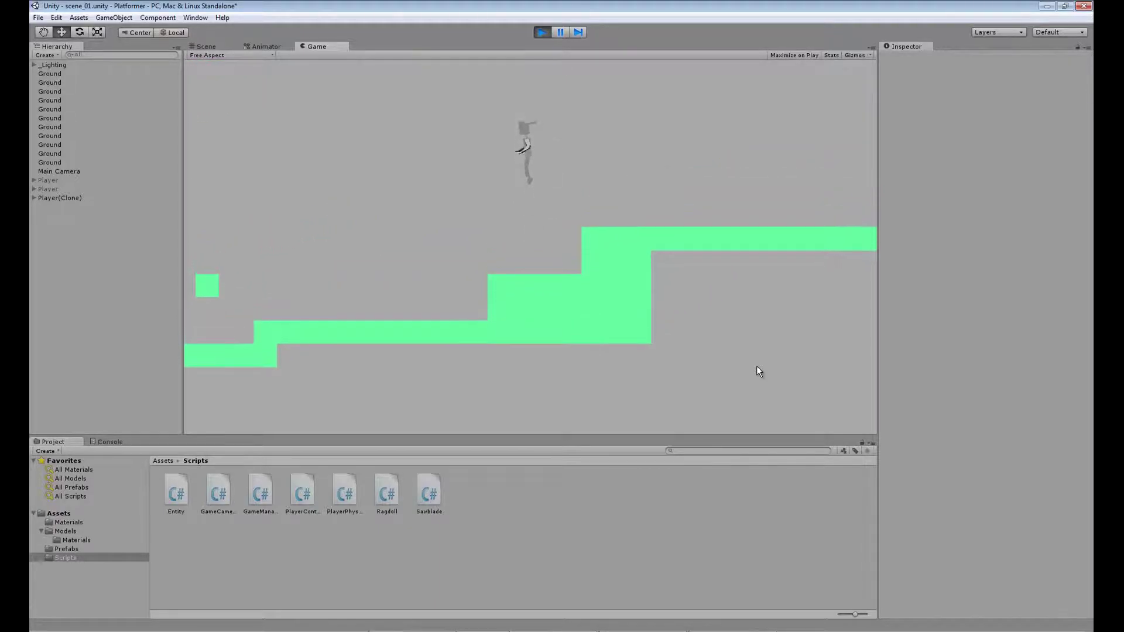
{"action": "key", "text": "a"}
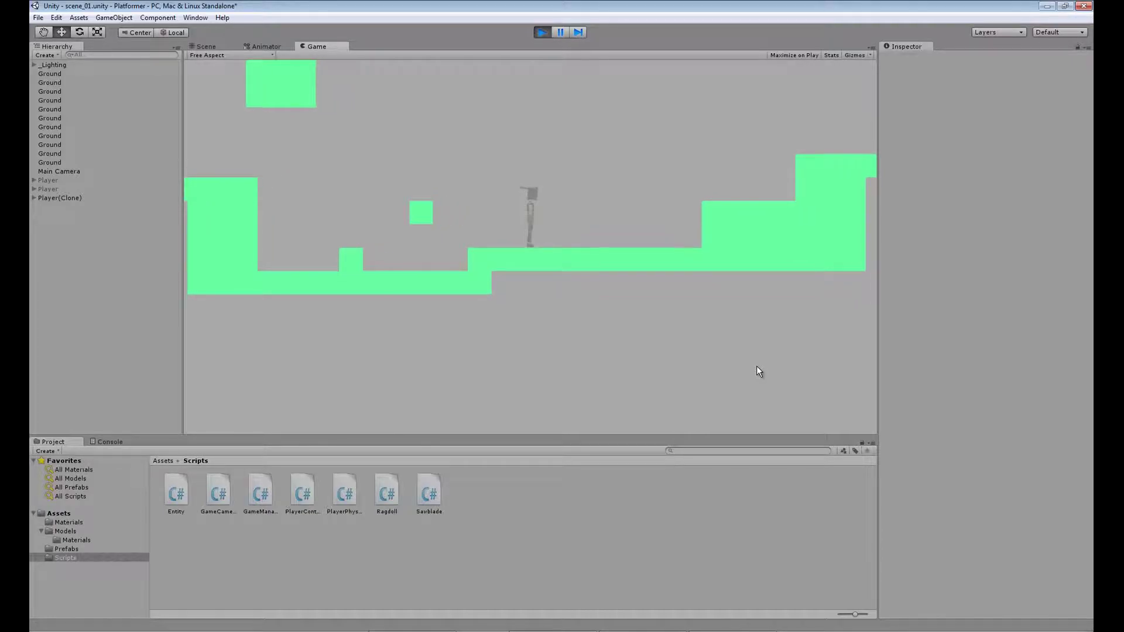
Test repeated jumps and direction changes above the raised ground.
{"action": "key", "text": "space"}
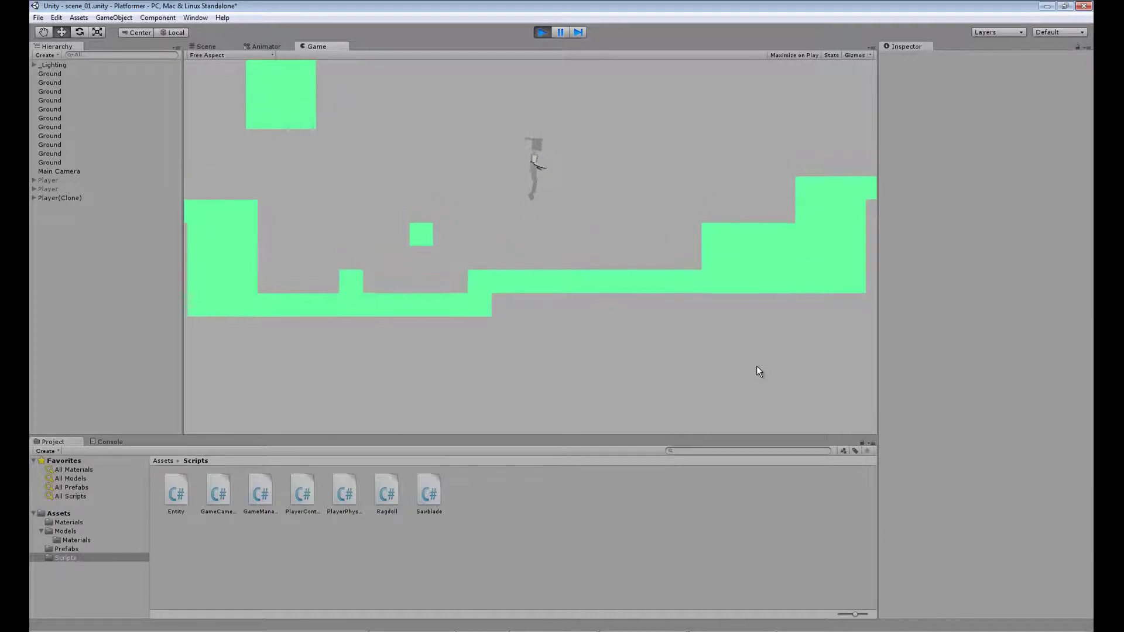
{"action": "key", "text": "space"}
{"action": "key", "text": "Right"}
{"action": "key", "text": "Left"}
{"action": "key", "text": "space"}
{"action": "key", "text": "Right"}
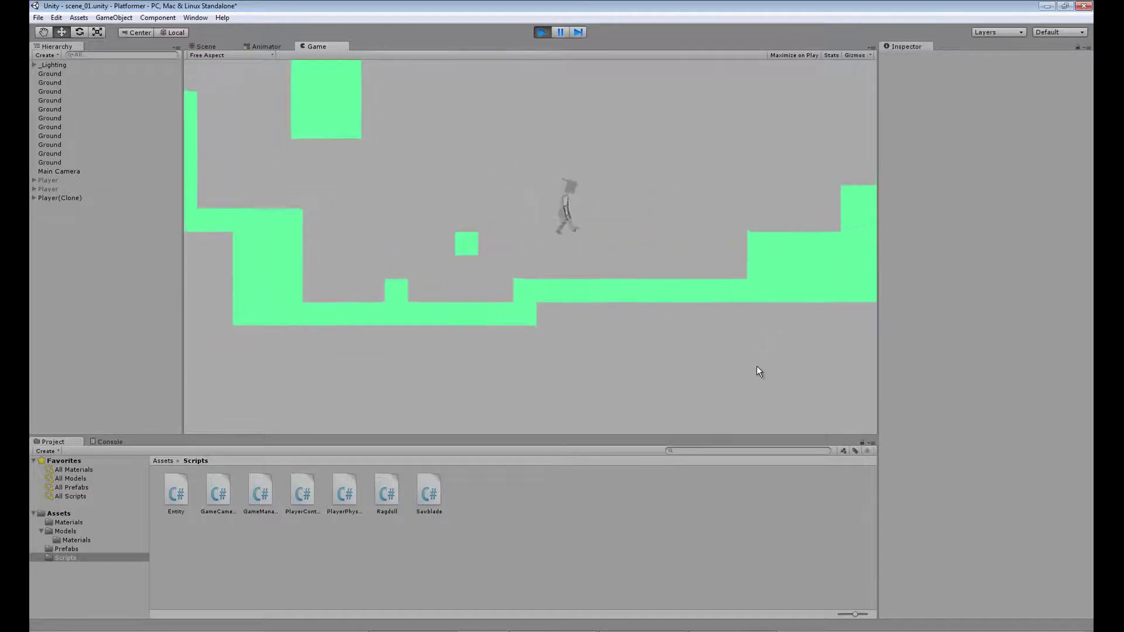
Jump the player across the level and grab the near side of the large hanging block.
{"action": "key", "text": "space"}
{"action": "key", "text": "Left"}
{"action": "key", "text": "space"}
{"action": "key", "text": "Right"}
{"action": "key", "text": "space"}
{"action": "key", "text": "Left"}
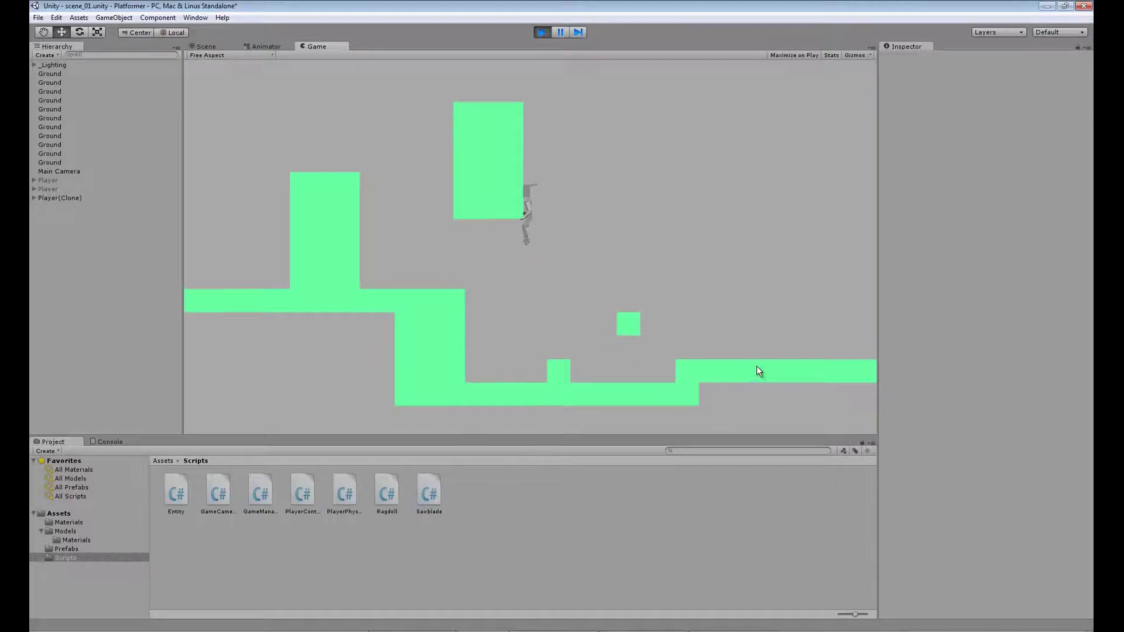
Test wall jumps off the side of the hanging block and drop the player to the lowest ground.
{"action": "key", "text": "space"}
{"action": "key", "text": "Left"}
{"action": "key", "text": "space"}
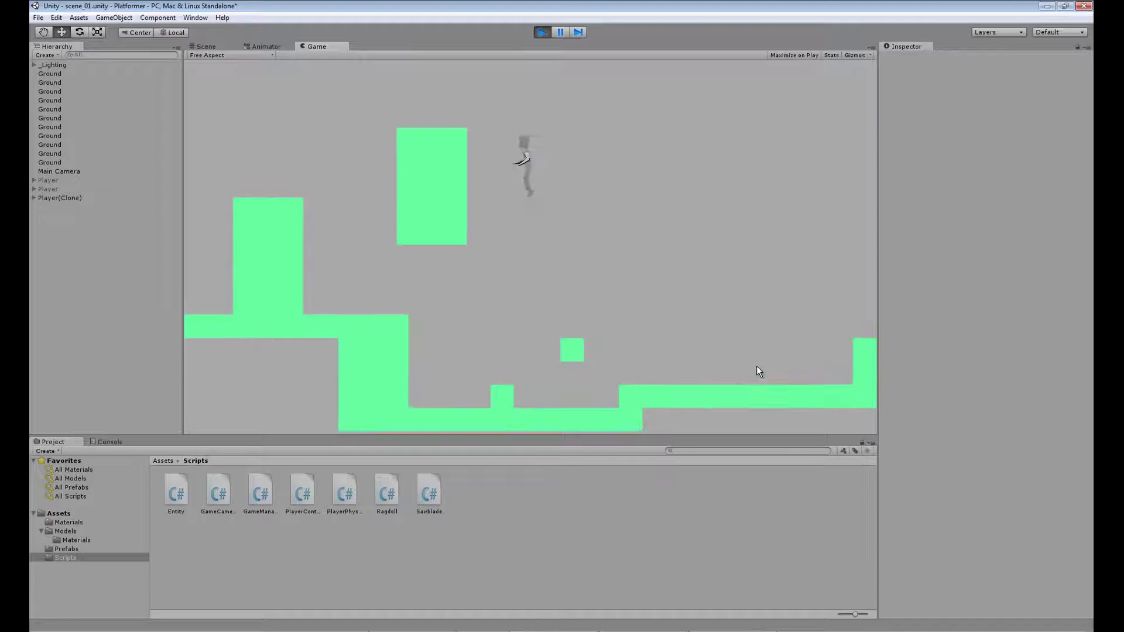
{"action": "key", "text": "space"}
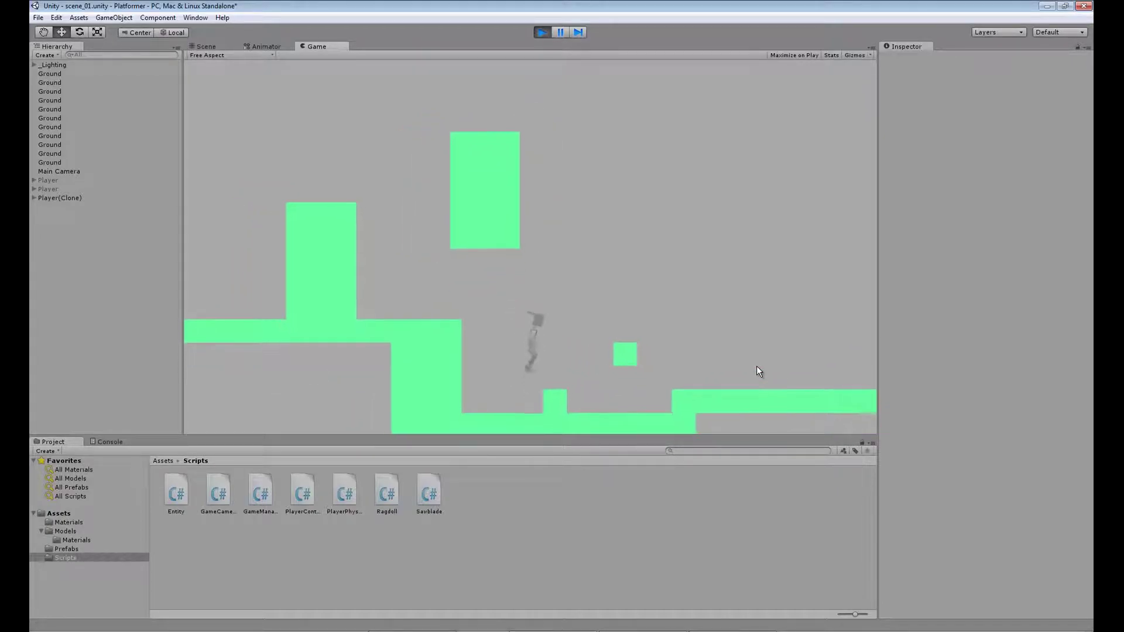
{"action": "key", "text": "Left"}
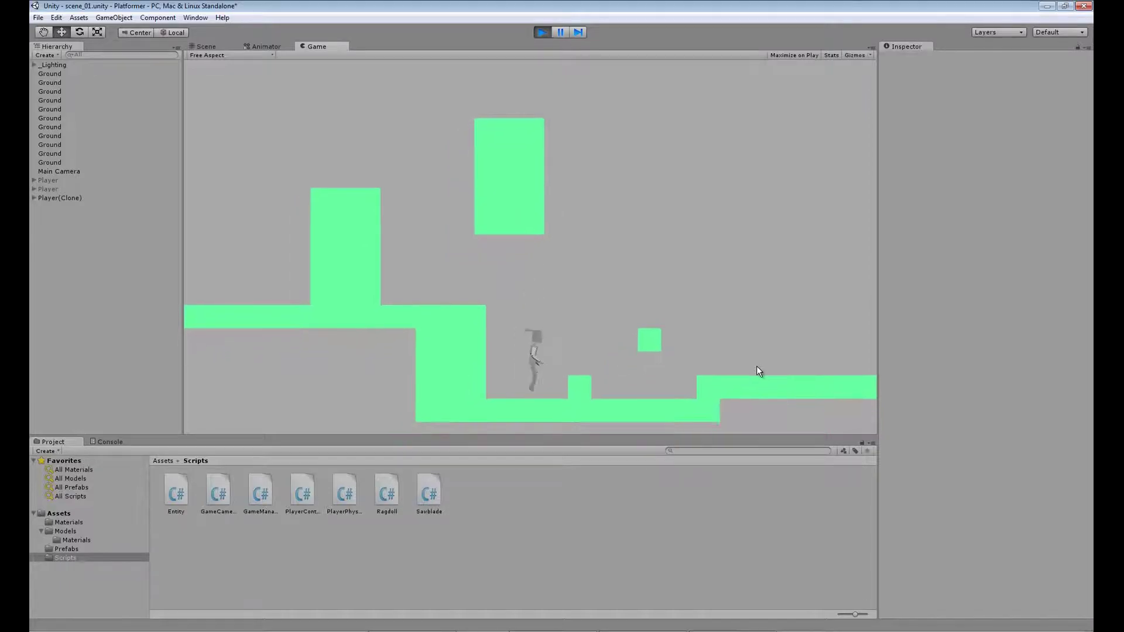
Jump via the small floating block to the hanging block's side, then cross to the ledge beside the tall pillar.
{"action": "key", "text": "Right"}
{"action": "key", "text": "space"}
{"action": "key", "text": "Left"}
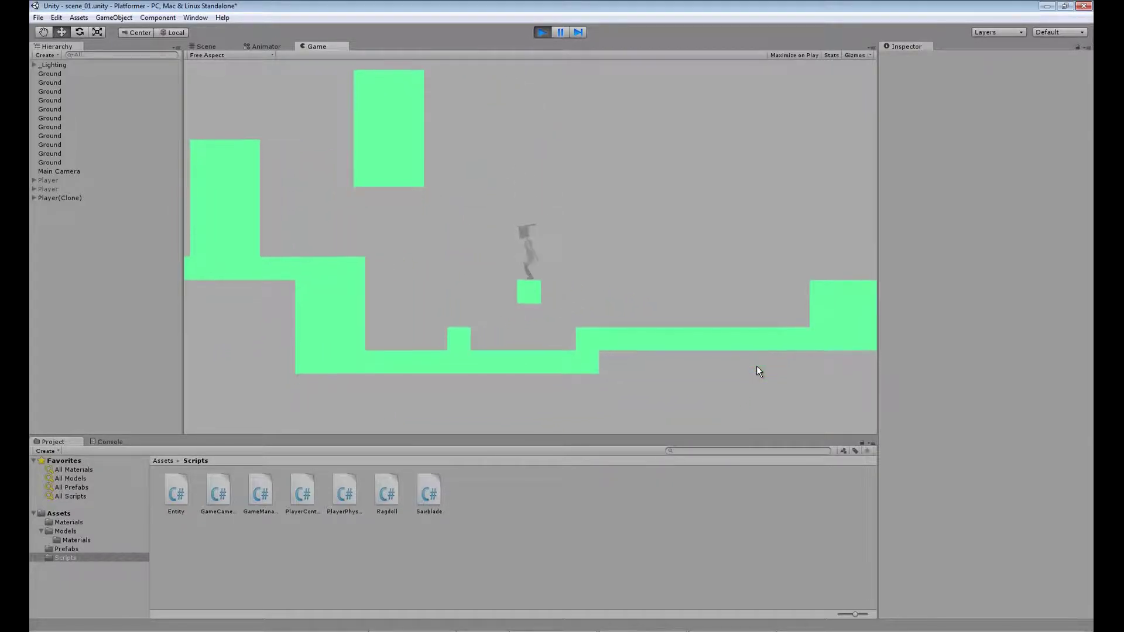
{"action": "key", "text": "space"}
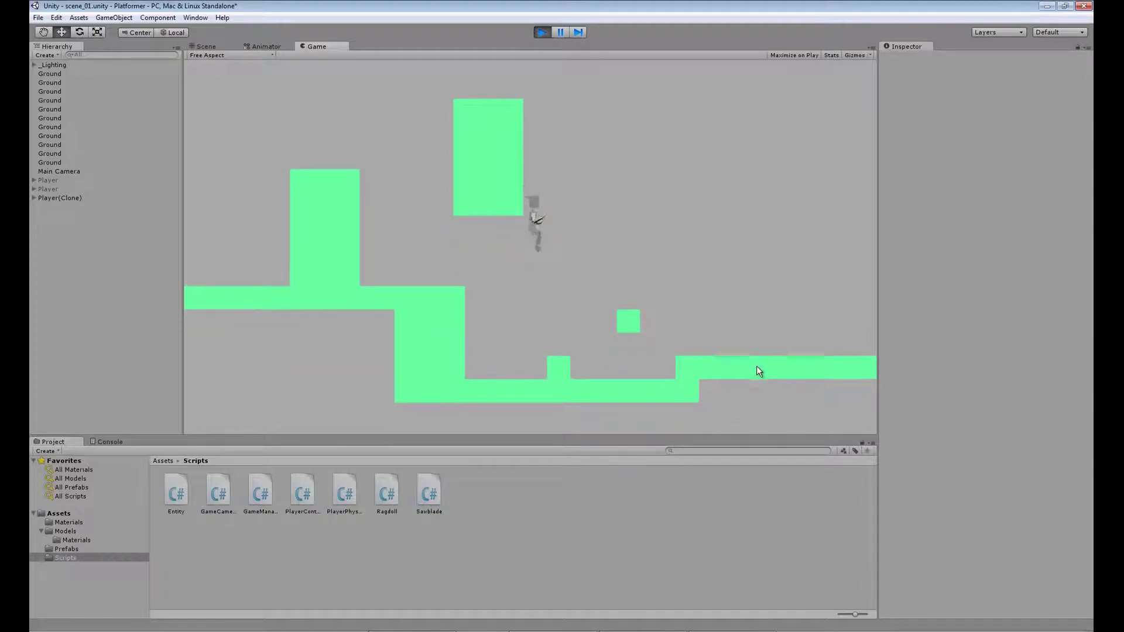
{"action": "key", "text": "Left"}
{"action": "key", "text": "space"}
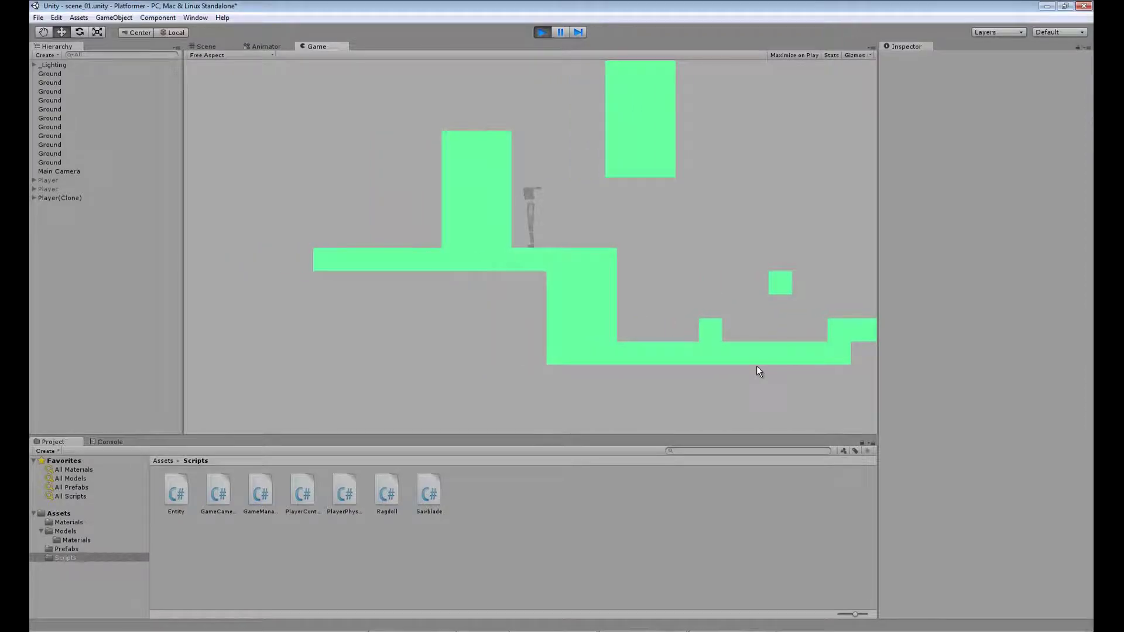
Test clinging to the tall pillar's side, jumping off it and dropping back to the ledge.
{"action": "key", "text": "space"}
{"action": "key", "text": "Left"}
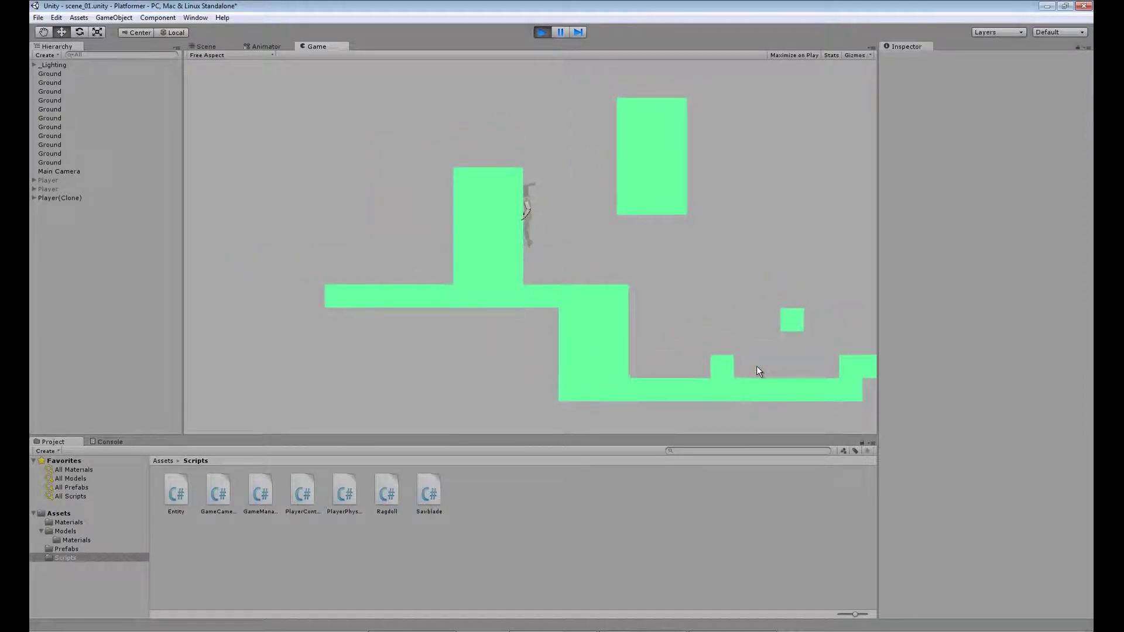
{"action": "key", "text": "Right"}
{"action": "key", "text": "Left"}
{"action": "key", "text": "space"}
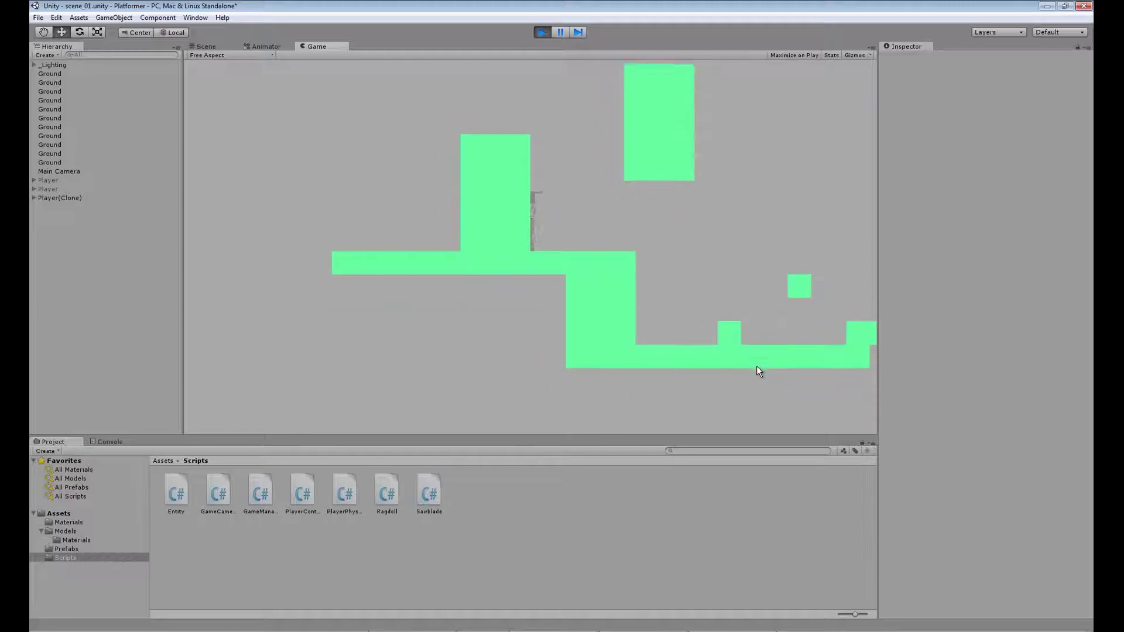
{"action": "key", "text": "Down"}
{"action": "key", "text": "Left"}
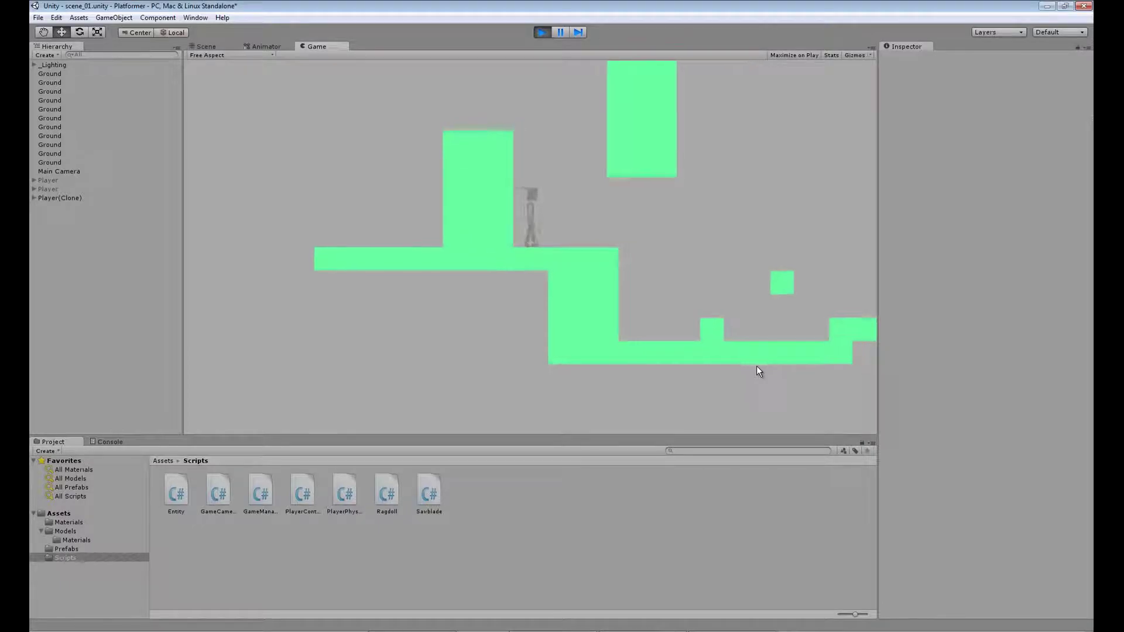
Test wall jumps and releases between the tall pillar and the facing side of the hanging block.
{"action": "key", "text": "space"}
{"action": "key", "text": "Right"}
{"action": "key", "text": "Left"}
{"action": "key", "text": "Right"}
{"action": "key", "text": "Down"}
{"action": "key", "text": "Right"}
{"action": "key", "text": "Down"}
{"action": "key", "text": "space"}
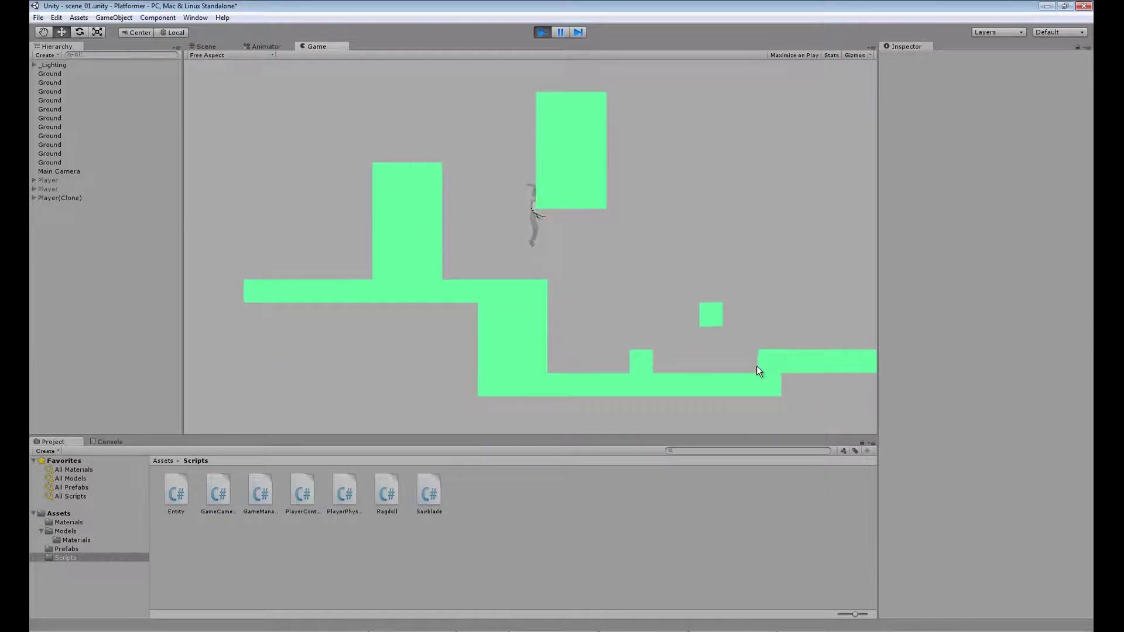
Run off the ledge across the level, then cling to the small floating block and jump up from it.
{"action": "key", "text": "Right"}
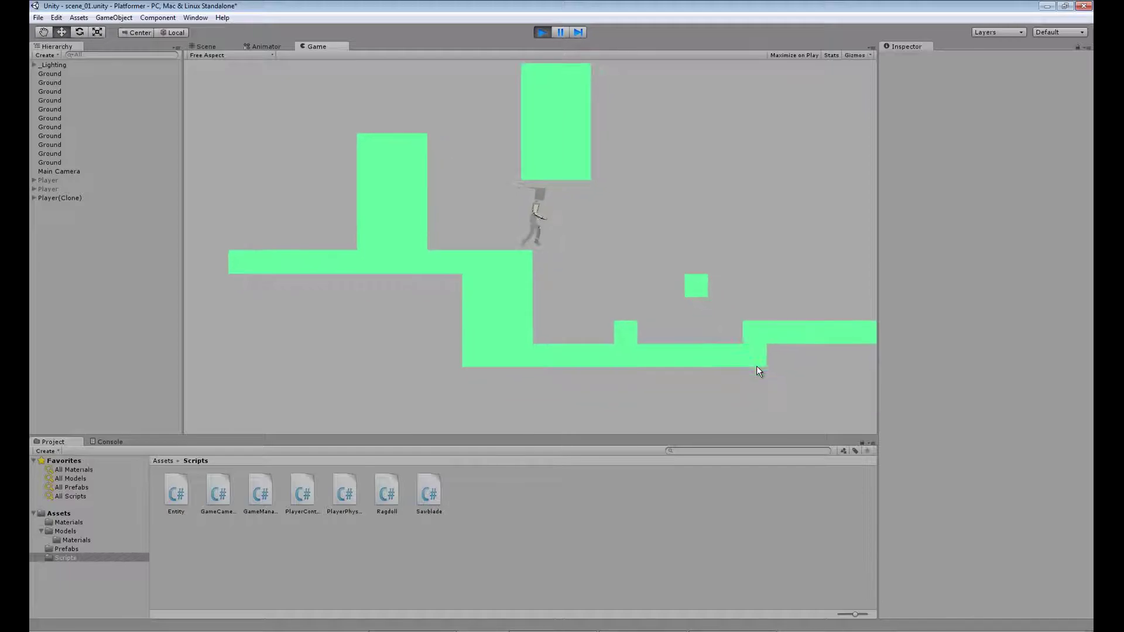
{"action": "key", "text": "space"}
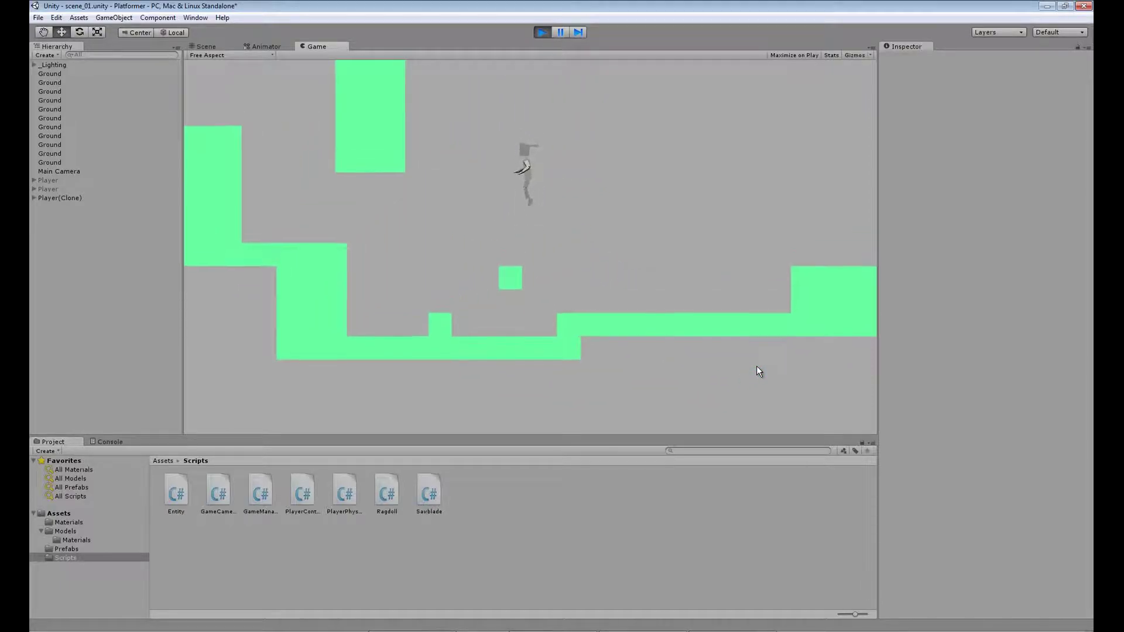
{"action": "key", "text": "Left"}
{"action": "key", "text": "space"}
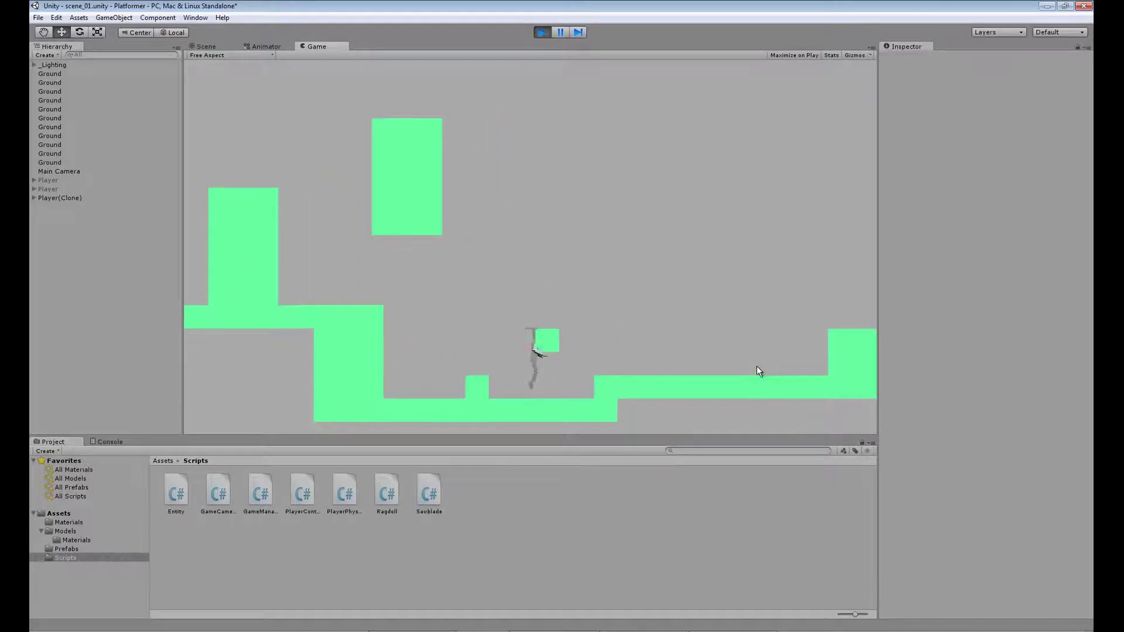
{"action": "key", "text": "space"}
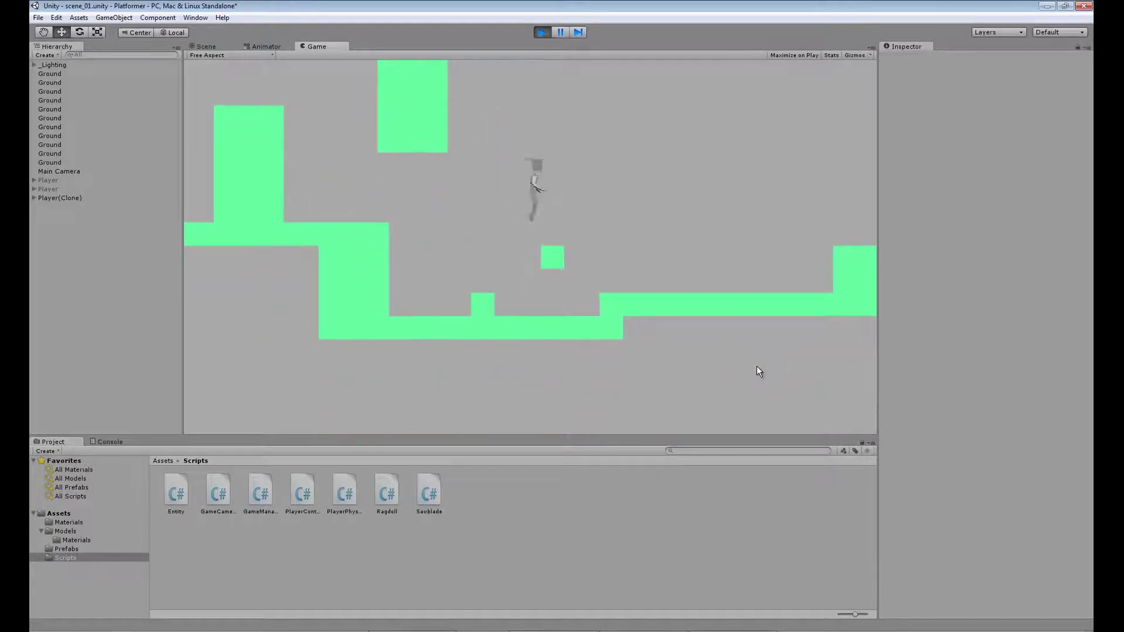
Land the player on the small floating block, then jump down to the ground and up the steps to the upper platform.
{"action": "key", "text": "Right"}
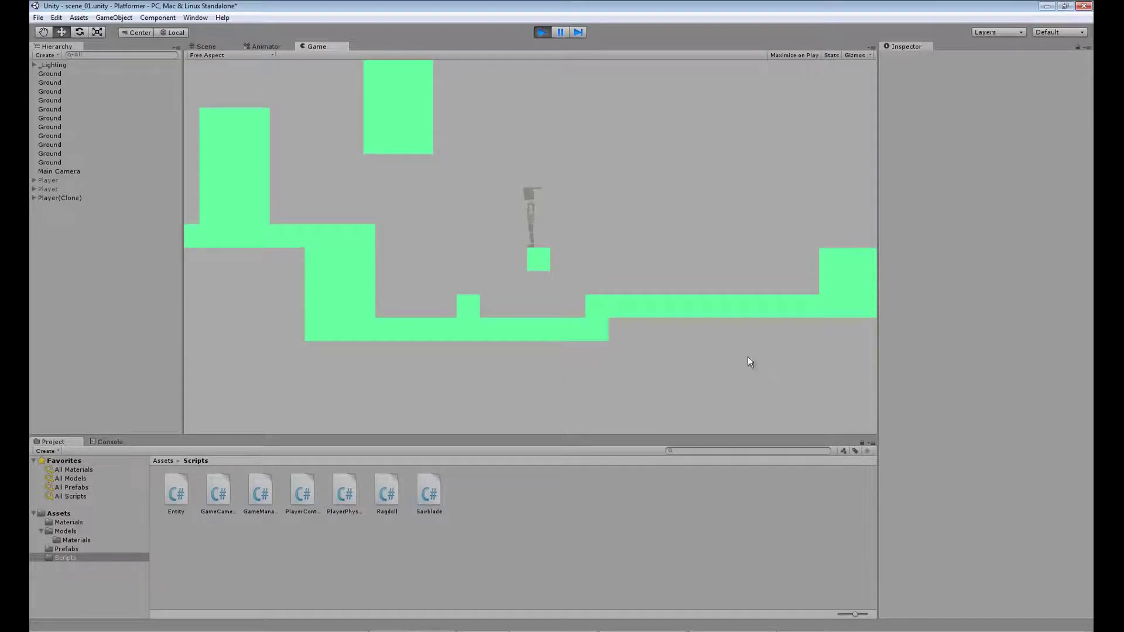
{"action": "key", "text": "Right"}
{"action": "key", "text": "Right"}
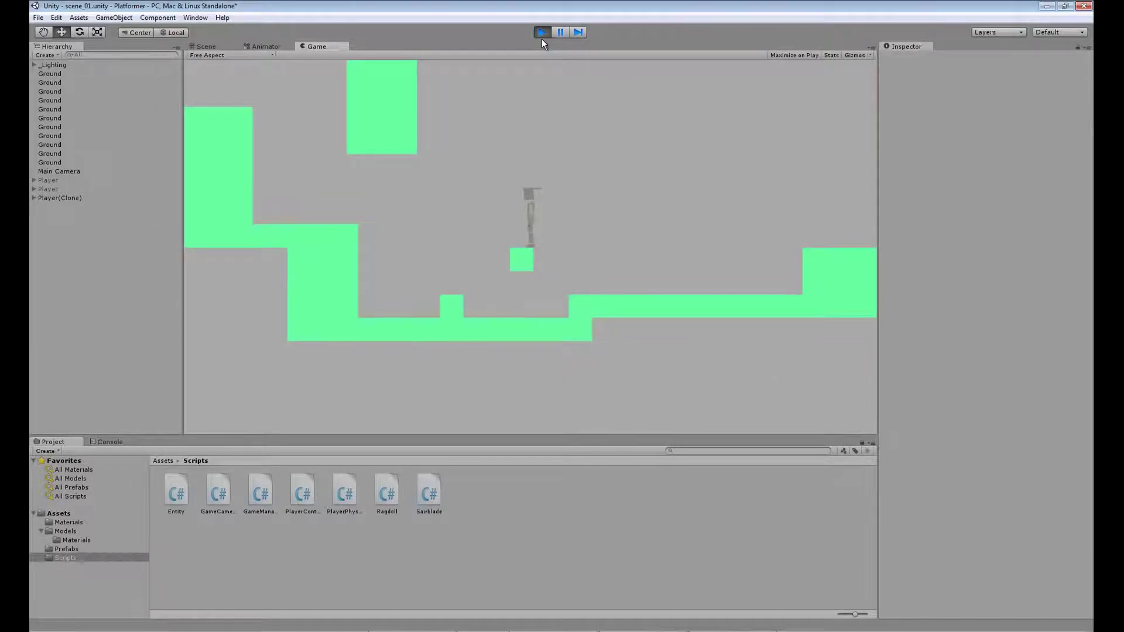
{"action": "key", "text": "space"}
{"action": "key", "text": "Right"}
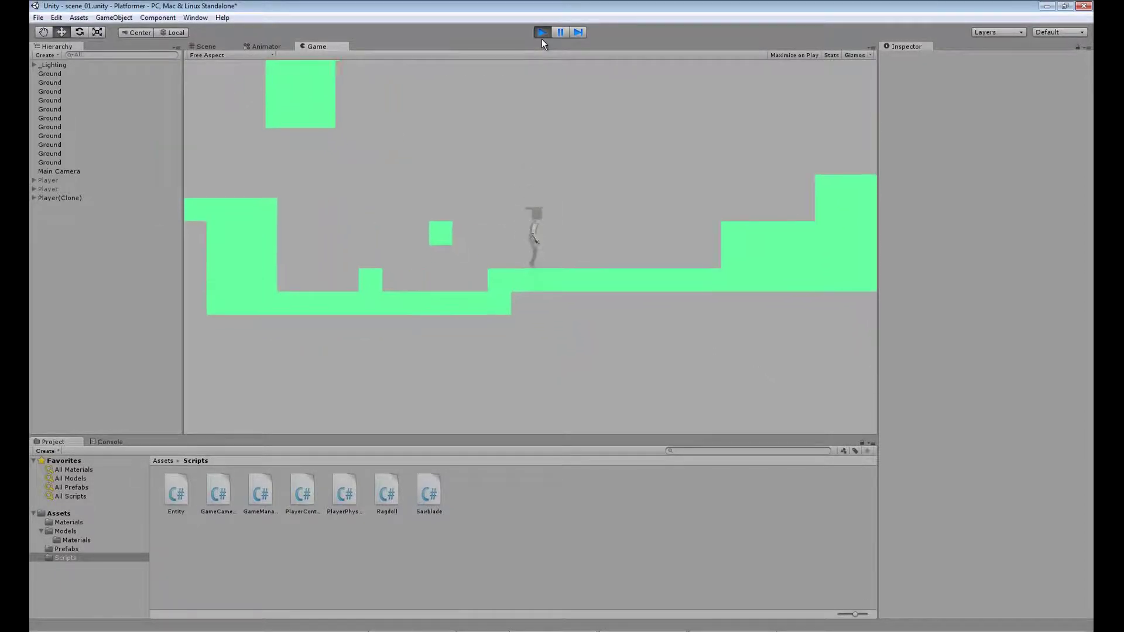
{"action": "key", "text": "space"}
{"action": "key", "text": "Left"}
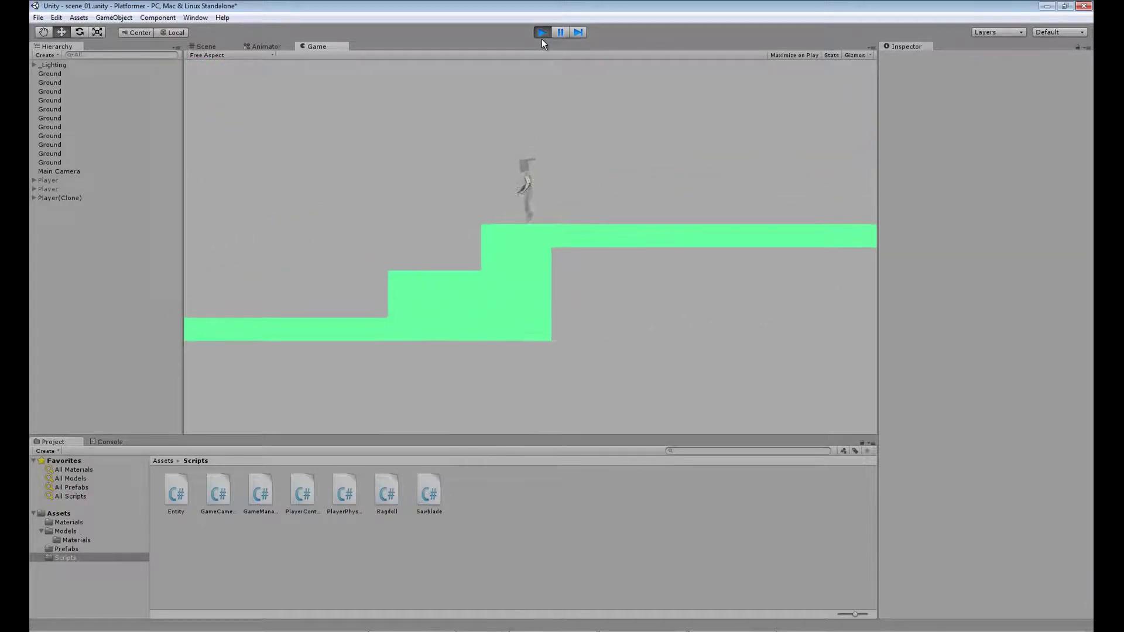
Jump back towards the small floating block, then return over the steps to the upper platform.
{"action": "key", "text": "space"}
{"action": "key", "text": "space"}
{"action": "key", "text": "Right"}
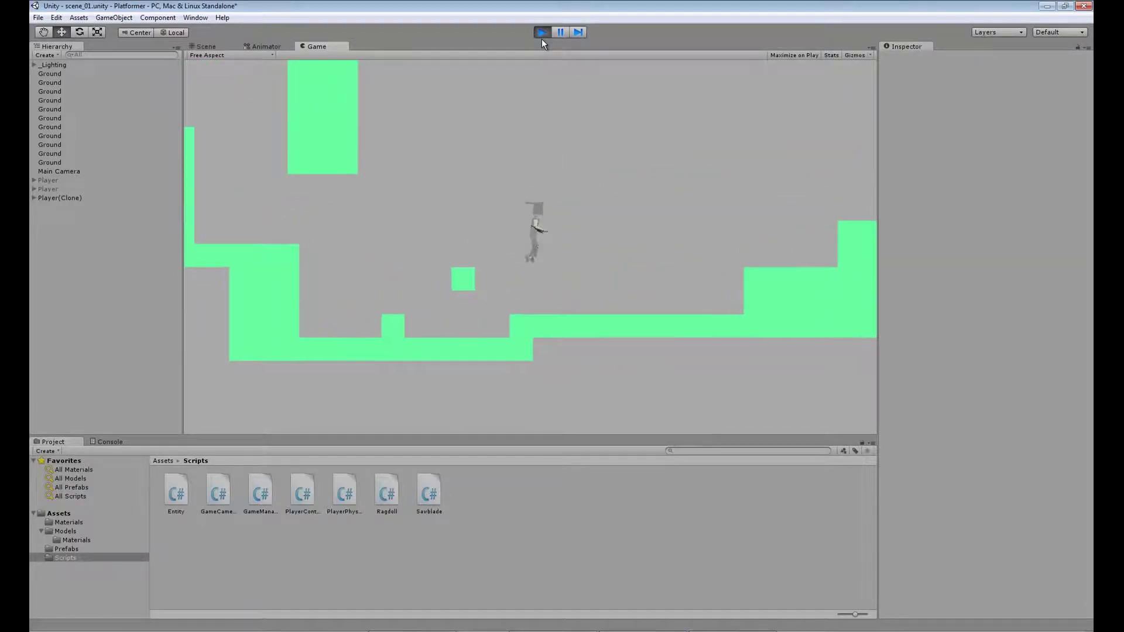
{"action": "key", "text": "space"}
{"action": "key", "text": "space"}
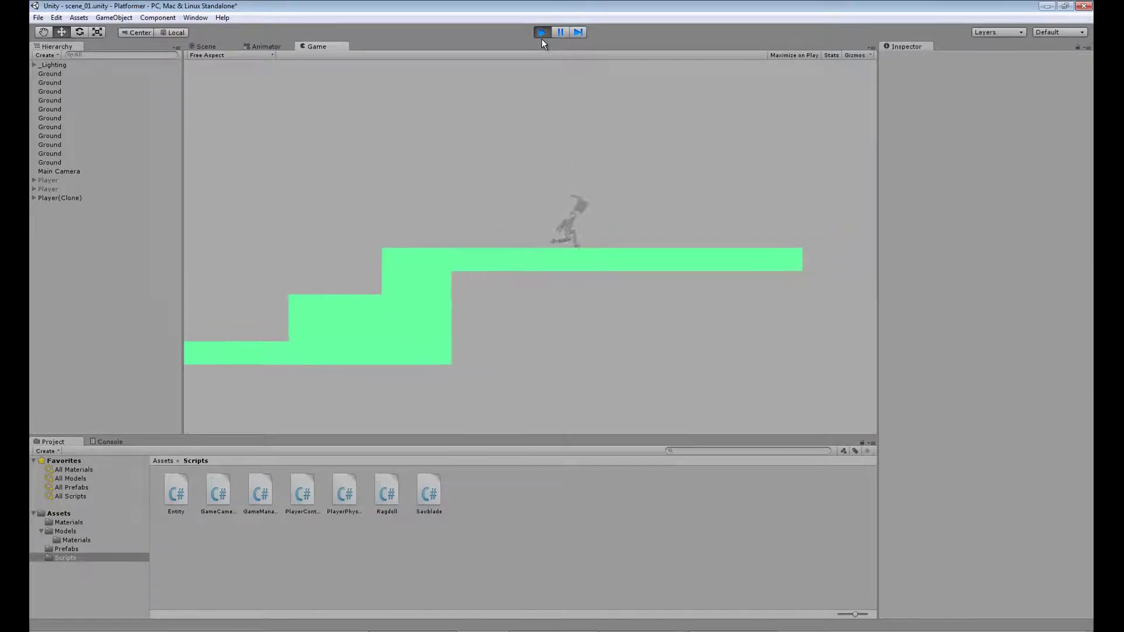
Run across the level to the ledge under the hanging block, then jump back to the steps.
{"action": "key", "text": "Left"}
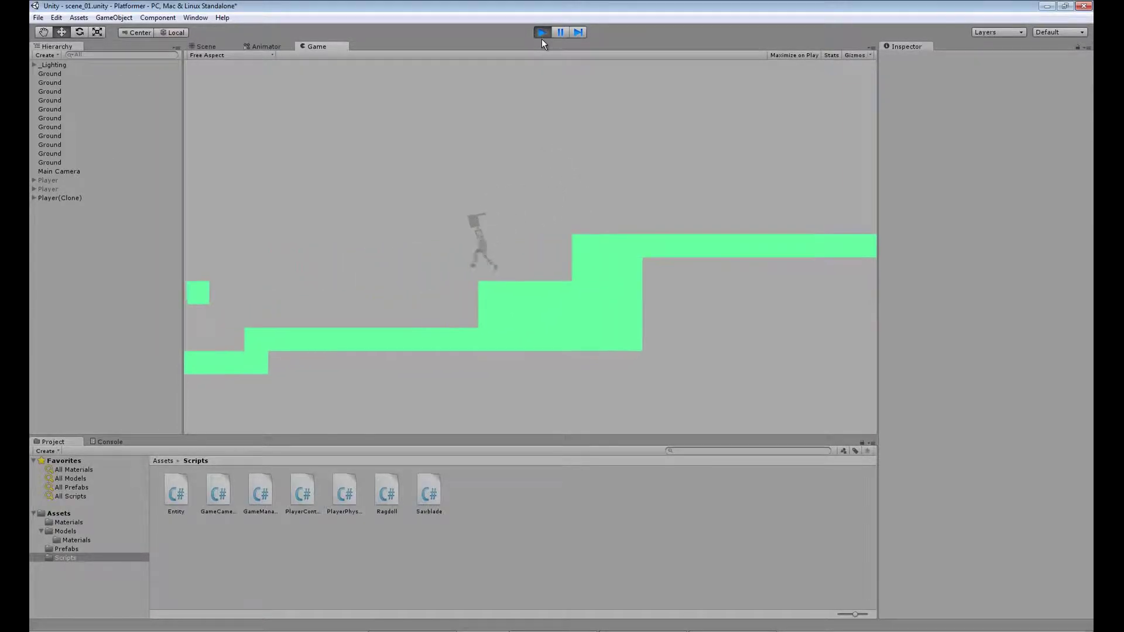
{"action": "key", "text": "space"}
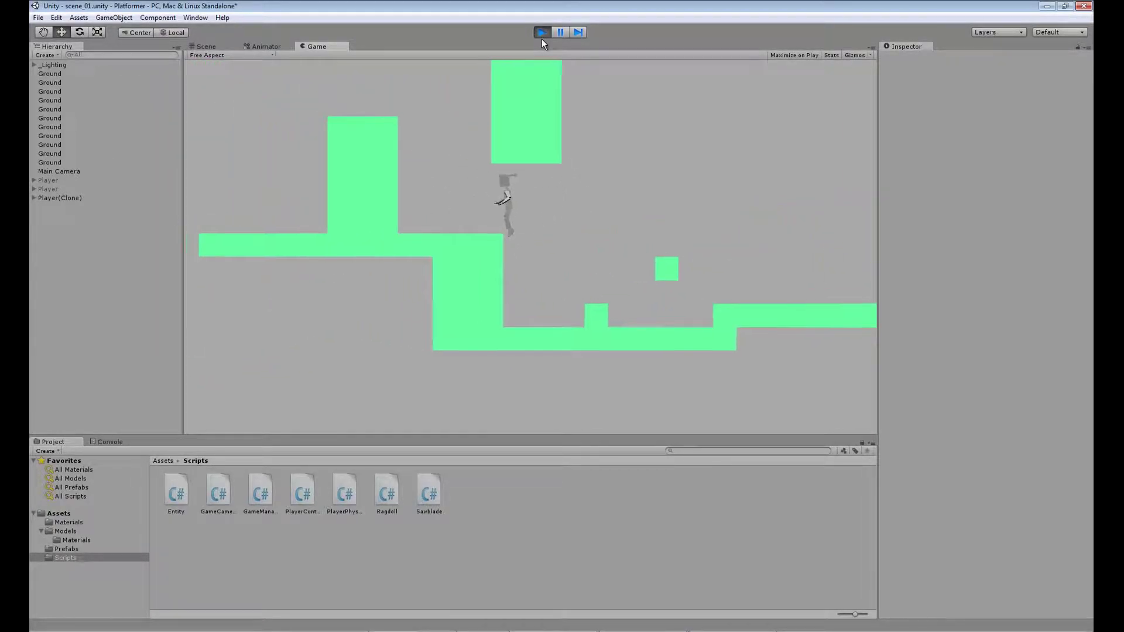
{"action": "key", "text": "Right"}
{"action": "key", "text": "space"}
{"action": "key", "text": "space"}
{"action": "key", "text": "space"}
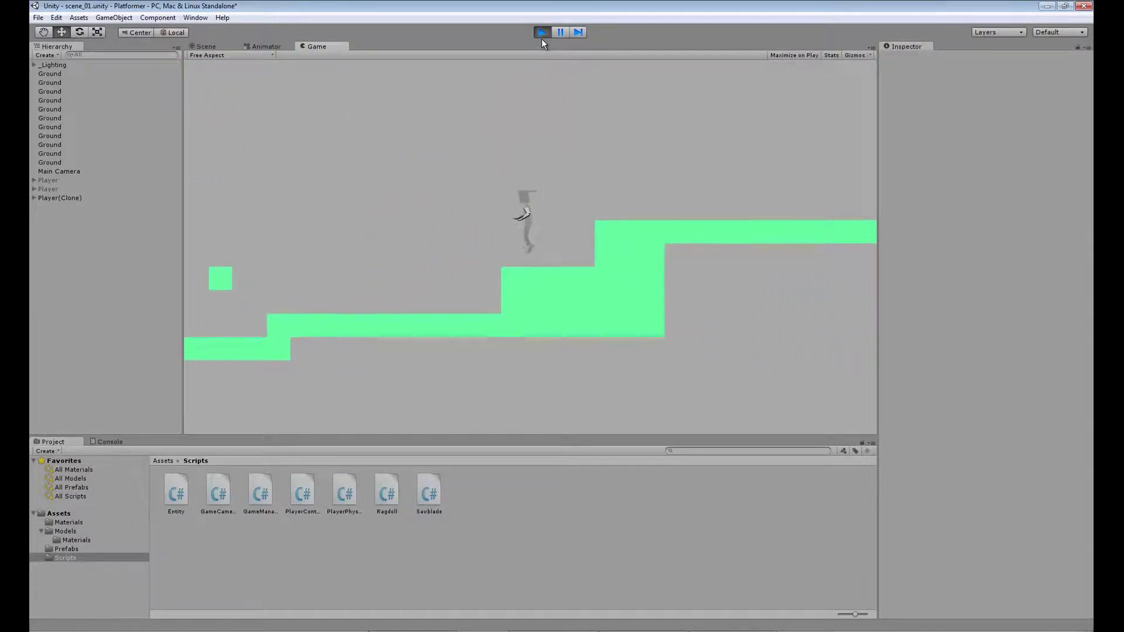
Test the slide control near the steps, then jump back onto the small floating block.
{"action": "key", "text": "Down"}
{"action": "key", "text": "Left"}
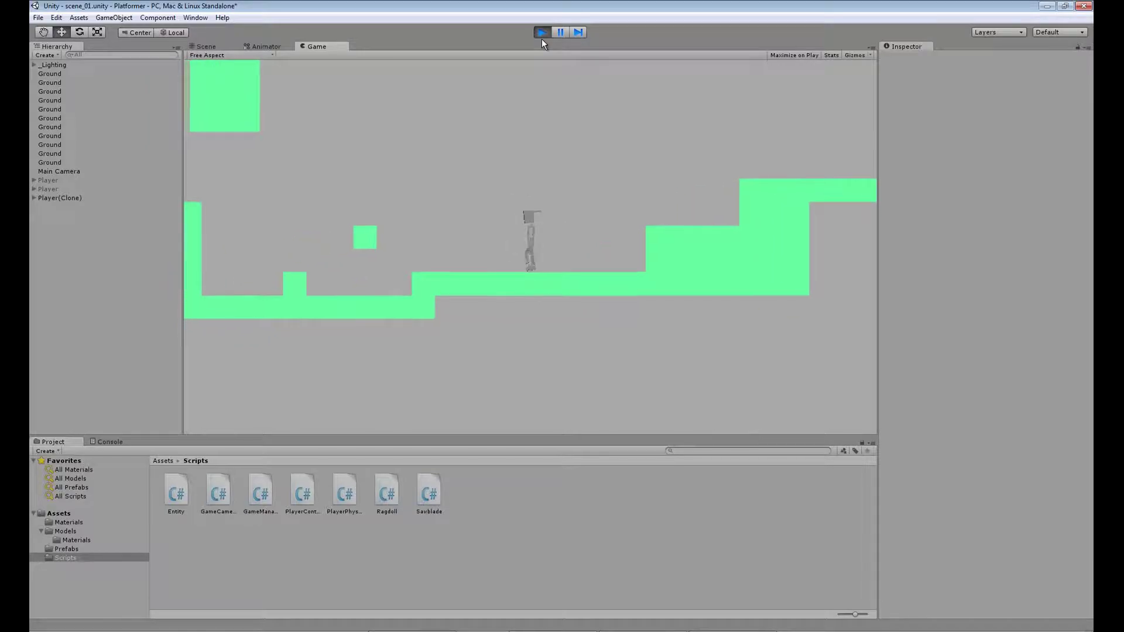
{"action": "key", "text": "Left"}
{"action": "key", "text": "space"}
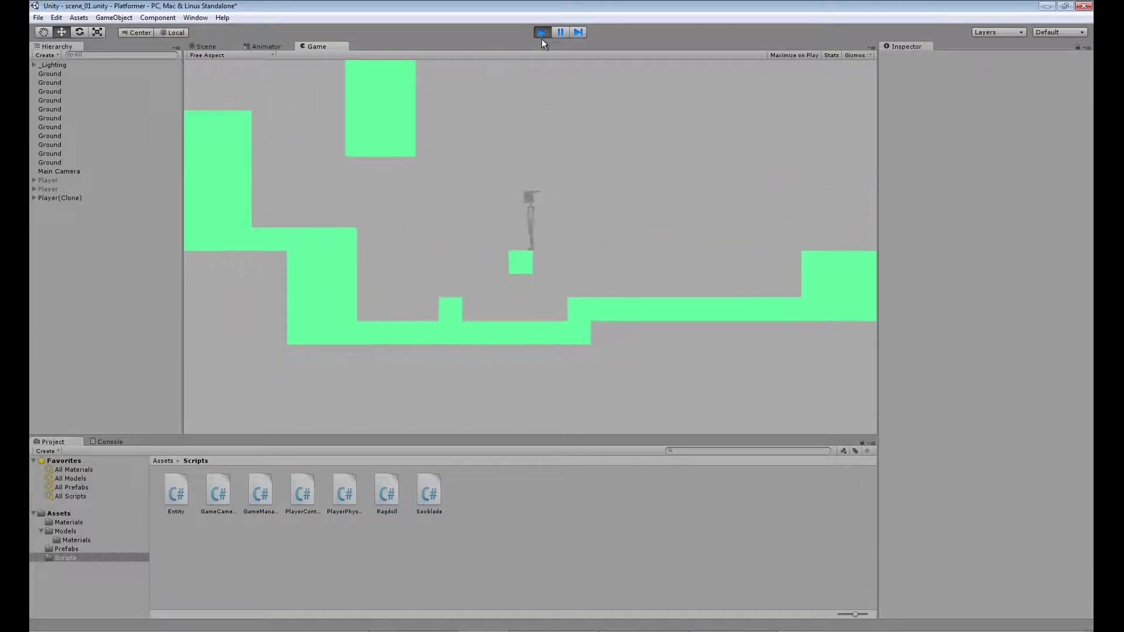
Jump off the small floating block and climb the steps to the upper platform's near edge.
{"action": "key", "text": "space"}
{"action": "key", "text": "Right"}
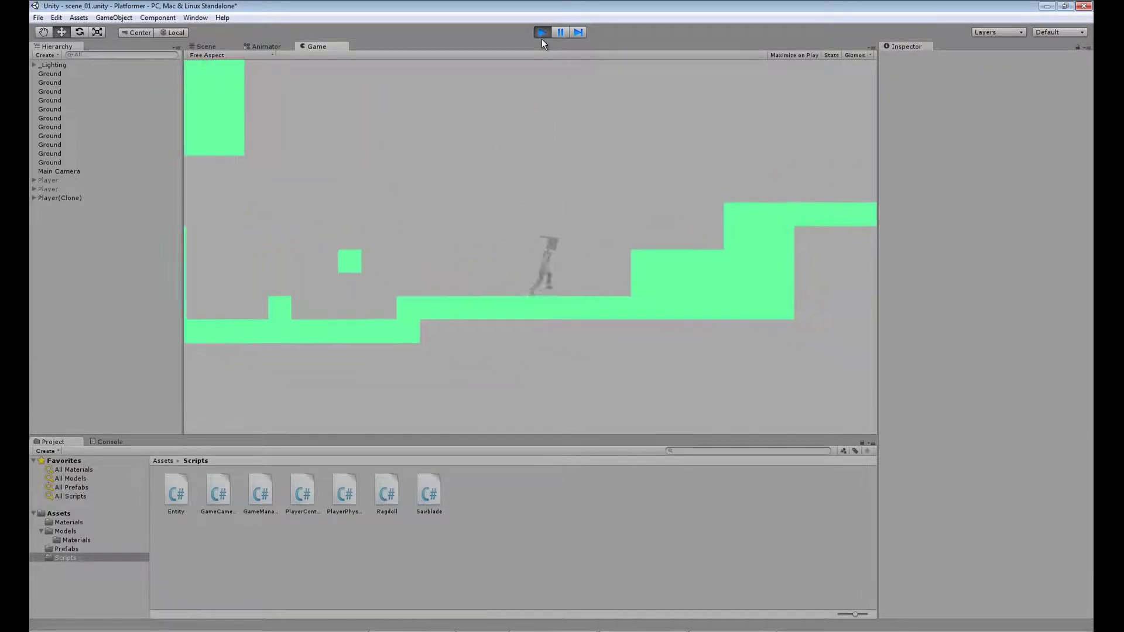
{"action": "key", "text": "space"}
{"action": "key", "text": "space"}
{"action": "key", "text": "Left"}
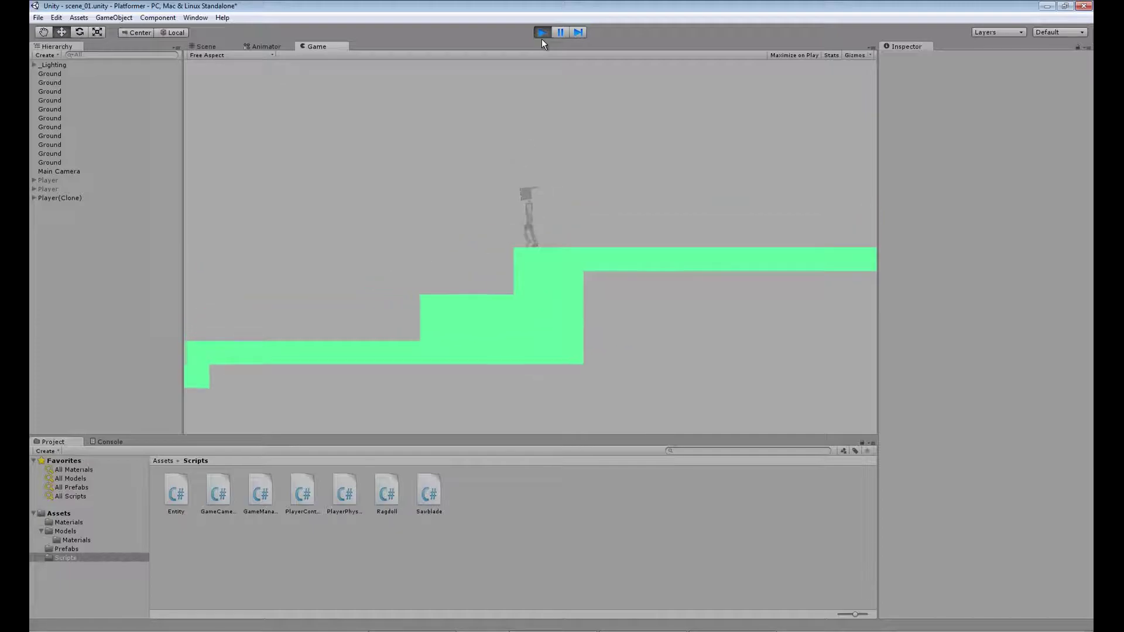
Run back from the upper platform to the small floating block and jump in place on it.
{"action": "key", "text": "Left"}
{"action": "key", "text": "Left"}
{"action": "key", "text": "space"}
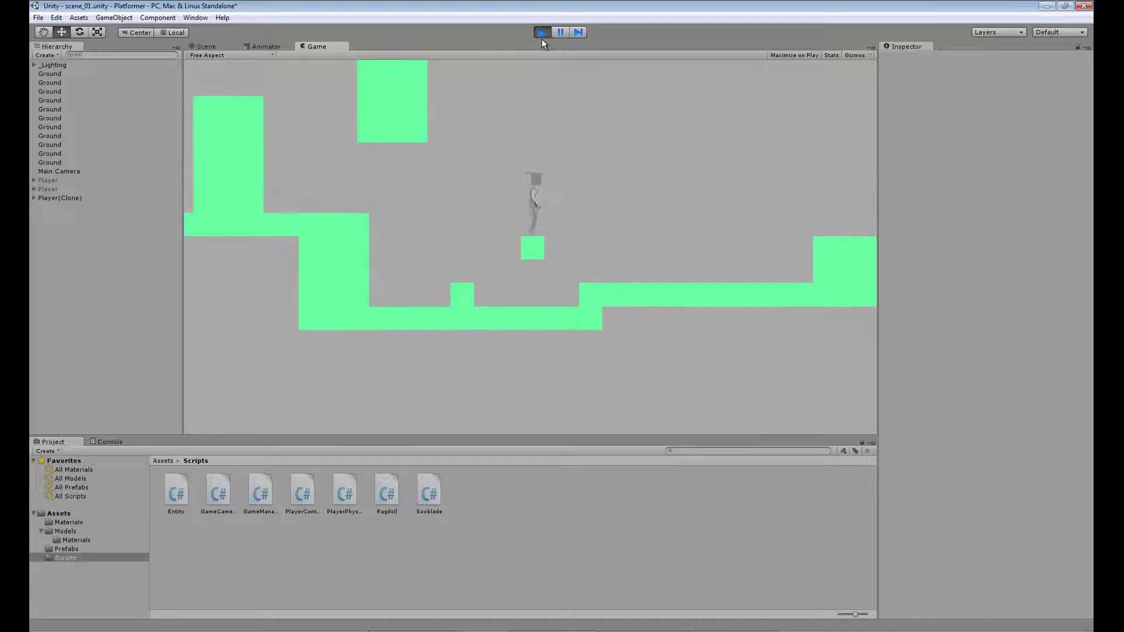
{"action": "key", "text": "space"}
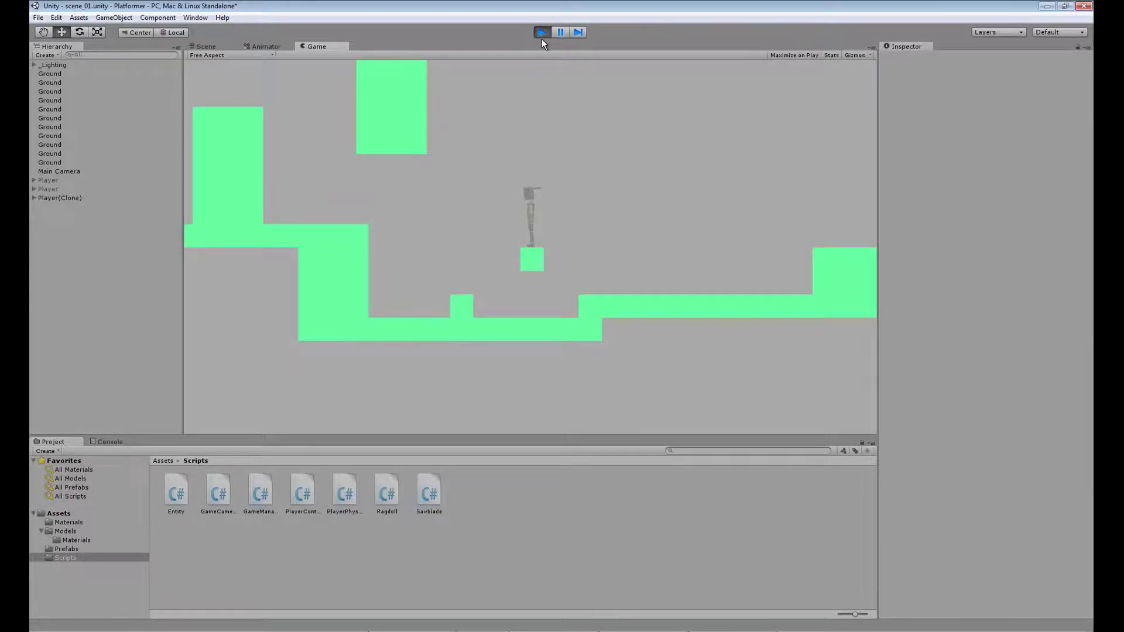
Hop down to the small ground block, then jump over to the far side of the small floating block.
{"action": "key", "text": "space"}
{"action": "key", "text": "Left"}
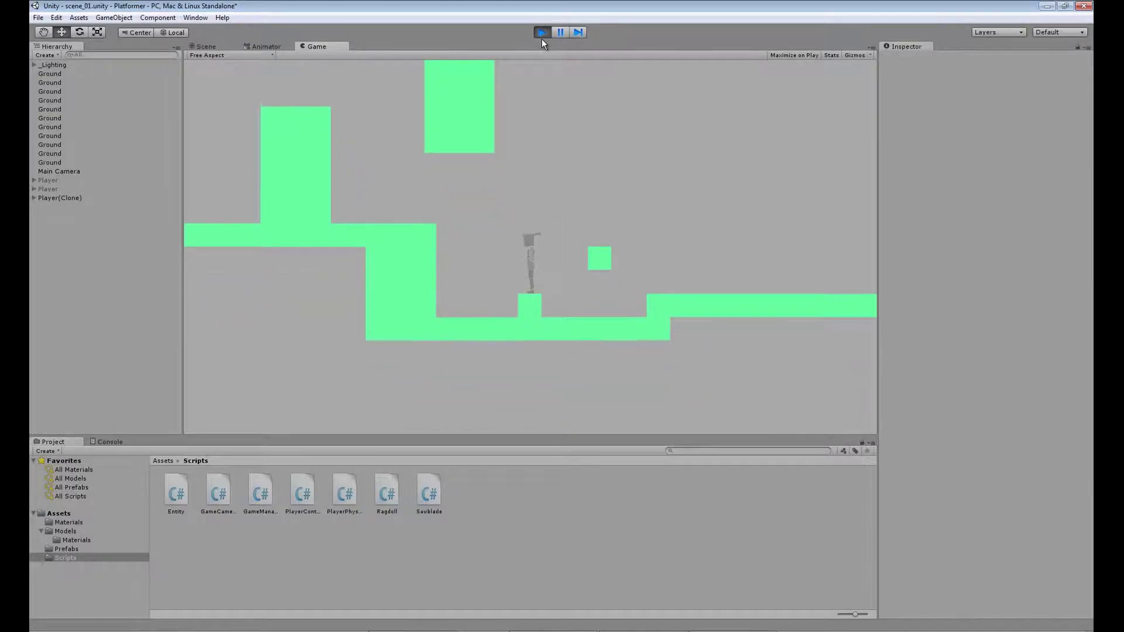
{"action": "key", "text": "Right"}
{"action": "key", "text": "space"}
{"action": "key", "text": "Left"}
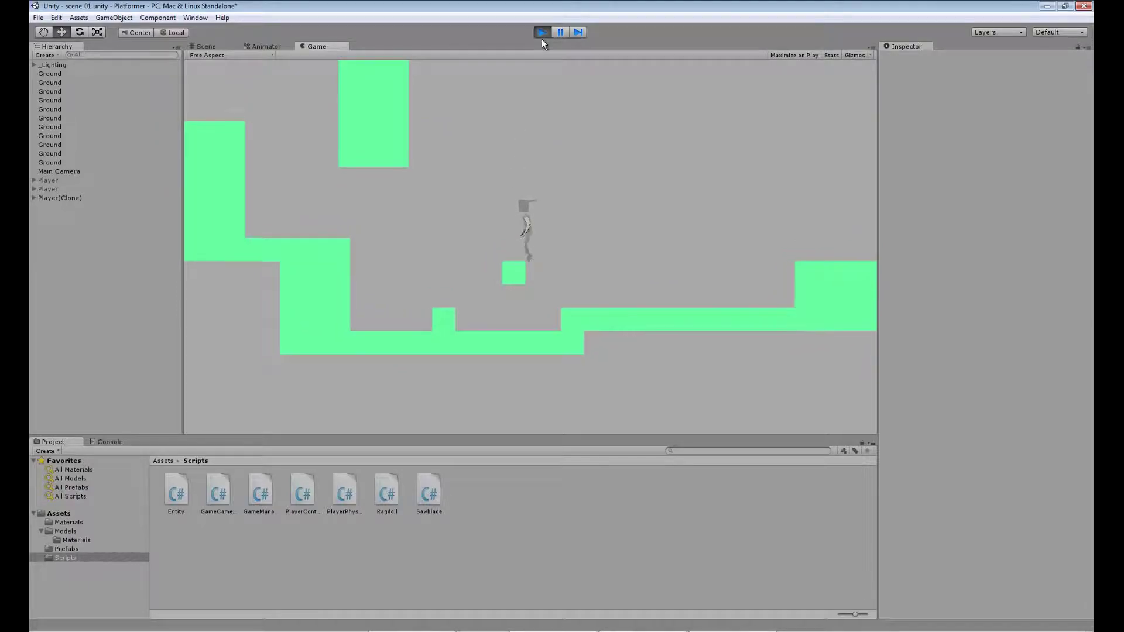
Run towards the steps and back, then leap via the small floating block to cling to the hanging block's side.
{"action": "key", "text": "Right"}
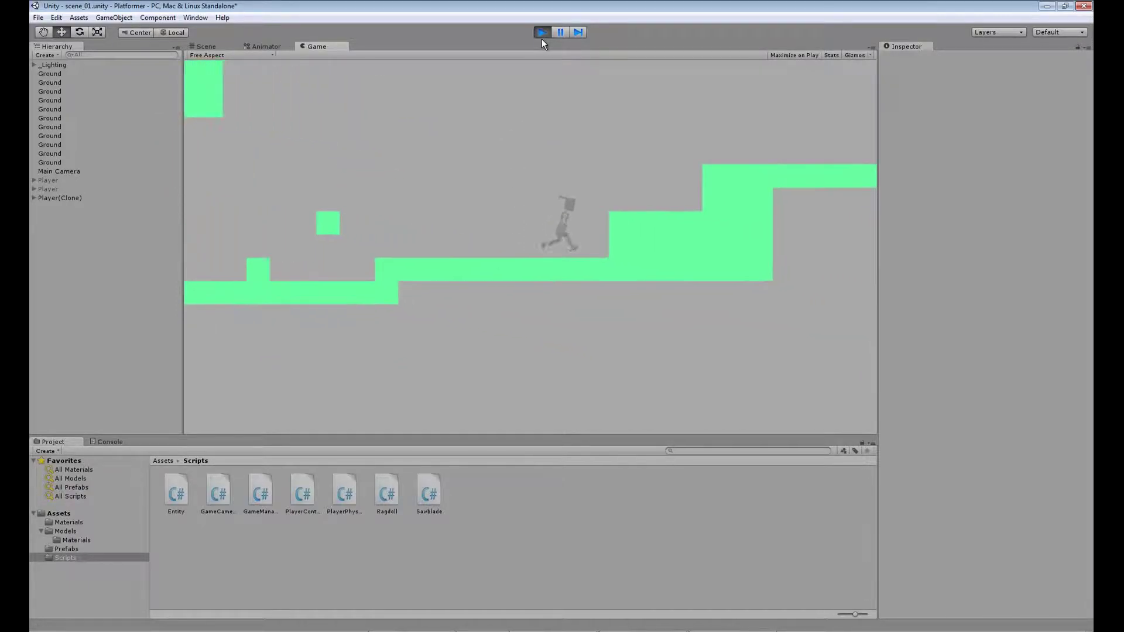
{"action": "key", "text": "Left"}
{"action": "key", "text": "space"}
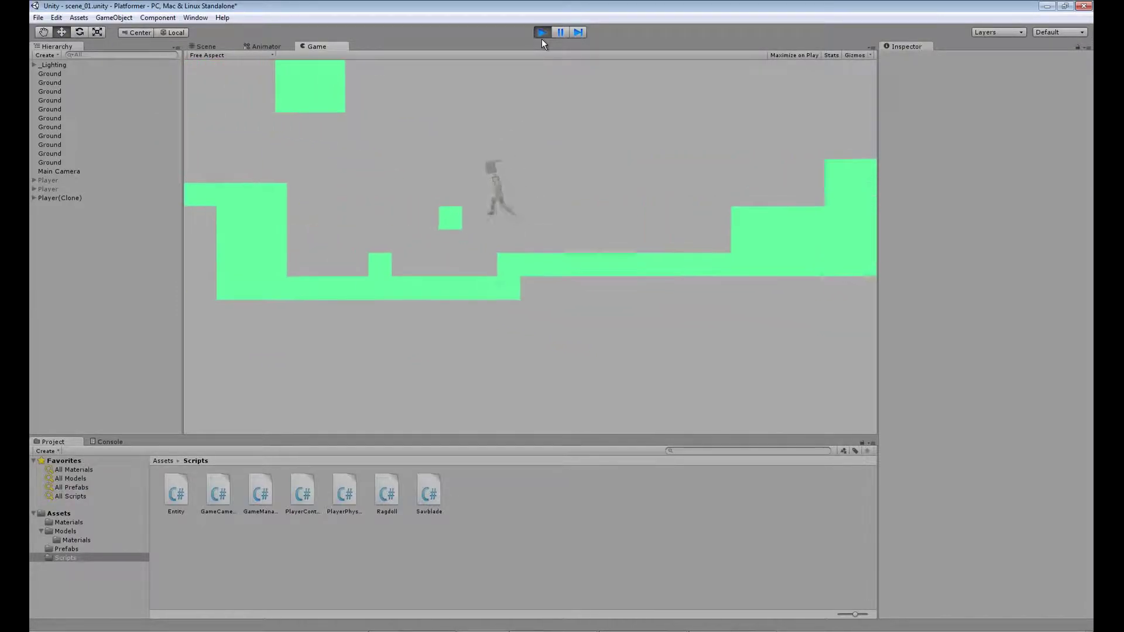
{"action": "key", "text": "space"}
{"action": "key", "text": "Left"}
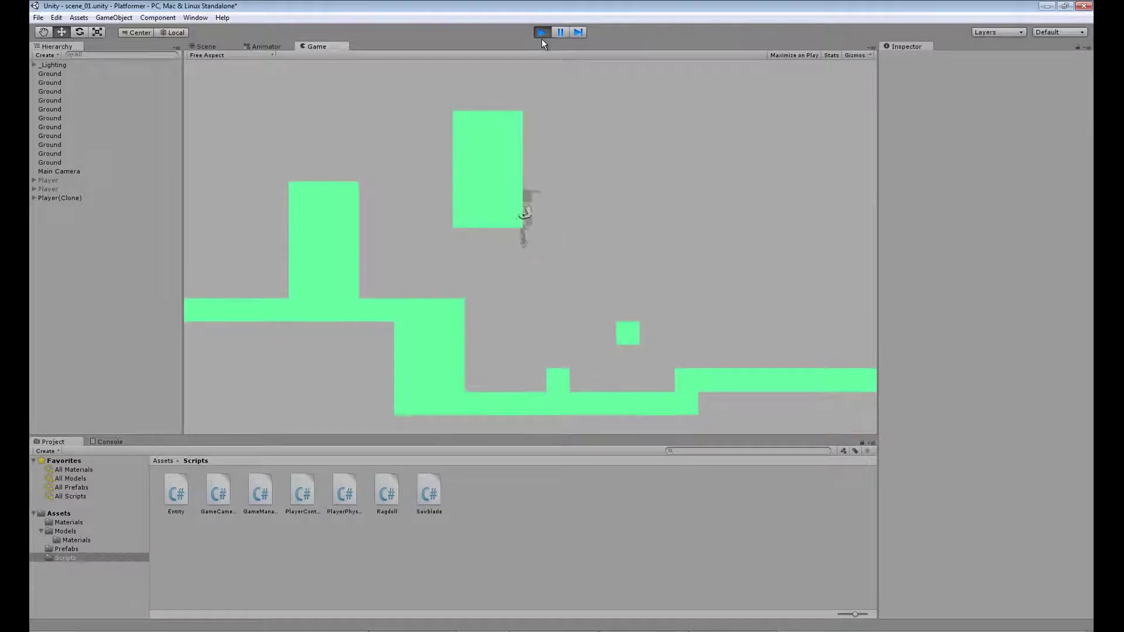
Drop from the hanging block onto the small ground block, then jump past the small floating block.
{"action": "key", "text": "Right"}
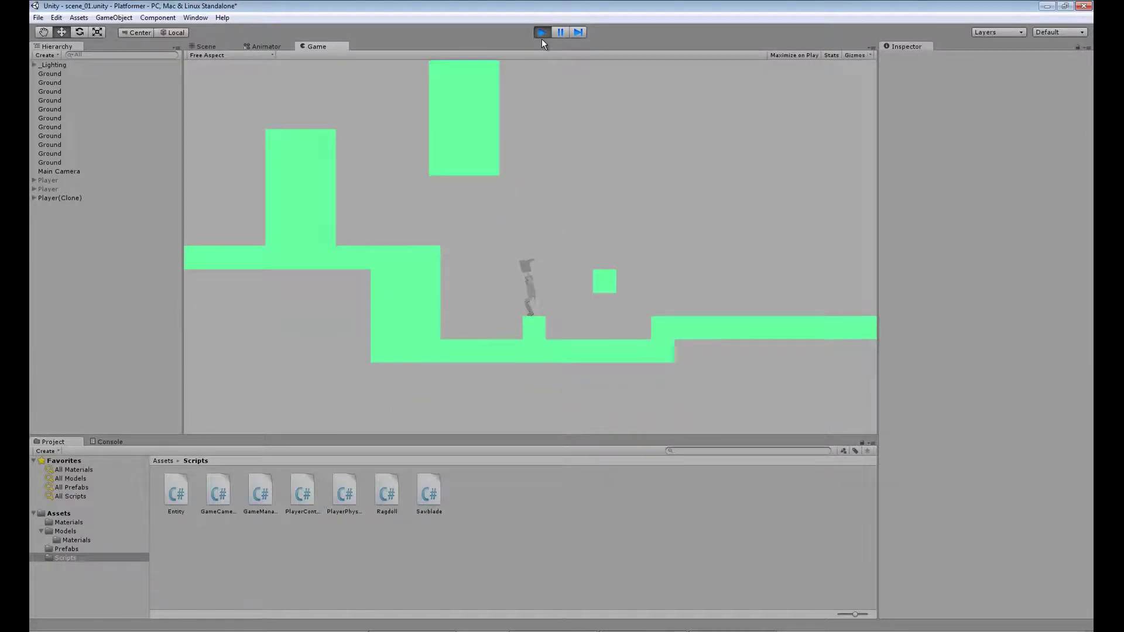
{"action": "key", "text": "space"}
{"action": "key", "text": "Right"}
{"action": "key", "text": "space"}
{"action": "key", "text": "space"}
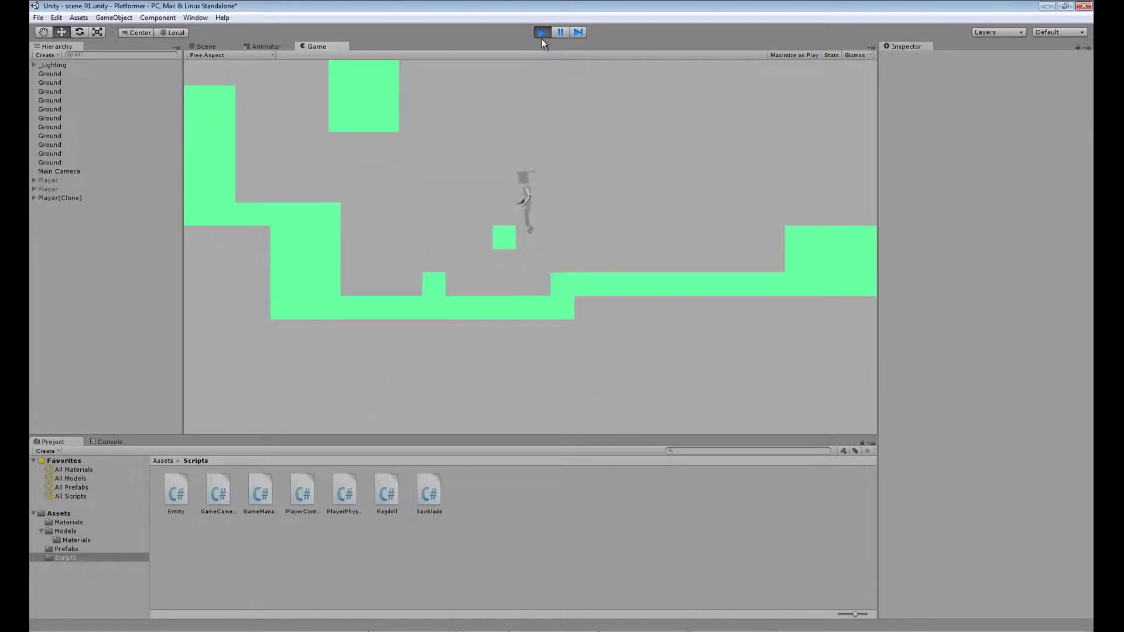
Leap from the small floating block to the hanging block's side, then cross beneath it to cling to the tall pillar.
{"action": "key", "text": "Left"}
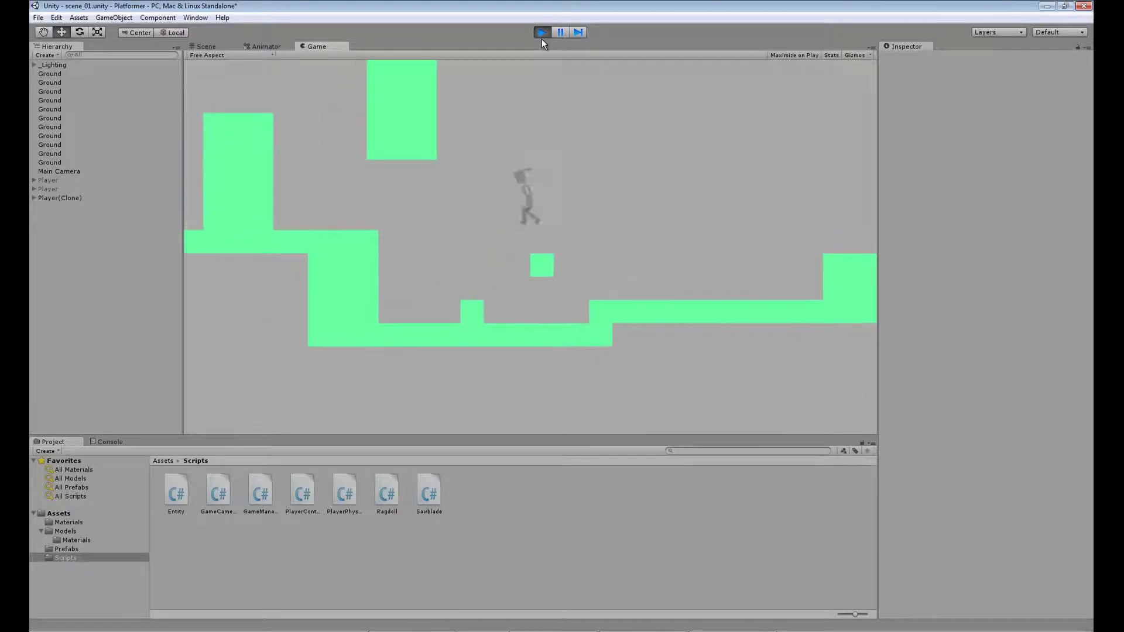
{"action": "key", "text": "space"}
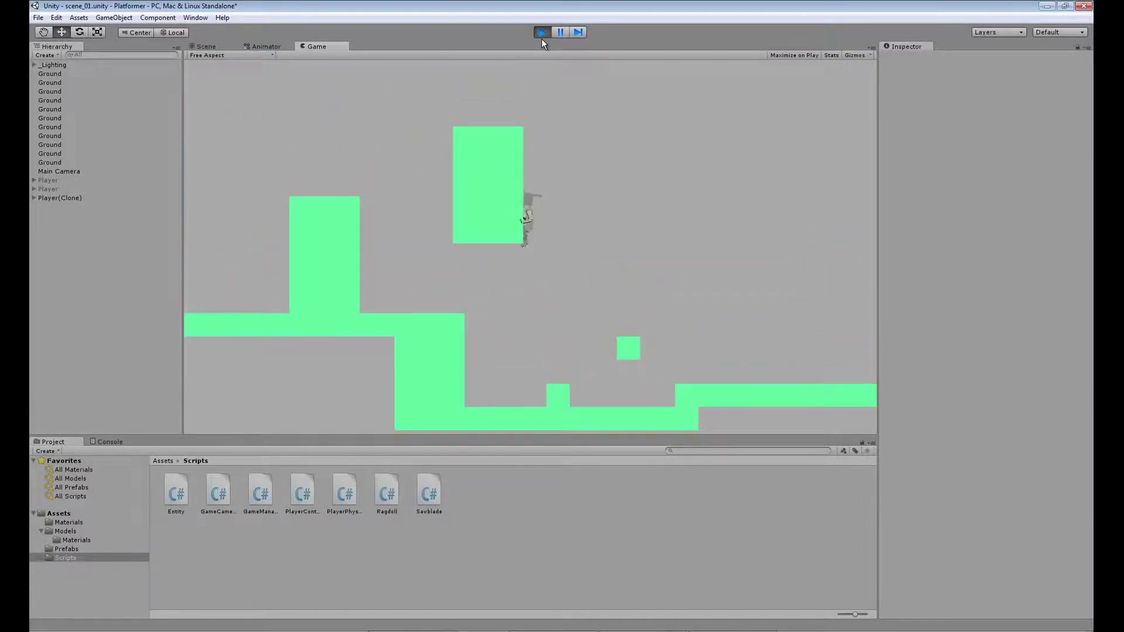
{"action": "key", "text": "Left"}
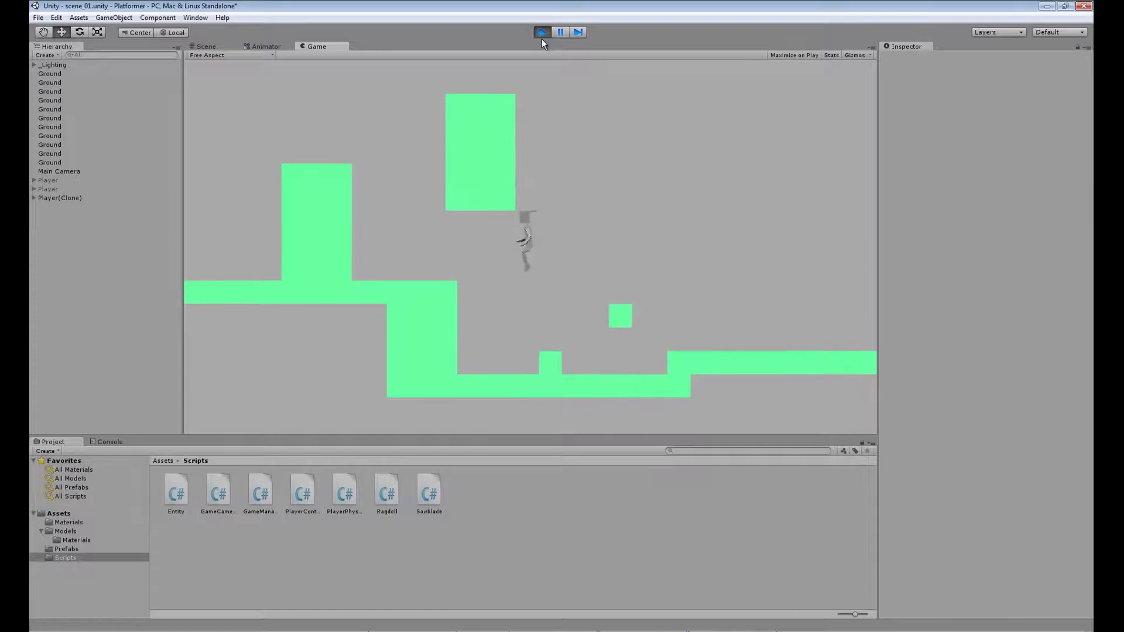
{"action": "key", "text": "space"}
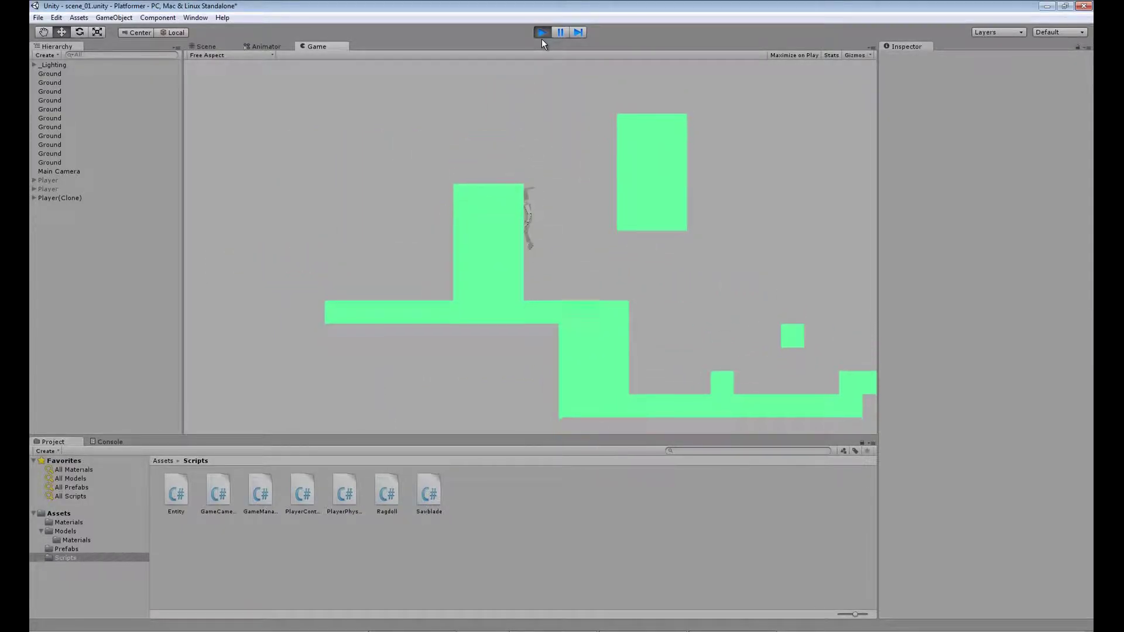
Test repeated wall jumps up the tall pillar's side, clinging again between jumps.
{"action": "key", "text": "space"}
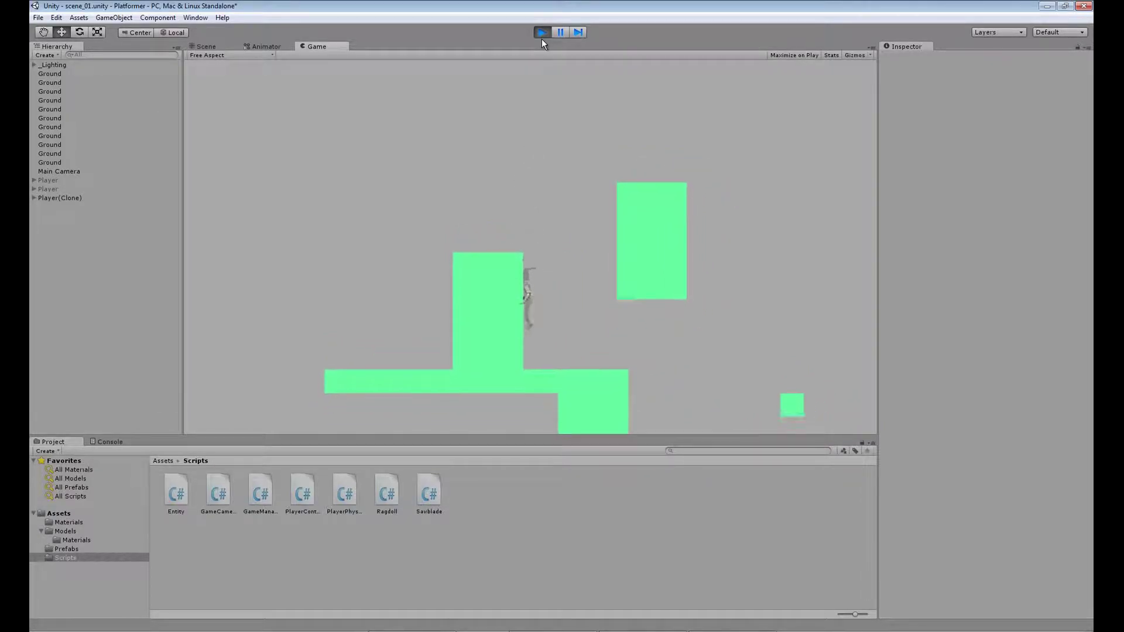
{"action": "key", "text": "space"}
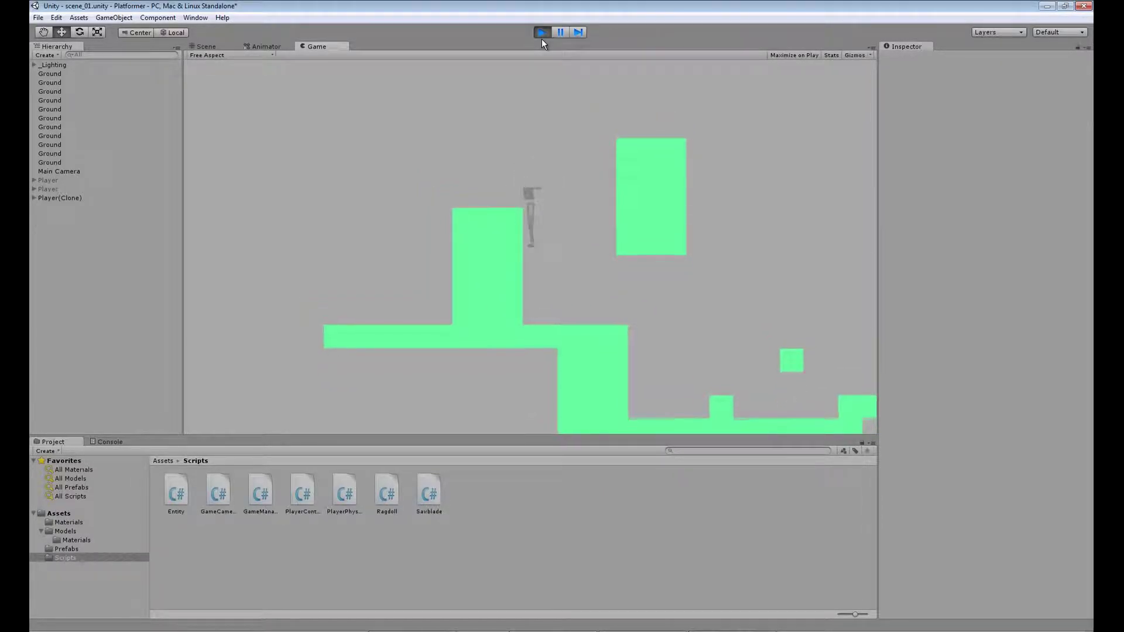
{"action": "key", "text": "space"}
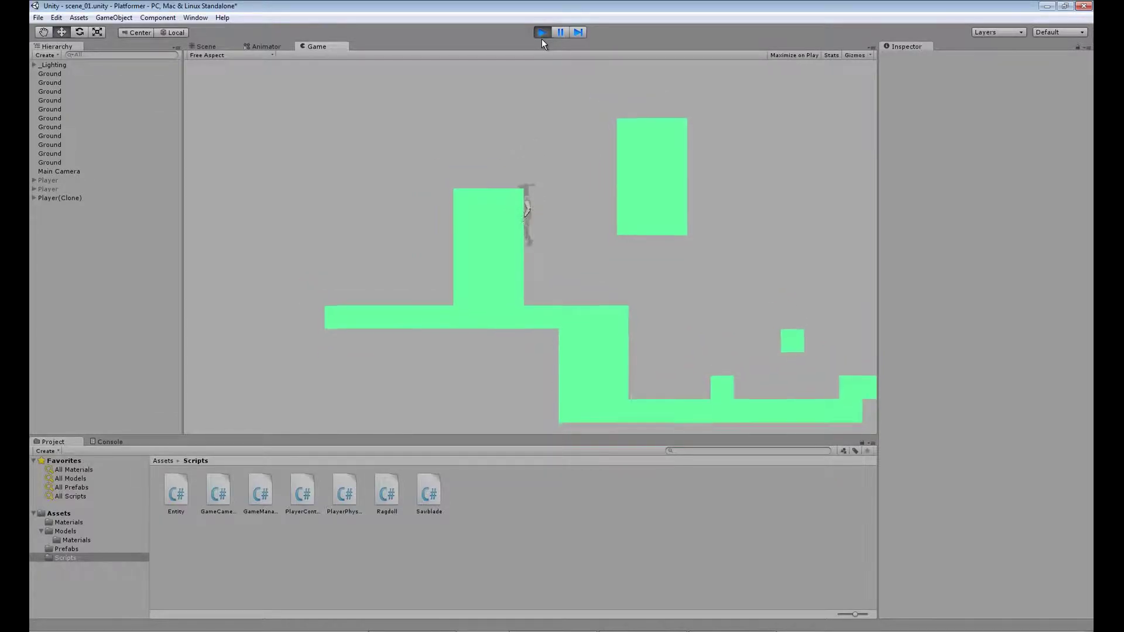
{"action": "key", "text": "space"}
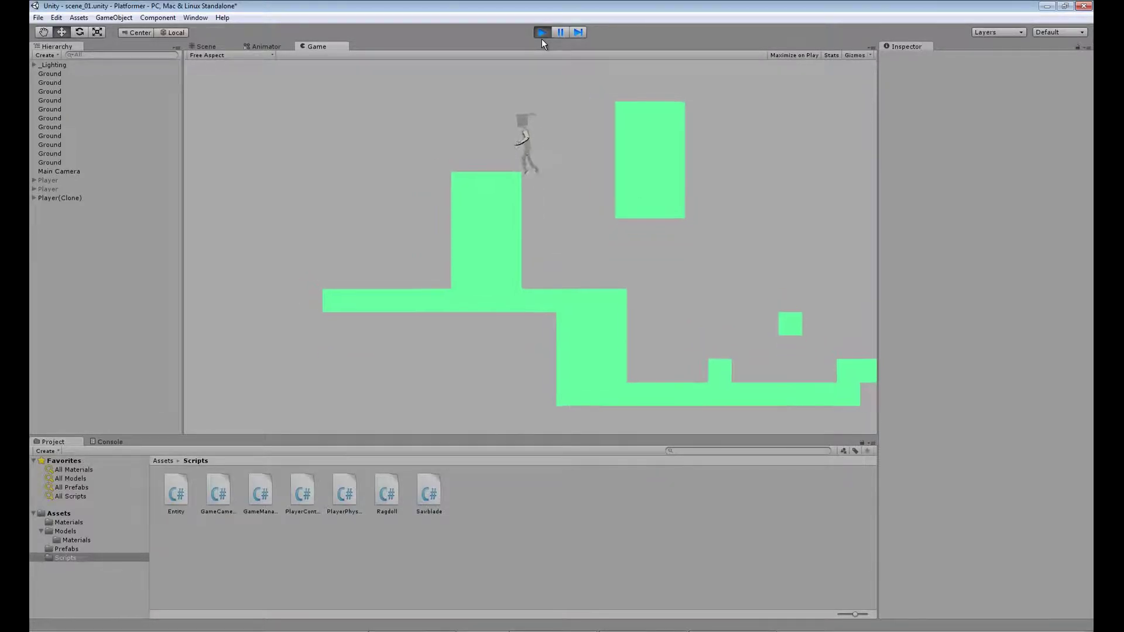
{"action": "key", "text": "space"}
Leave the pillar for the ledge beside it, then jump across to the small floating block.
{"action": "key", "text": "Right"}
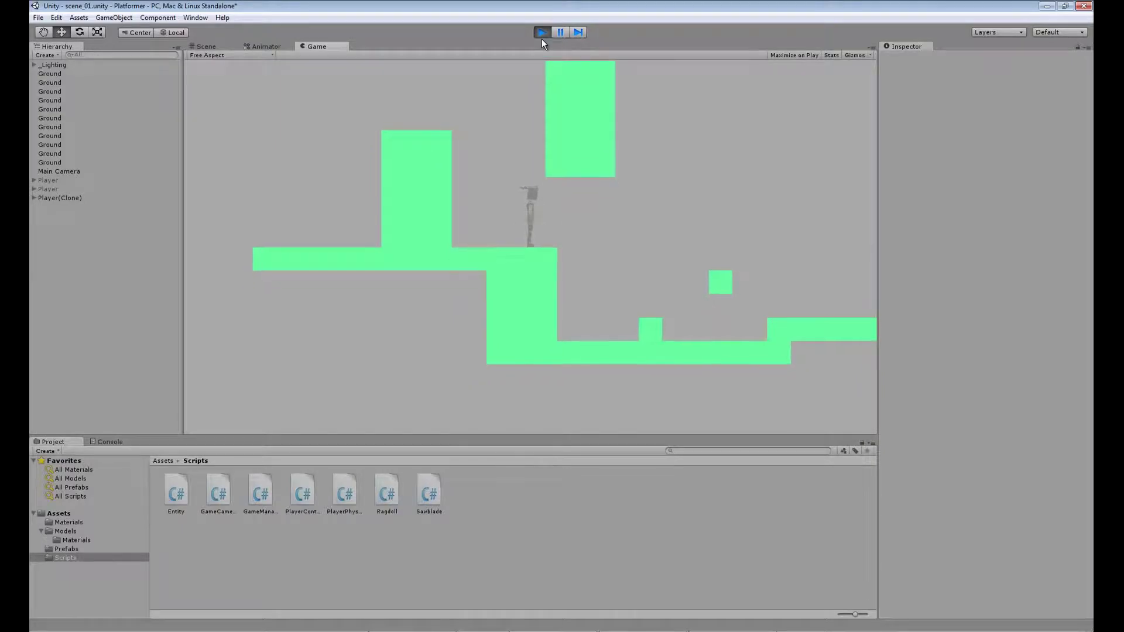
{"action": "key", "text": "Right"}
{"action": "key", "text": "space"}
{"action": "key", "text": "space"}
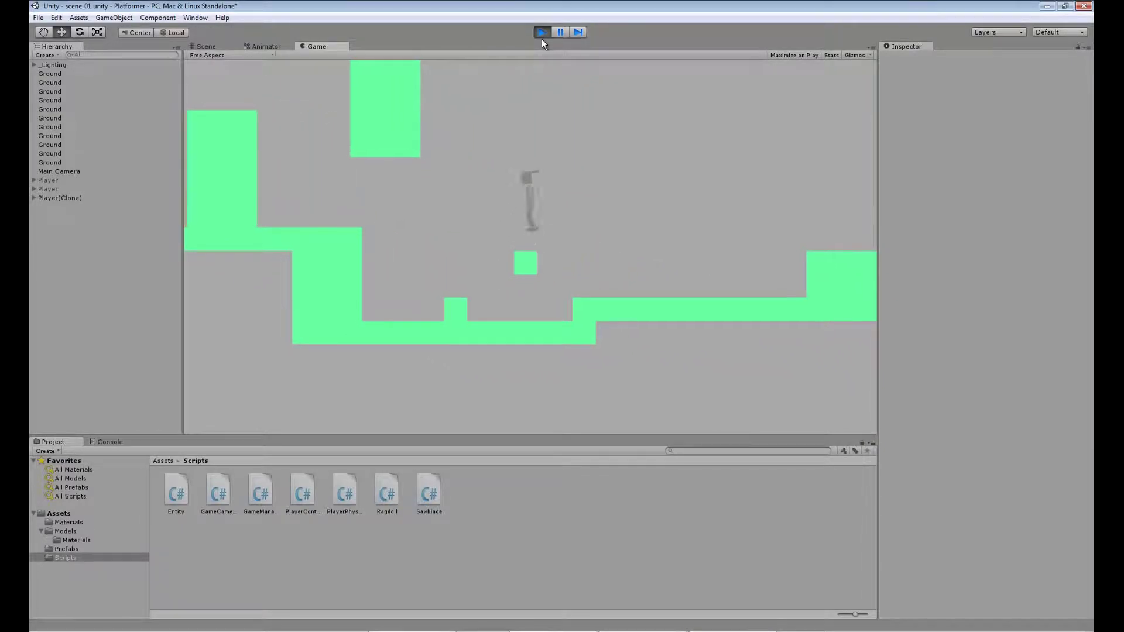
Jump from the small floating block to the hanging block's outer side and wall jump to cling higher on it.
{"action": "key", "text": "Left"}
{"action": "key", "text": "Right"}
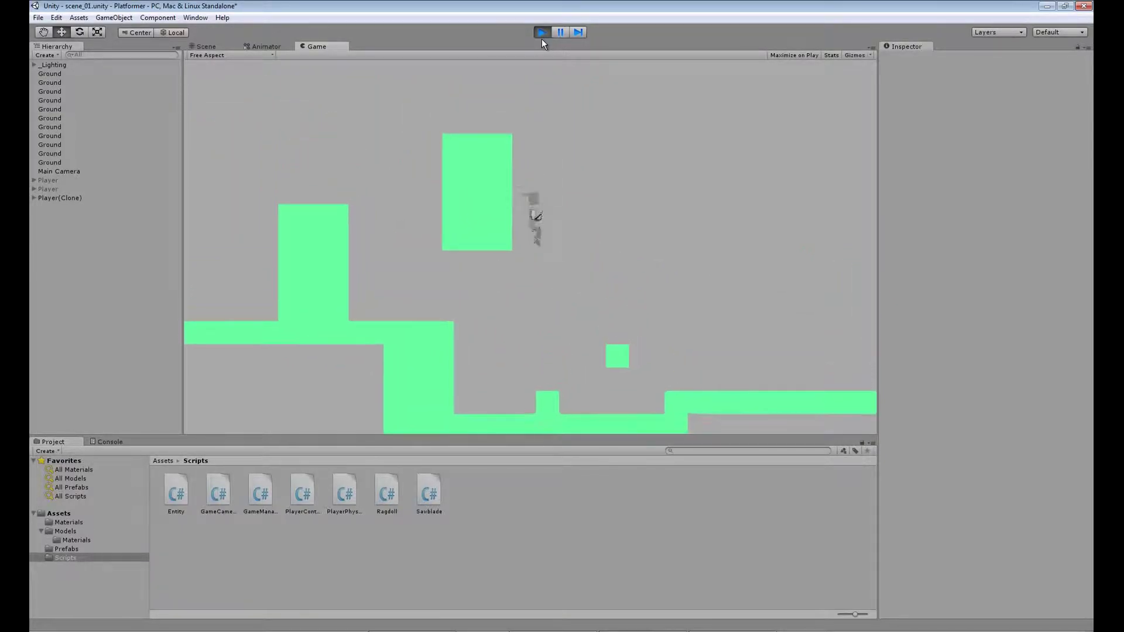
{"action": "key", "text": "space"}
{"action": "key", "text": "Left"}
{"action": "key", "text": "space"}
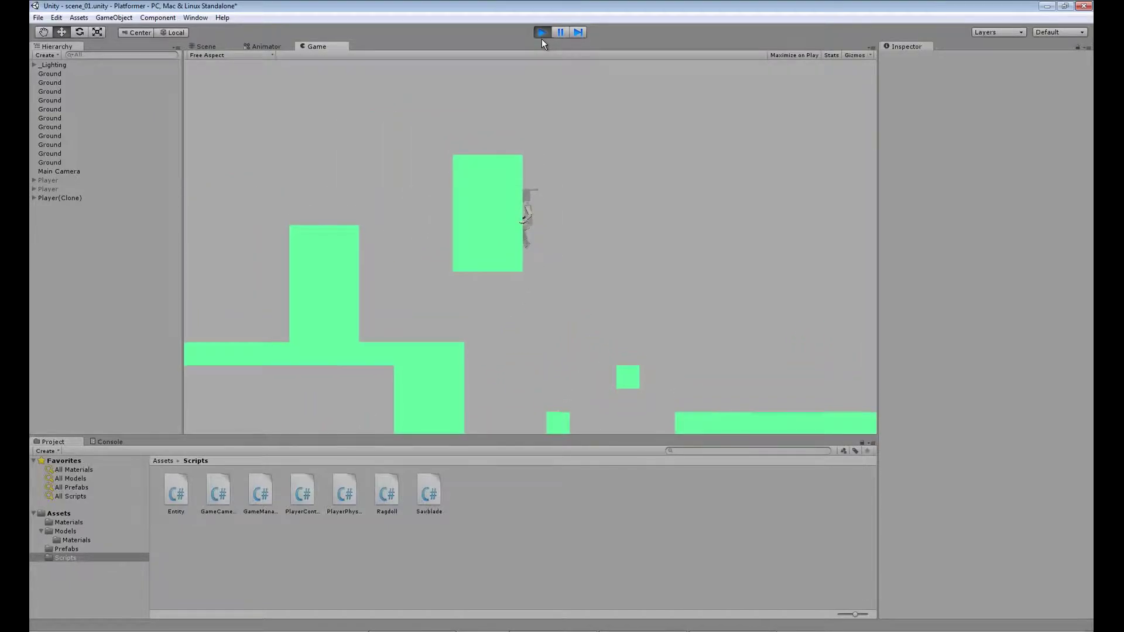
Wall jump off the hanging block's outer side and steer back to rise above its top edge.
{"action": "key", "text": "Right"}
{"action": "key", "text": "space"}
{"action": "key", "text": "Left"}
{"action": "key", "text": "Right"}
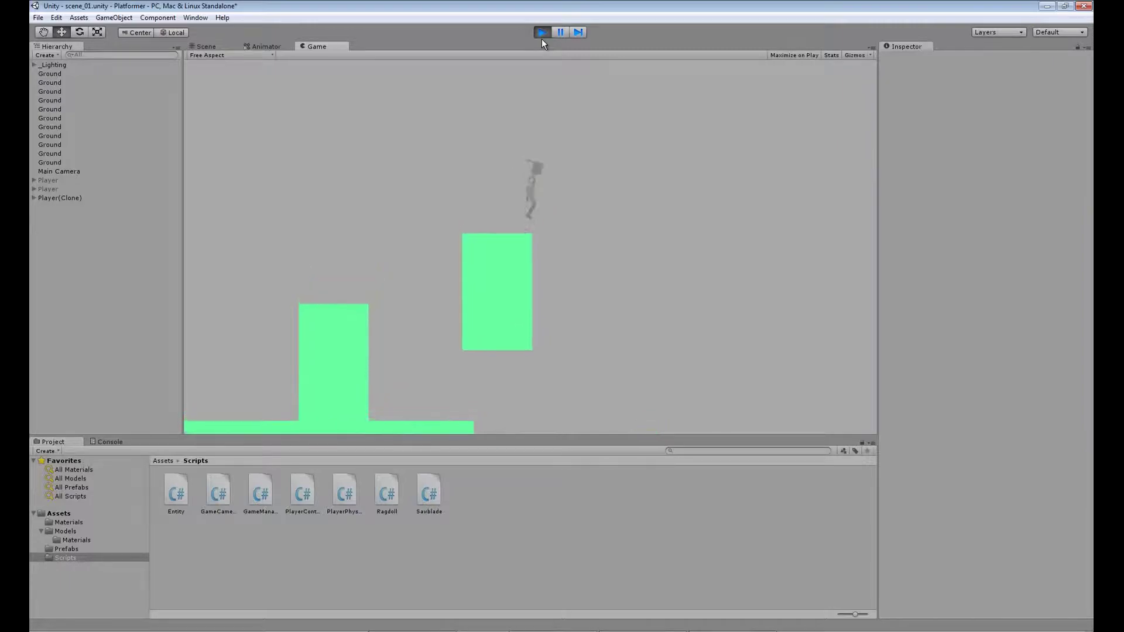
Repeat wall jumps along the hanging block's outer side, steering back to cling near its top edge after each jump.
{"action": "key", "text": "Right"}
{"action": "key", "text": "space"}
{"action": "key", "text": "Left"}
{"action": "key", "text": "Right"}
{"action": "key", "text": "space"}
{"action": "key", "text": "Left"}
{"action": "key", "text": "Right"}
{"action": "key", "text": "Left"}
{"action": "key", "text": "Right"}
{"action": "key", "text": "Left"}
{"action": "key", "text": "Left"}
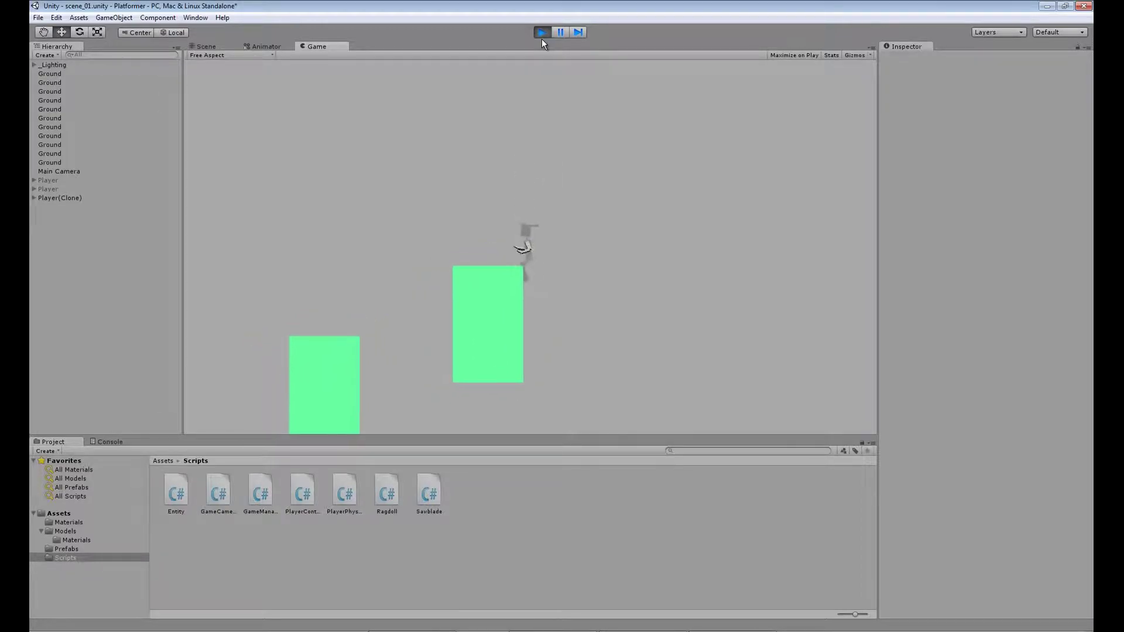
Leap away from the hanging block, then jump between the stepped ground and the small floating block, landing on the block.
{"action": "key", "text": "Right"}
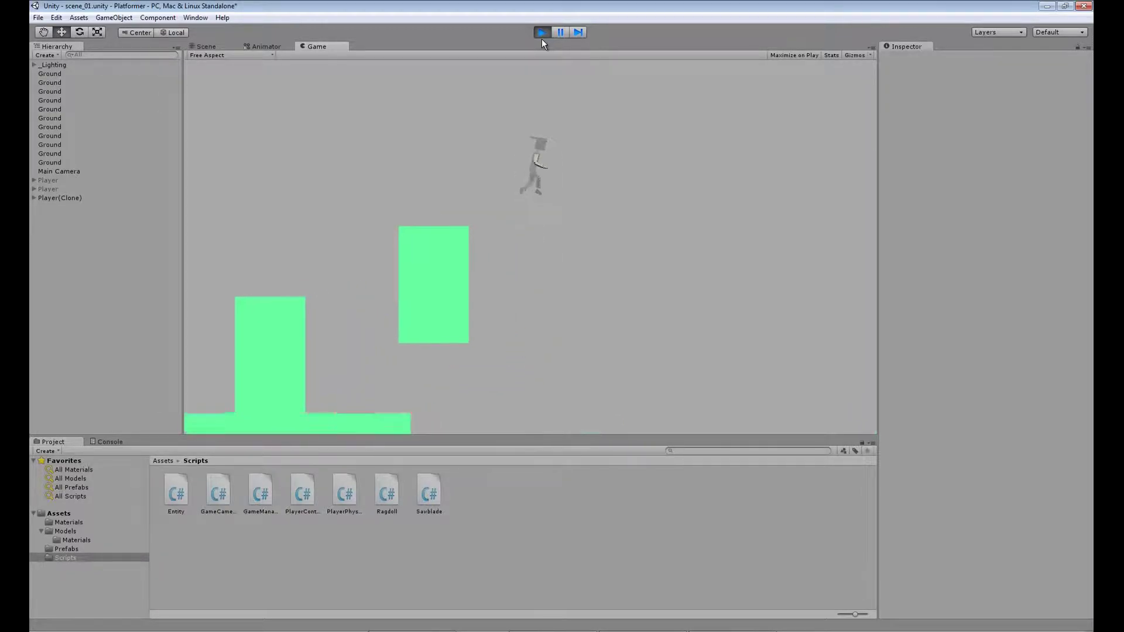
{"action": "key", "text": "Right"}
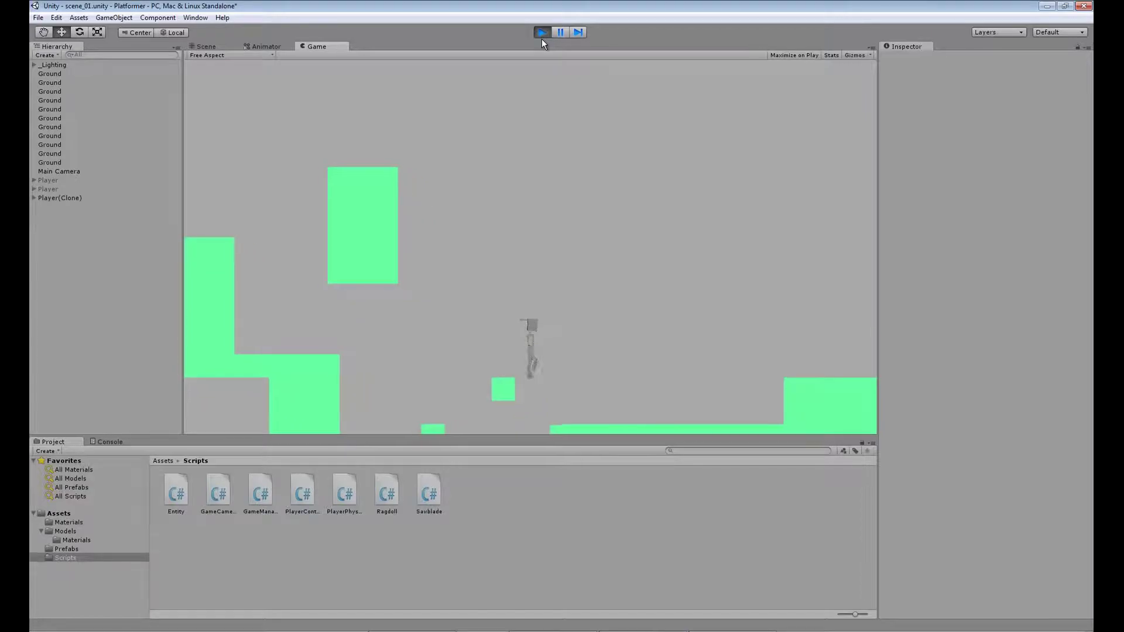
{"action": "key", "text": "space"}
{"action": "key", "text": "Left"}
{"action": "key", "text": "space"}
{"action": "key", "text": "space"}
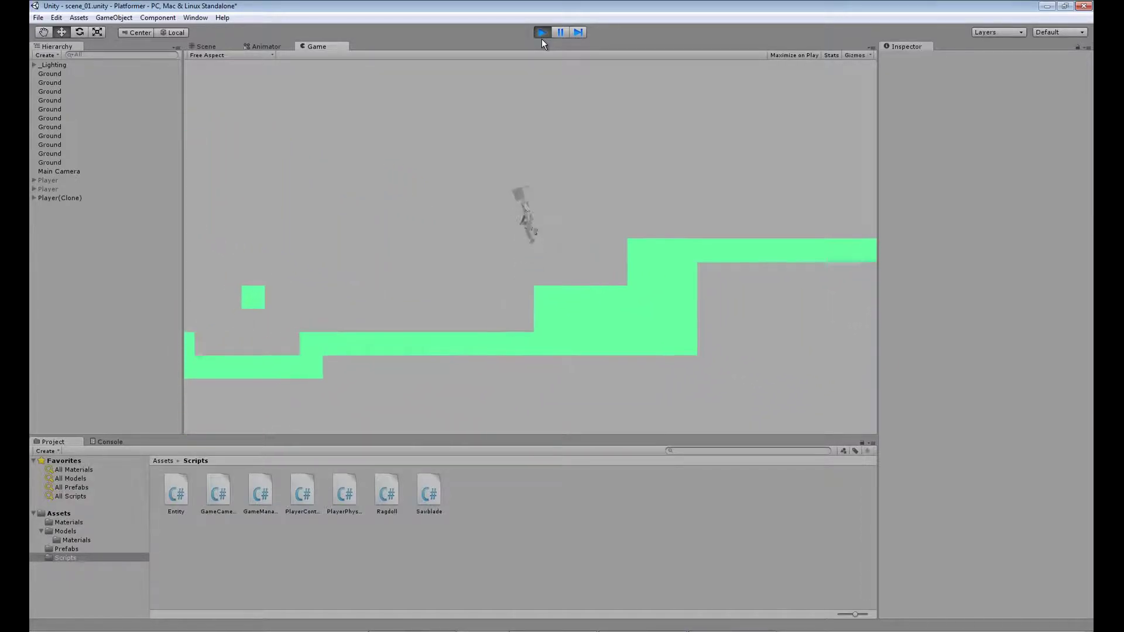
{"action": "key", "text": "Right"}
{"action": "key", "text": "Right"}
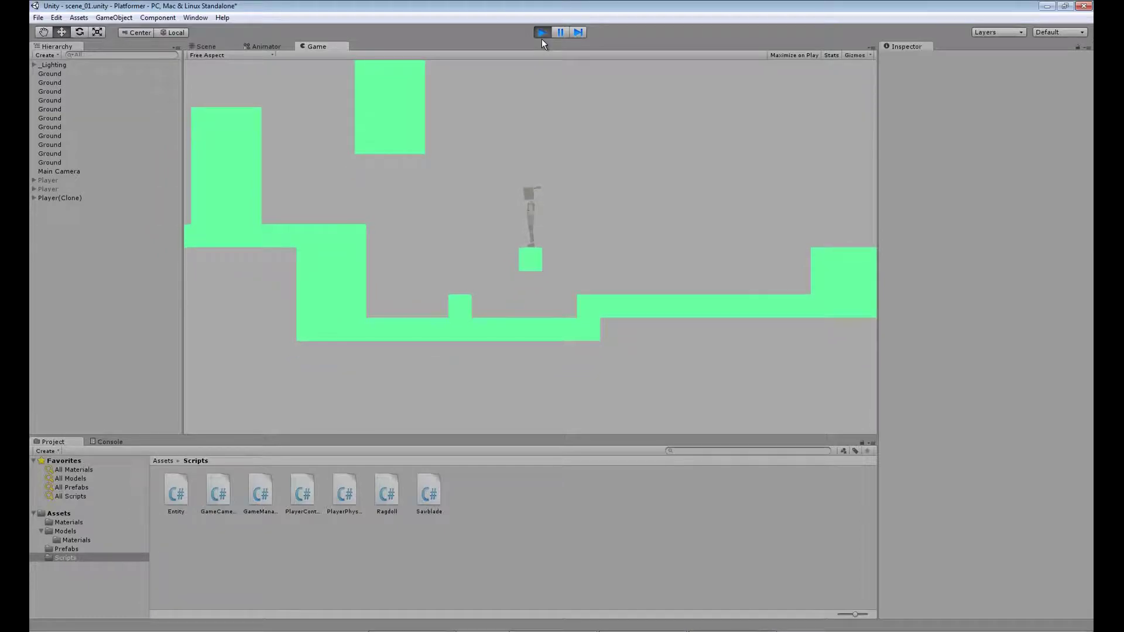
Jump from the small floating block to the stepped ground, then return to the lowest floor beside the block.
{"action": "key", "text": "Left"}
{"action": "key", "text": "Right"}
{"action": "key", "text": "space"}
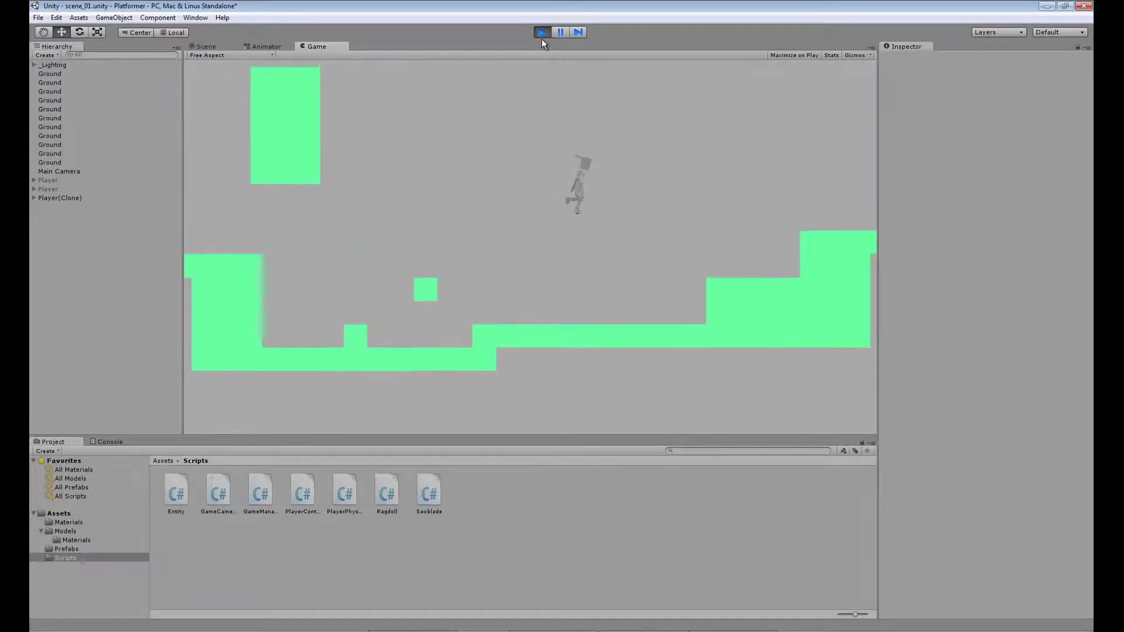
{"action": "key", "text": "Left"}
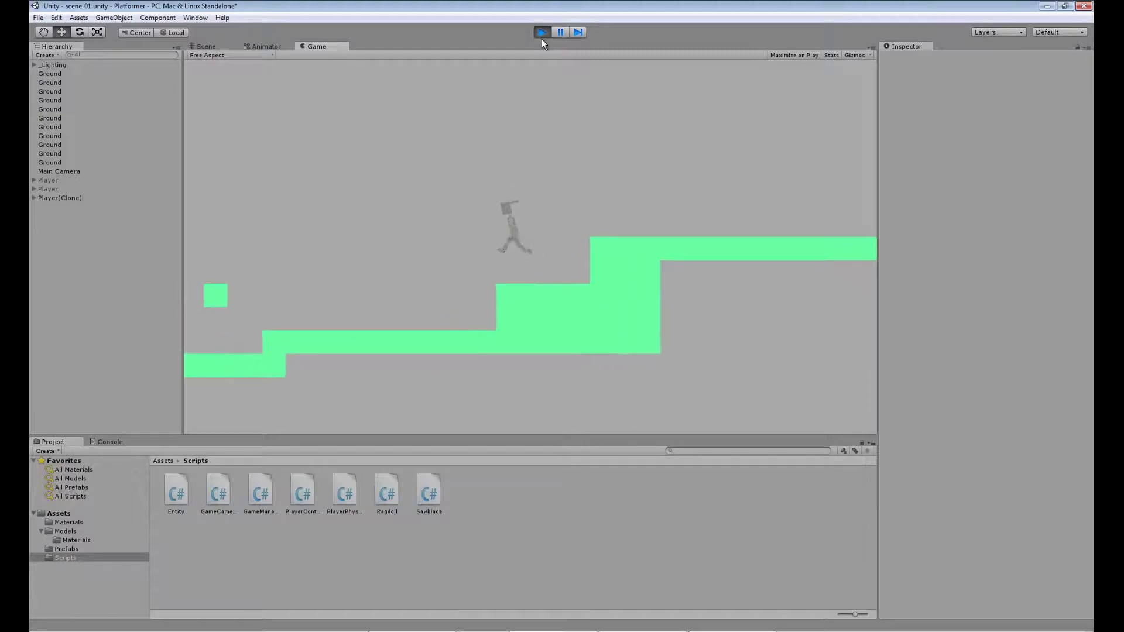
{"action": "key", "text": "Left"}
{"action": "key", "text": "space"}
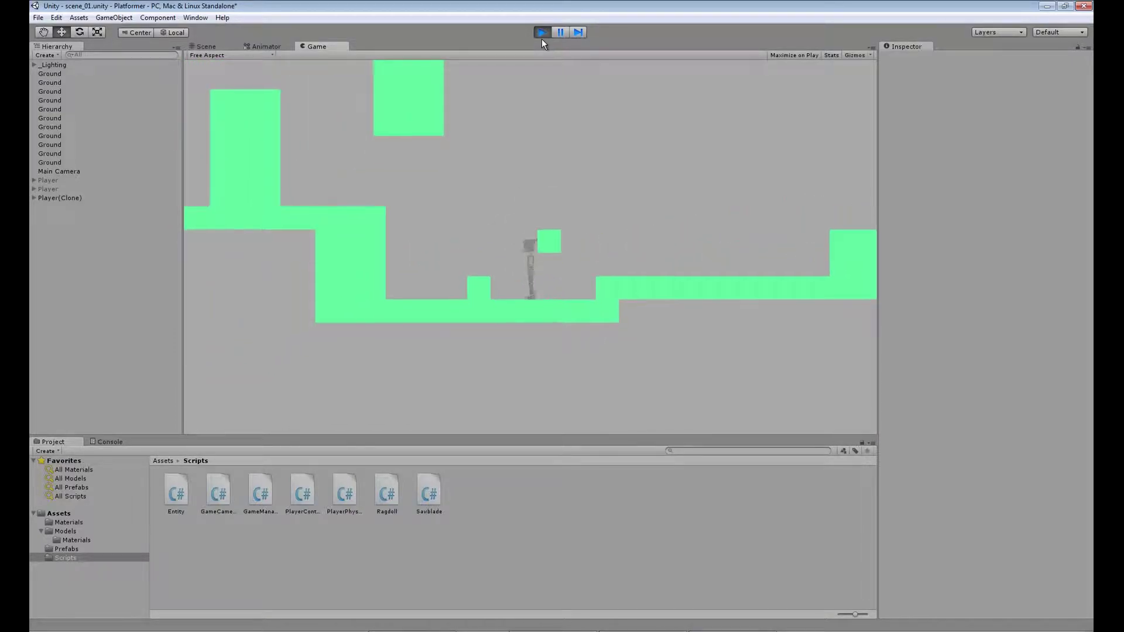
Jump from the lowest floor over the floating block to the raised ground, then jump back to land on the block.
{"action": "key", "text": "space"}
{"action": "key", "text": "Right"}
{"action": "key", "text": "space"}
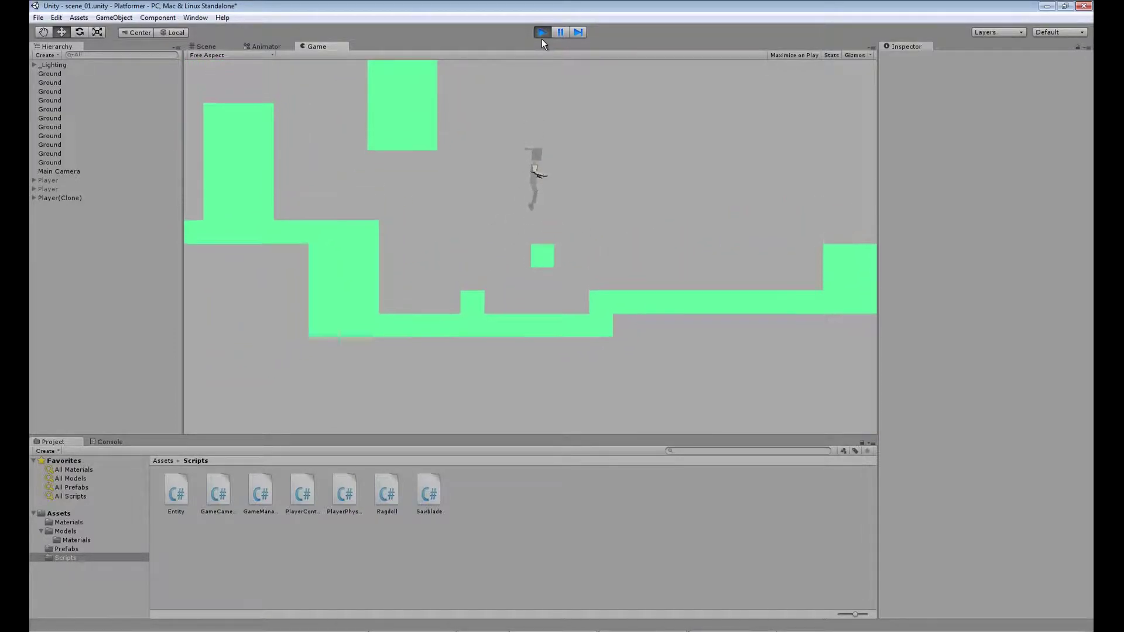
{"action": "key", "text": "Right"}
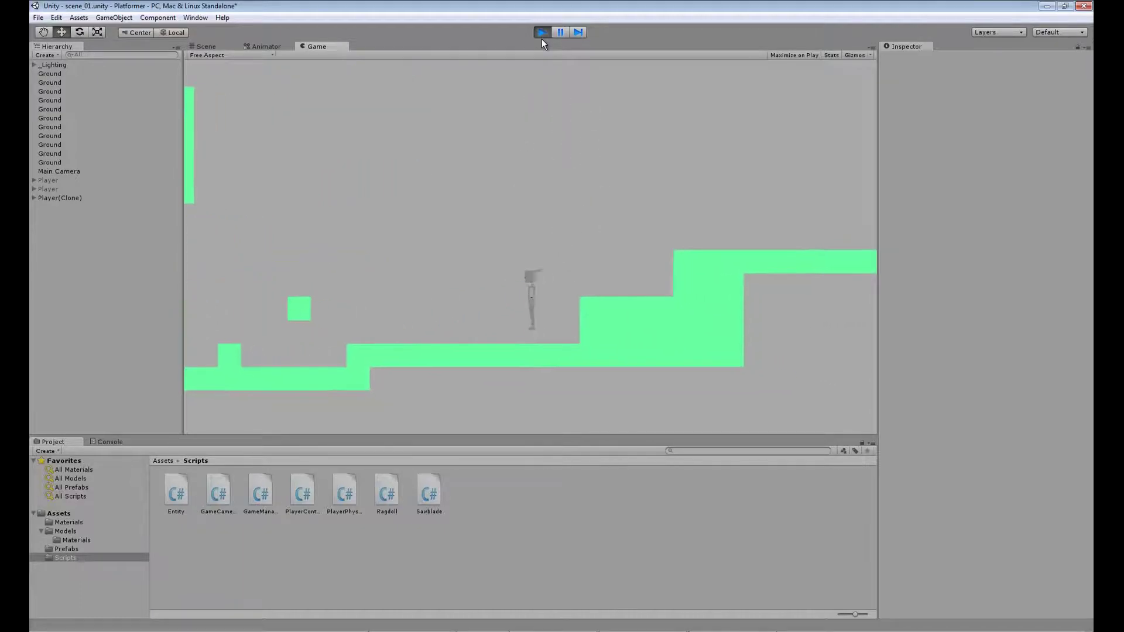
{"action": "key", "text": "Left"}
{"action": "key", "text": "space"}
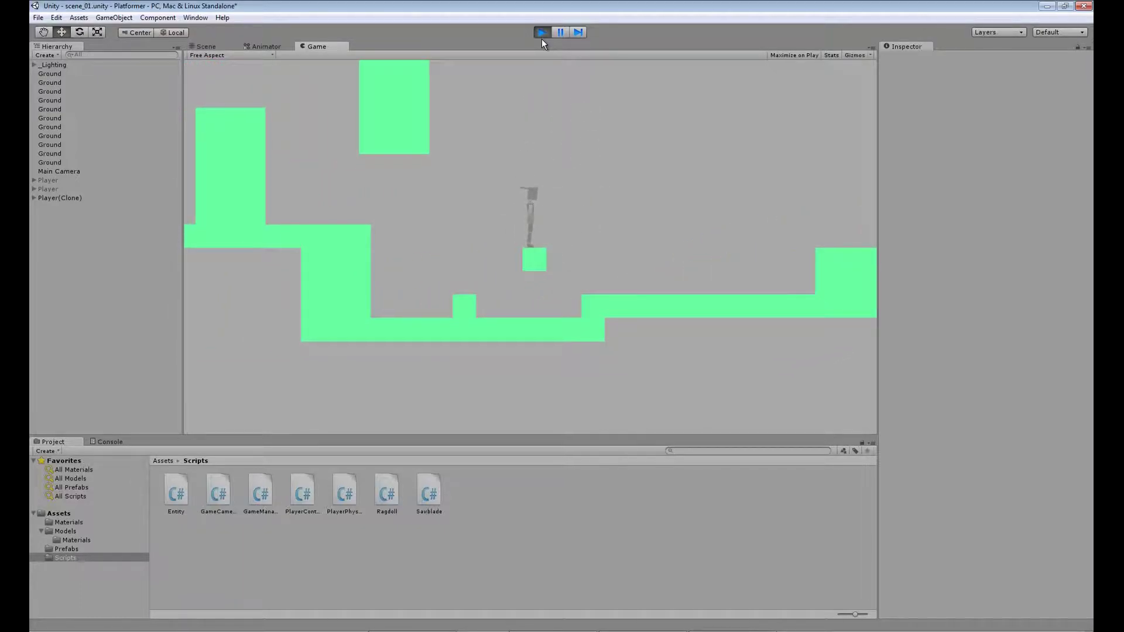
Jump from the floating block to the highest step of the ground, then return and land on the block again.
{"action": "key", "text": "space"}
{"action": "key", "text": "Right"}
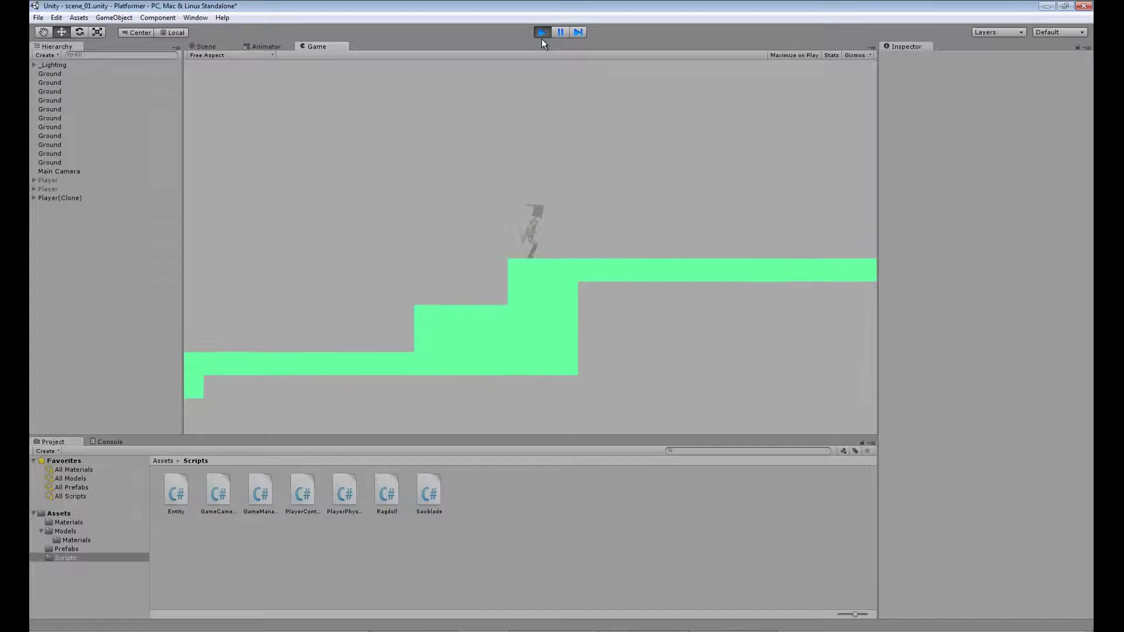
{"action": "key", "text": "Left"}
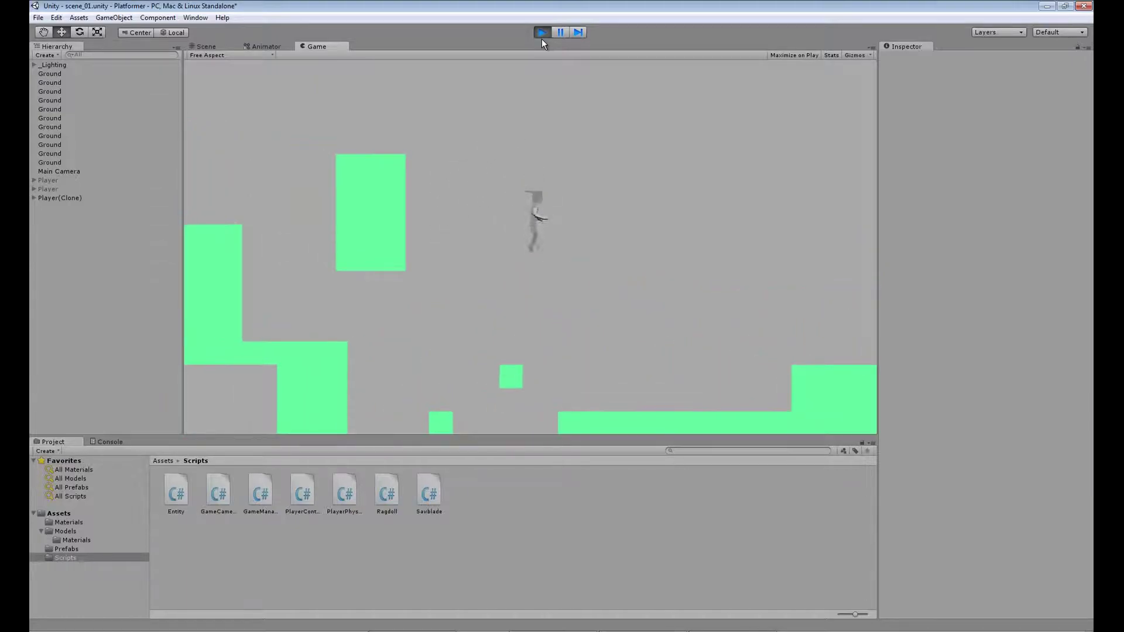
{"action": "key", "text": "Right"}
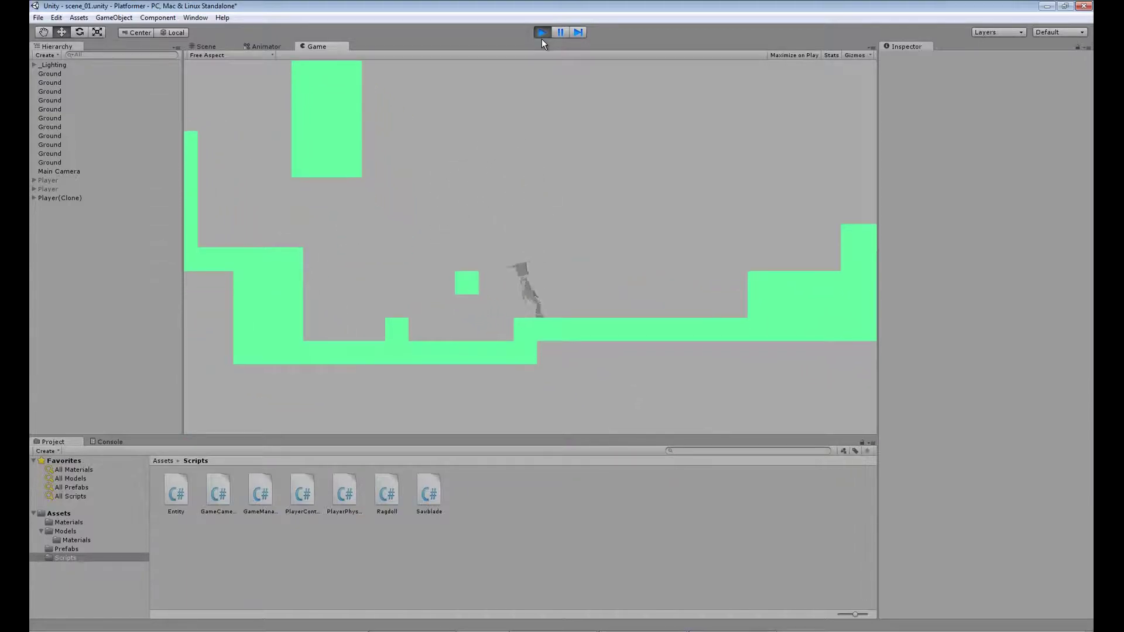
{"action": "key", "text": "space"}
{"action": "key", "text": "Left"}
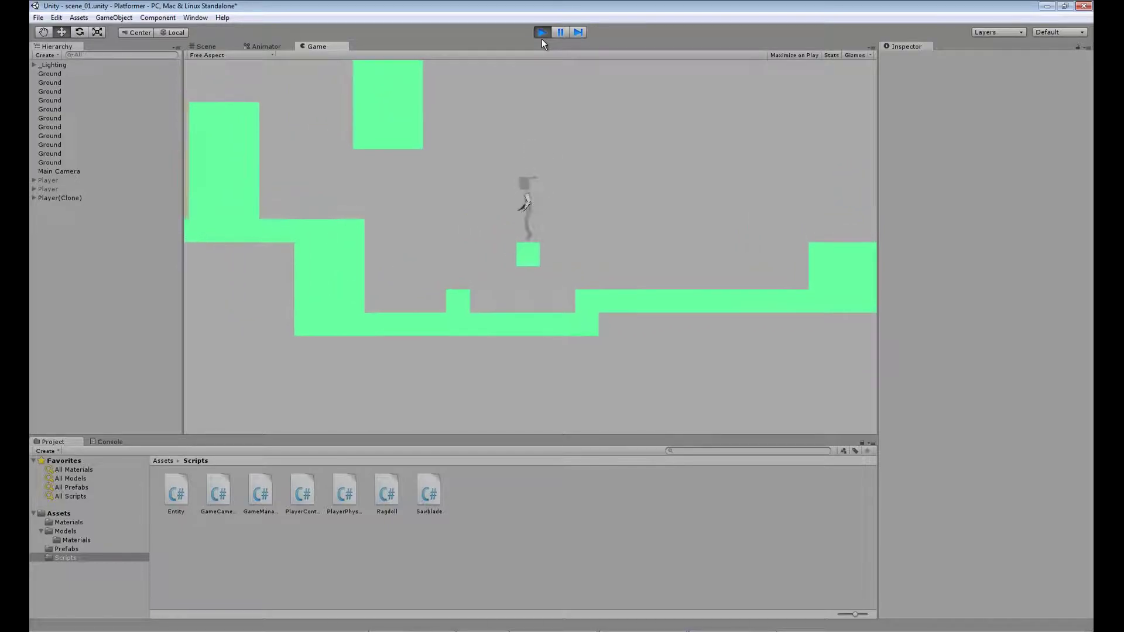
Jump down to the raised ground, walk back to its edge and jump towards the floating block.
{"action": "key", "text": "Right"}
{"action": "key", "text": "space"}
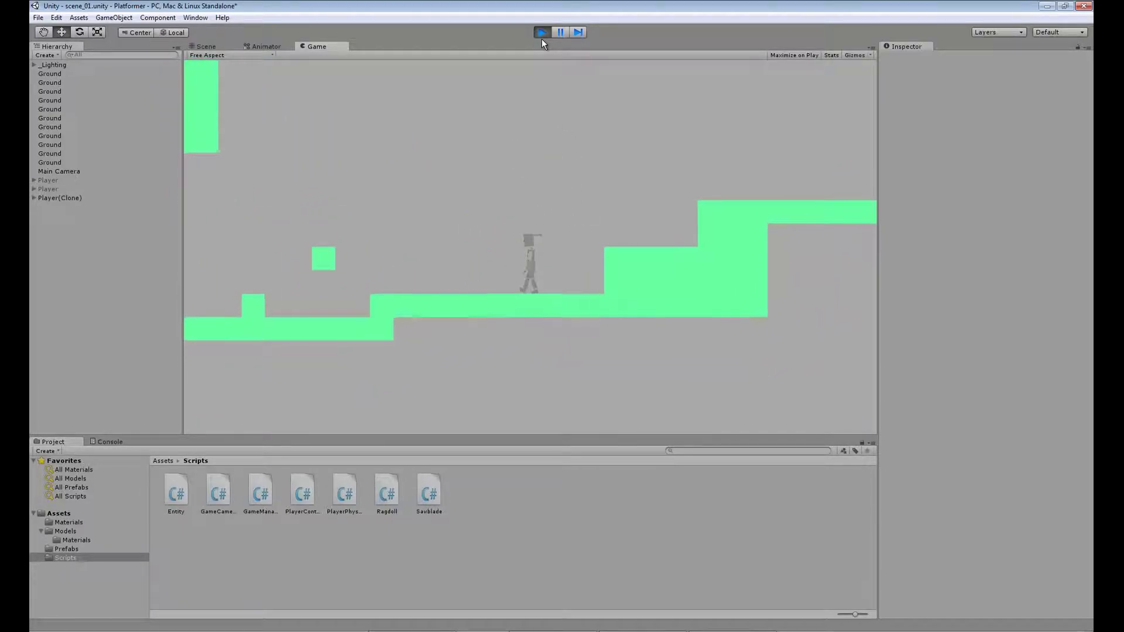
{"action": "key", "text": "Right"}
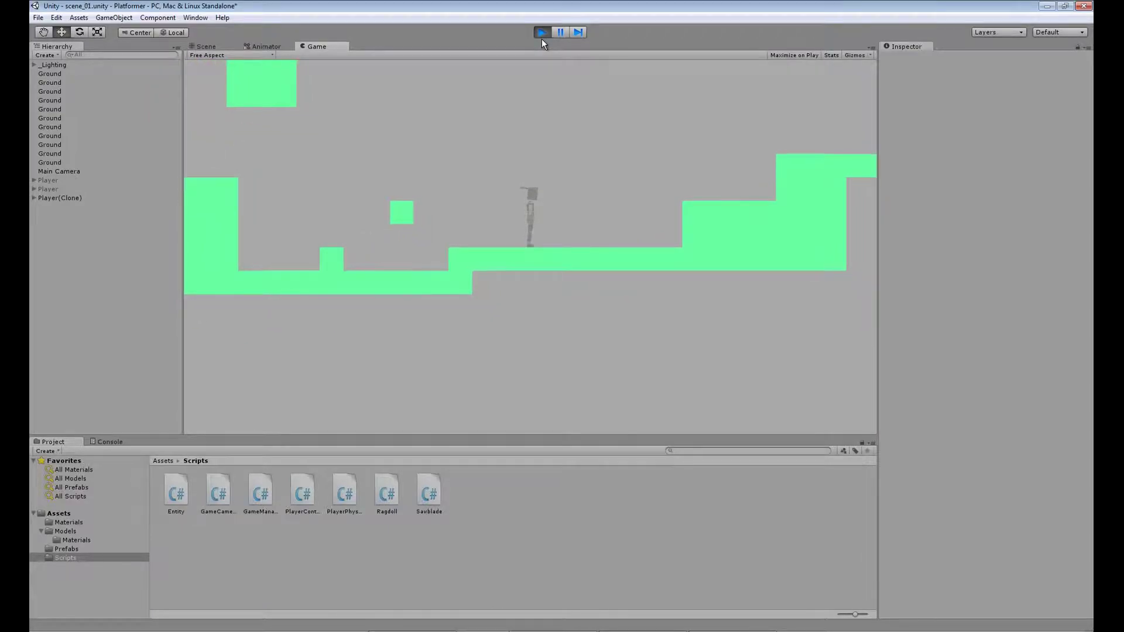
{"action": "key", "text": "Left"}
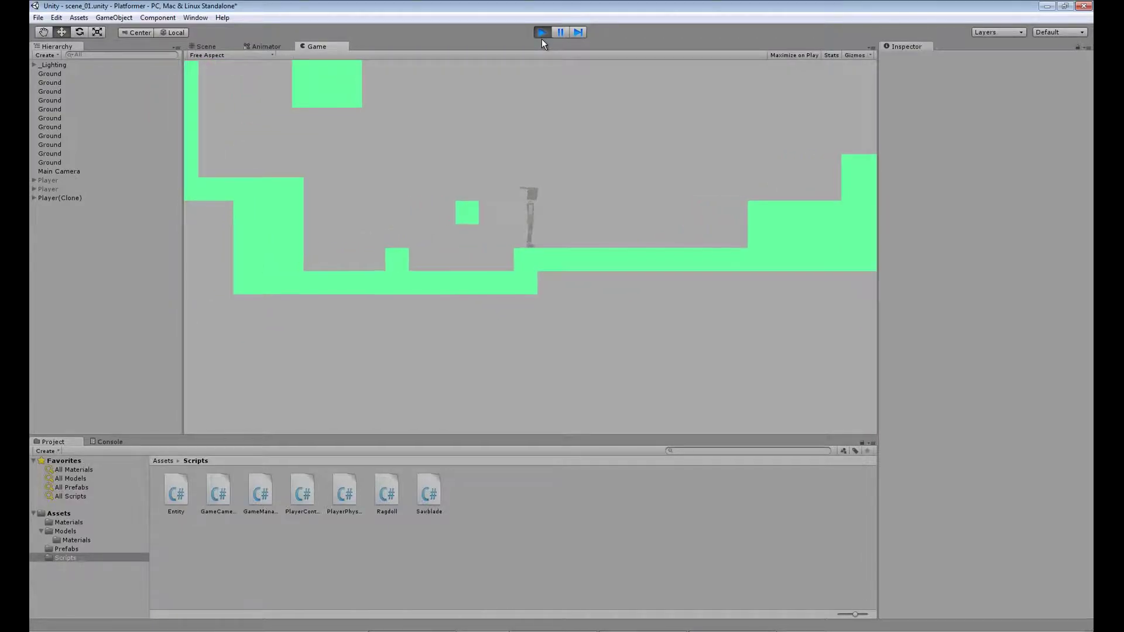
{"action": "key", "text": "space"}
{"action": "key", "text": "Left"}
{"action": "key", "text": "Right"}
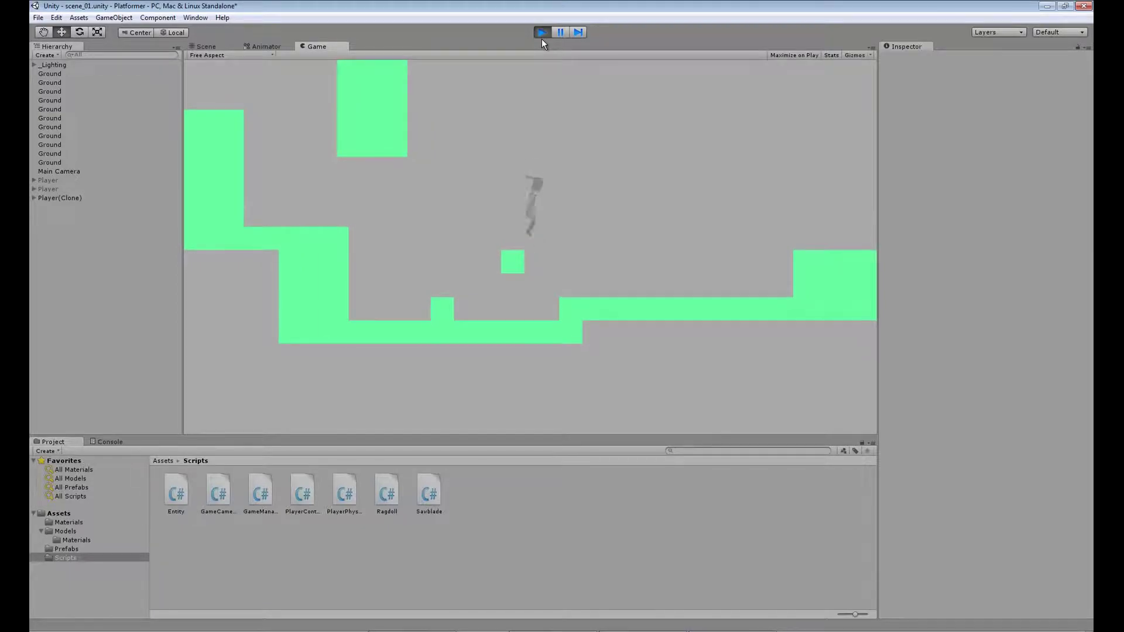
Test repeated jumps around the floating block, then move away and land on the raised ground.
{"action": "key", "text": "space"}
{"action": "key", "text": "space"}
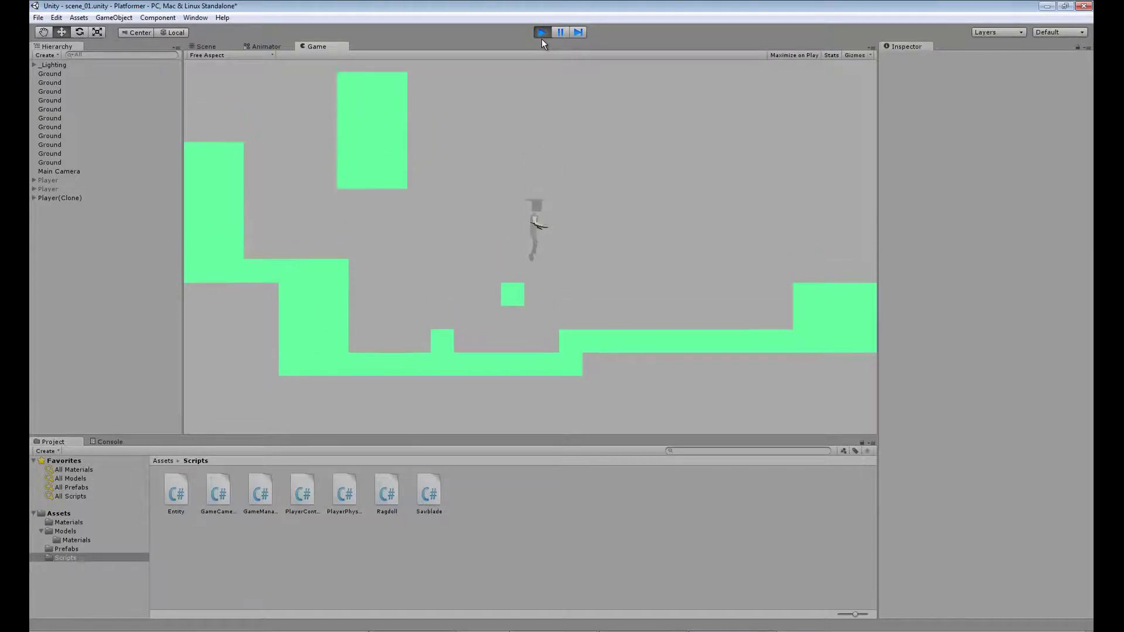
{"action": "key", "text": "space"}
{"action": "key", "text": "space"}
{"action": "key", "text": "Right"}
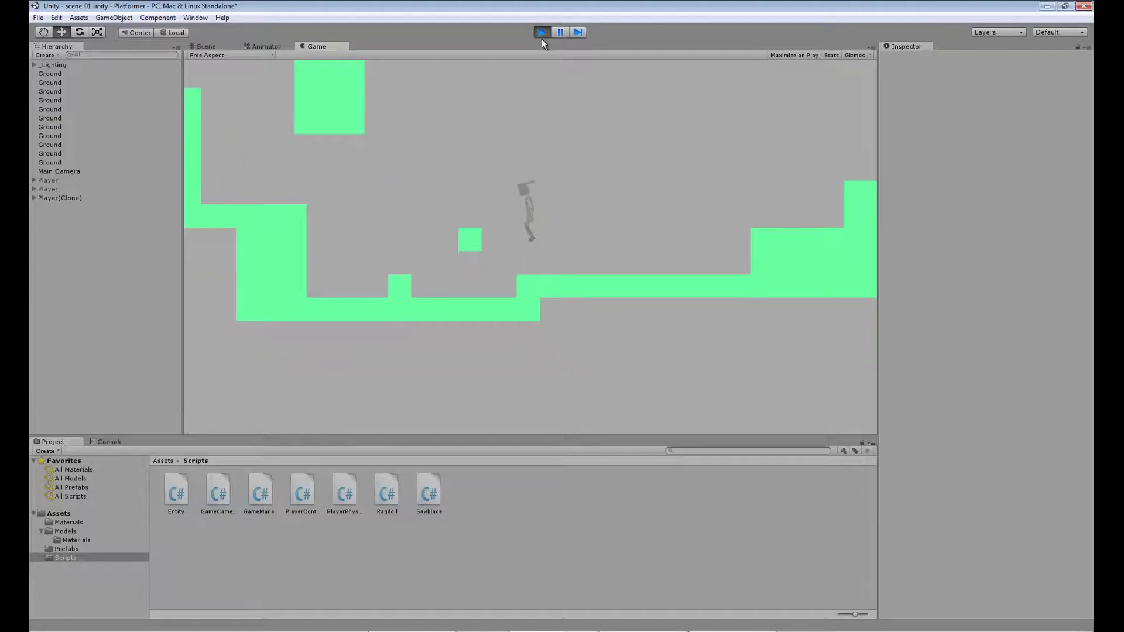
{"action": "key", "text": "space"}
{"action": "key", "text": "Right"}
{"action": "key", "text": "Left"}
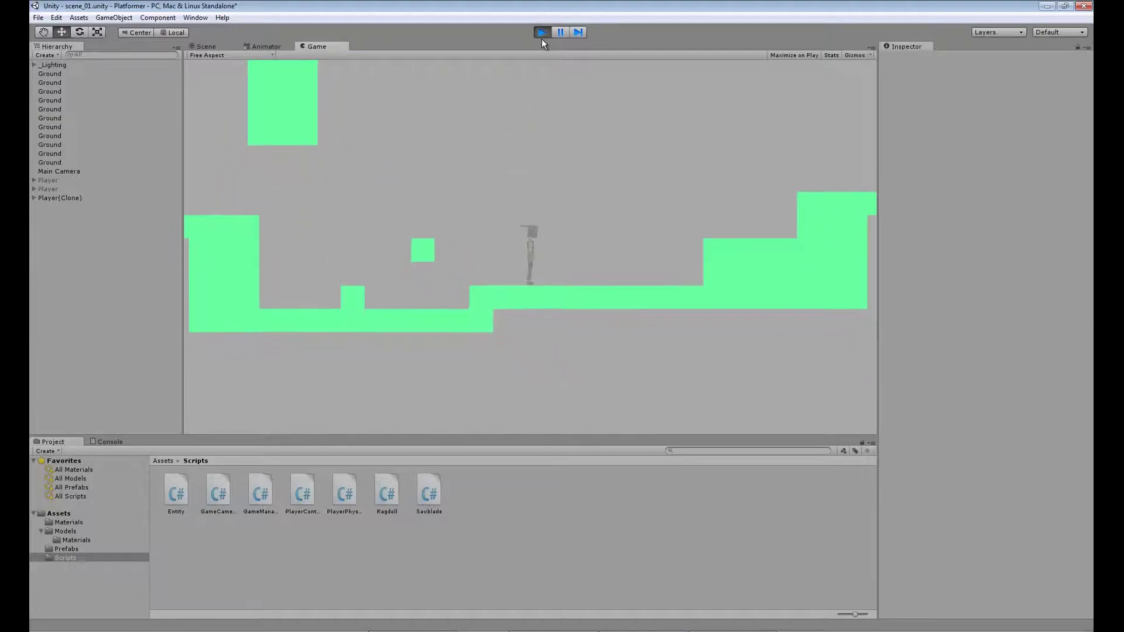
Reverse direction on the raised ground and test jumps back towards and above the floating block.
{"action": "key", "text": "Right"}
{"action": "key", "text": "Down"}
{"action": "key", "text": "Left"}
{"action": "key", "text": "space"}
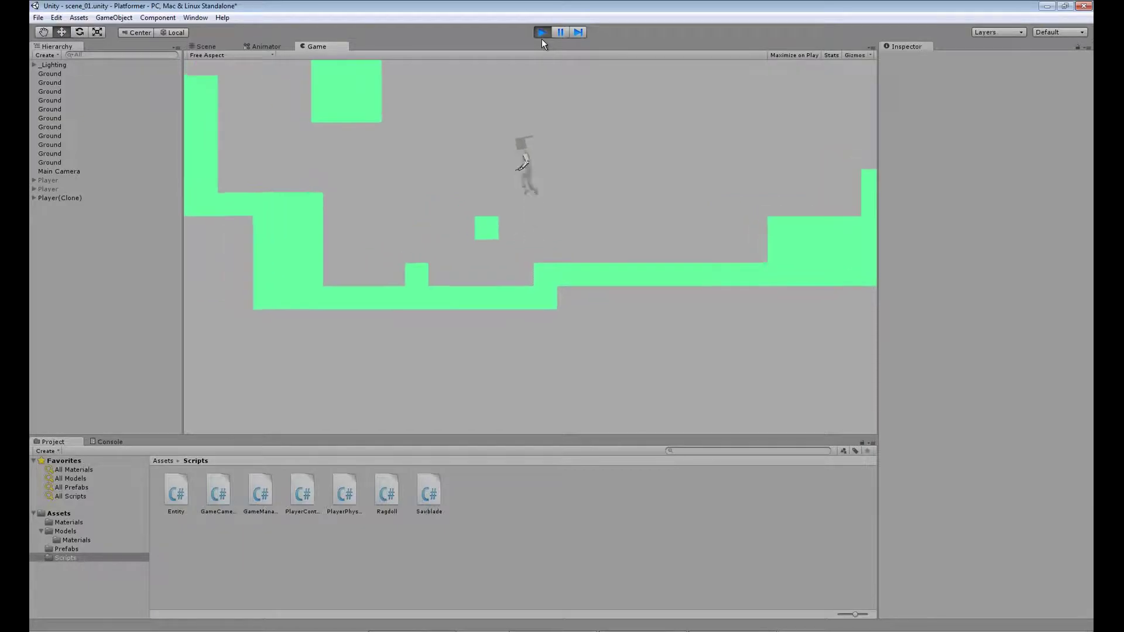
{"action": "key", "text": "Right"}
{"action": "key", "text": "space"}
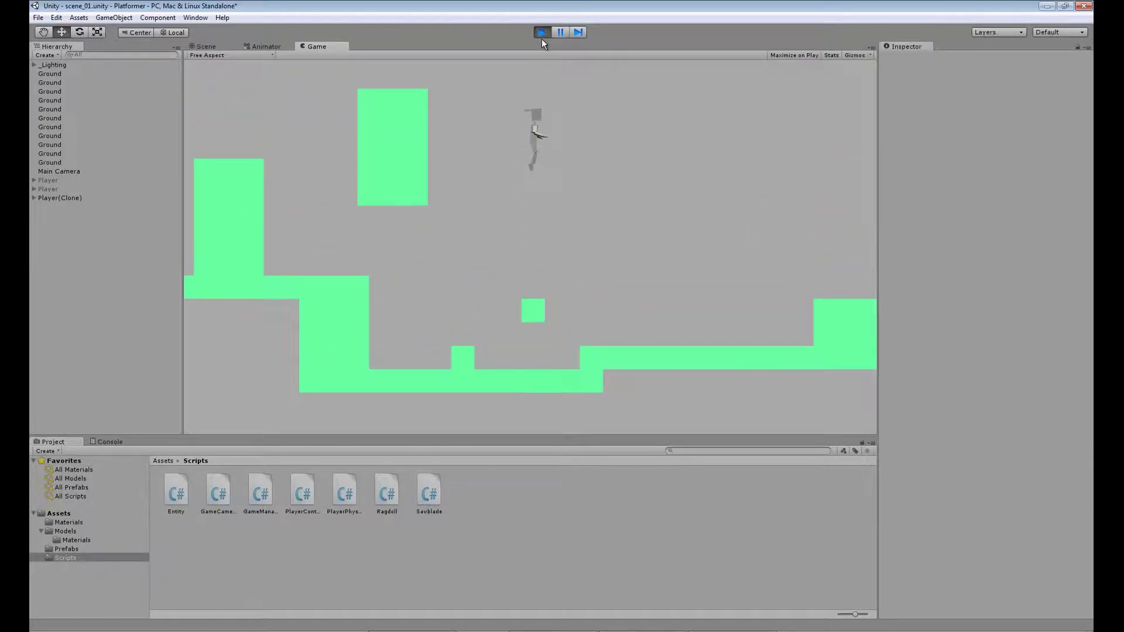
Drop to the inner side of the floating block, then jump across to the highest step of the ground.
{"action": "key", "text": "Left"}
{"action": "key", "text": "Right"}
{"action": "key", "text": "space"}
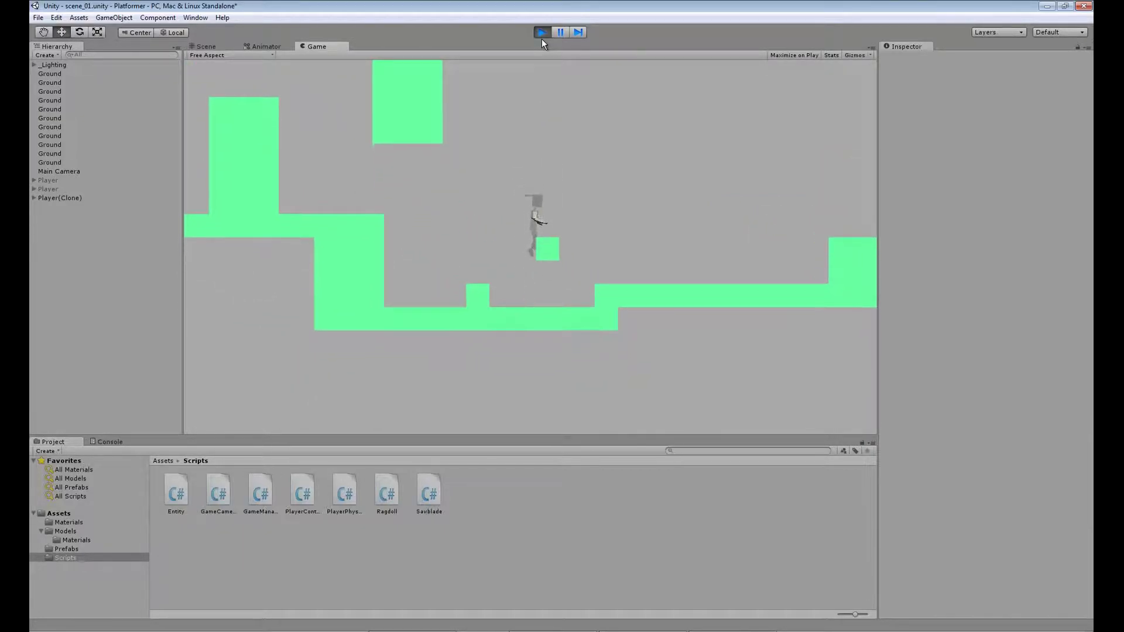
{"action": "key", "text": "Right"}
{"action": "key", "text": "space"}
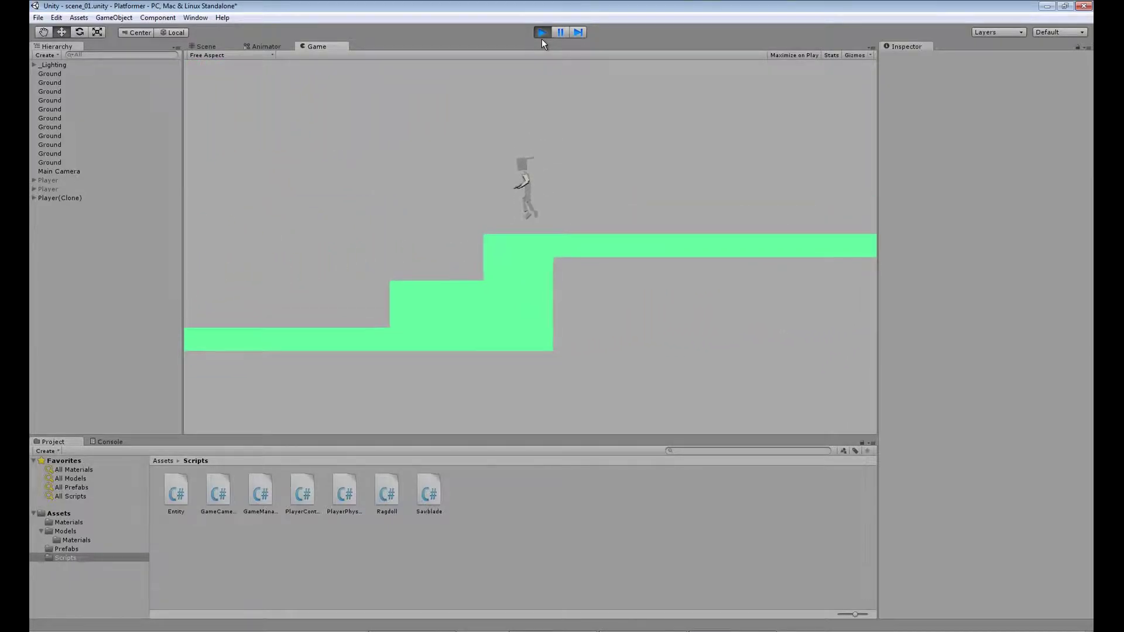
Jump back down to the raised ground and stop the running game.
{"action": "key", "text": "Left"}
{"action": "key", "text": "space"}
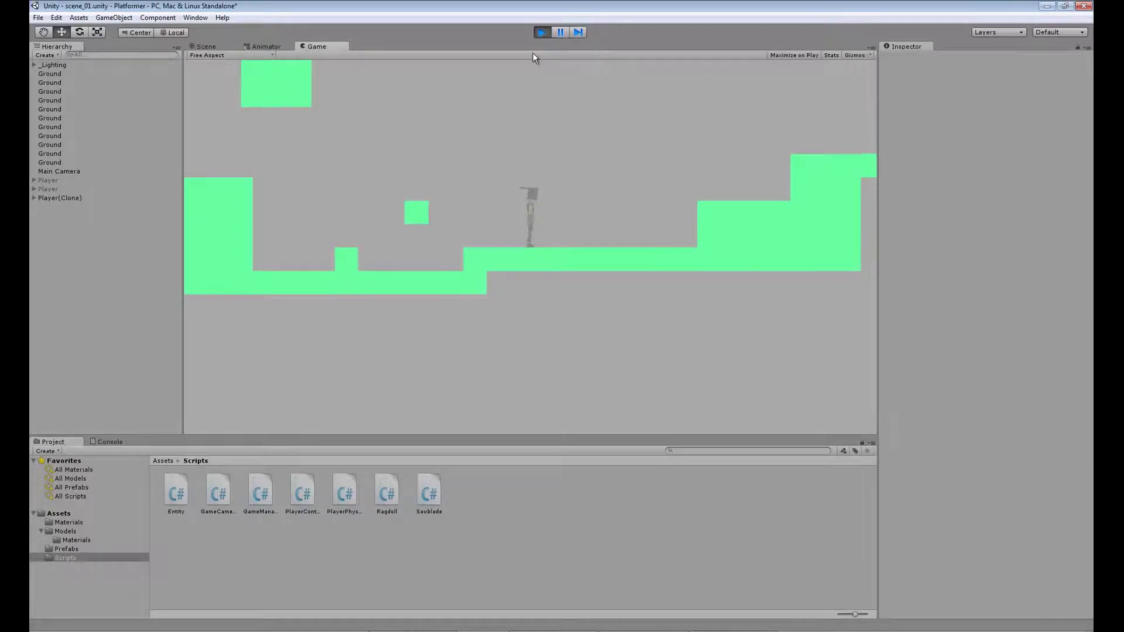
{"action": "left_click", "coordinate": [542, 32]}
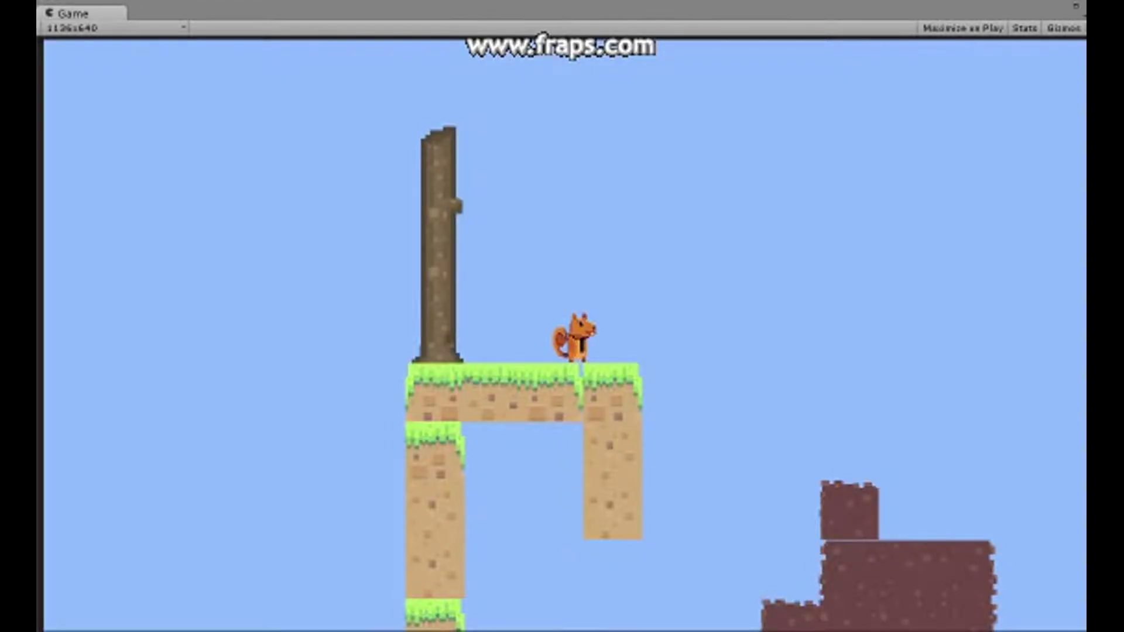
Run and jump the squirrel from the grassy ledge to the long ground, test its jumps there and turn it around.
{"action": "key", "text": "Right"}
{"action": "key", "text": "space"}
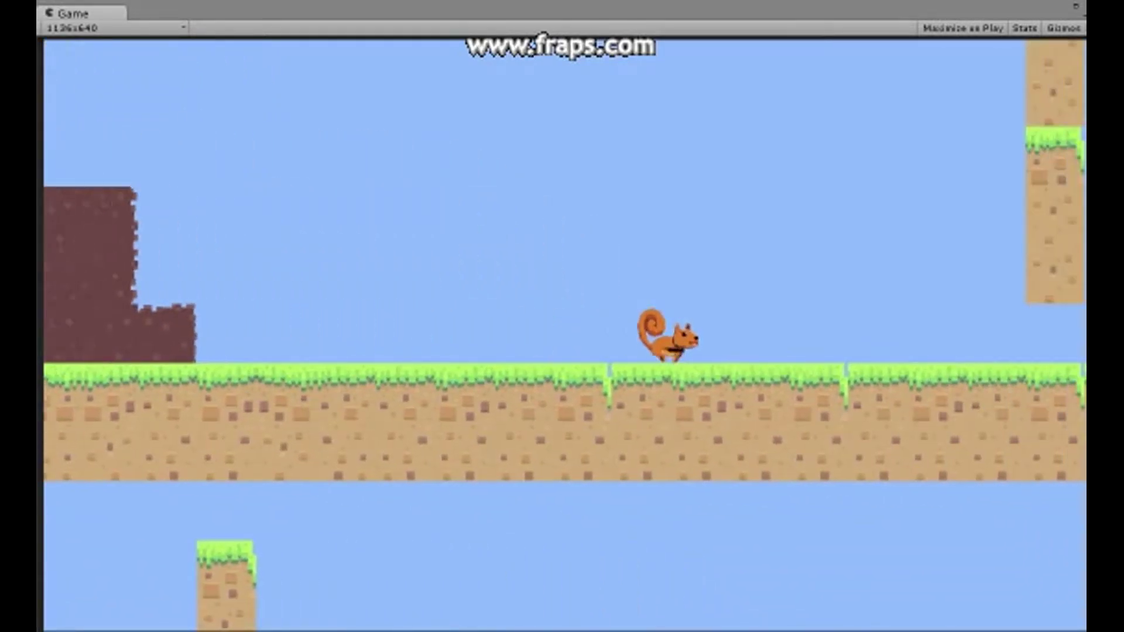
{"action": "key", "text": "space"}
{"action": "key", "text": "space"}
{"action": "key", "text": "space"}
{"action": "key", "text": "Left"}
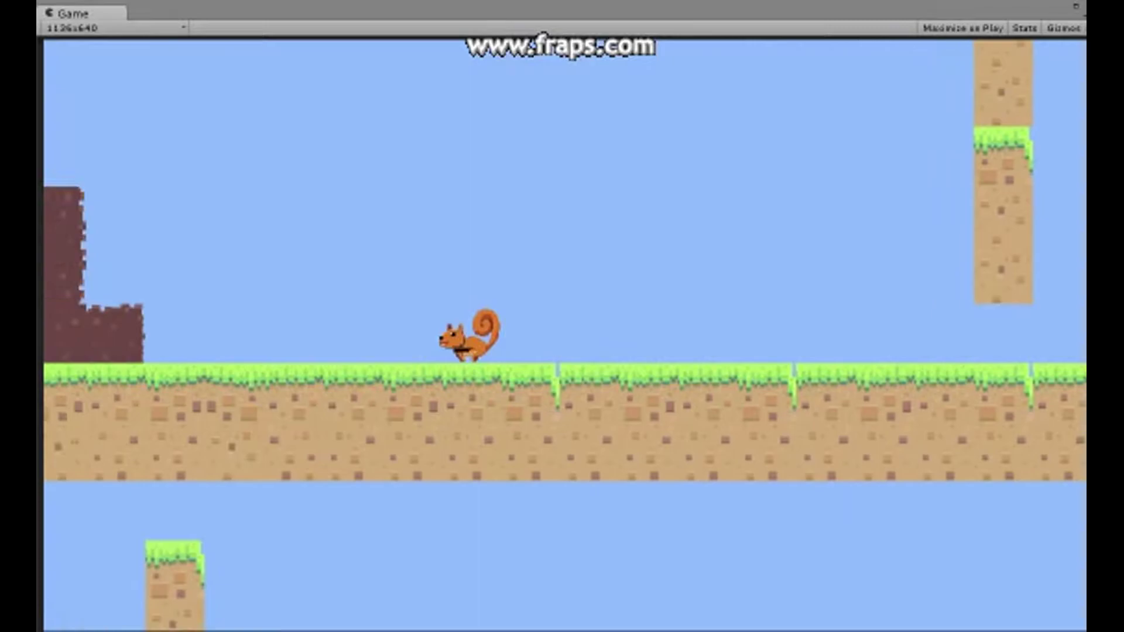
Run the squirrel back off the ground to cling to a tall pillar, then wall jump away from it.
{"action": "key", "text": "Left"}
{"action": "key", "text": "space"}
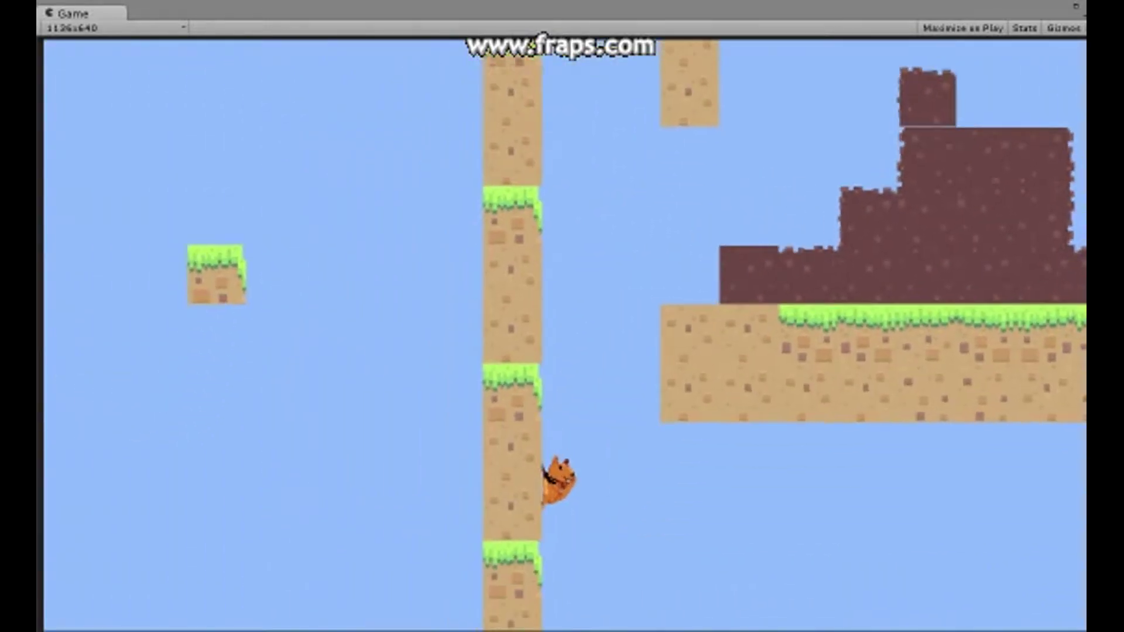
{"action": "key", "text": "Right"}
{"action": "key", "text": "space"}
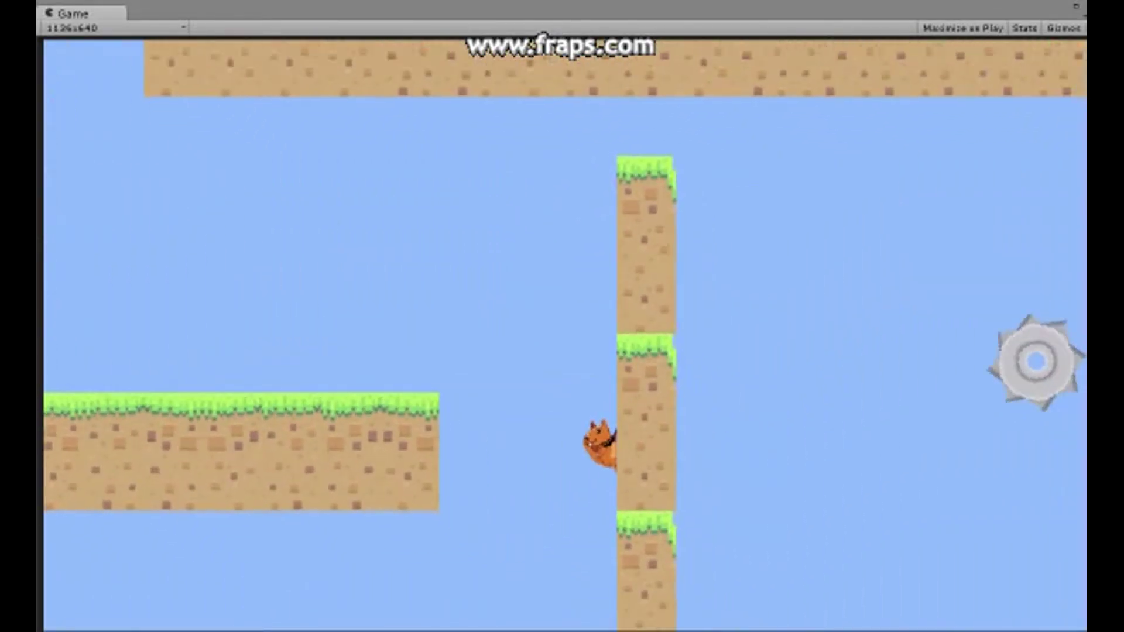
Wall jump the squirrel between pillar sides and run it along the grassy platform towards its bare dirt end.
{"action": "key", "text": "Right"}
{"action": "key", "text": "Left"}
{"action": "key", "text": "Left"}
{"action": "key", "text": "space"}
{"action": "key", "text": "Right"}
{"action": "key", "text": "space"}
{"action": "key", "text": "Left"}
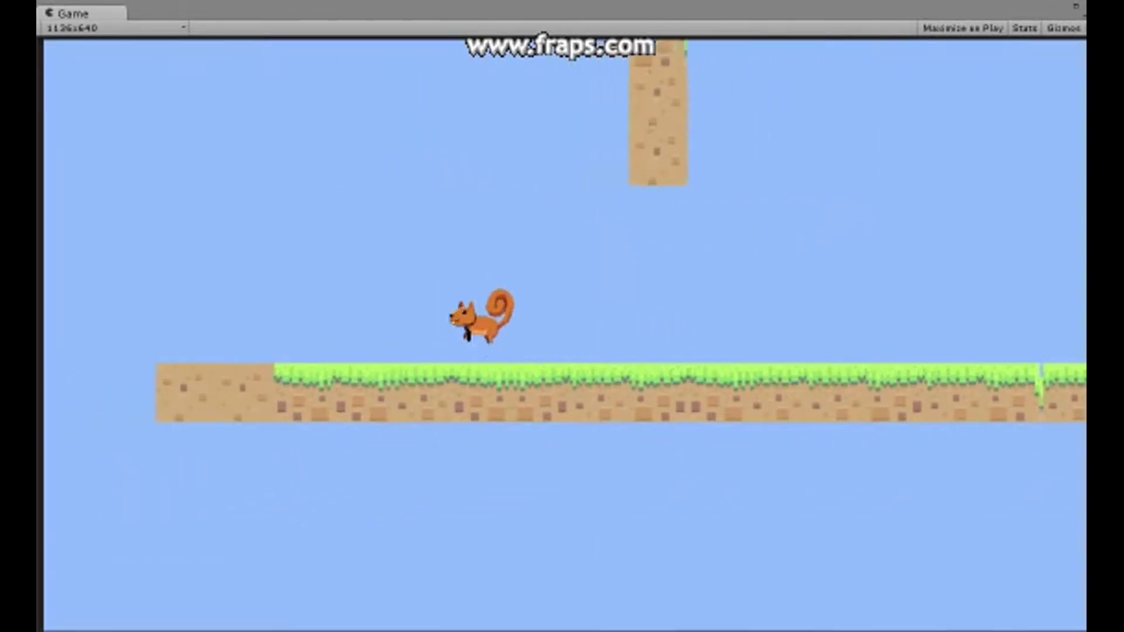
{"action": "key", "text": "Left"}
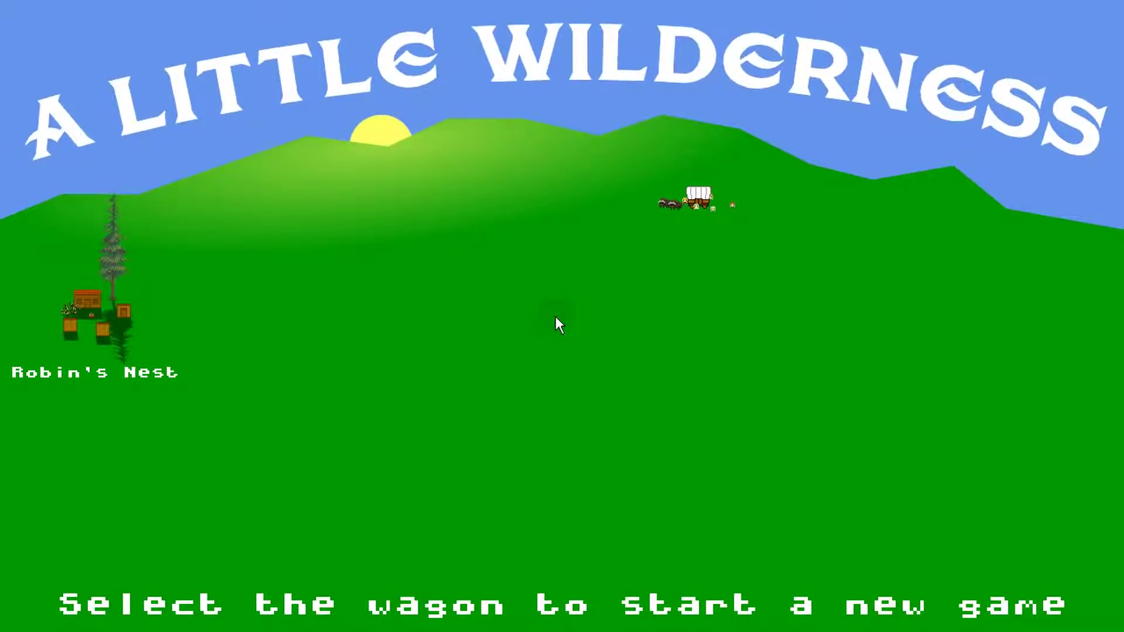
Switch to A Little Wilderness and select the wagon to start a new game and open the colony setup.
{"action": "left_click", "coordinate": [667, 198]}
{"action": "left_click", "coordinate": [405, 281]}
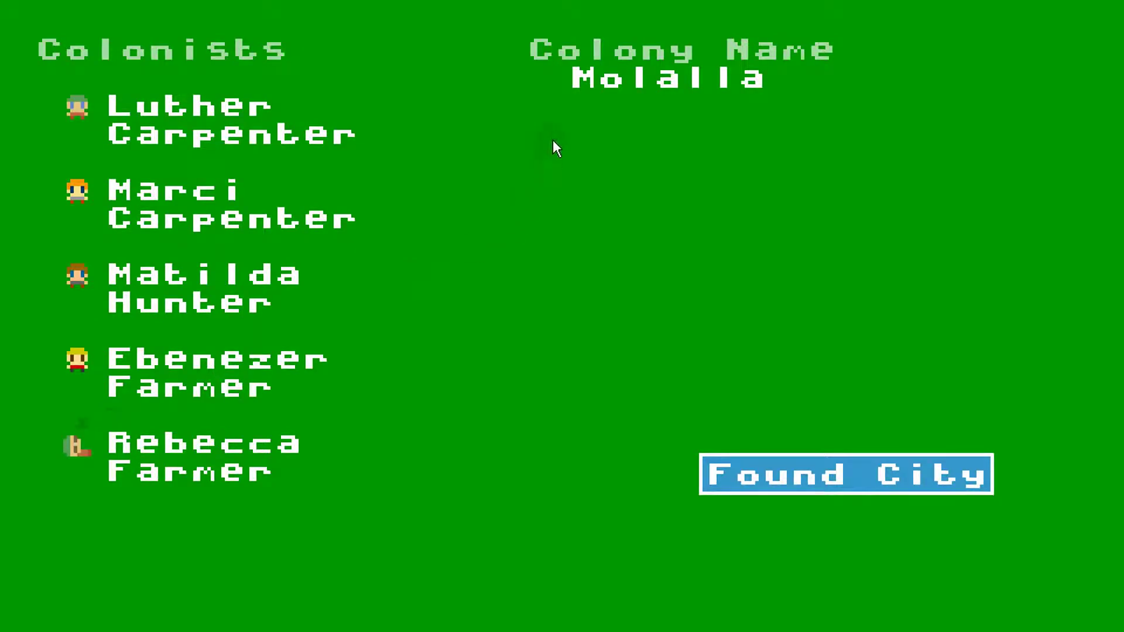
Cycle through the suggested colony names until Chemeketa is selected.
{"action": "left_click", "coordinate": [633, 51]}
{"action": "left_click", "coordinate": [625, 51]}
{"action": "left_click", "coordinate": [625, 51]}
{"action": "left_click", "coordinate": [625, 51]}
{"action": "left_click", "coordinate": [624, 51]}
{"action": "left_click", "coordinate": [623, 51]}
{"action": "left_click", "coordinate": [623, 51]}
{"action": "left_click", "coordinate": [623, 51]}
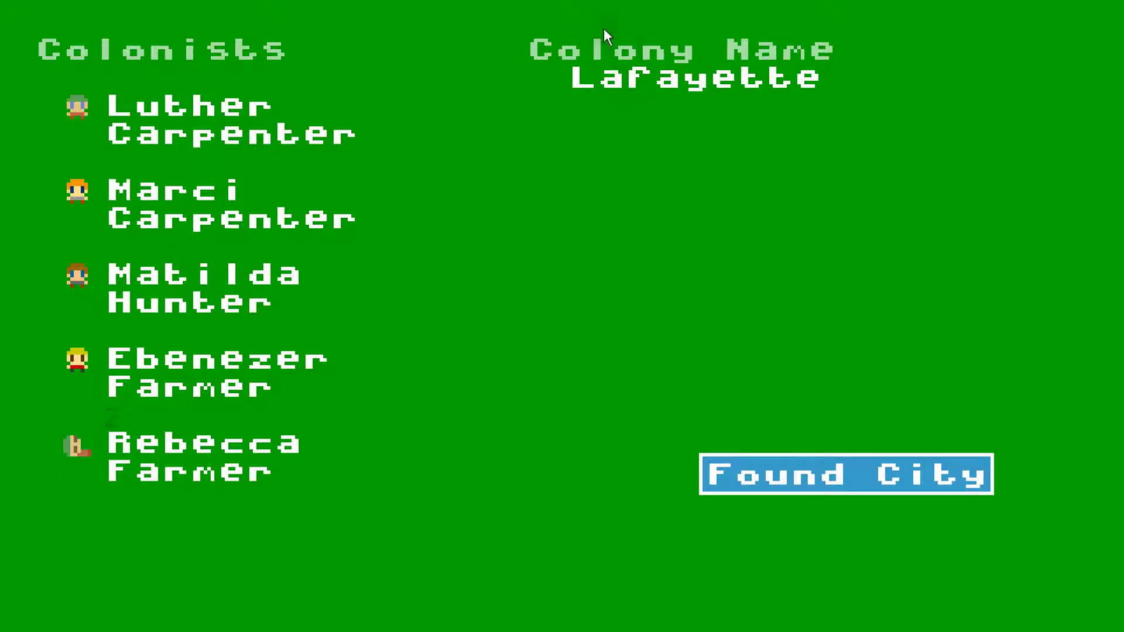
{"action": "left_click", "coordinate": [606, 61]}
{"action": "left_click", "coordinate": [608, 52]}
{"action": "left_click", "coordinate": [608, 53]}
{"action": "left_click", "coordinate": [607, 52]}
{"action": "left_click", "coordinate": [608, 53]}
{"action": "left_click", "coordinate": [607, 51]}
{"action": "left_click", "coordinate": [608, 51]}
{"action": "left_click", "coordinate": [607, 50]}
{"action": "left_click", "coordinate": [607, 50]}
{"action": "left_click", "coordinate": [607, 50]}
{"action": "left_click", "coordinate": [608, 51]}
{"action": "left_click", "coordinate": [608, 50]}
{"action": "left_click", "coordinate": [608, 50]}
{"action": "left_click", "coordinate": [608, 51]}
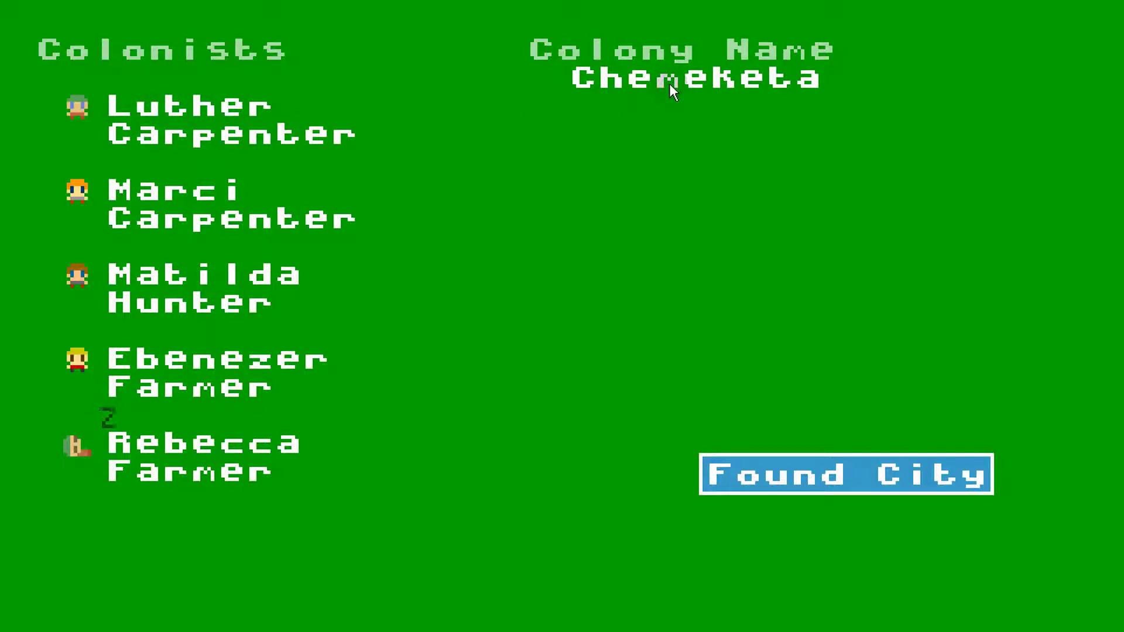
Try the first colonist's Carpenter occupation entry and found the city of Chemeketa.
{"action": "left_click", "coordinate": [217, 138]}
{"action": "left_click", "coordinate": [216, 138]}
{"action": "left_click", "coordinate": [217, 138]}
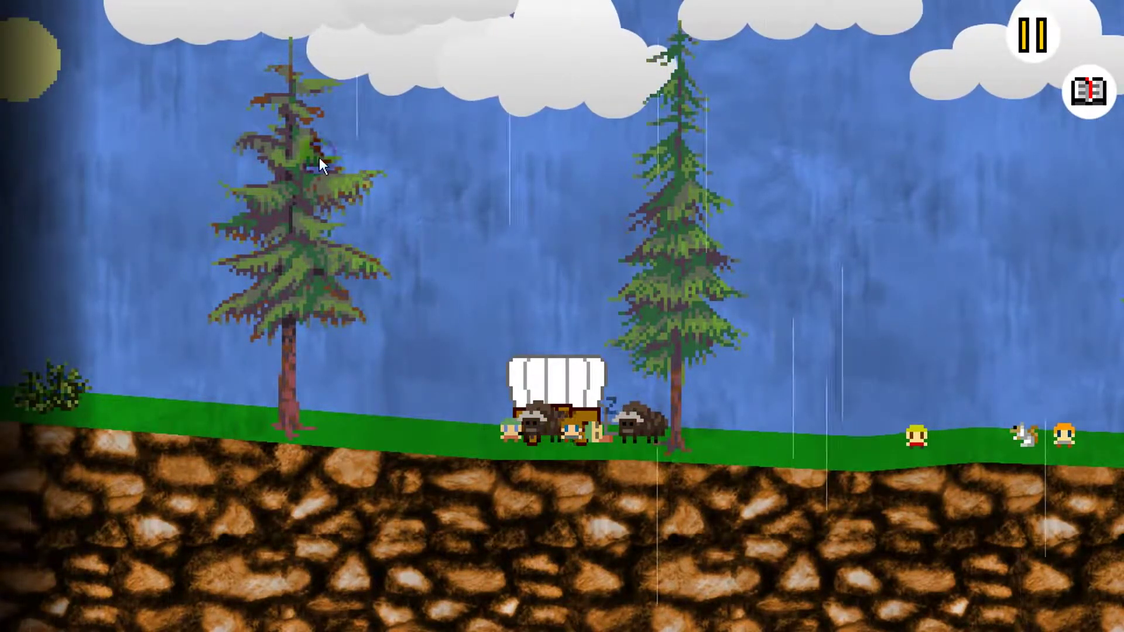
{"action": "mouse_move", "coordinate": [545, 583]}
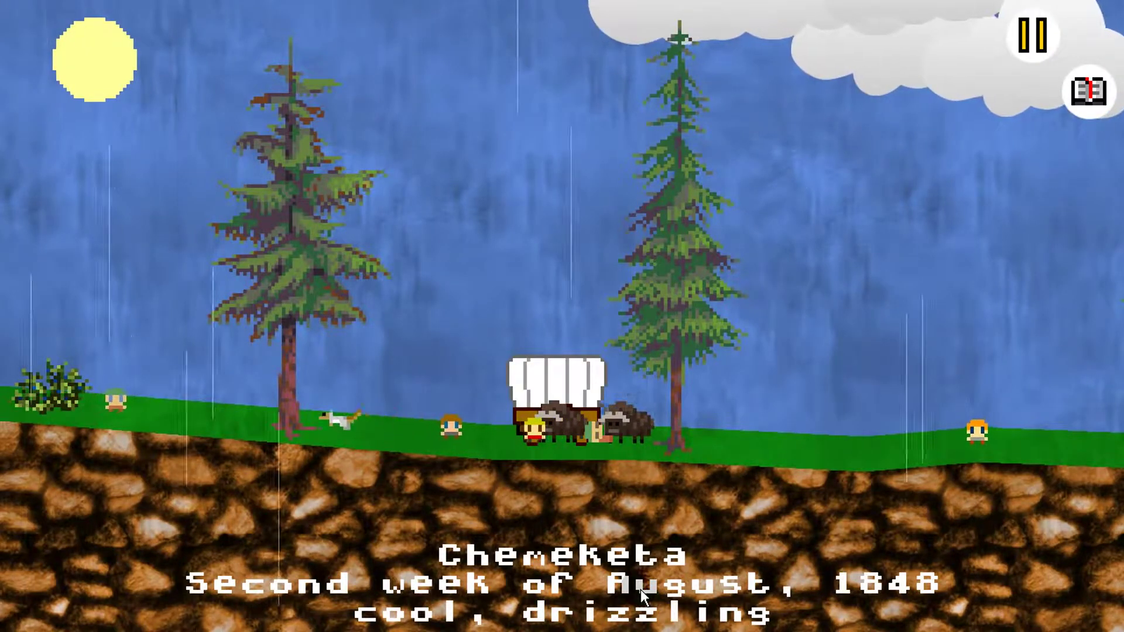
Order the blueberry bush beyond the tree near the wagon harvested and stored.
{"action": "left_click", "coordinate": [267, 343]}
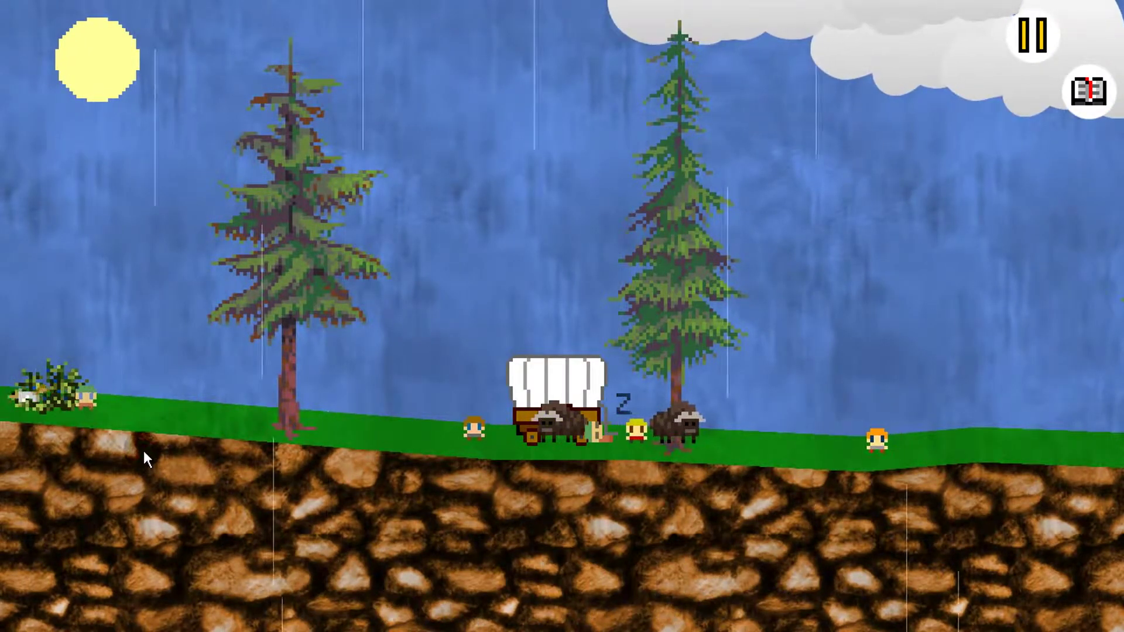
{"action": "left_click", "coordinate": [114, 272]}
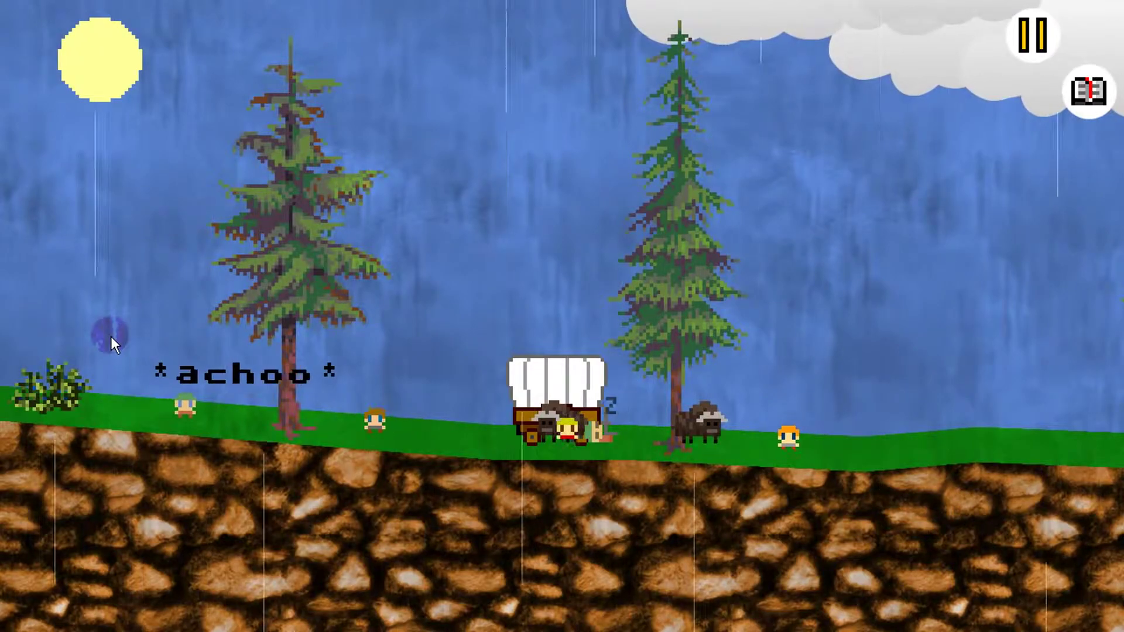
{"action": "left_click_drag", "start_coordinate": [111, 336], "coordinate": [216, 402]}
{"action": "left_click", "coordinate": [233, 402]}
{"action": "left_click", "coordinate": [216, 521]}
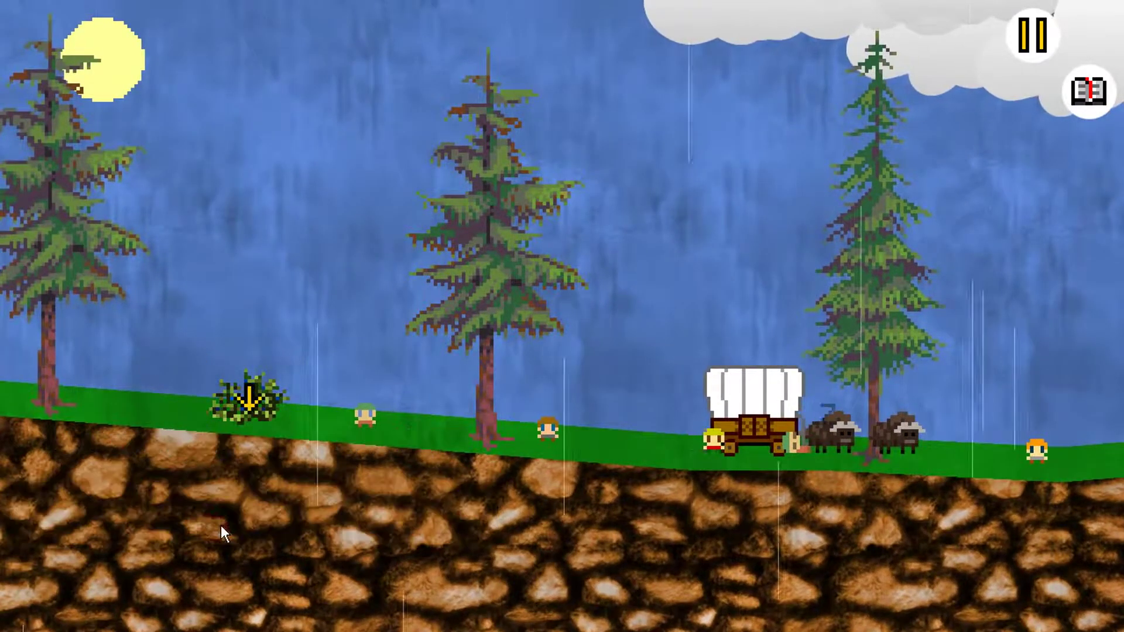
Order the trees on either side of the blueberry bush cut down.
{"action": "left_click", "coordinate": [66, 369]}
{"action": "left_click", "coordinate": [72, 511]}
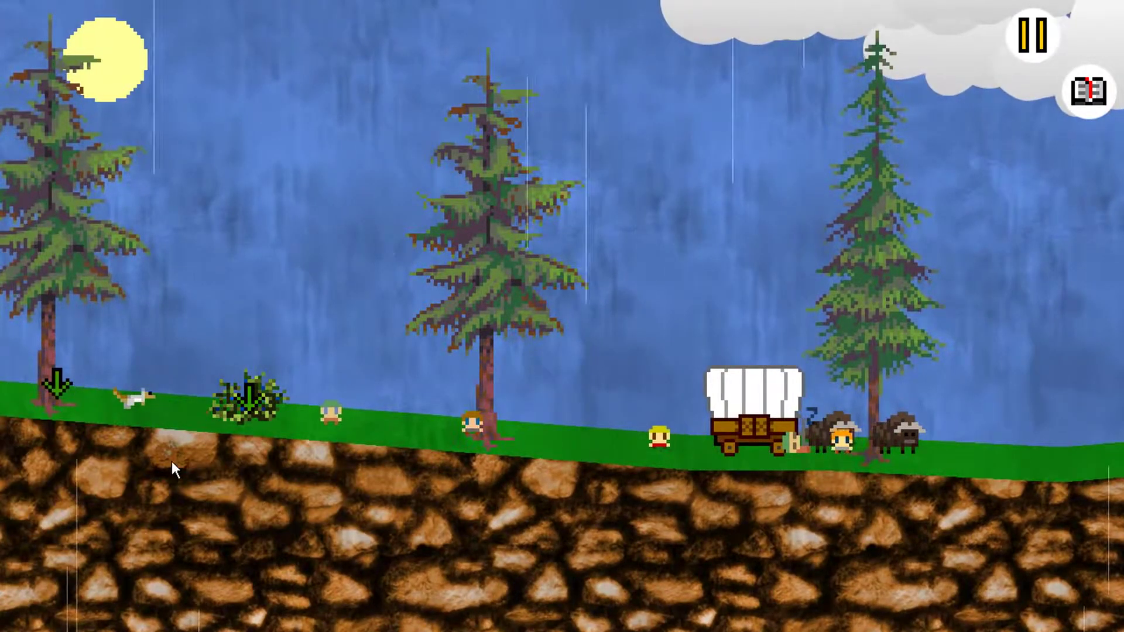
{"action": "left_click", "coordinate": [171, 426]}
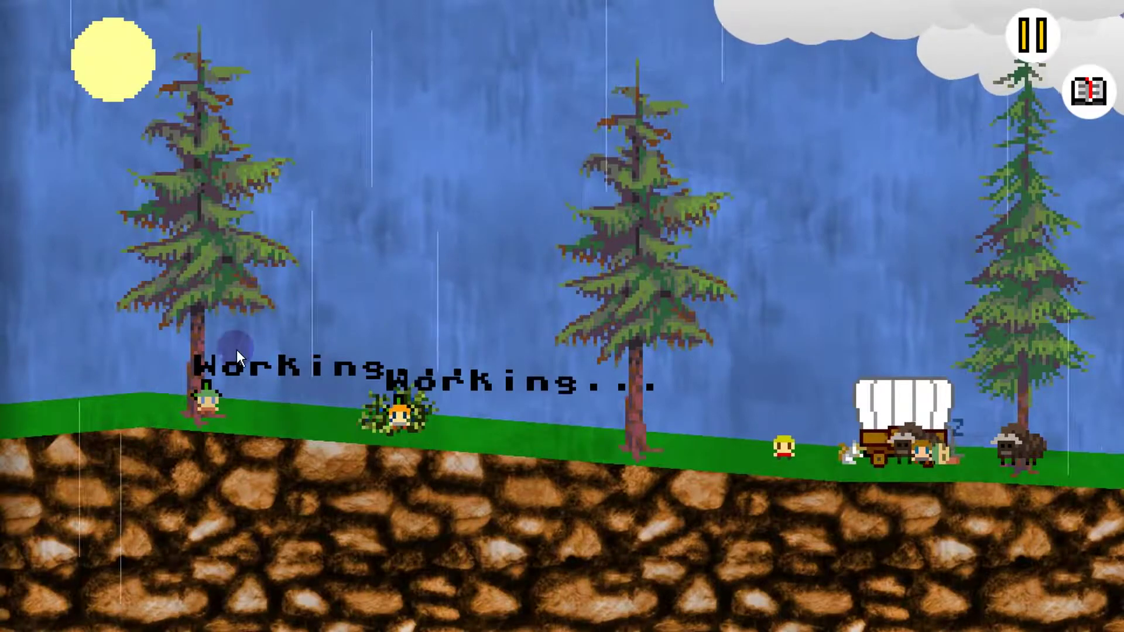
{"action": "left_click", "coordinate": [641, 248]}
{"action": "left_click", "coordinate": [554, 521]}
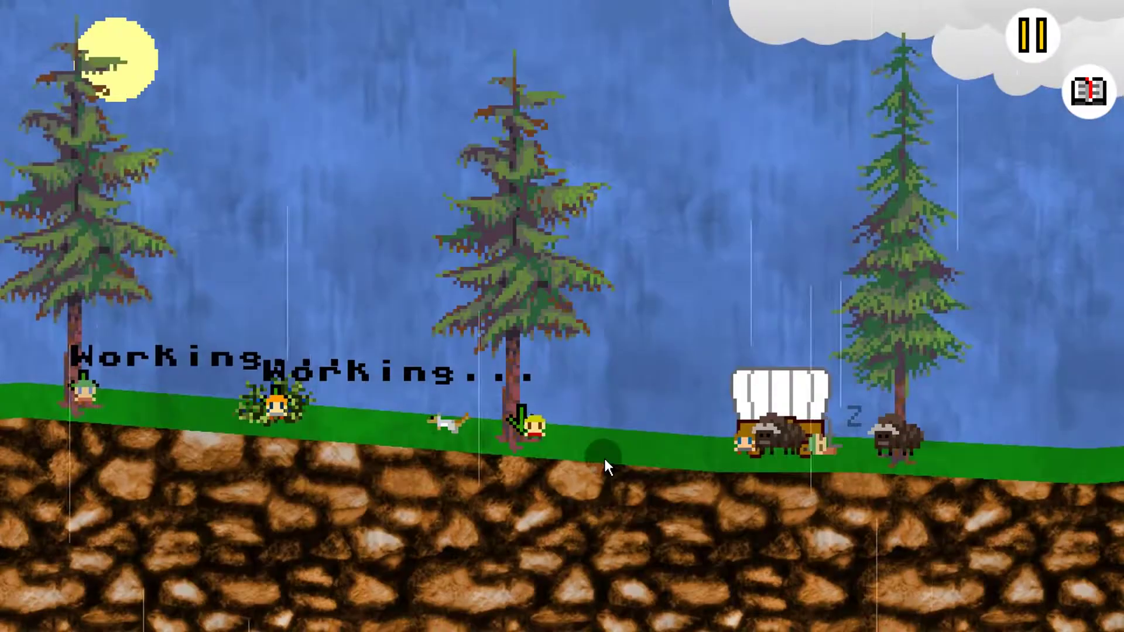
Build a Cabin (Small) on the ground between the tree being cut and the wagon.
{"action": "left_click", "coordinate": [597, 461]}
{"action": "left_click", "coordinate": [585, 514]}
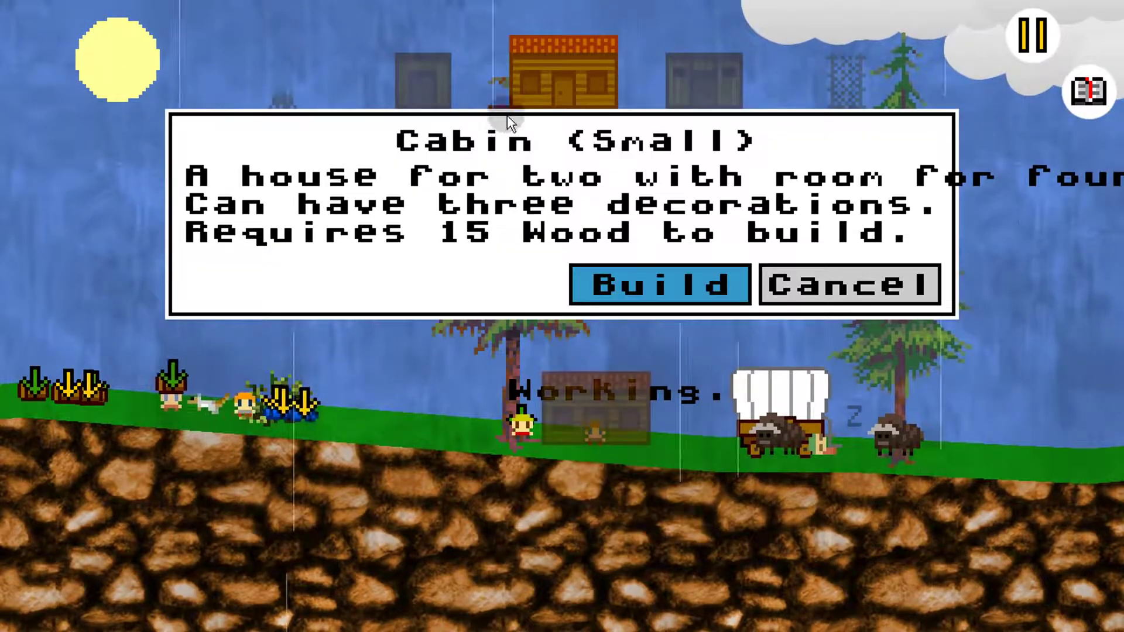
{"action": "left_click", "coordinate": [634, 298]}
Build a blueberry trellis on the ground between the blueberry bush and the cabin site.
{"action": "left_click", "coordinate": [455, 472]}
{"action": "left_click", "coordinate": [459, 492]}
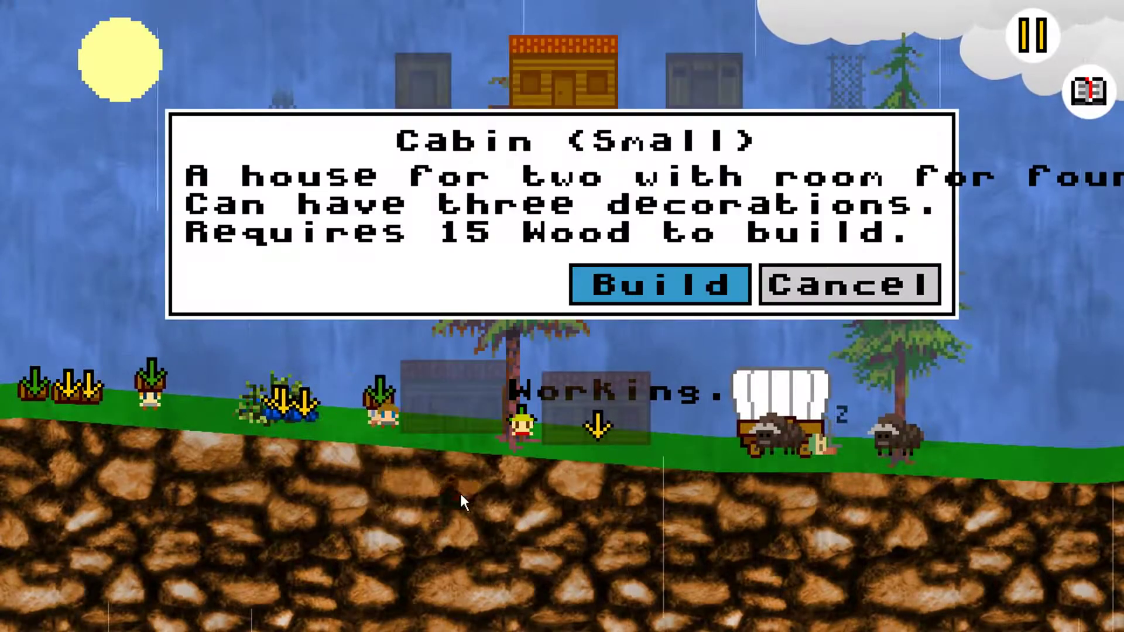
{"action": "left_click", "coordinate": [832, 67]}
{"action": "left_click", "coordinate": [617, 283]}
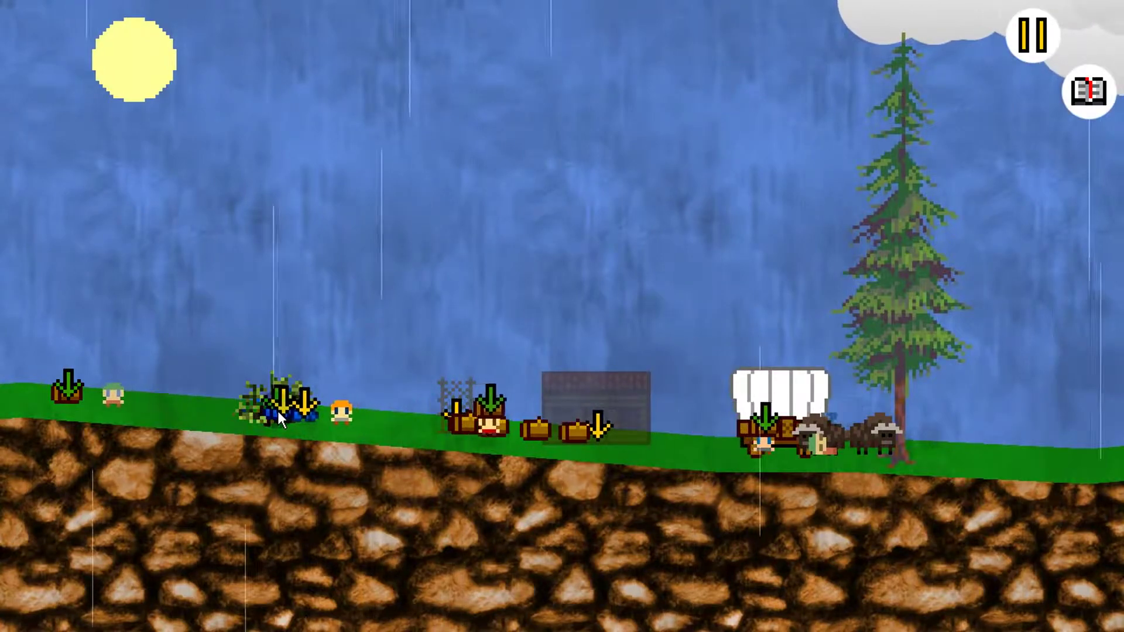
Pause the construction order of the small cabin.
{"action": "left_click", "coordinate": [403, 397]}
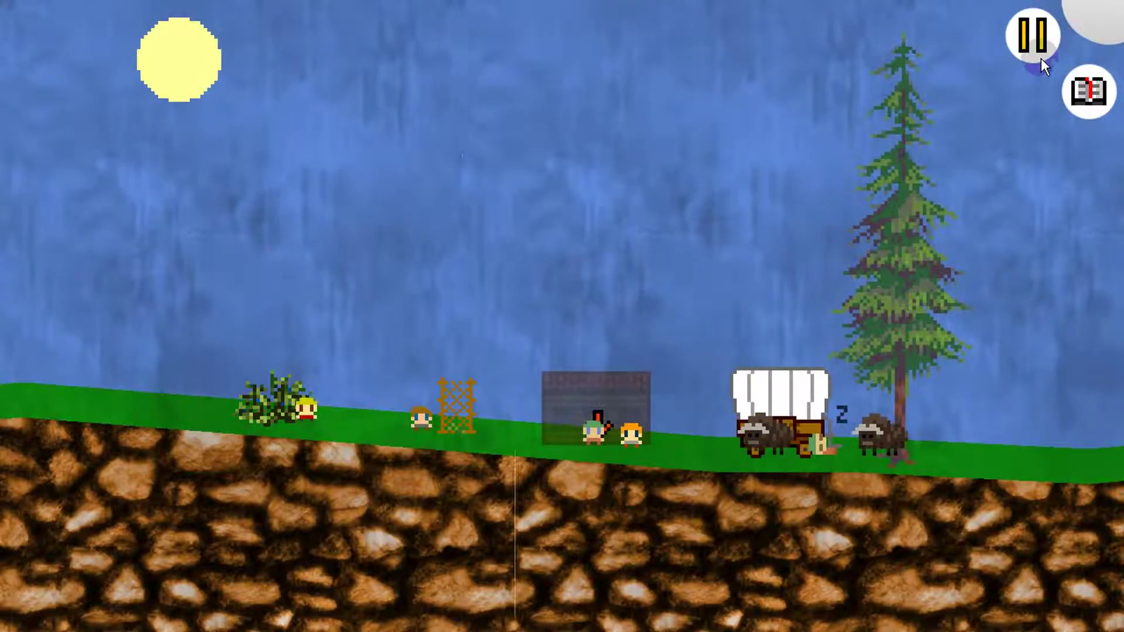
{"action": "left_click", "coordinate": [588, 405]}
{"action": "left_click", "coordinate": [535, 262]}
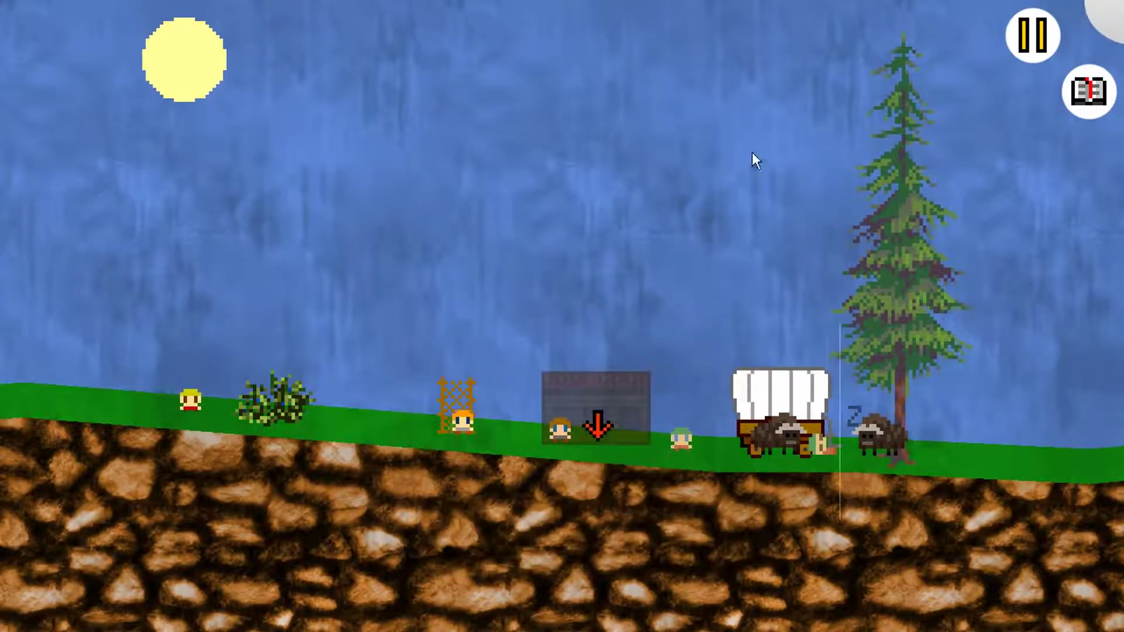
Pause and resume the game repeatedly, and review the Colony Logbook.
{"action": "left_click", "coordinate": [1031, 33]}
{"action": "left_click", "coordinate": [1031, 33]}
{"action": "left_click", "coordinate": [1031, 32]}
{"action": "left_click", "coordinate": [1031, 32]}
{"action": "left_click", "coordinate": [1090, 96]}
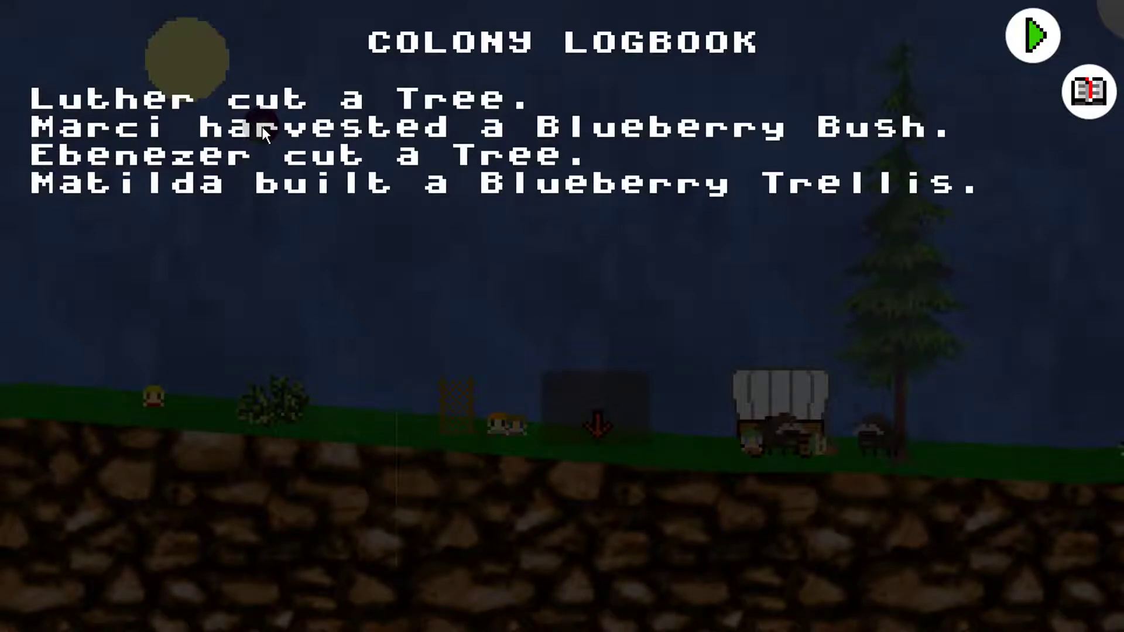
{"action": "left_click", "coordinate": [1088, 92]}
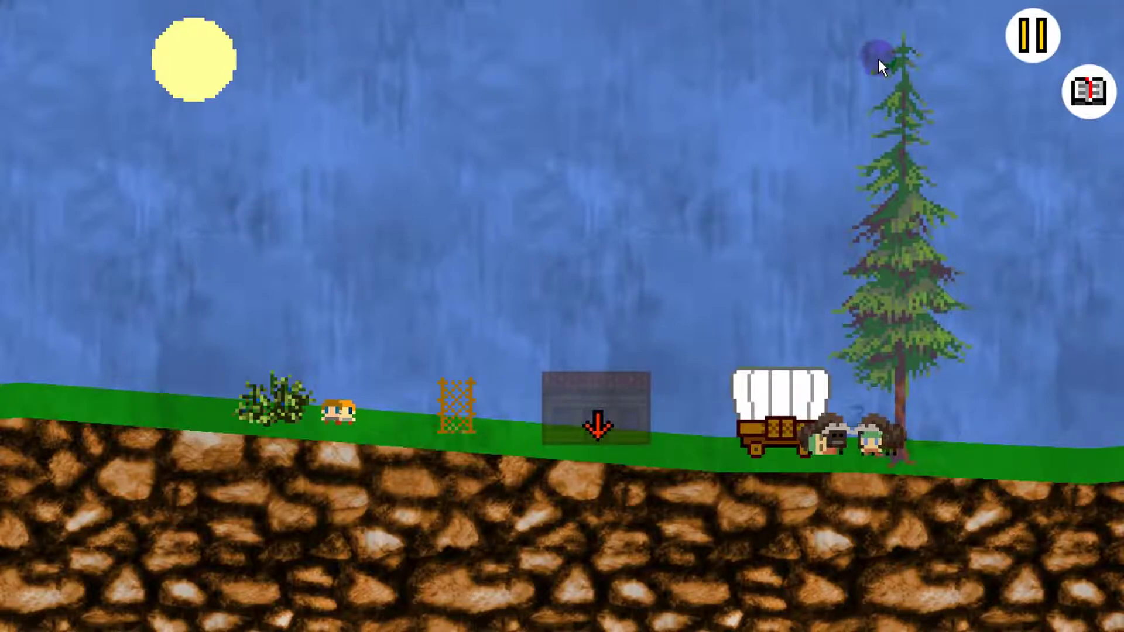
Review the Colony Logbook again, close it and leave the game paused.
{"action": "left_click", "coordinate": [1075, 88]}
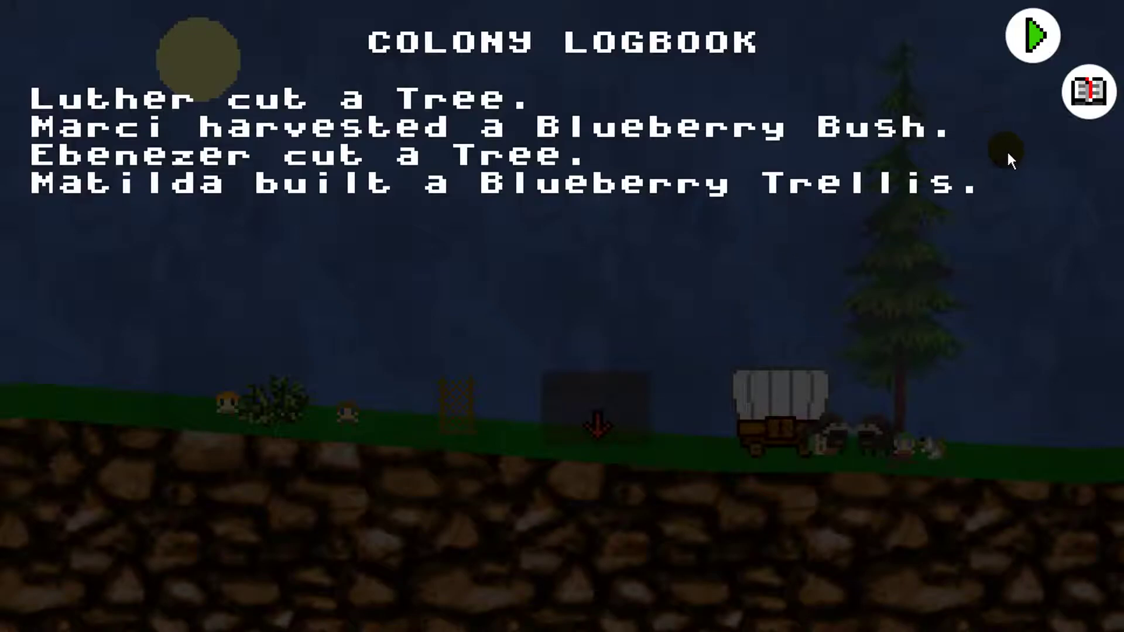
{"action": "left_click", "coordinate": [1062, 101]}
{"action": "left_click", "coordinate": [1025, 51]}
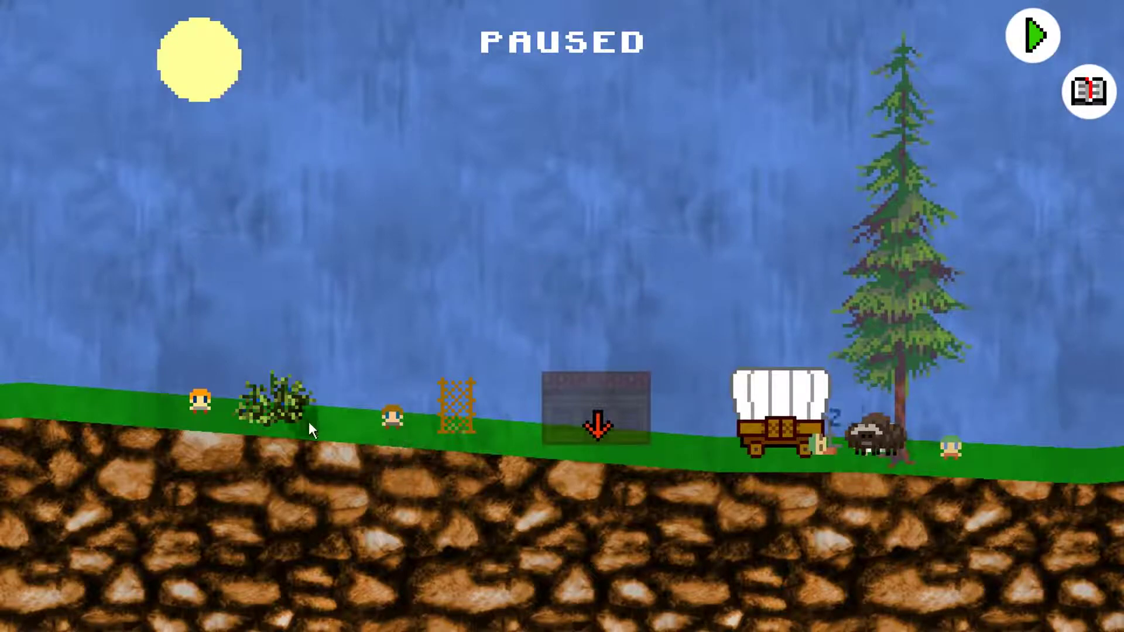
Inspect the unfinished cabin's order options and give the blueberry bush a Harvest and Store order.
{"action": "left_click", "coordinate": [268, 393]}
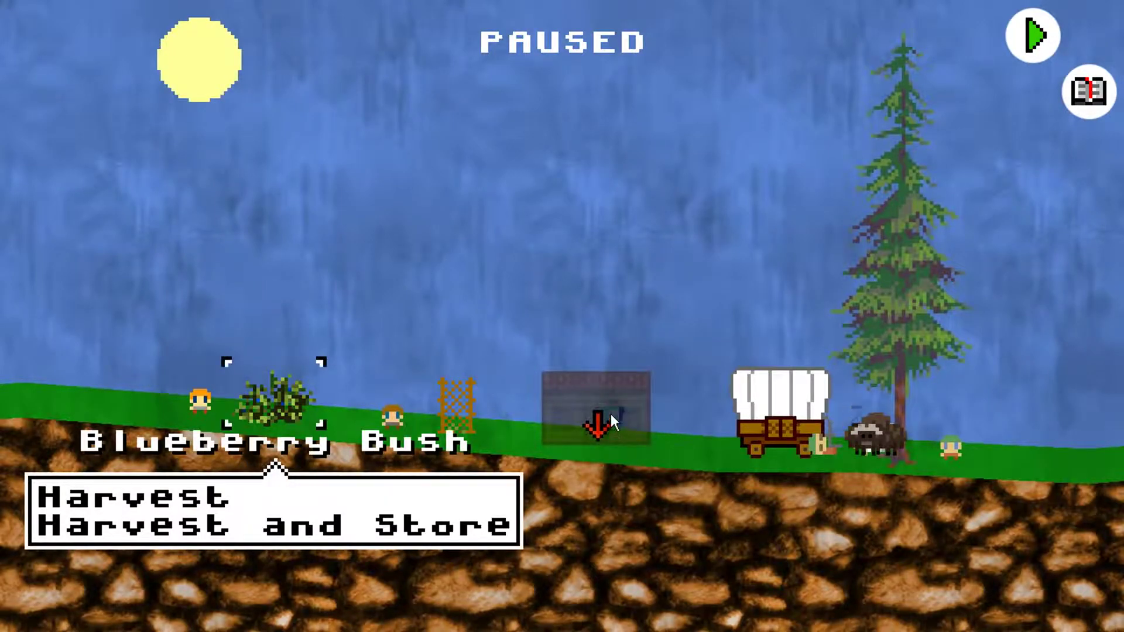
{"action": "left_click", "coordinate": [610, 414]}
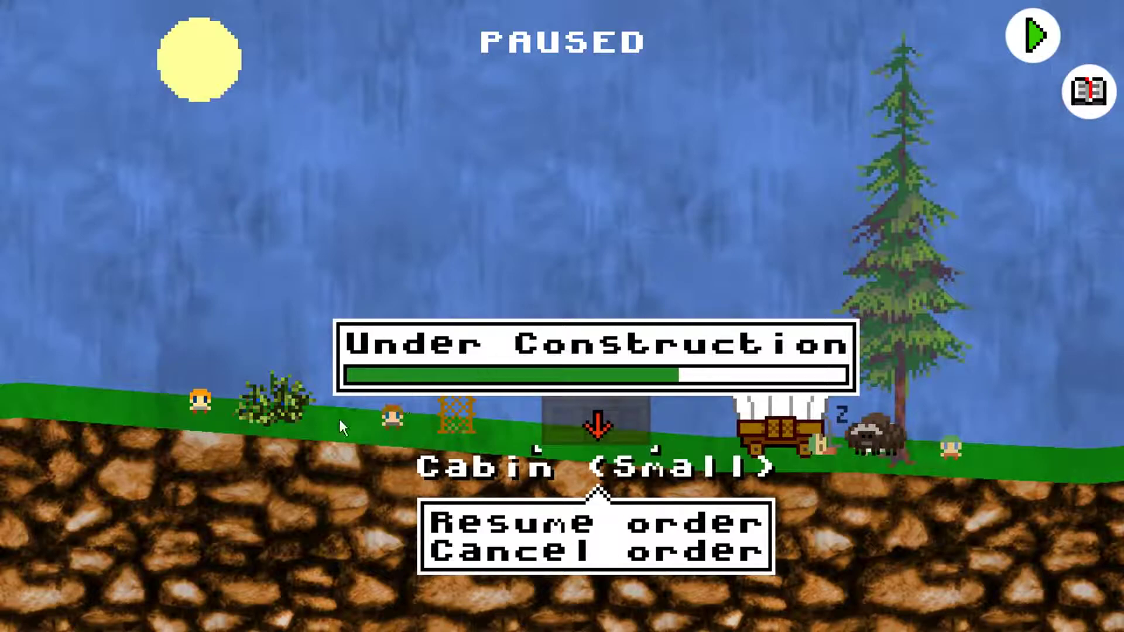
{"action": "left_click", "coordinate": [256, 404]}
{"action": "left_click", "coordinate": [258, 523]}
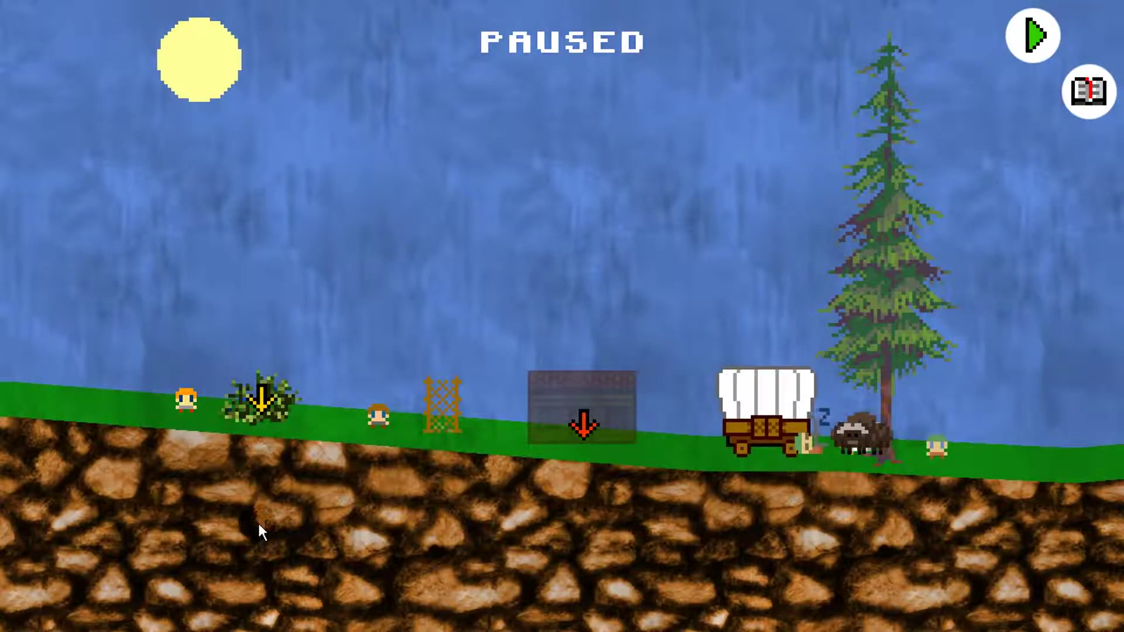
Open and close the Colony Logbook with the game paused and running, and leave the game resumed.
{"action": "left_click", "coordinate": [1090, 96]}
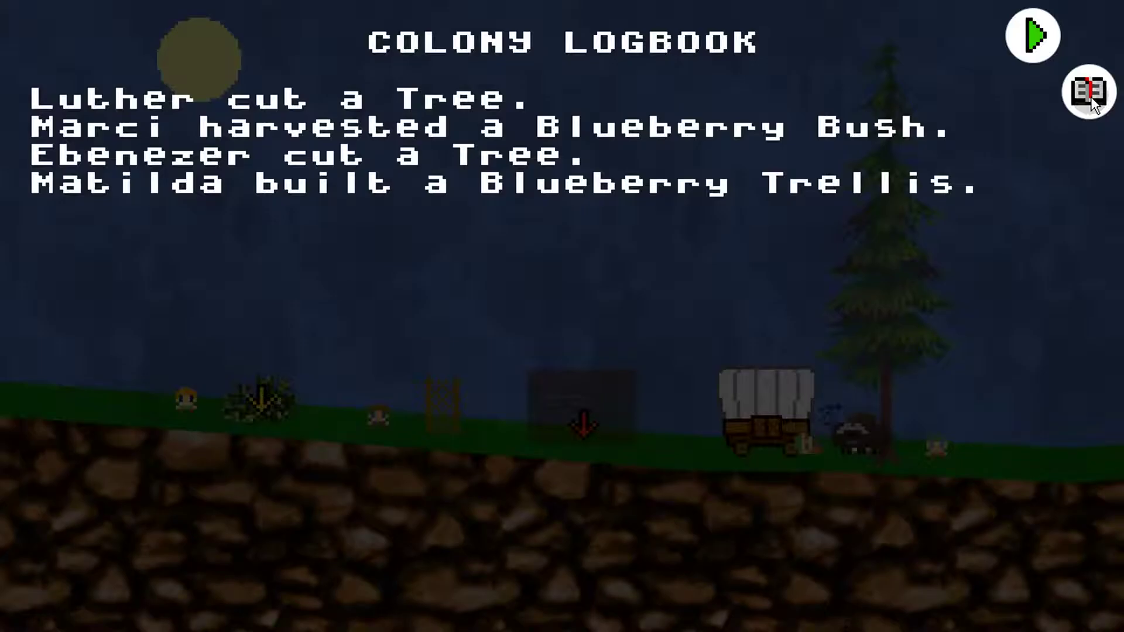
{"action": "left_click", "coordinate": [1090, 96]}
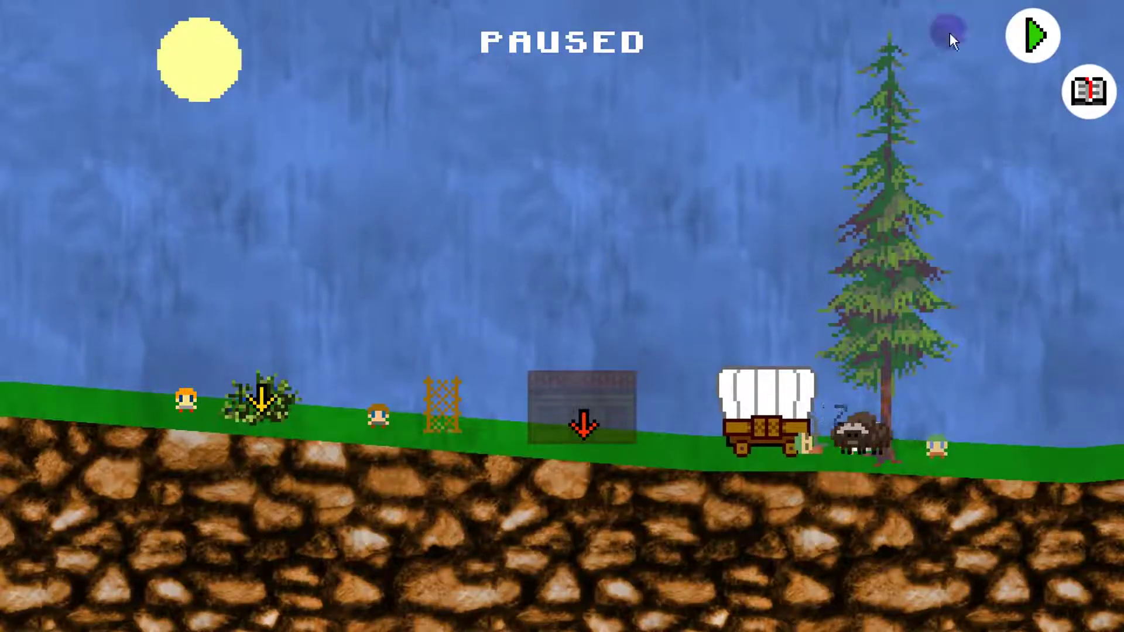
{"action": "left_click", "coordinate": [1042, 44]}
{"action": "left_click", "coordinate": [1091, 96]}
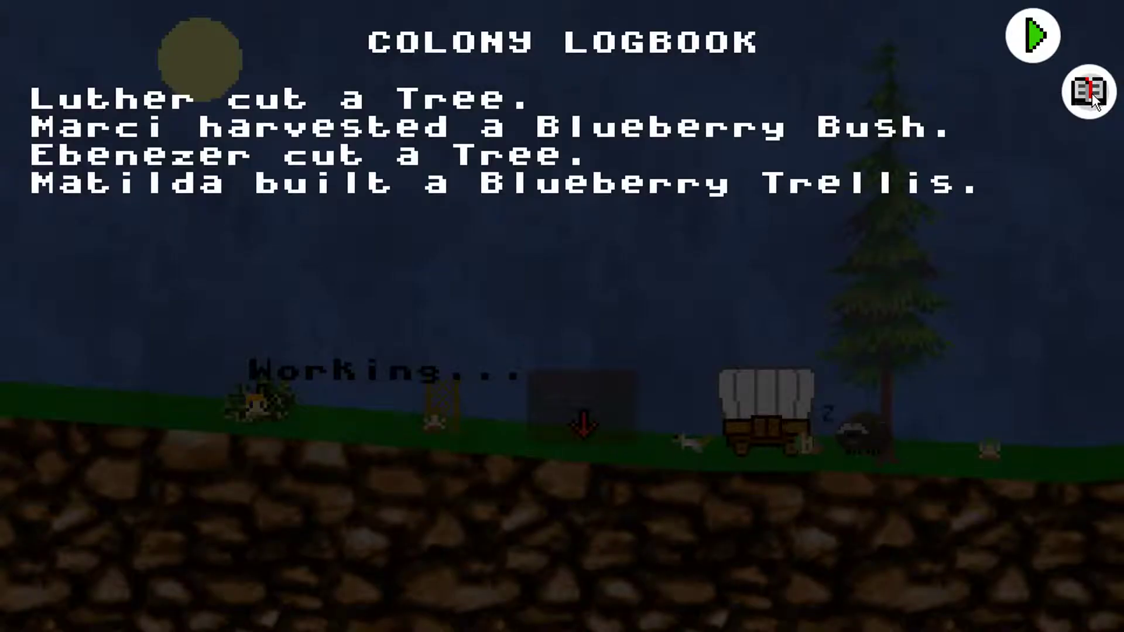
{"action": "left_click", "coordinate": [1092, 93]}
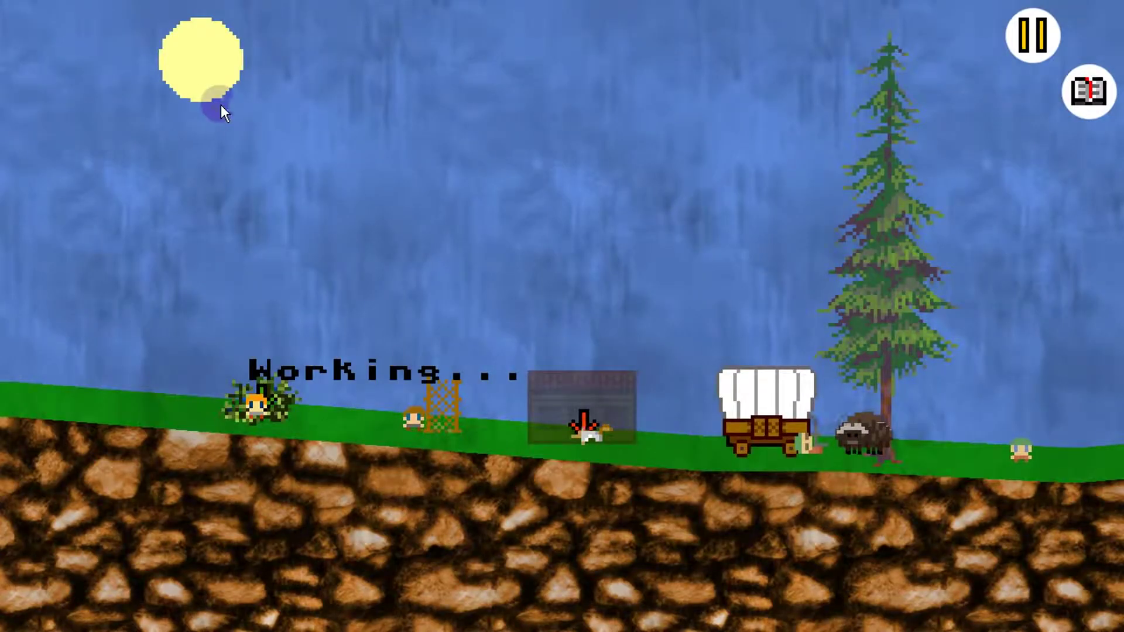
{"action": "left_click", "coordinate": [1084, 98]}
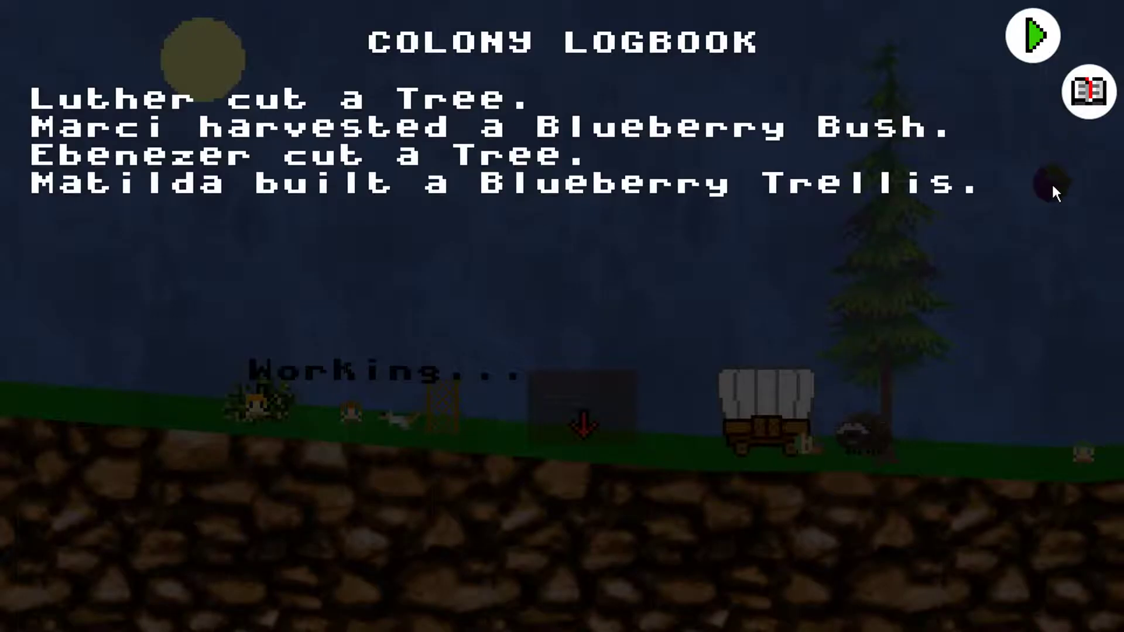
{"action": "left_click", "coordinate": [1029, 46]}
{"action": "left_click", "coordinate": [1090, 93]}
{"action": "left_click", "coordinate": [1039, 38]}
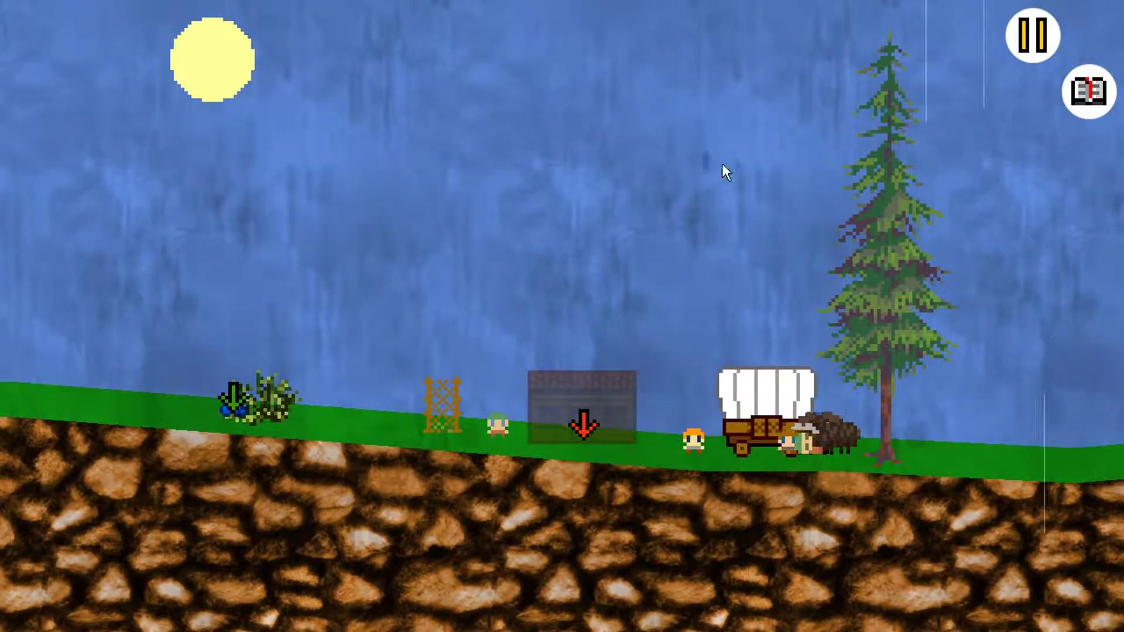
View the colony's date and weather and survey the terrain as far as the fish pond.
{"action": "left_click_drag", "start_coordinate": [386, 142], "coordinate": [723, 619]}
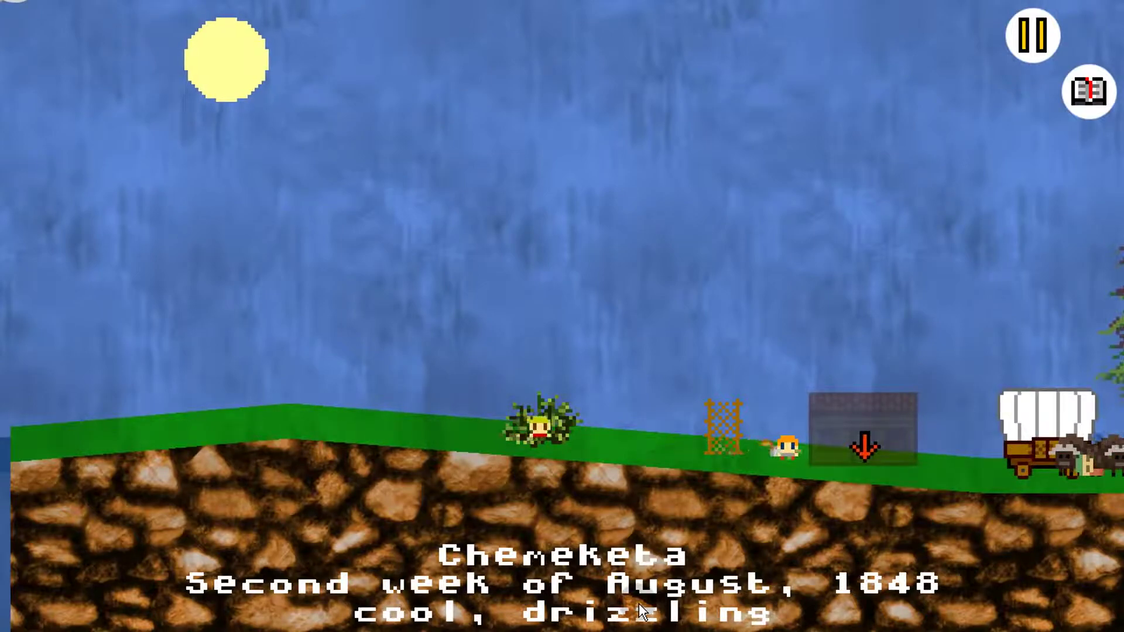
{"action": "key", "text": "Left"}
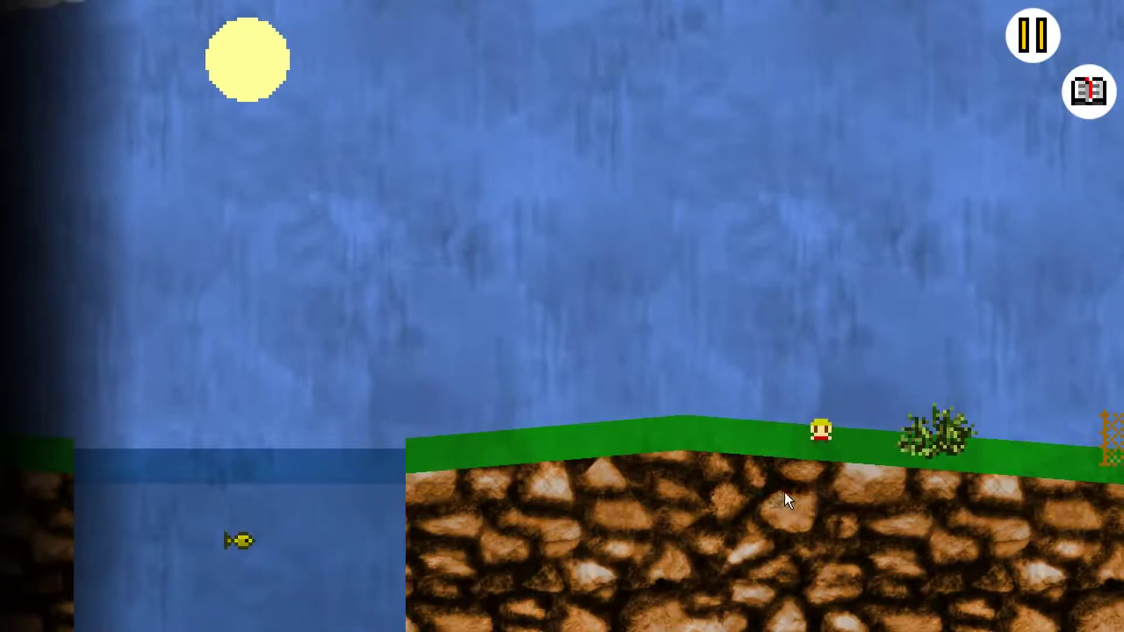
{"action": "key", "text": "Right"}
{"action": "key", "text": "d"}
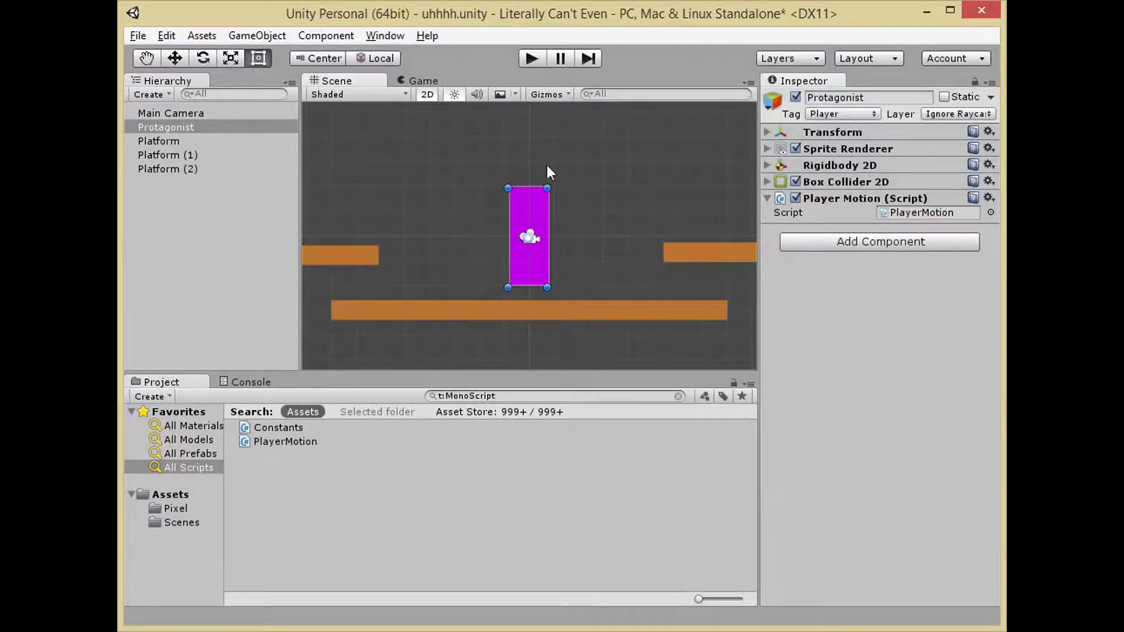
Switch to the uhhhh scene in Unity, run it, and test moving and jumping the purple protagonist both ways.
{"action": "left_click", "coordinate": [531, 61]}
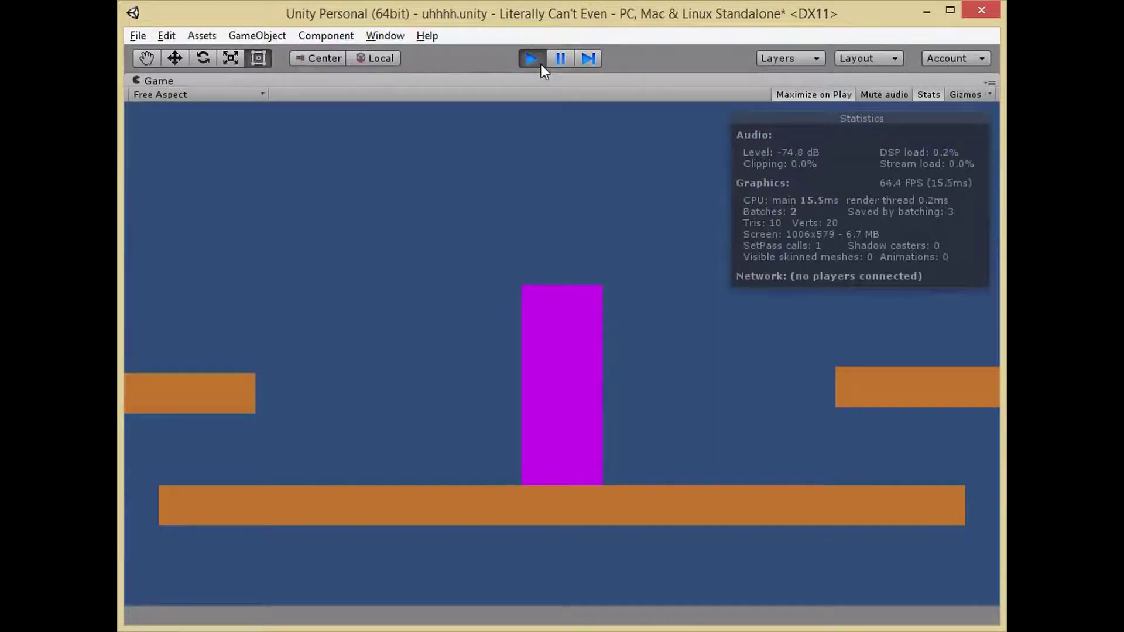
{"action": "key", "text": "Left"}
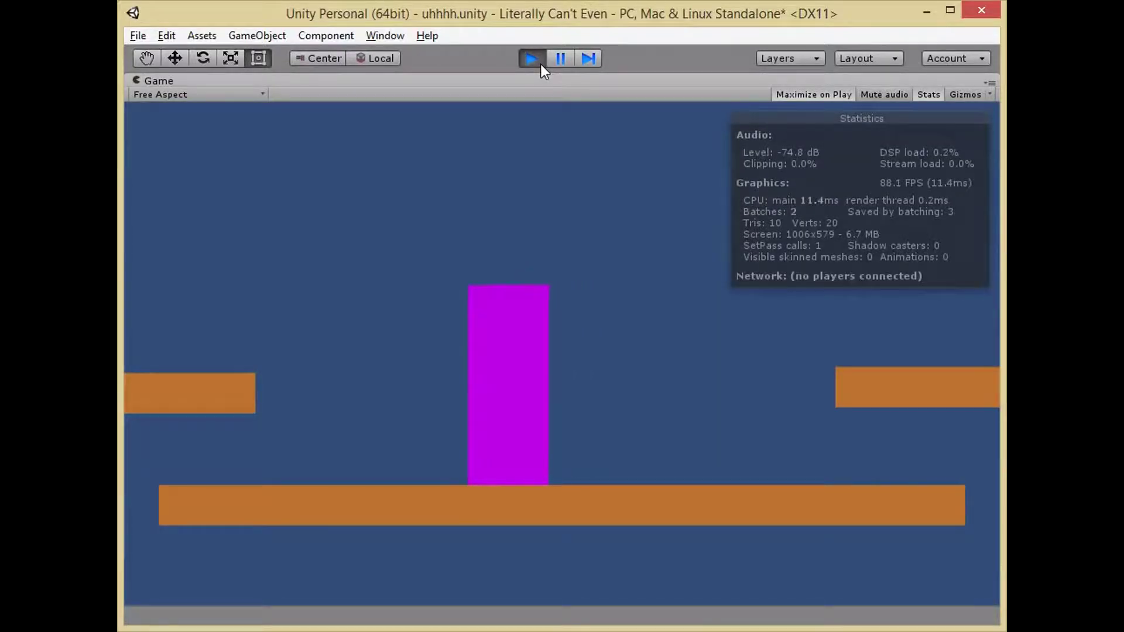
{"action": "key", "text": "space"}
{"action": "key", "text": "Right"}
{"action": "key", "text": "space"}
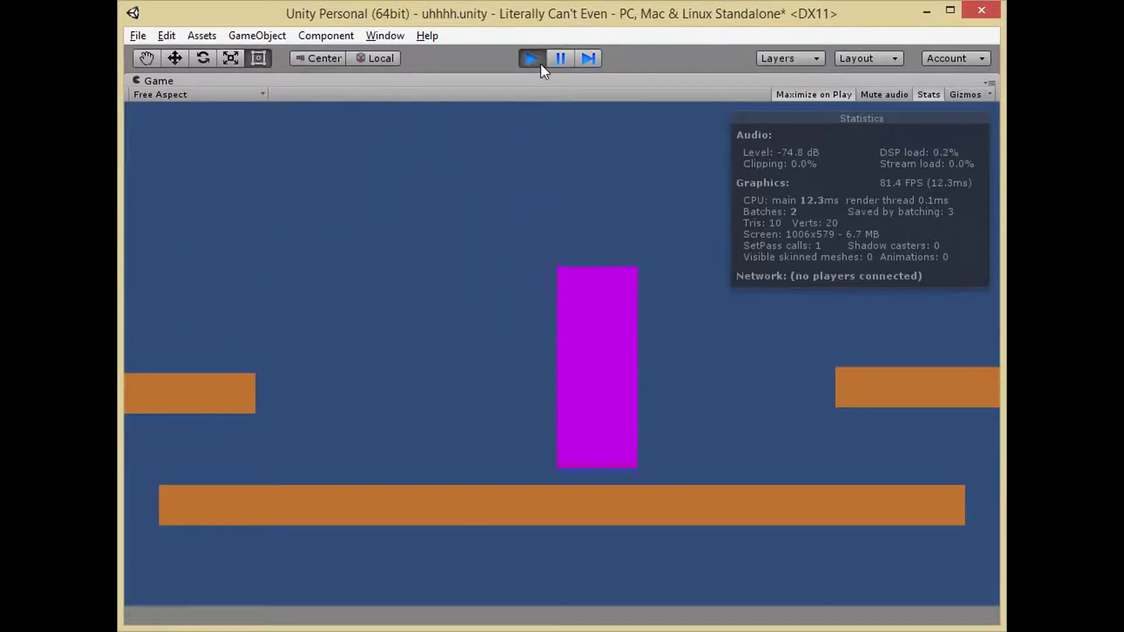
Keep jumping the purple protagonist over the long orange platform, changing direction in mid-air.
{"action": "key", "text": "space"}
{"action": "key", "text": "Right"}
{"action": "key", "text": "space"}
{"action": "key", "text": "Left"}
{"action": "key", "text": "Right"}
{"action": "key", "text": "Left"}
{"action": "key", "text": "space"}
{"action": "key", "text": "Left"}
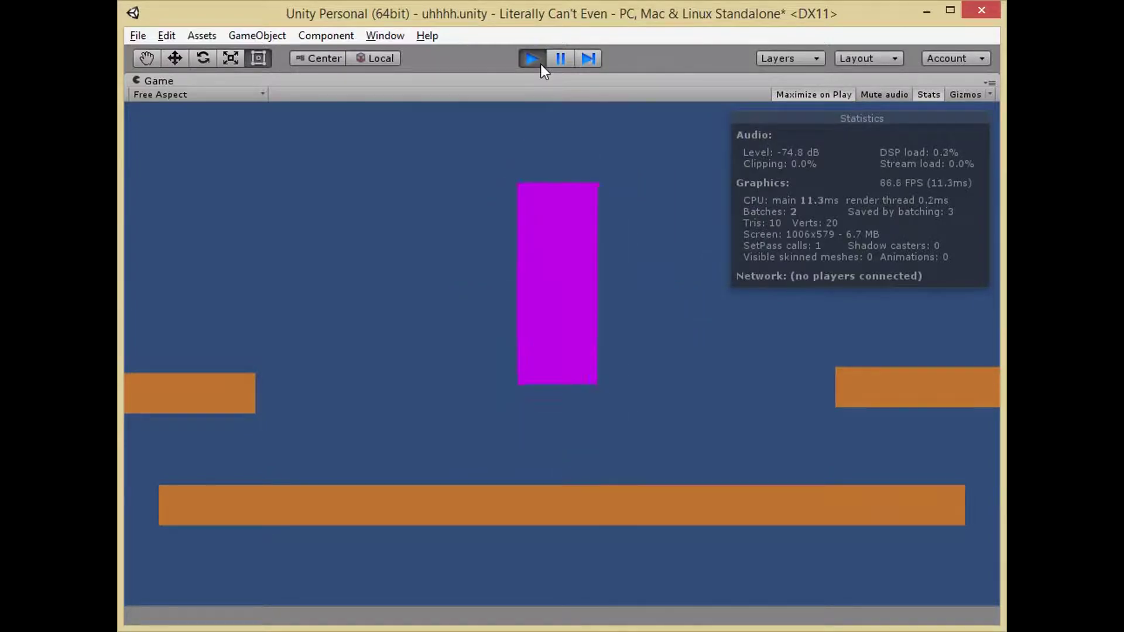
Jump the purple protagonist above the long orange platform while rapidly reversing its horizontal direction in mid-air.
{"action": "key", "text": "Right"}
{"action": "key", "text": "Left"}
{"action": "key", "text": "Right"}
{"action": "key", "text": "Left"}
{"action": "key", "text": "space"}
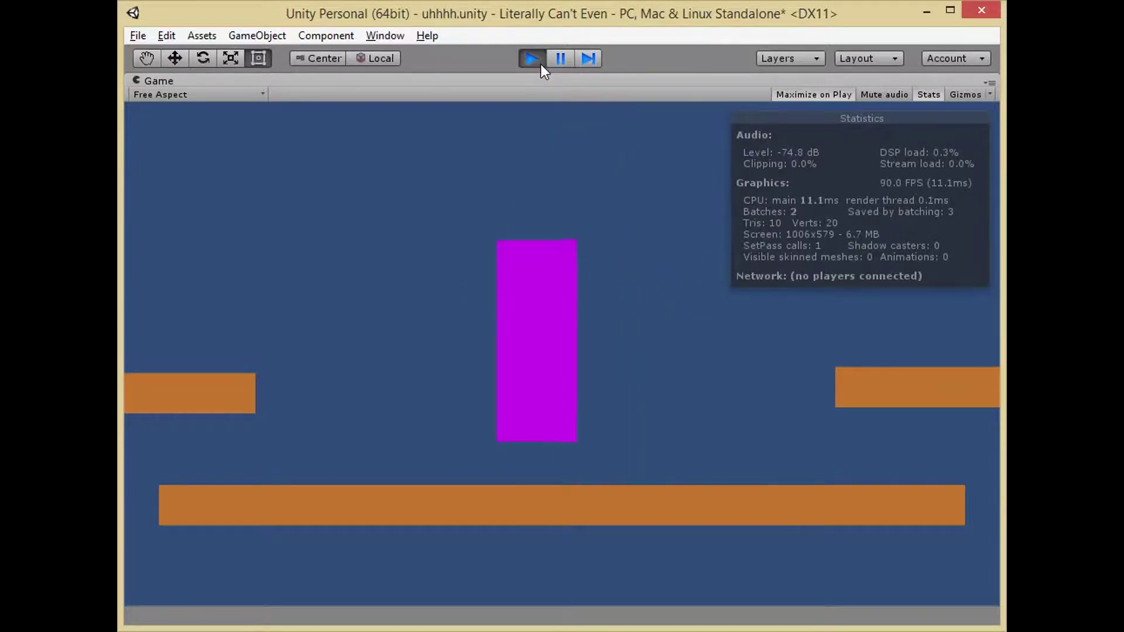
{"action": "key", "text": "Right"}
{"action": "key", "text": "Left"}
{"action": "key", "text": "Right"}
{"action": "key", "text": "Left"}
Jump the protagonist between the long platform and the raised platforms on both sides, and stop the play test.
{"action": "key", "text": "Left"}
{"action": "key", "text": "space"}
{"action": "key", "text": "Right"}
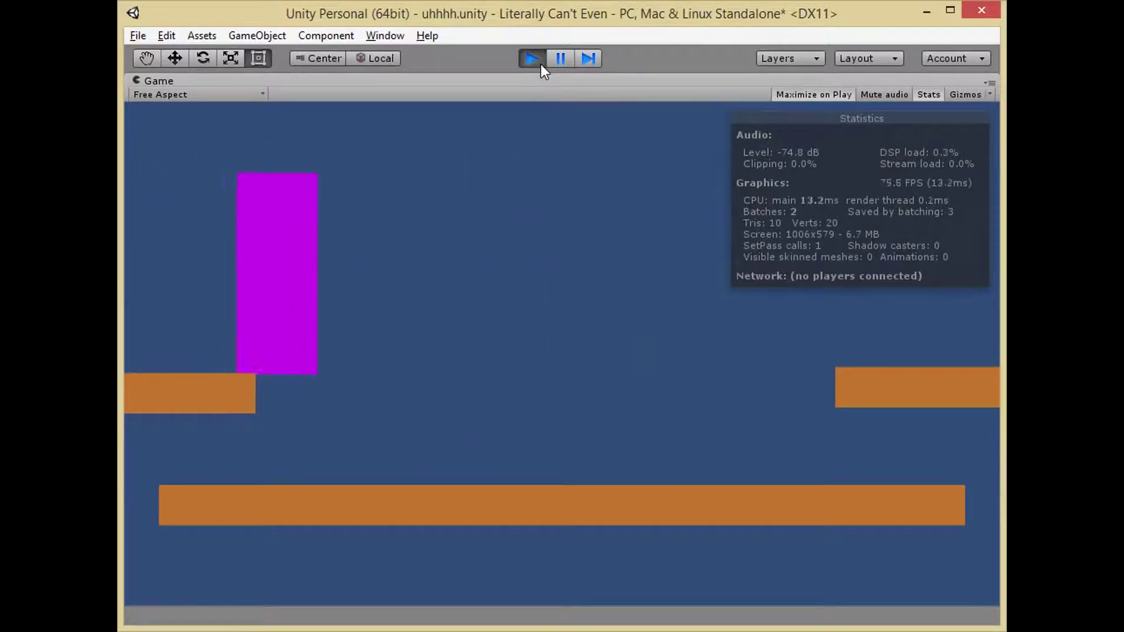
{"action": "key", "text": "Right"}
{"action": "key", "text": "space"}
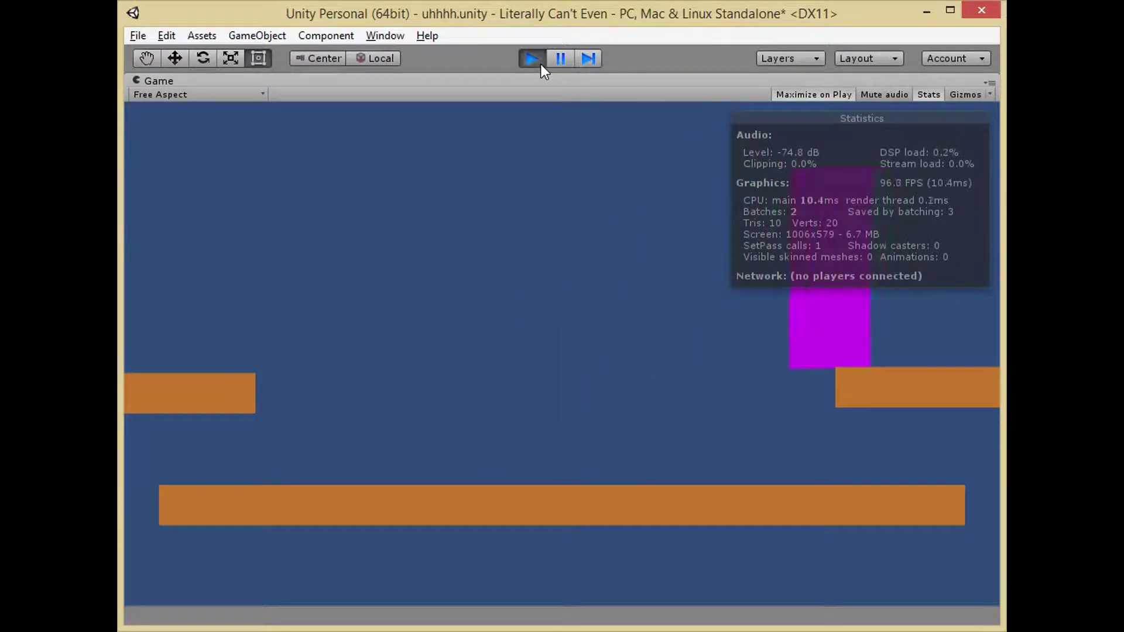
{"action": "key", "text": "Left"}
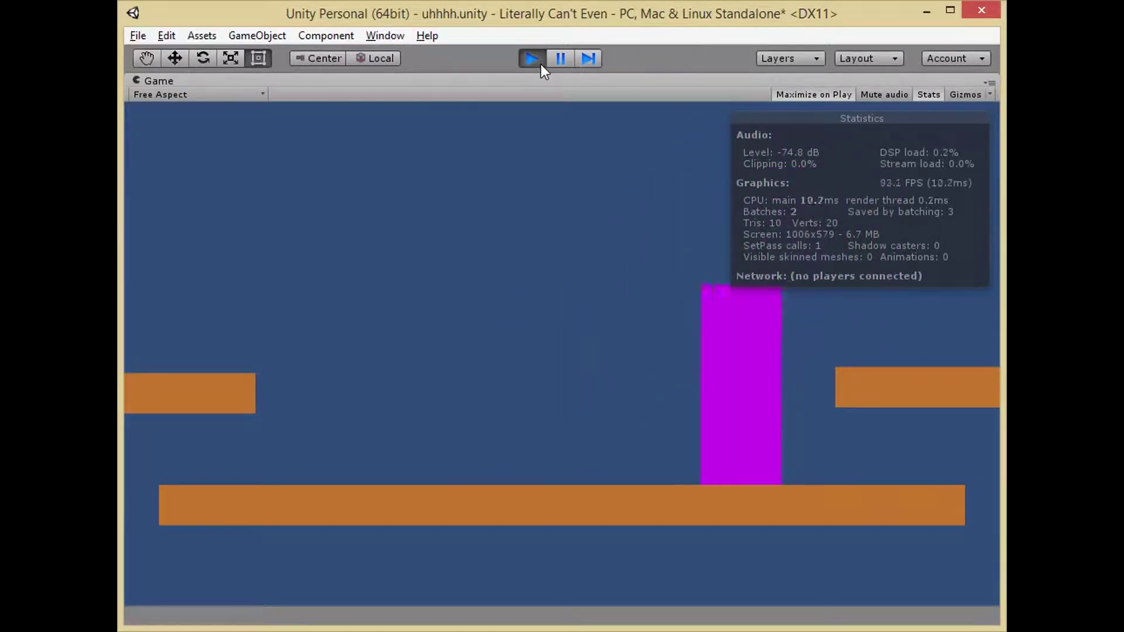
{"action": "key", "text": "space"}
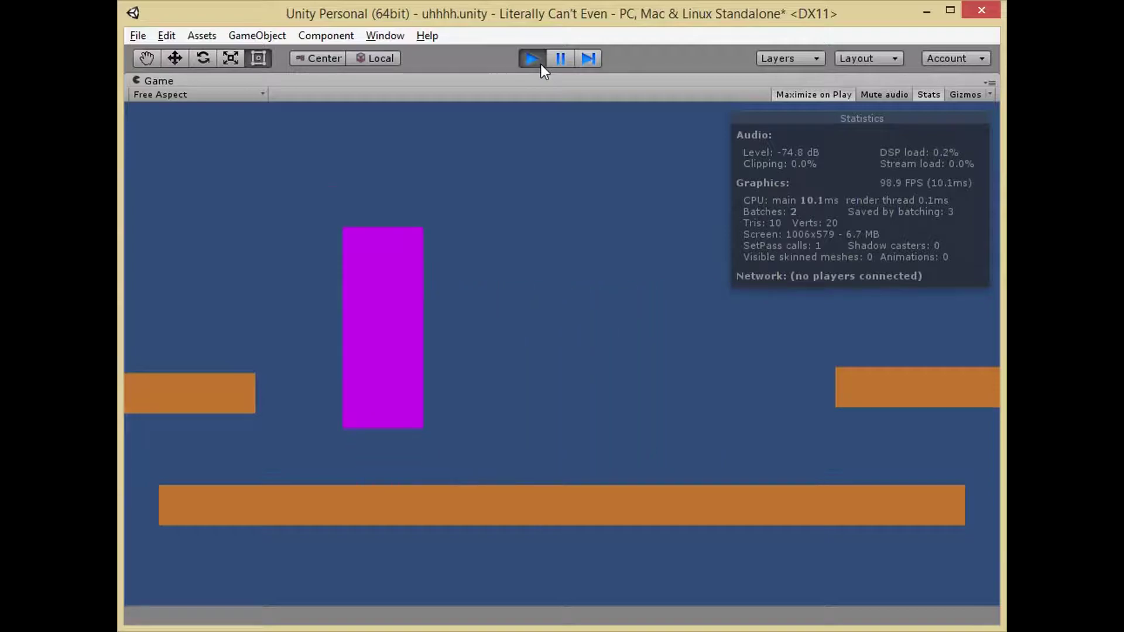
{"action": "key", "text": "Right"}
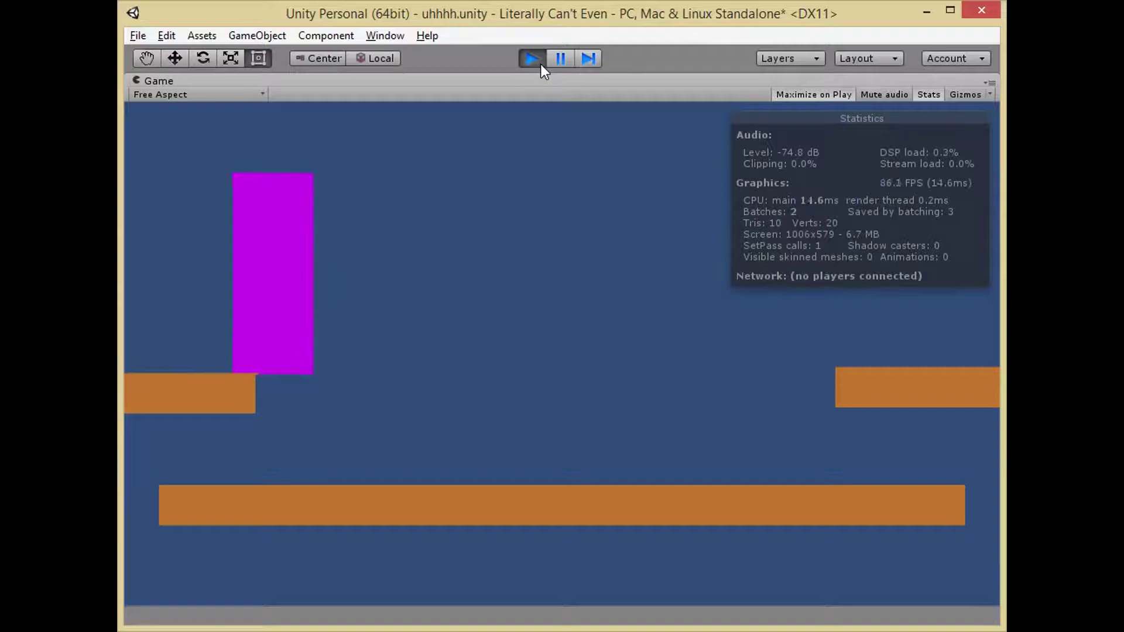
{"action": "key", "text": "Right"}
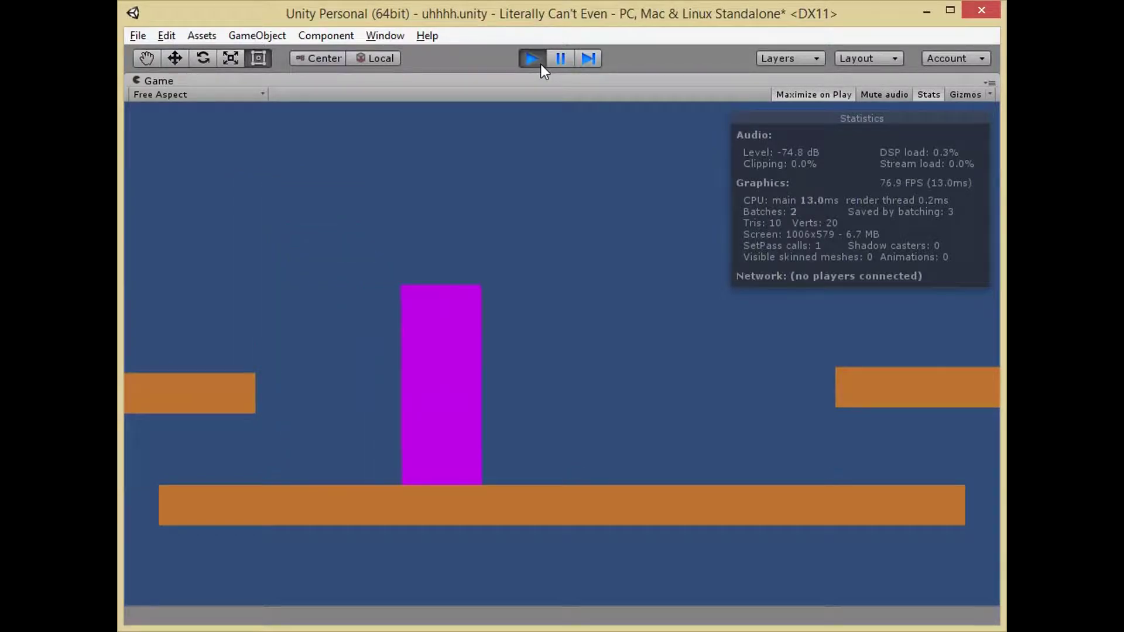
{"action": "left_click", "coordinate": [531, 54]}
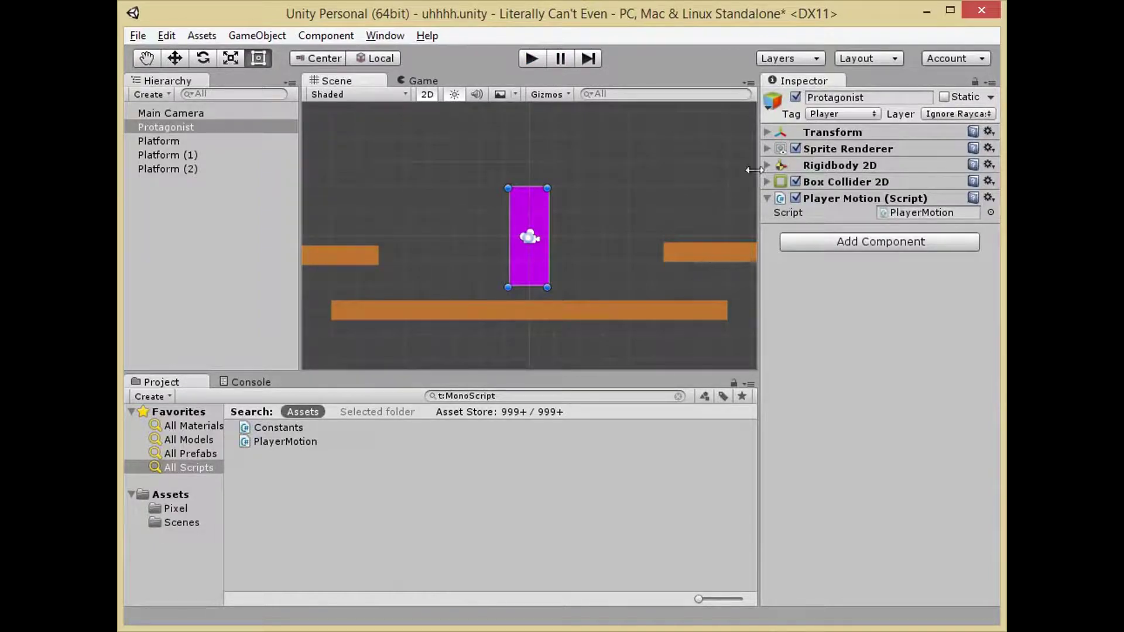
Set the Protagonist's Rigidbody 2D Gravity Scale to 0.1, save the scene, and briefly run it to test the jump.
{"action": "left_click", "coordinate": [766, 165]}
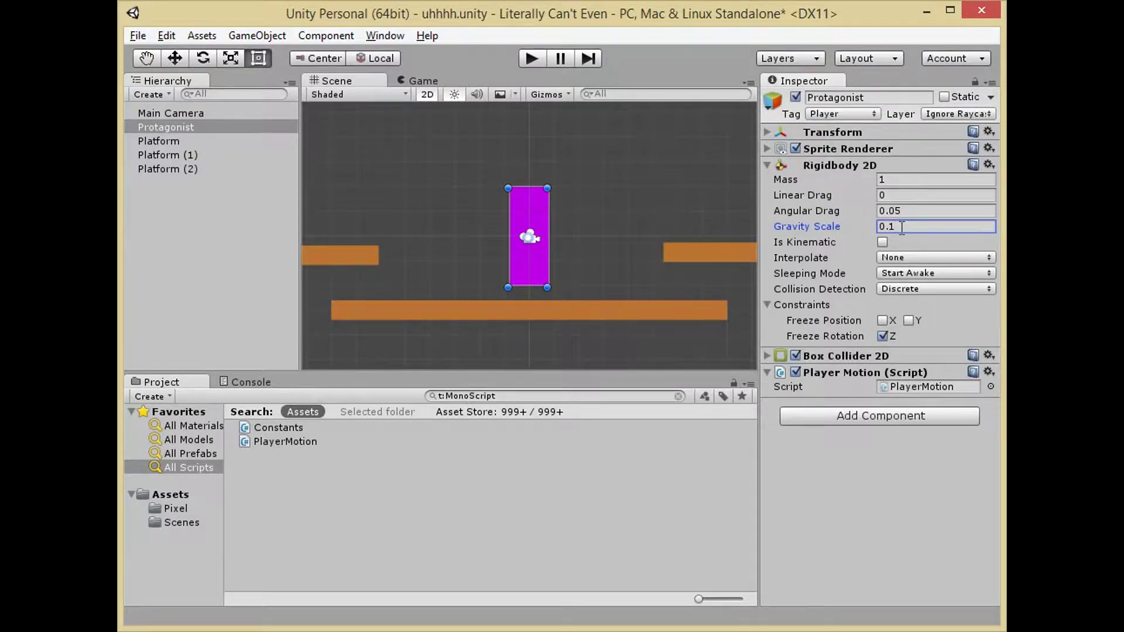
{"action": "key", "text": "ctrl+s"}
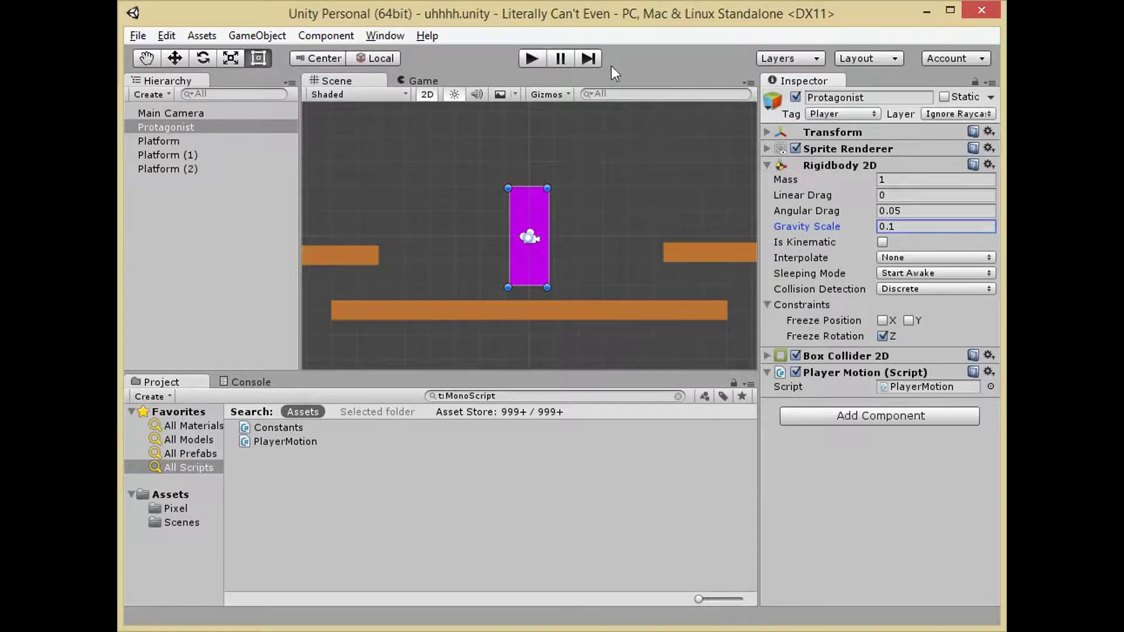
{"action": "left_click", "coordinate": [526, 58]}
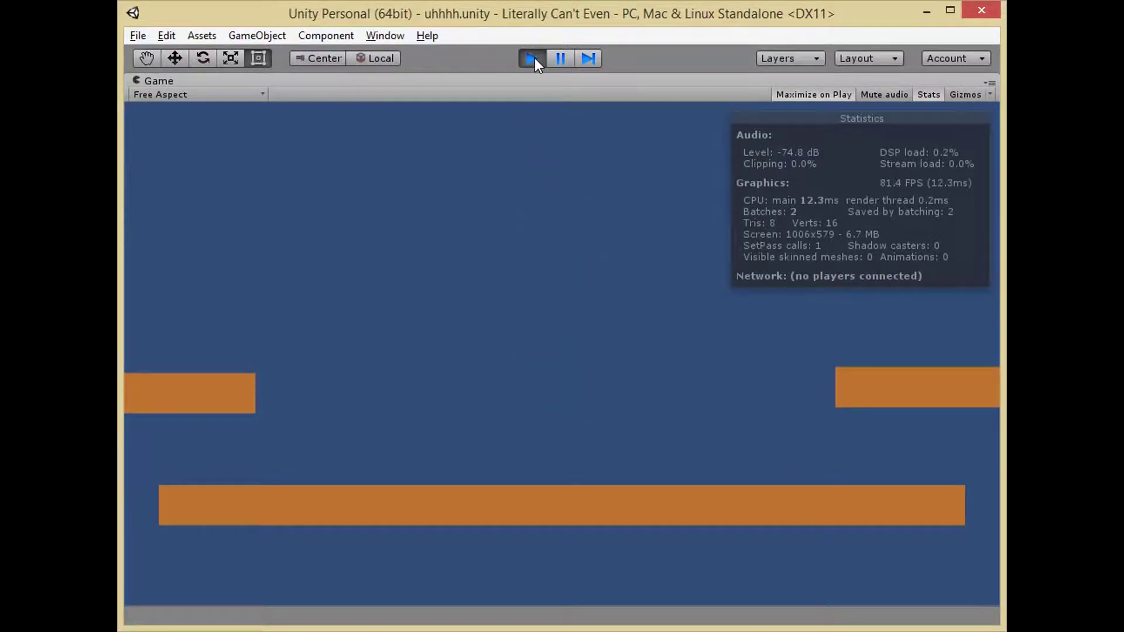
{"action": "left_click", "coordinate": [535, 58]}
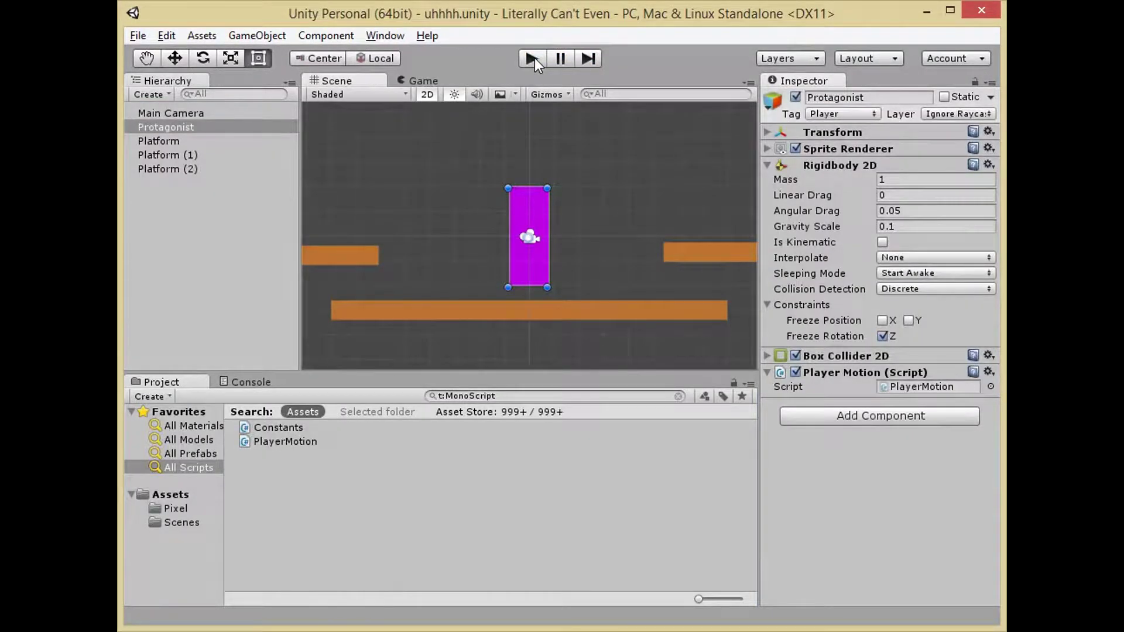
Read through the whole PlayerMotion script in a maximized Inspector, and restore the normal editor layout.
{"action": "left_click", "coordinate": [286, 441]}
{"action": "right_click", "coordinate": [808, 85]}
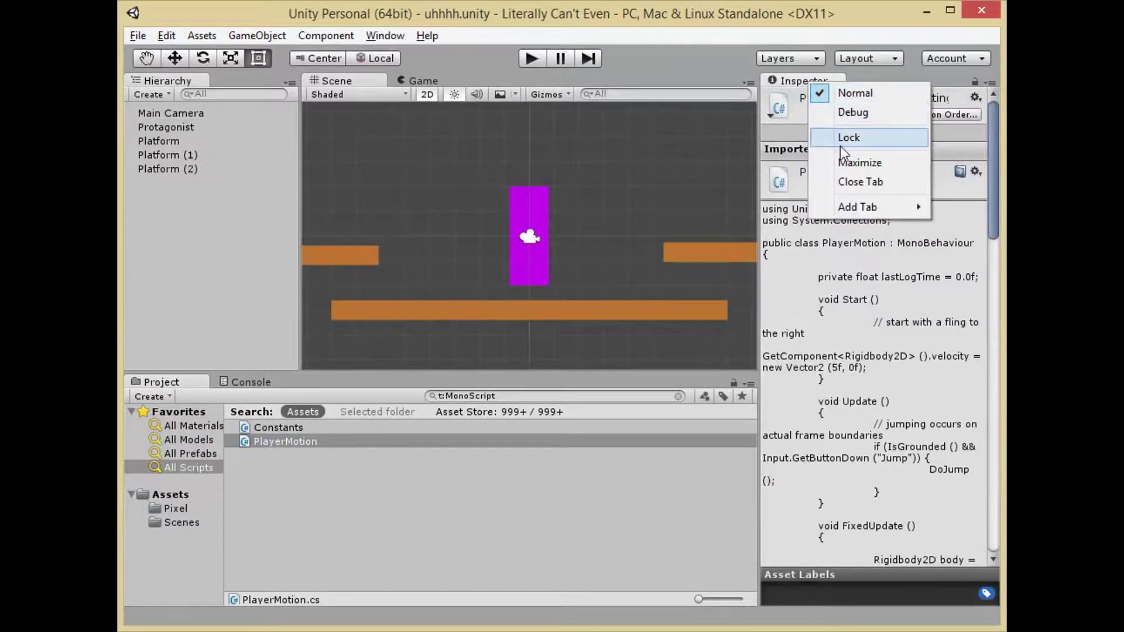
{"action": "left_click", "coordinate": [847, 163]}
{"action": "left_click_drag", "start_coordinate": [991, 139], "coordinate": [958, 390]}
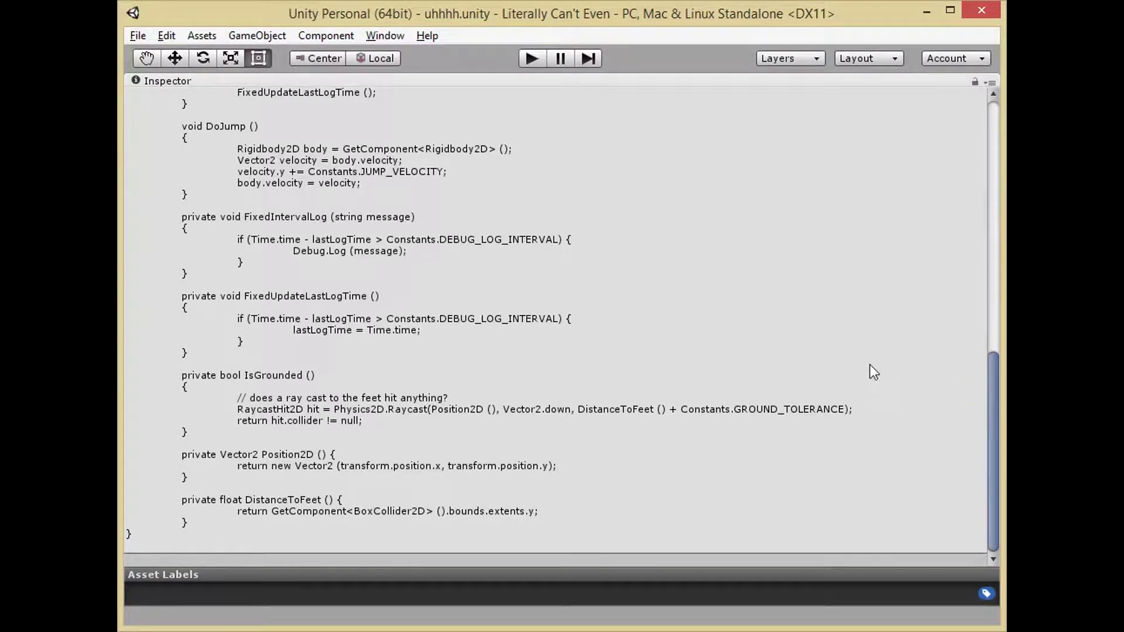
{"action": "left_click_drag", "start_coordinate": [988, 425], "coordinate": [1005, 170]}
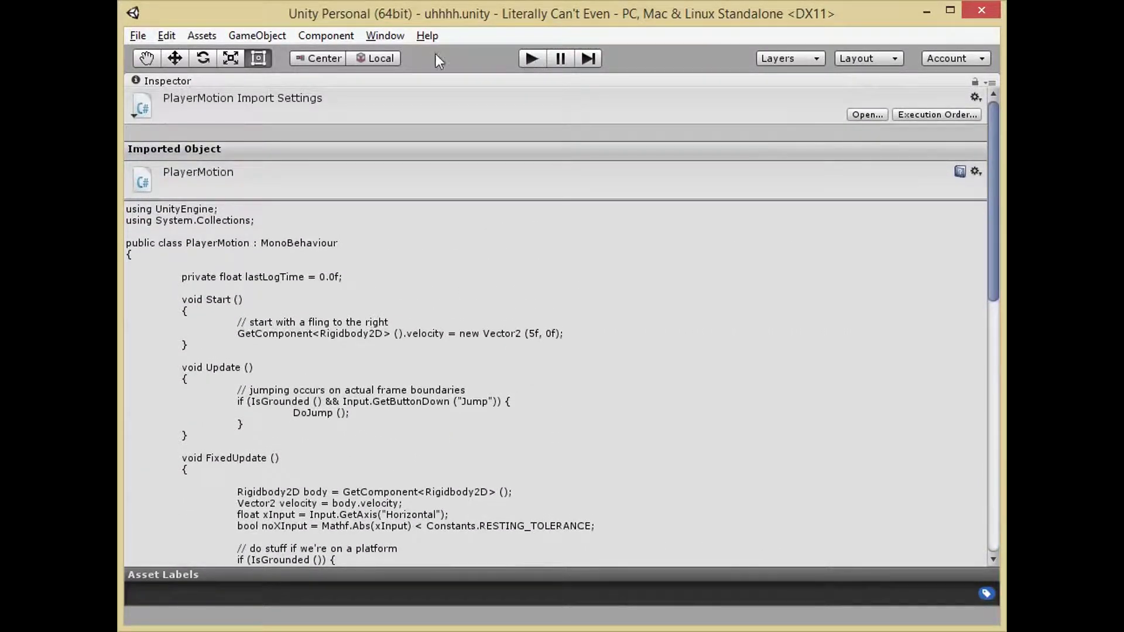
{"action": "right_click", "coordinate": [152, 81]}
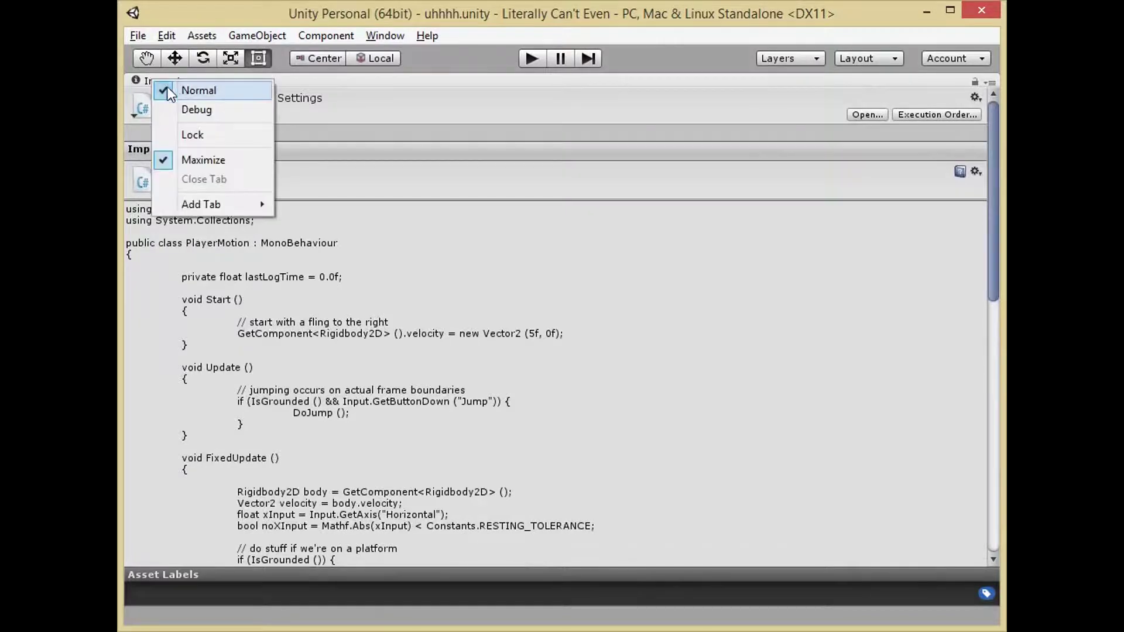
{"action": "left_click", "coordinate": [199, 160]}
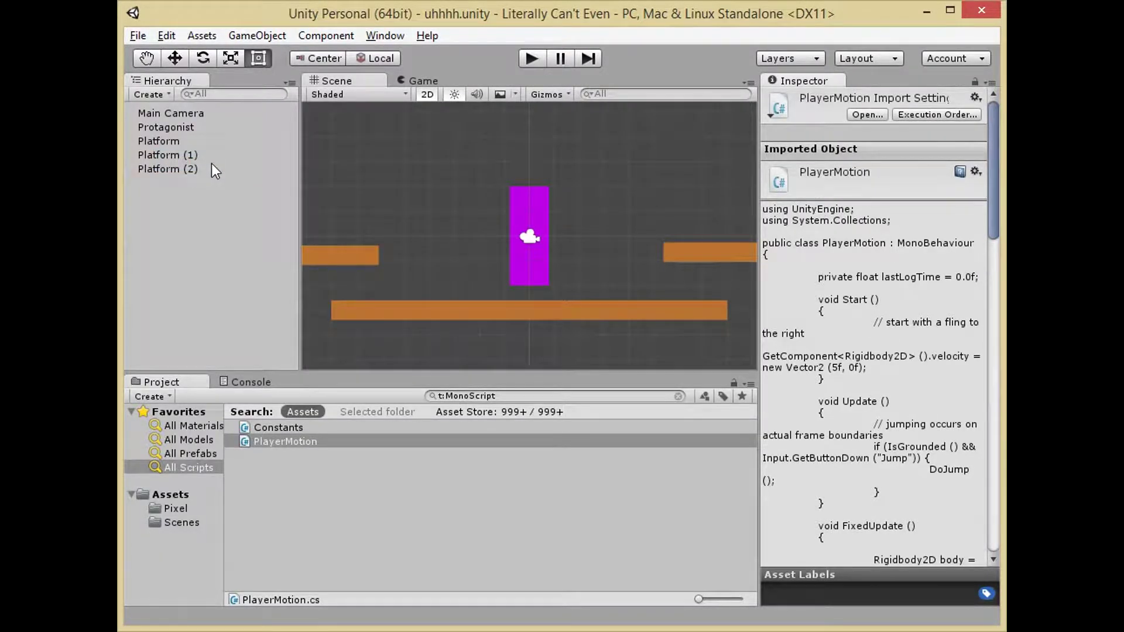
Set the Protagonist's Rigidbody 2D Gravity Scale to 15 and save the scene.
{"action": "left_click", "coordinate": [160, 126]}
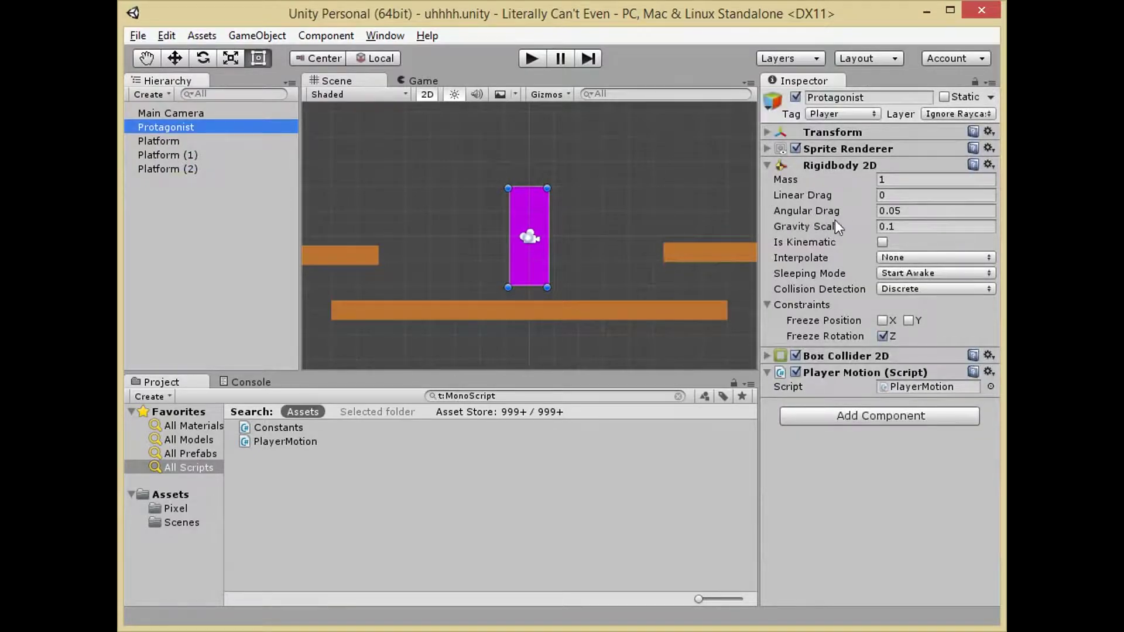
{"action": "left_click", "coordinate": [890, 227]}
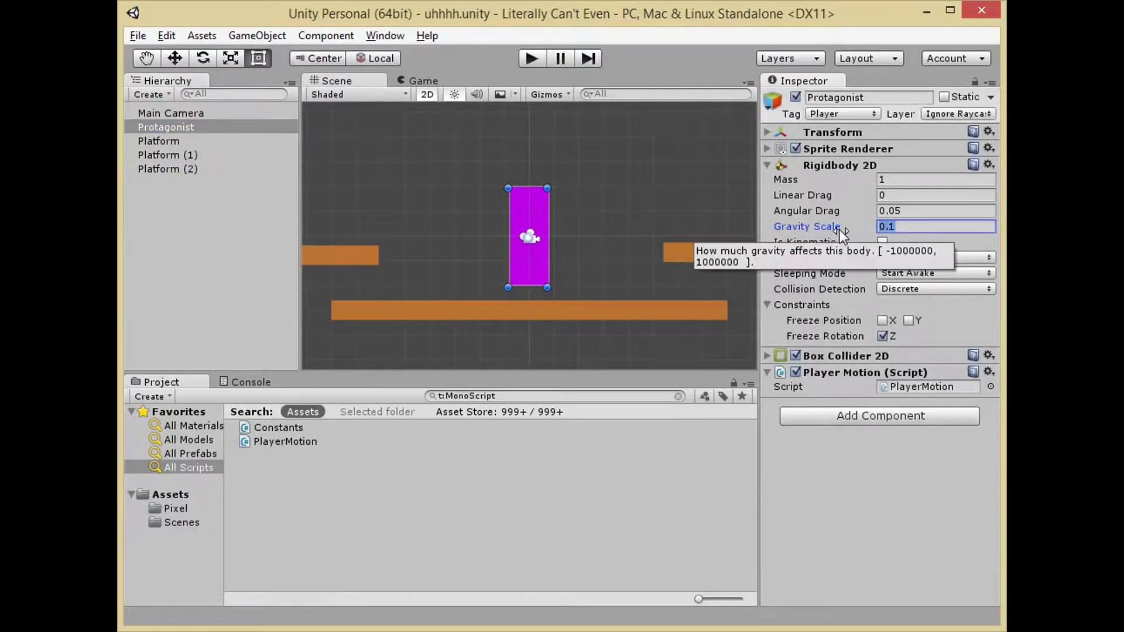
{"action": "type", "text": "15"}
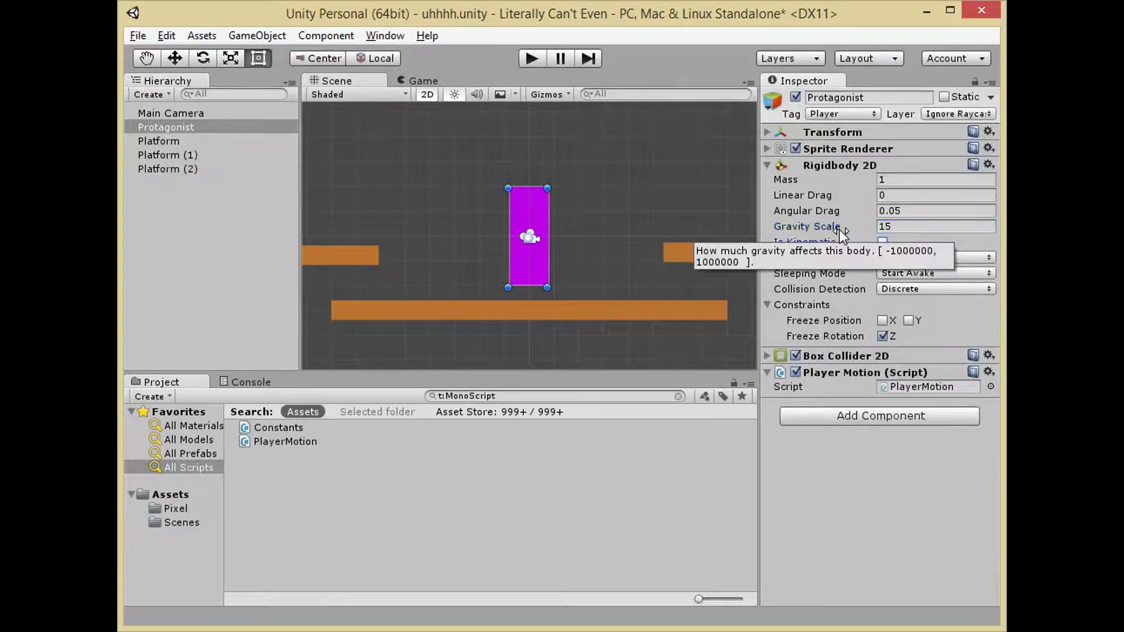
{"action": "key", "text": "ctrl+s"}
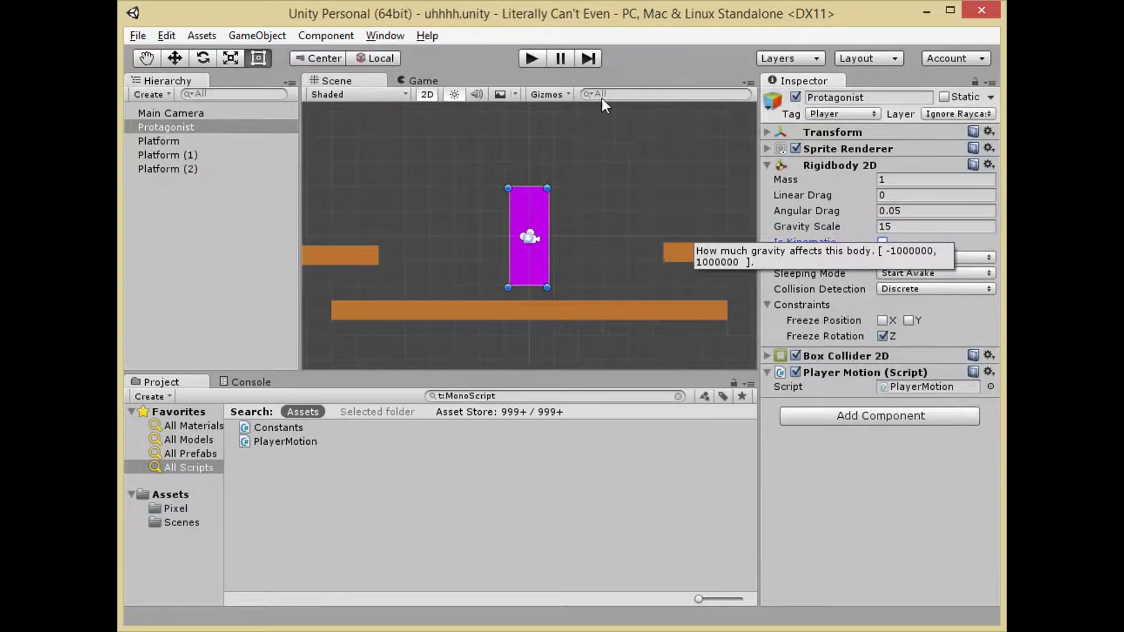
Run the scene and test moving the protagonist both ways along the long platform.
{"action": "left_click", "coordinate": [528, 59]}
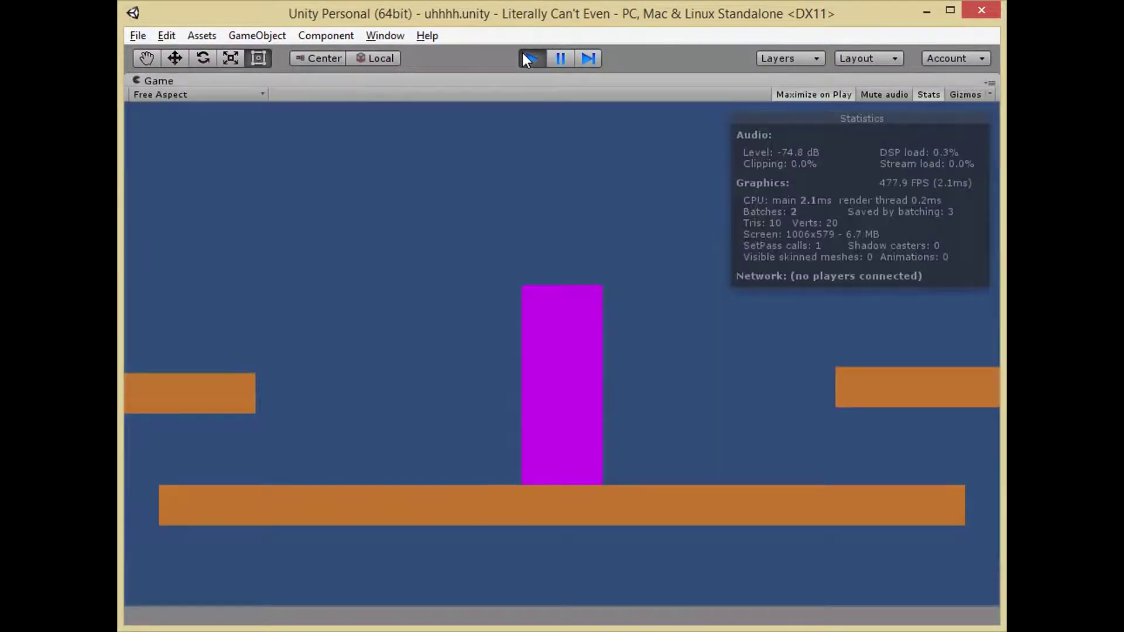
{"action": "key", "text": "Left"}
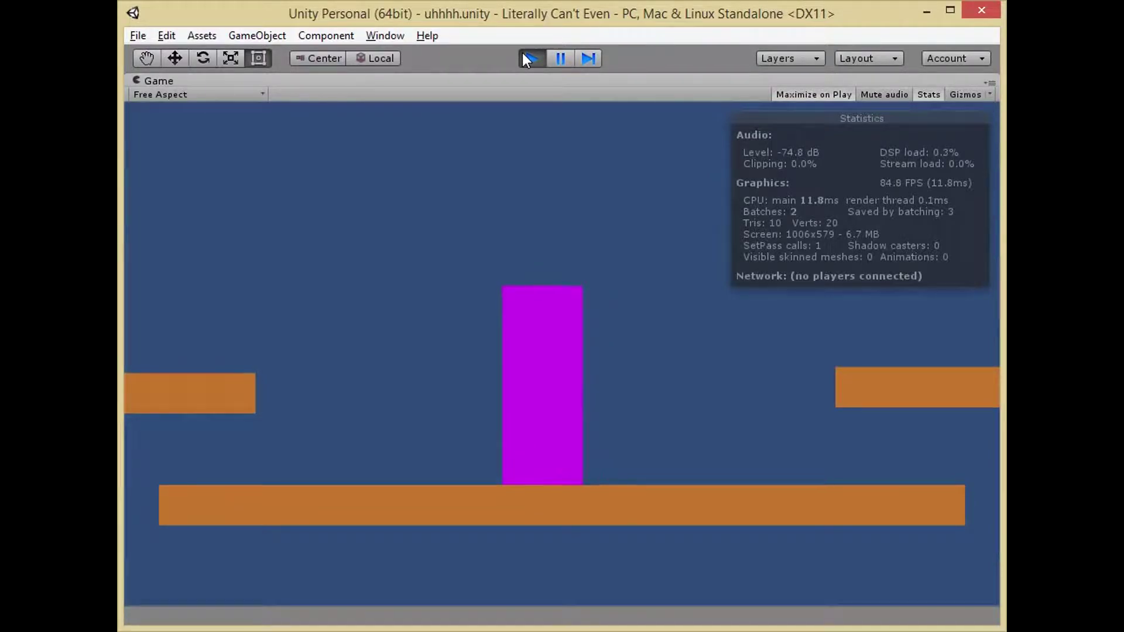
{"action": "key", "text": "Right"}
{"action": "key", "text": "Right"}
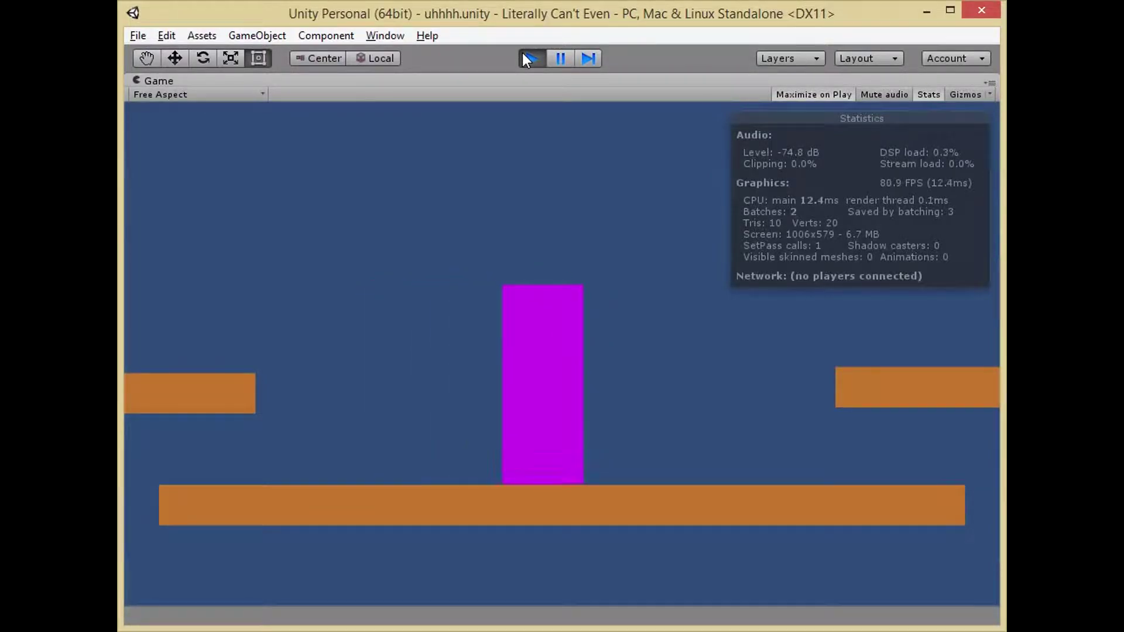
{"action": "key", "text": "Left"}
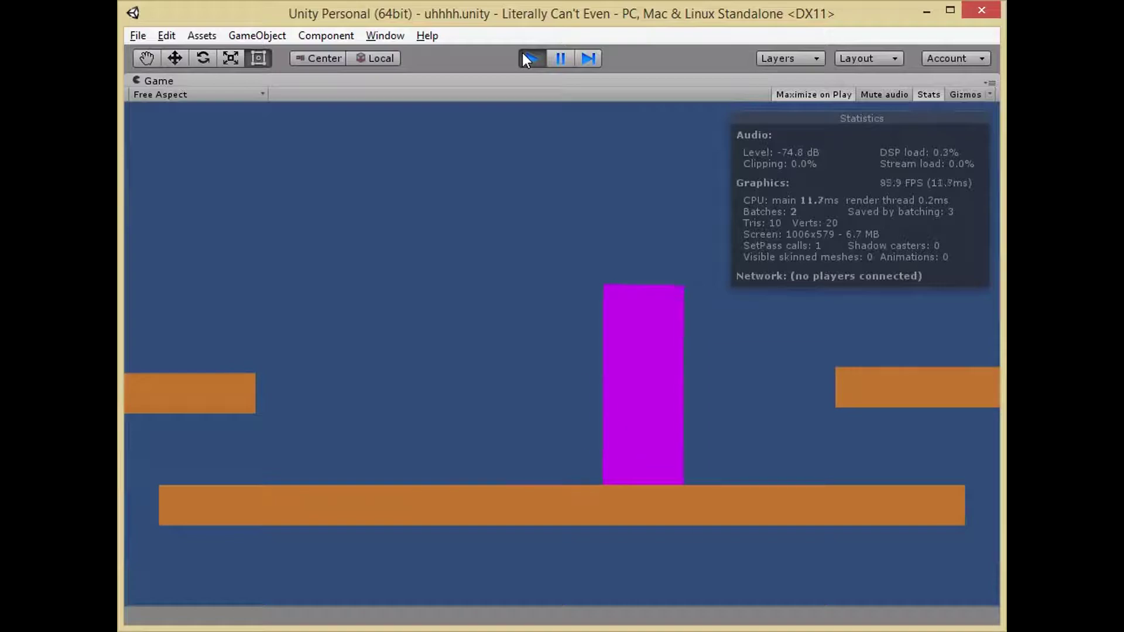
{"action": "key", "text": "Right"}
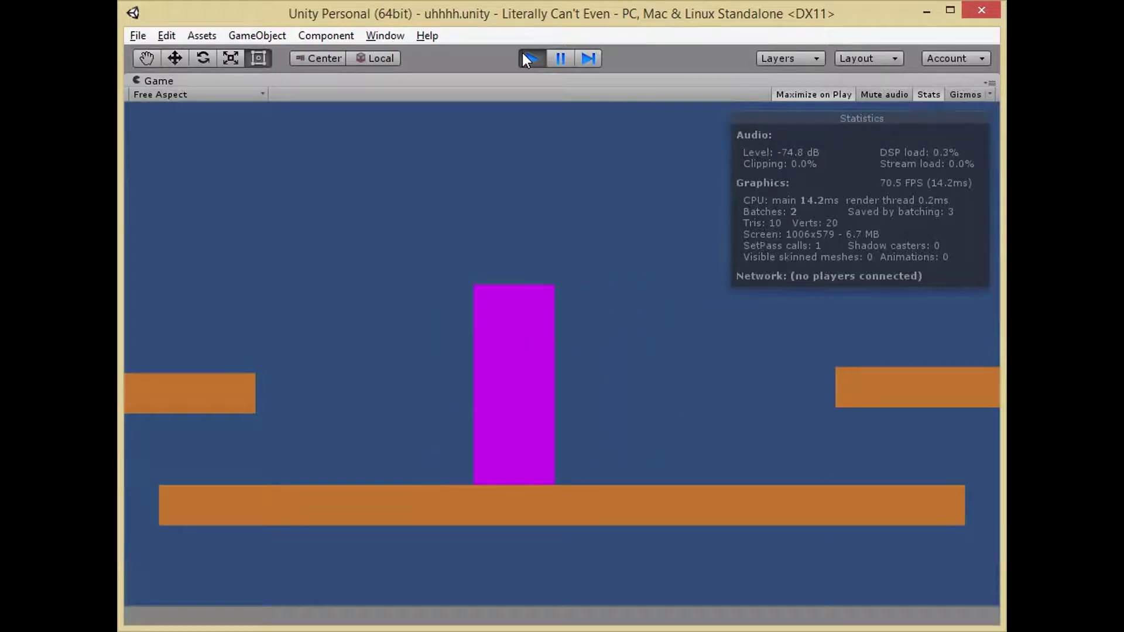
Stop the running platformer preview and return to editing the scene.
{"action": "left_click", "coordinate": [527, 59]}
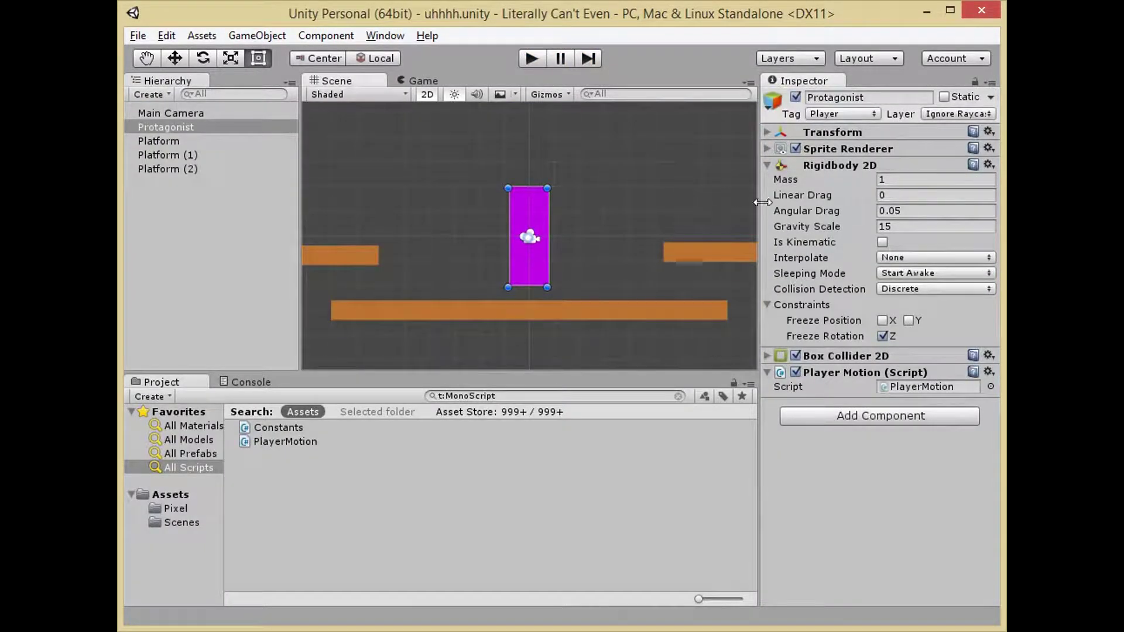
{"action": "key", "text": "BackSpace"}
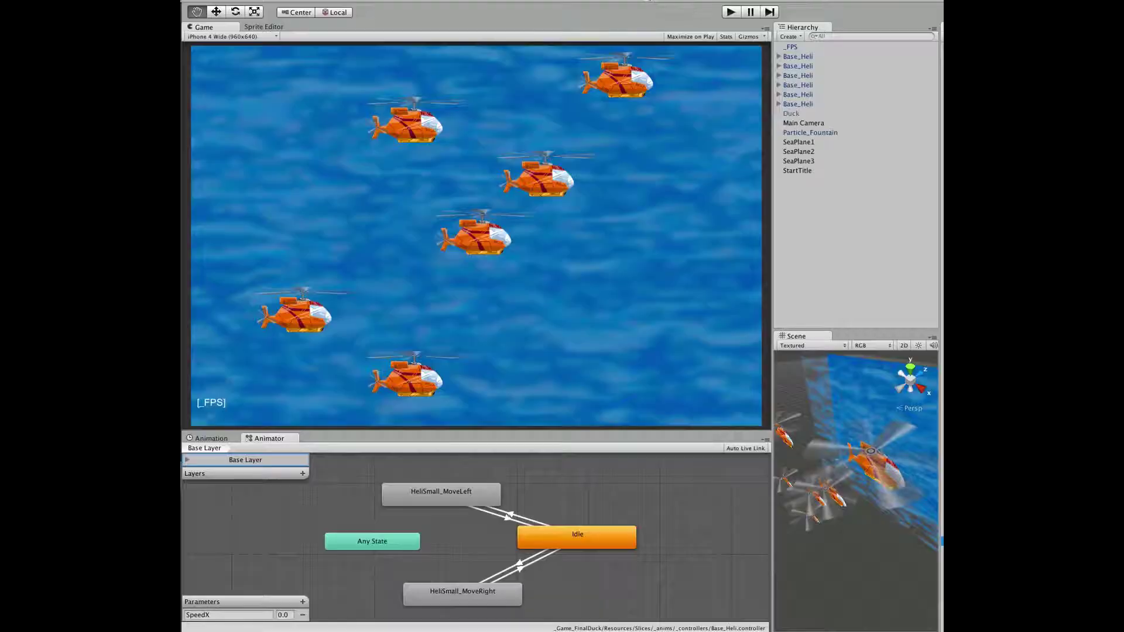
Start the play preview of the helicopter scene.
{"action": "left_click", "coordinate": [730, 14]}
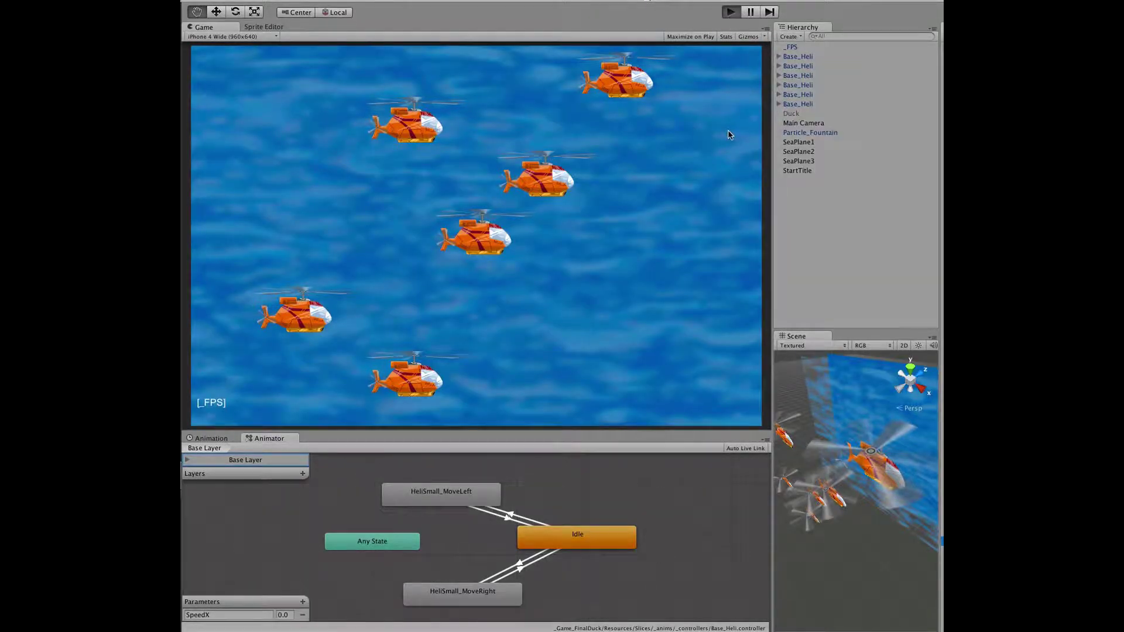
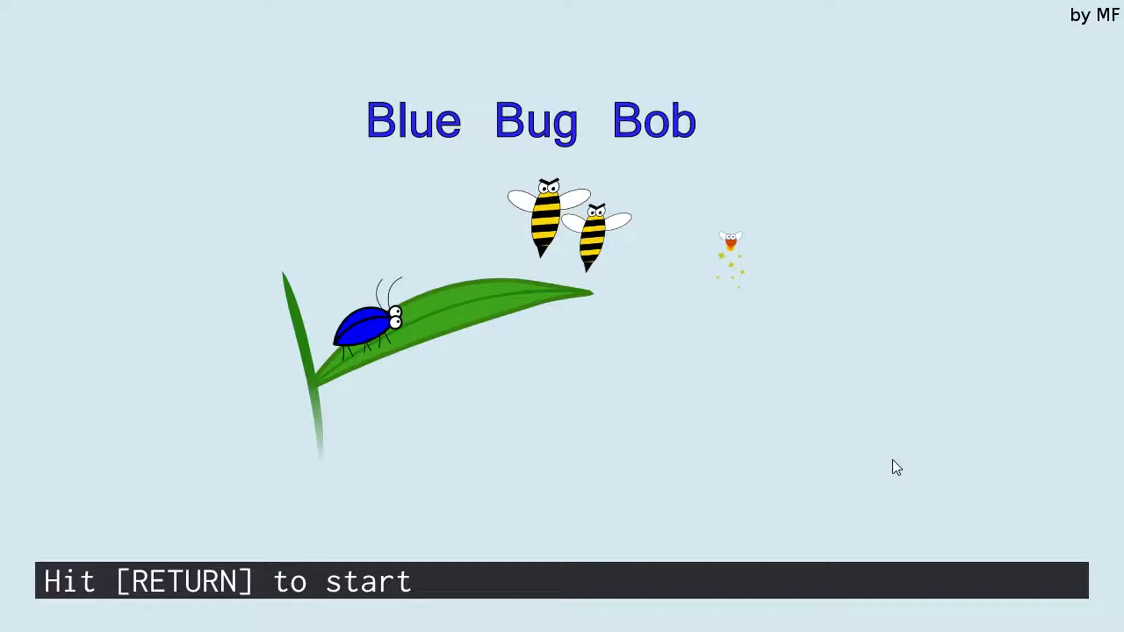
{"action": "key", "text": "Return"}
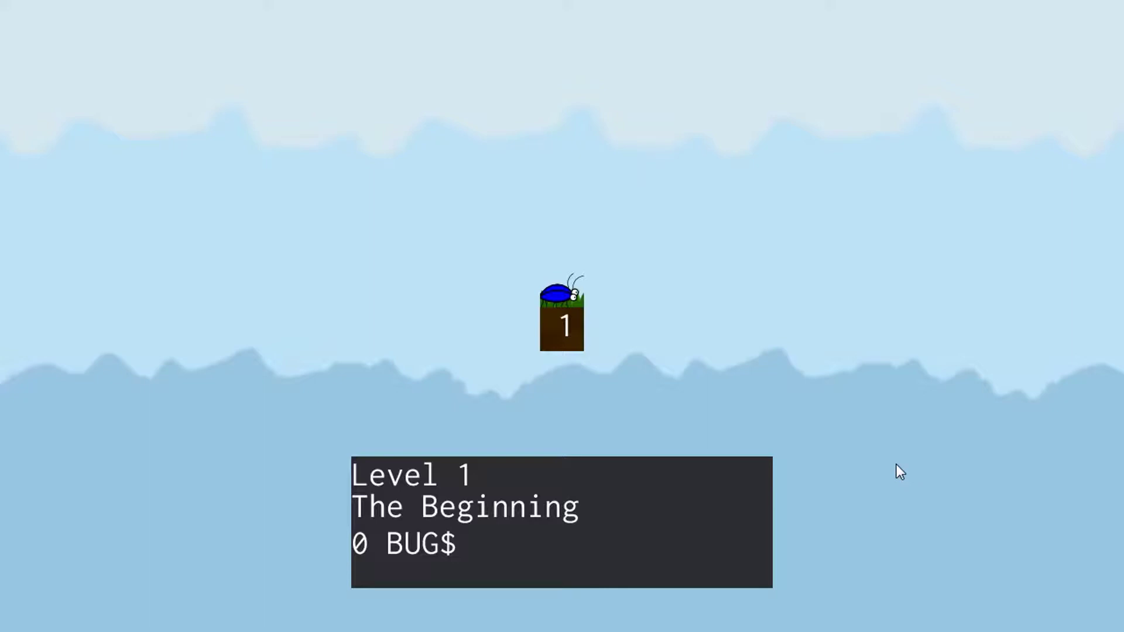
{"action": "key", "text": "Return"}
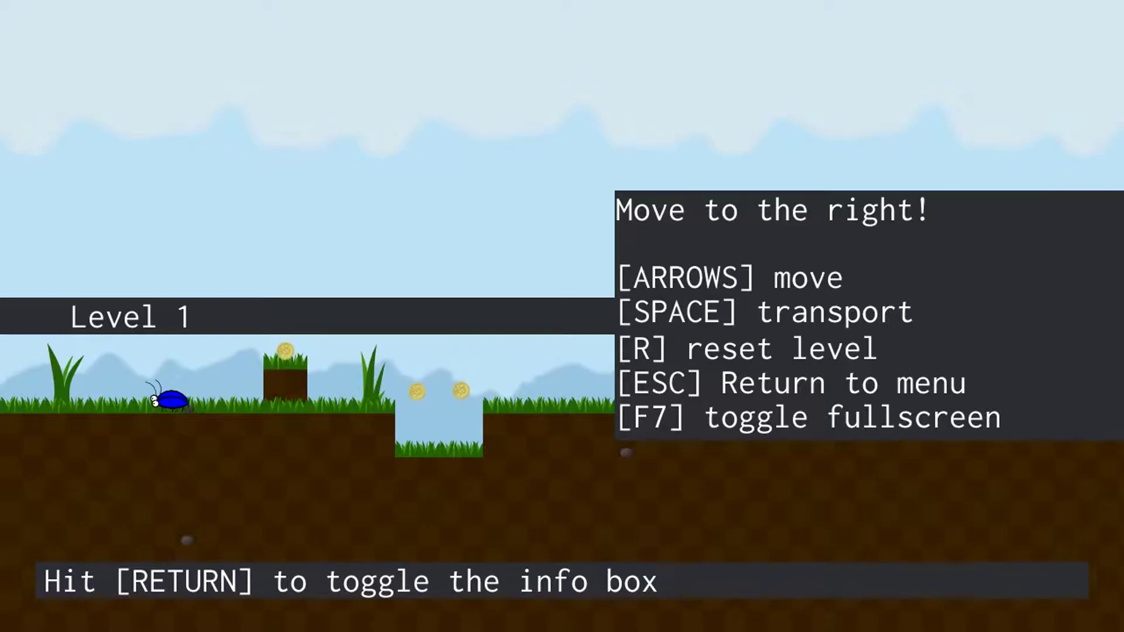
{"action": "key", "text": "Right"}
{"action": "key", "text": "Up"}
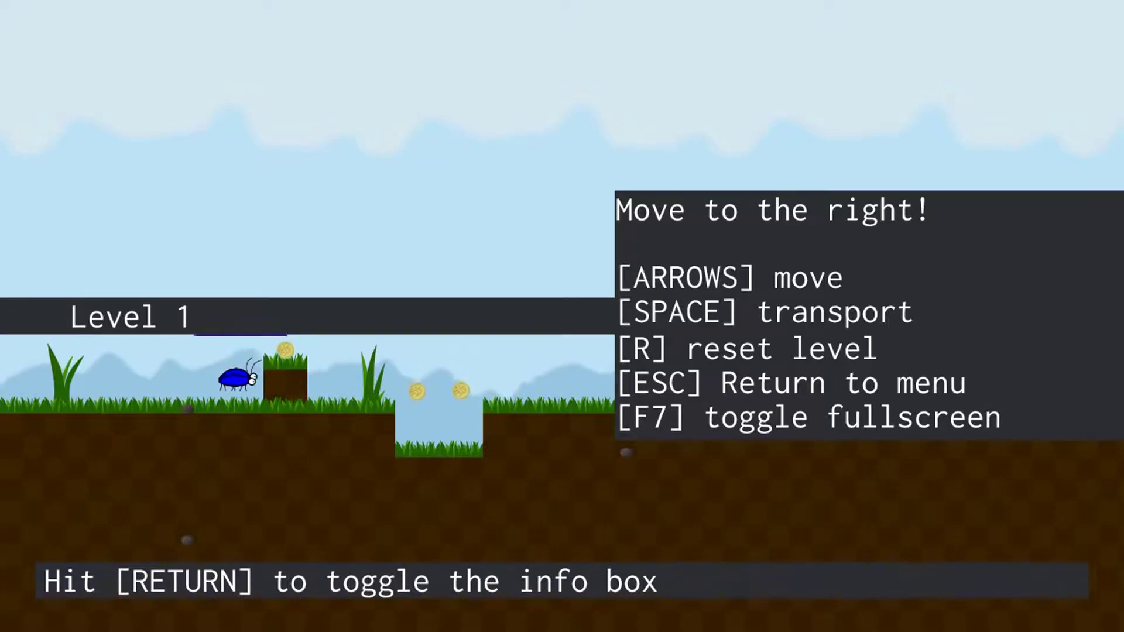
{"action": "key", "text": "Up"}
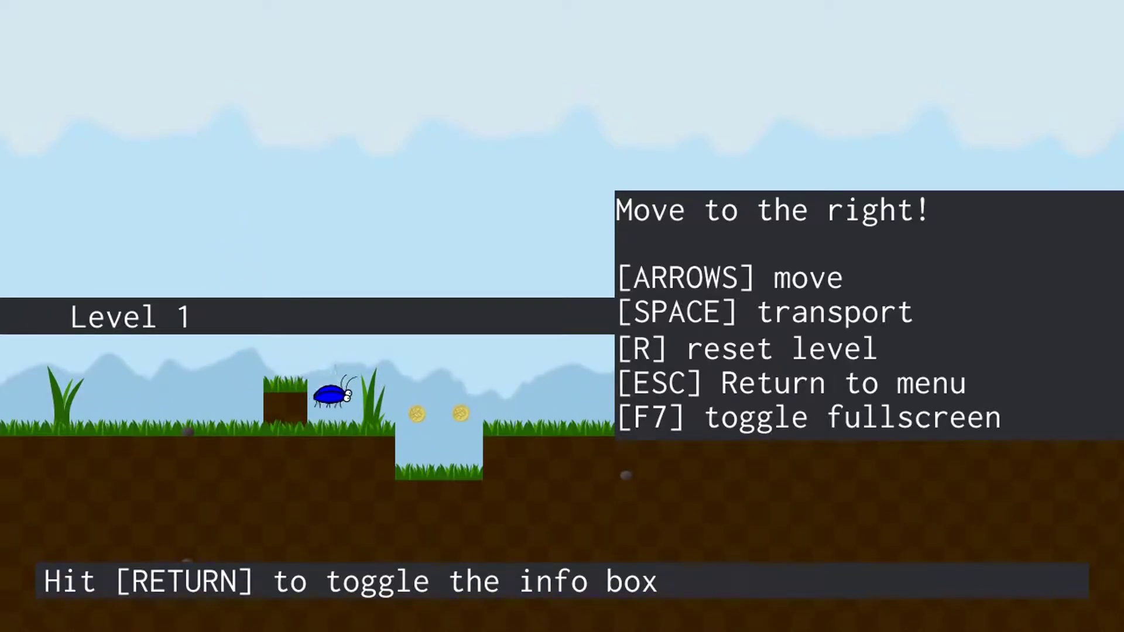
{"action": "key", "text": "Right"}
{"action": "key", "text": "Up"}
{"action": "key", "text": "Right"}
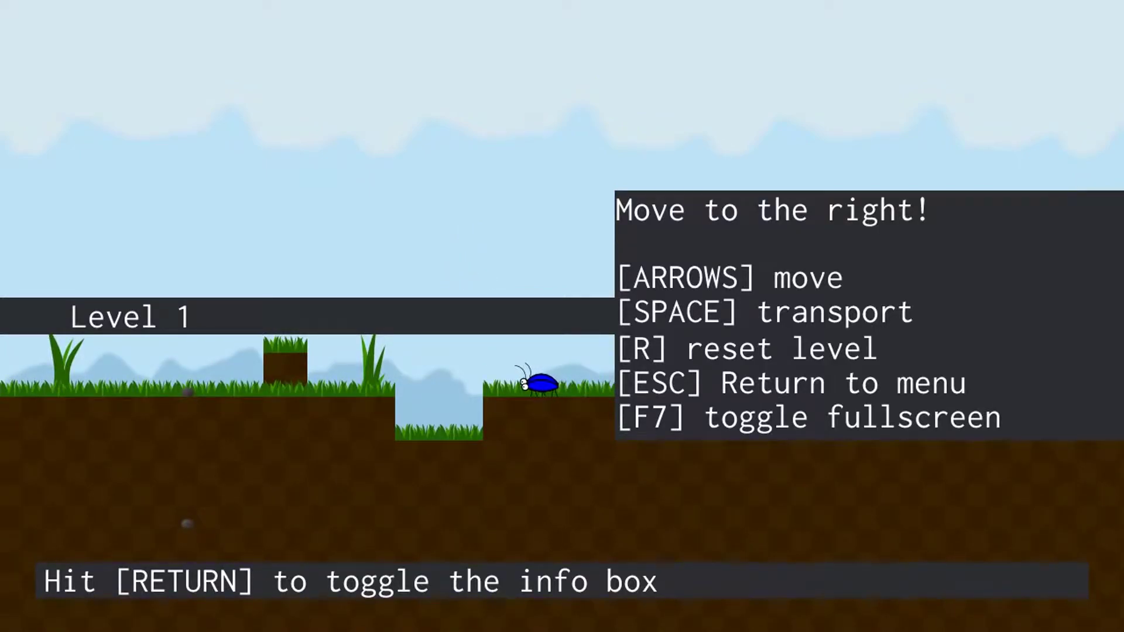
{"action": "key", "text": "Return"}
{"action": "key", "text": "Right"}
{"action": "key", "text": "Up"}
{"action": "key", "text": "Right"}
{"action": "key", "text": "Left"}
{"action": "key", "text": "Up"}
{"action": "key", "text": "Right"}
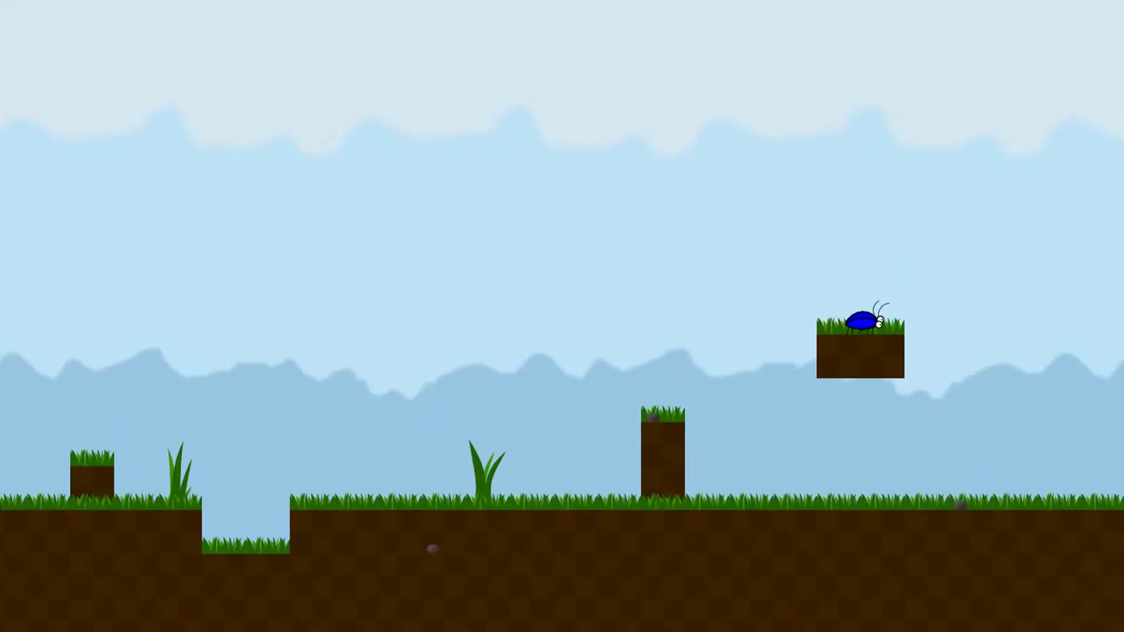
{"action": "key", "text": "Up"}
{"action": "key", "text": "Right"}
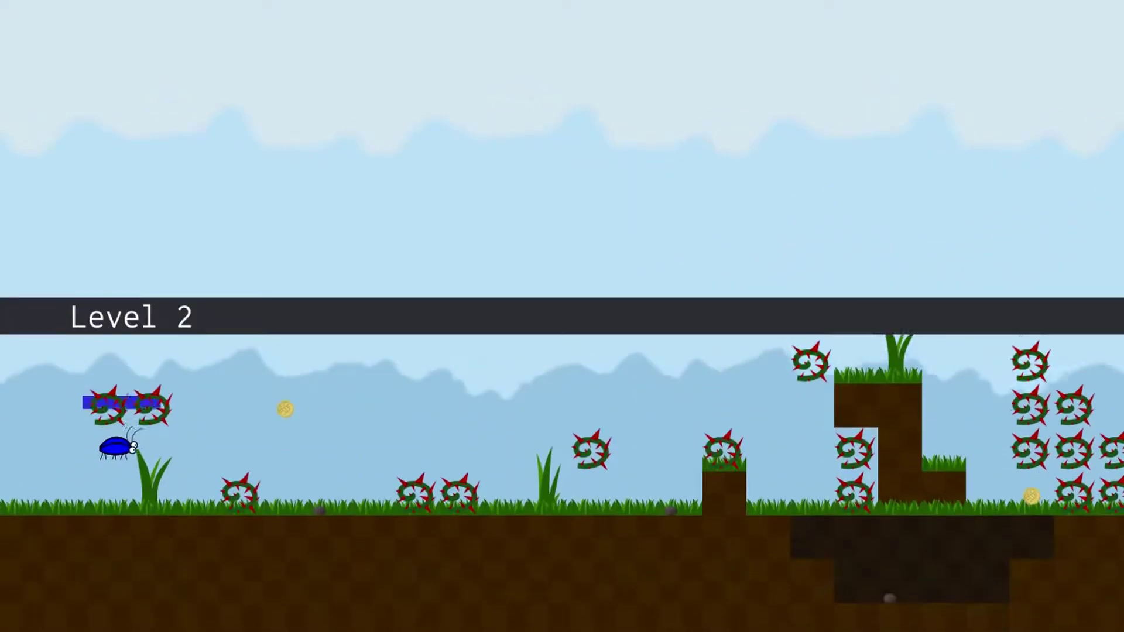
{"action": "key", "text": "Up"}
{"action": "key", "text": "Right"}
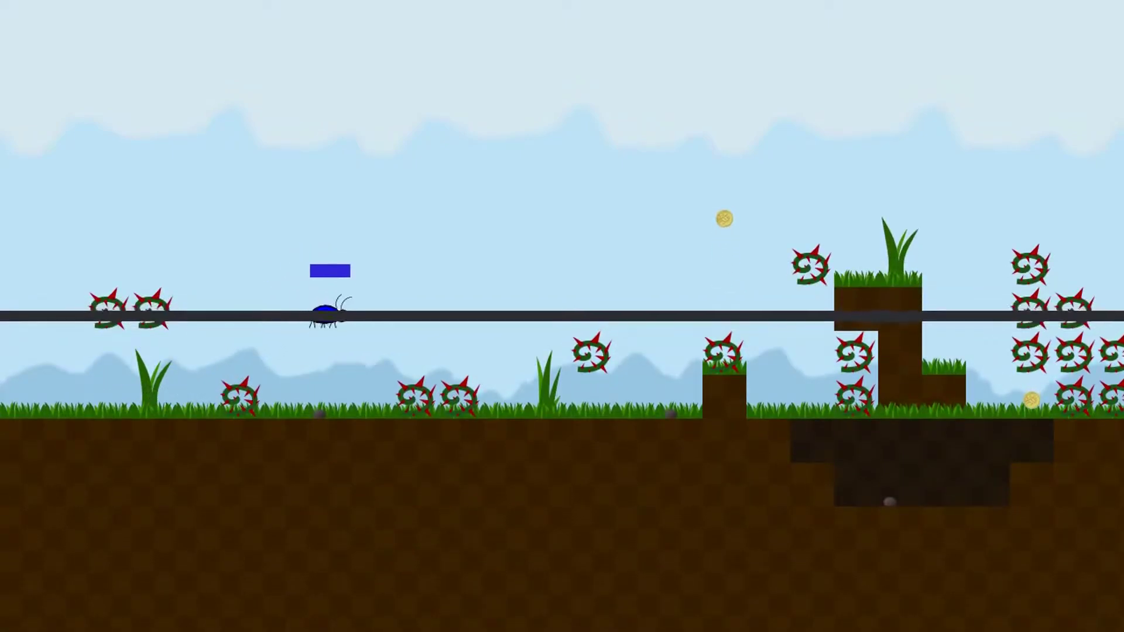
{"action": "key", "text": "Up"}
{"action": "key", "text": "Right"}
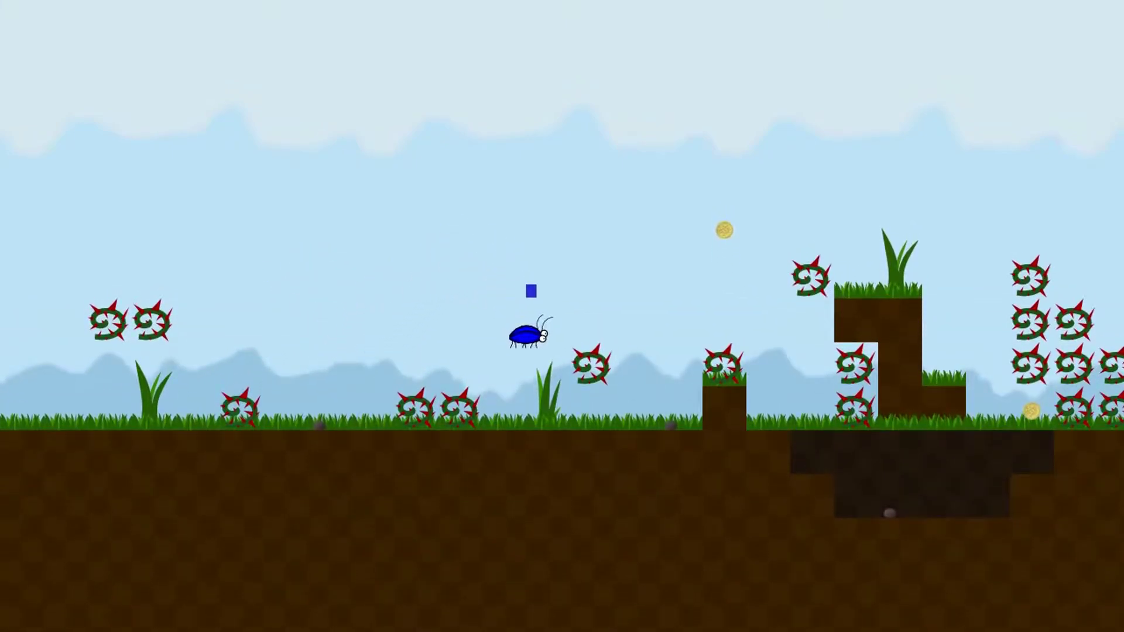
{"action": "key", "text": "Right"}
{"action": "key", "text": "Up"}
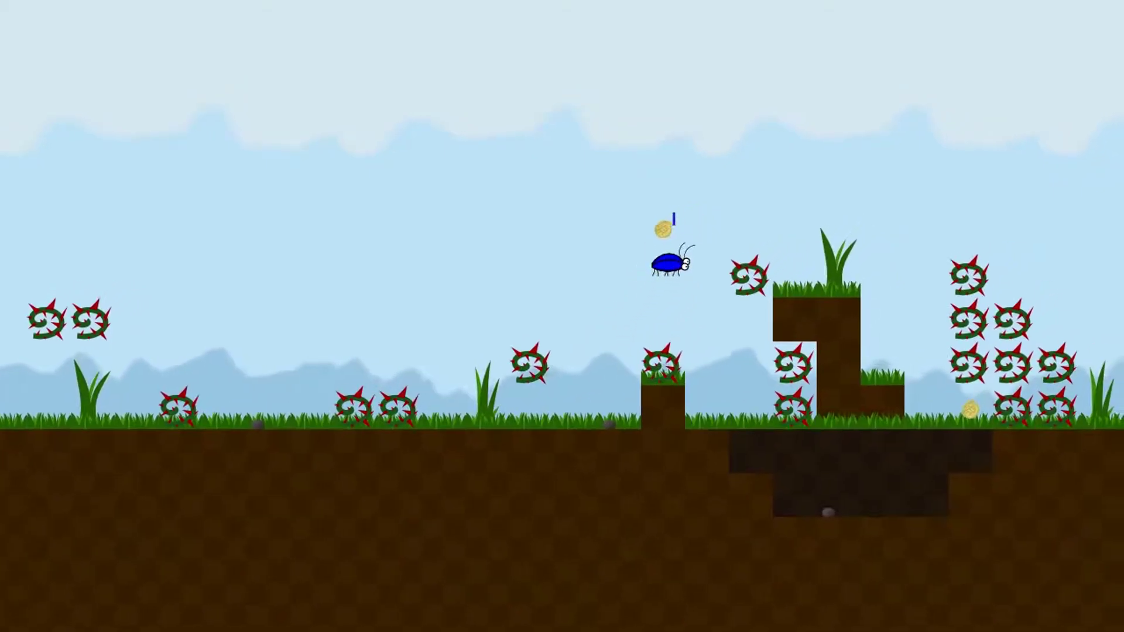
{"action": "key", "text": "Right"}
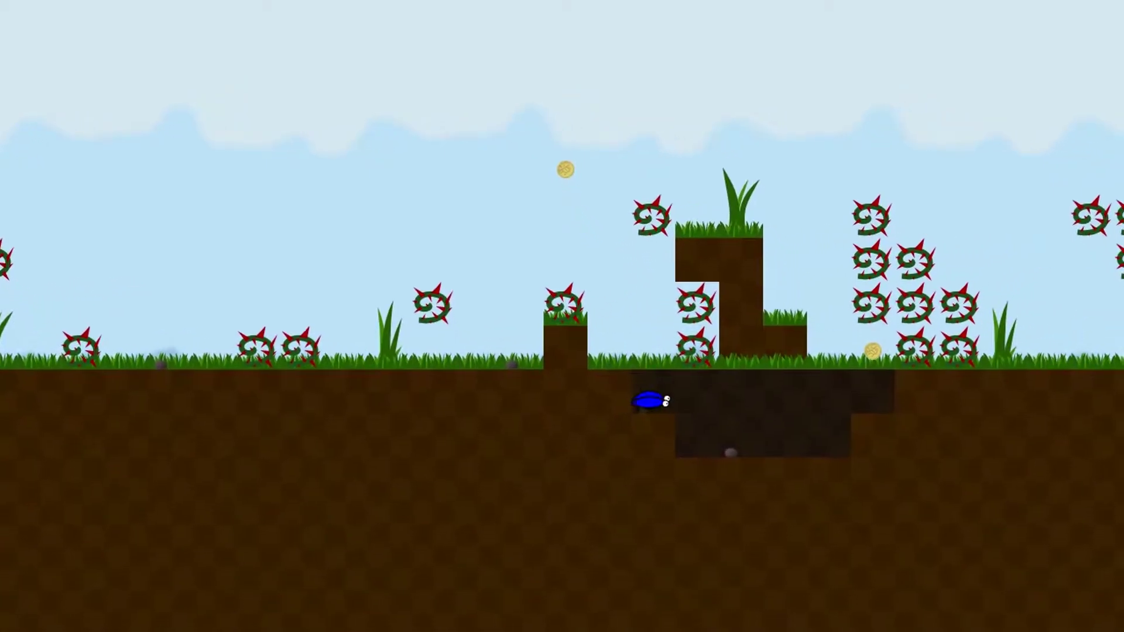
{"action": "key", "text": "Right"}
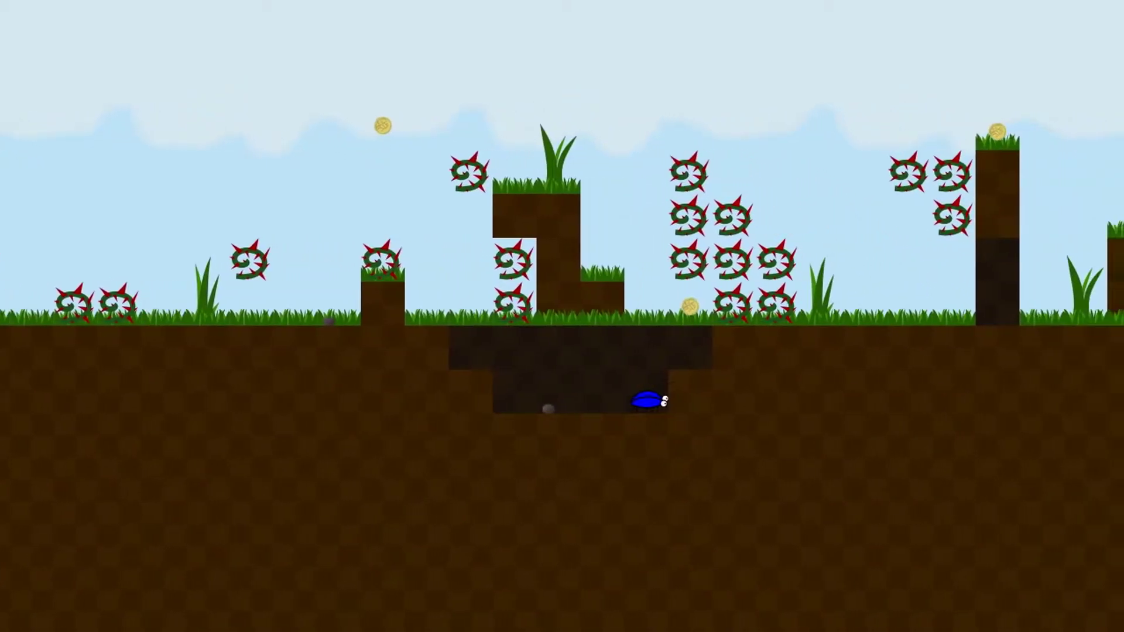
{"action": "key", "text": "Up"}
{"action": "key", "text": "Up"}
{"action": "key", "text": "Right"}
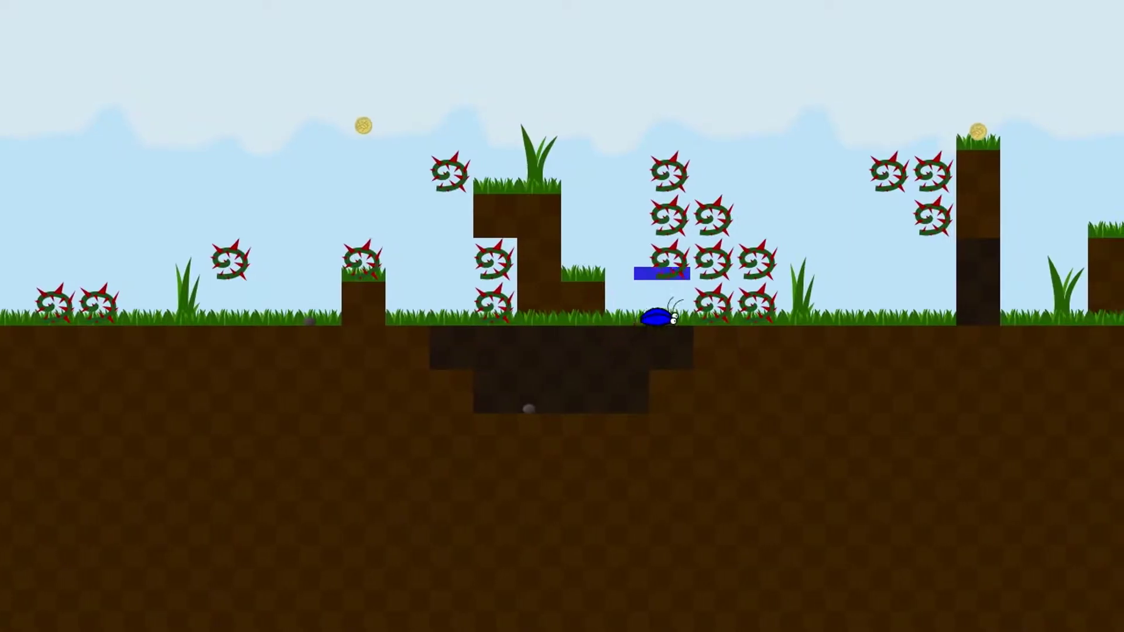
{"action": "key", "text": "Left"}
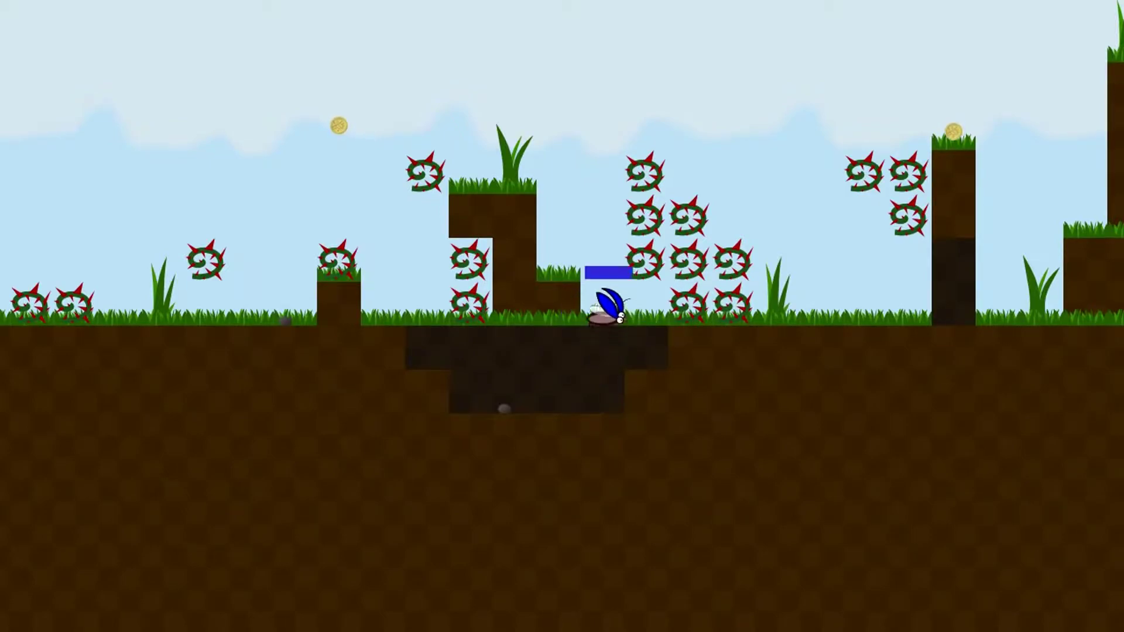
{"action": "key", "text": "Up"}
{"action": "key", "text": "Left"}
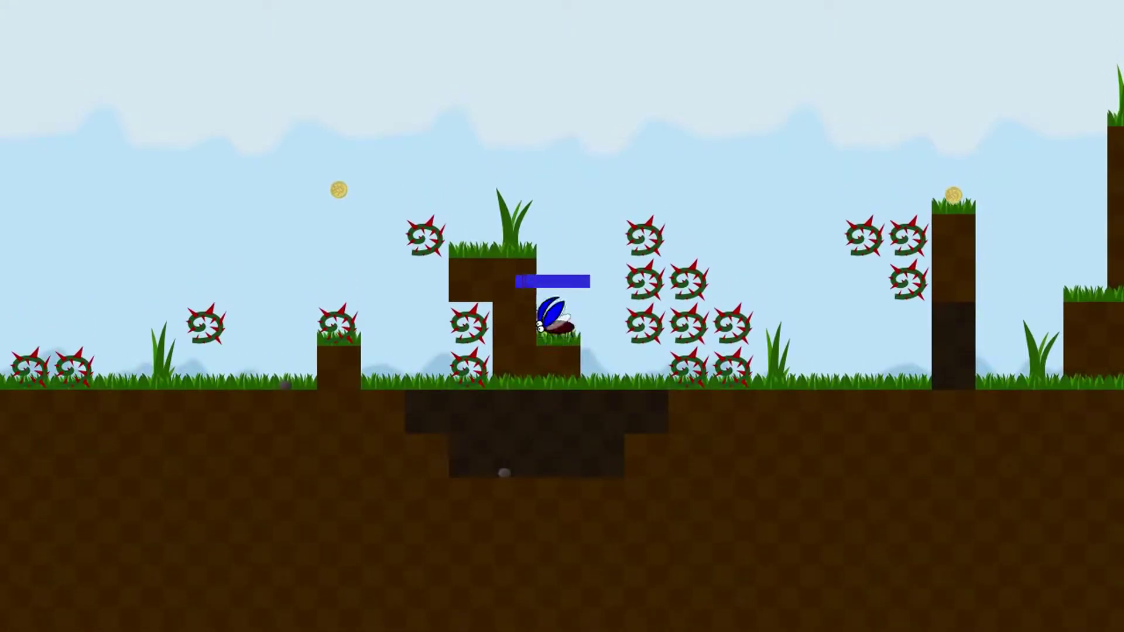
{"action": "key", "text": "Up"}
{"action": "key", "text": "Left"}
{"action": "key", "text": "Up"}
{"action": "key", "text": "Left"}
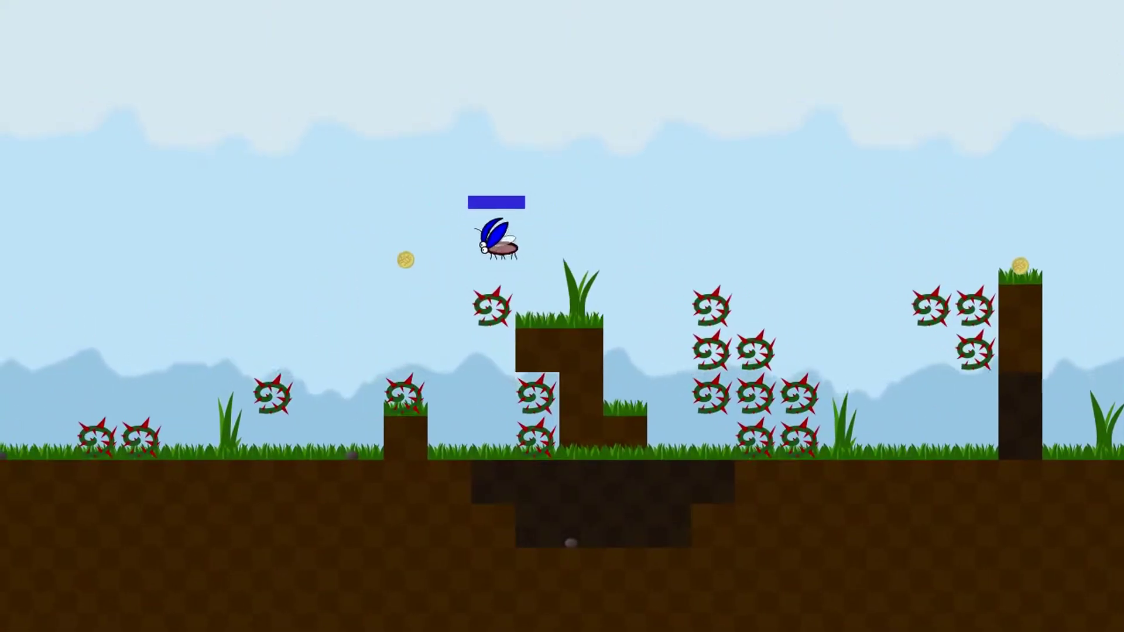
{"action": "key", "text": "Right"}
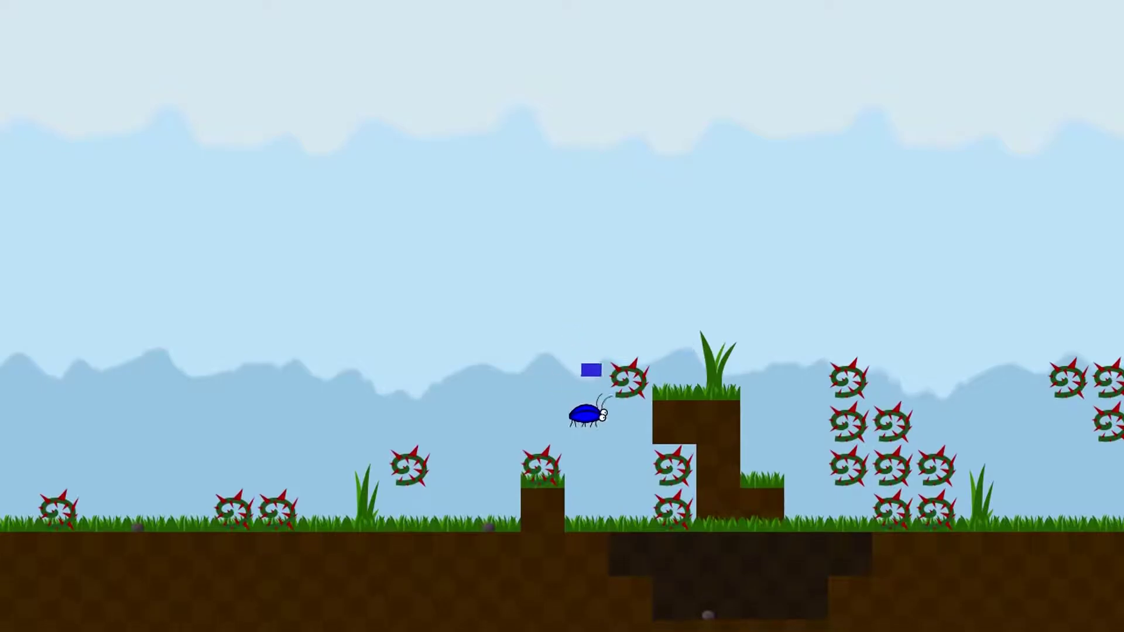
{"action": "key", "text": "Right"}
{"action": "key", "text": "Up"}
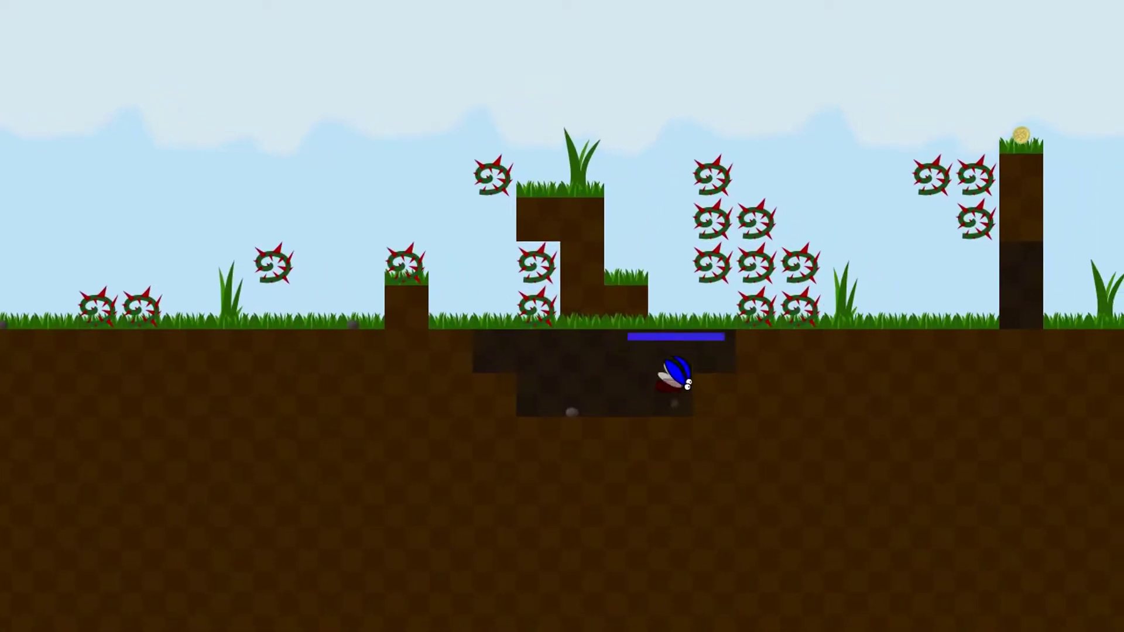
{"action": "key", "text": "Right"}
{"action": "key", "text": "Up"}
{"action": "key", "text": "Left"}
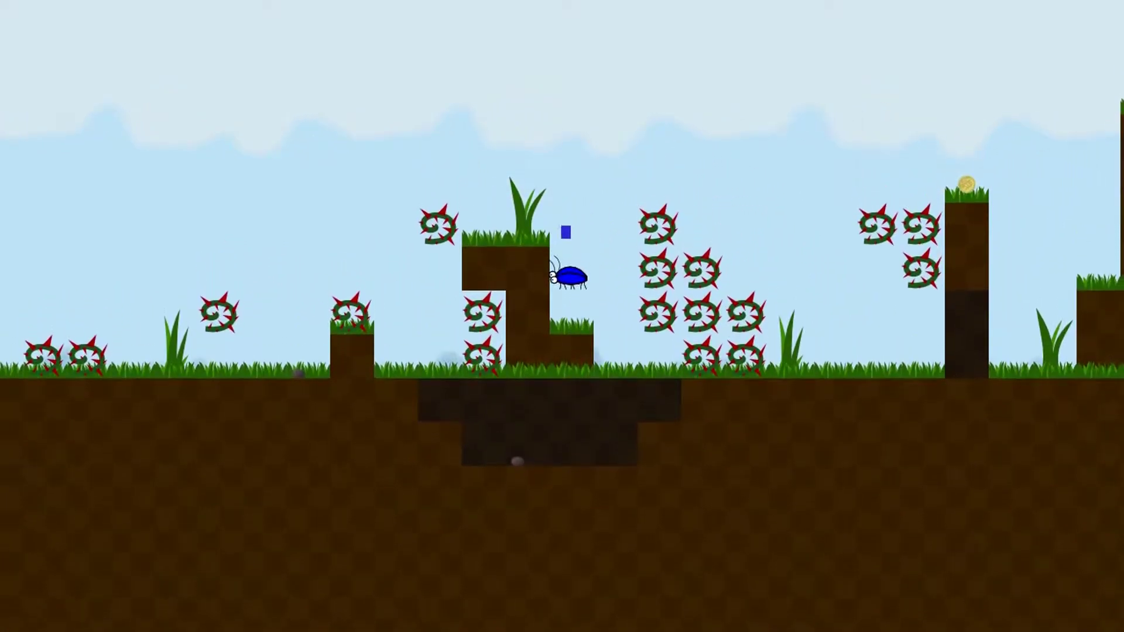
{"action": "key", "text": "Up"}
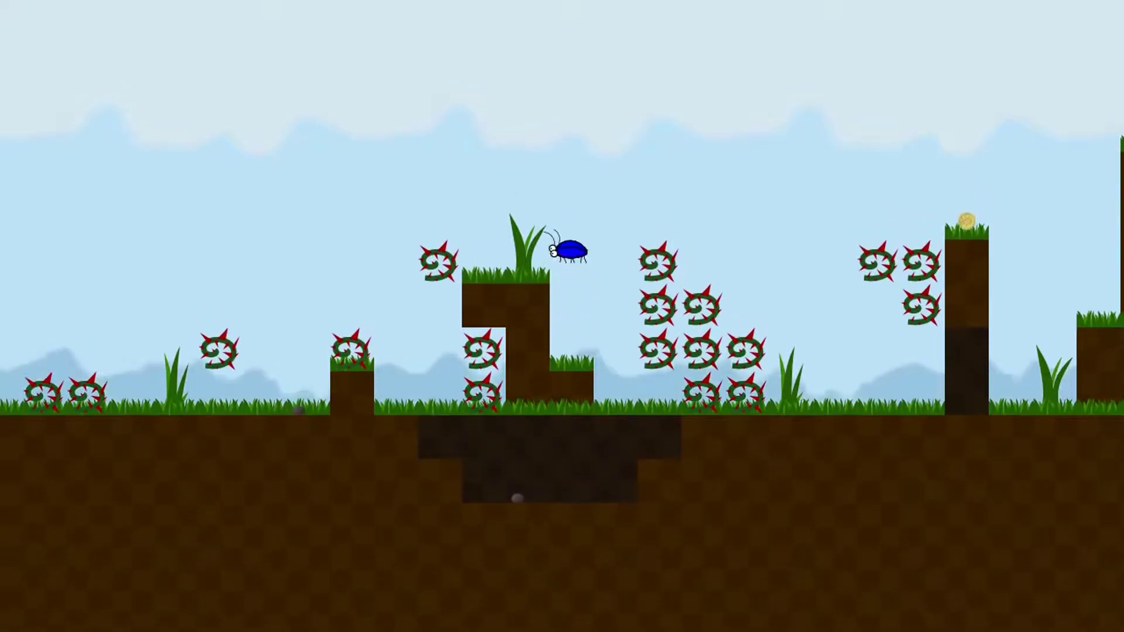
{"action": "key", "text": "Up"}
{"action": "key", "text": "Right"}
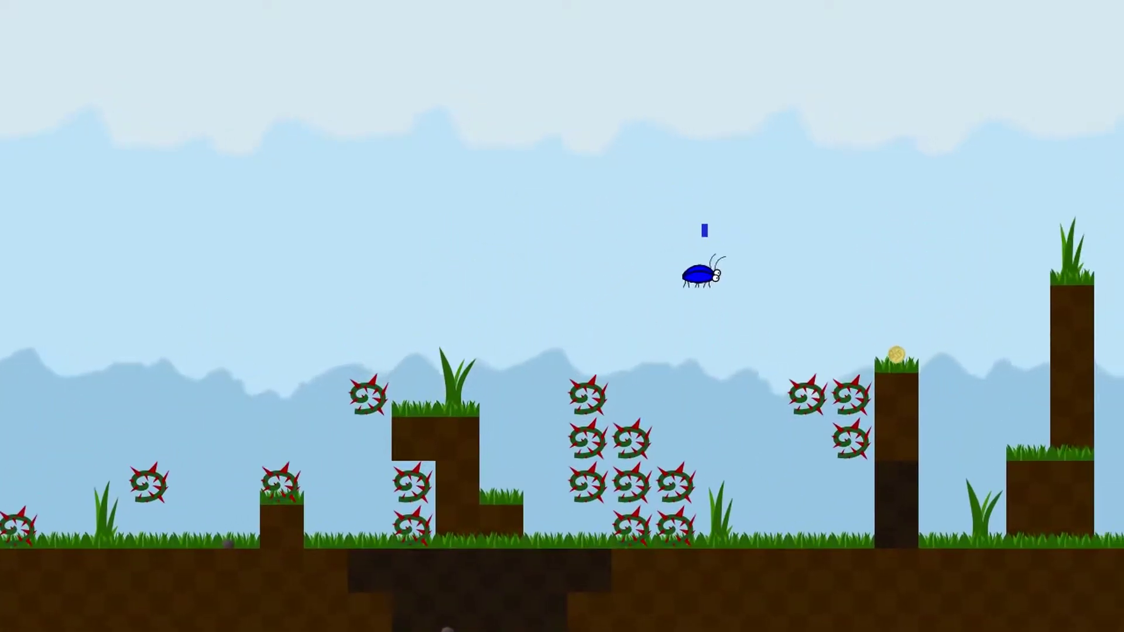
{"action": "key", "text": "Right"}
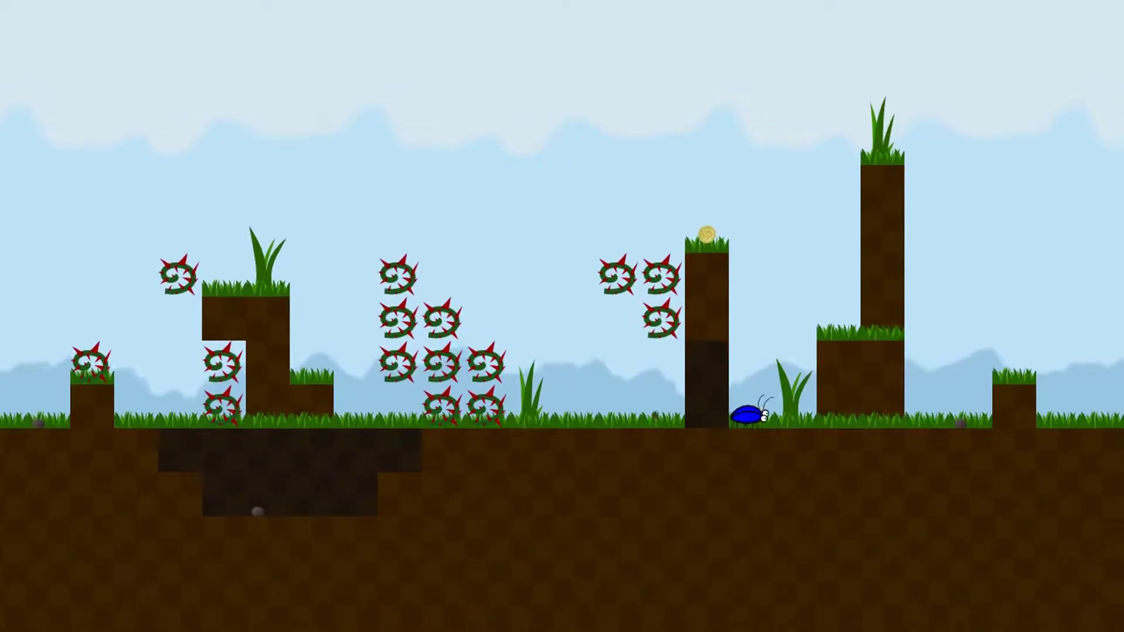
{"action": "key", "text": "Up"}
{"action": "key", "text": "Left"}
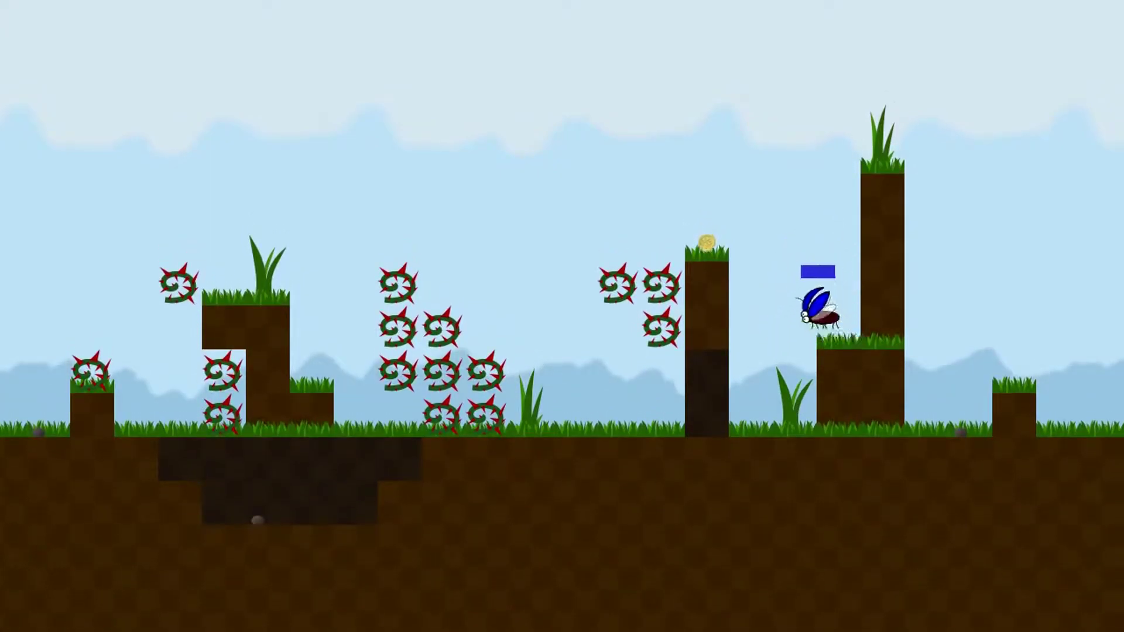
{"action": "key", "text": "Left"}
{"action": "key", "text": "Right"}
{"action": "key", "text": "Up"}
{"action": "key", "text": "Up"}
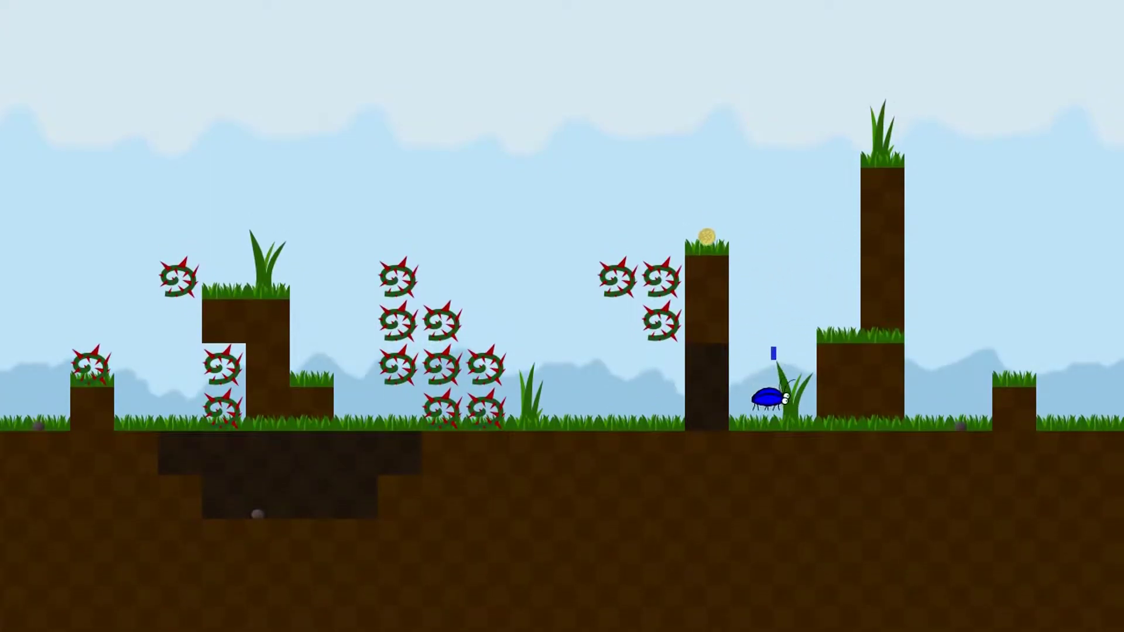
{"action": "key", "text": "Right"}
{"action": "key", "text": "Up"}
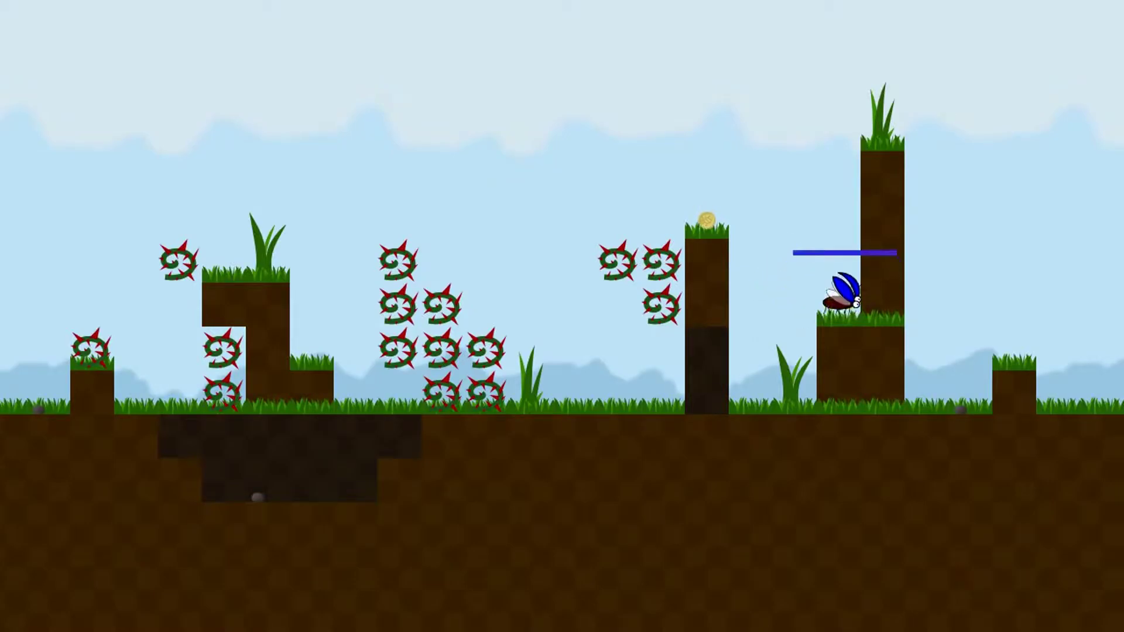
{"action": "key", "text": "Left"}
{"action": "key", "text": "Right"}
{"action": "key", "text": "Up"}
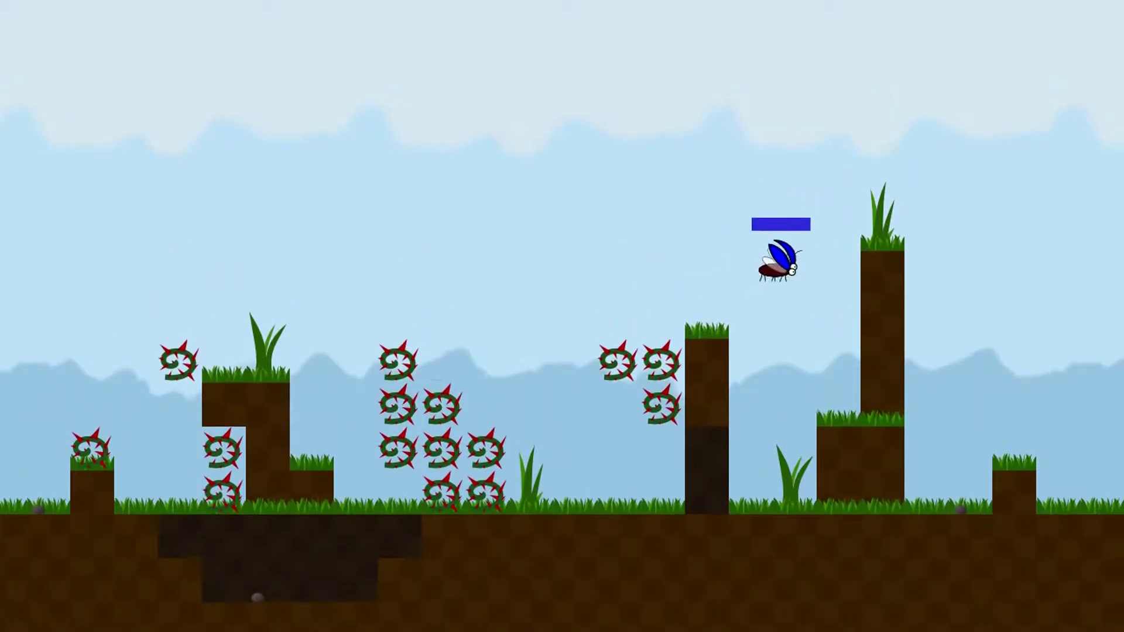
{"action": "key", "text": "Left"}
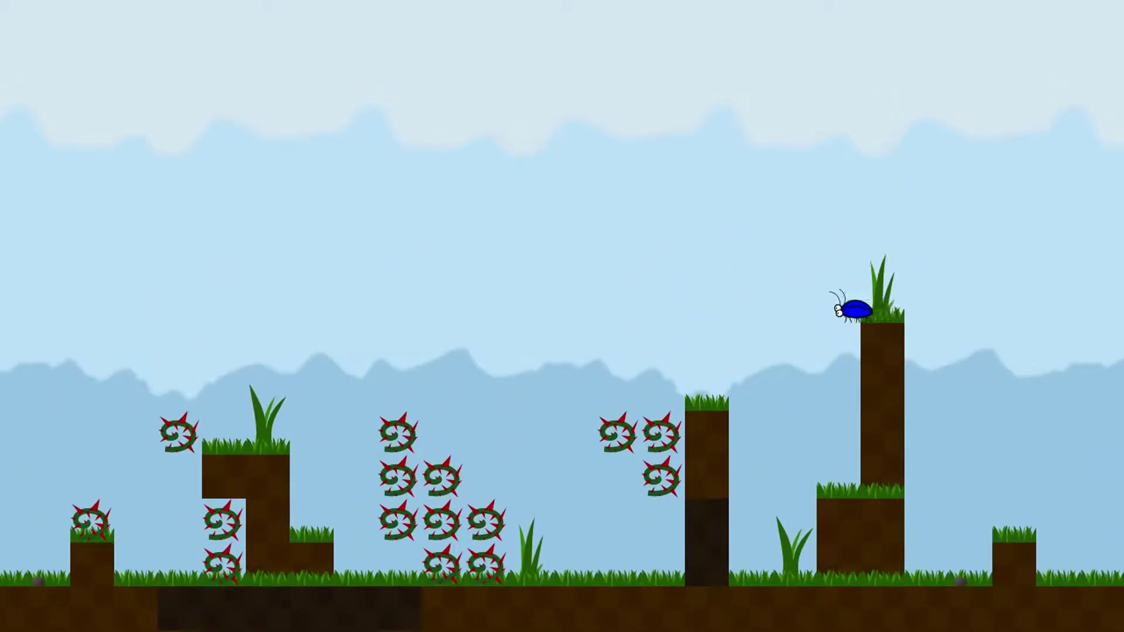
{"action": "key", "text": "Right"}
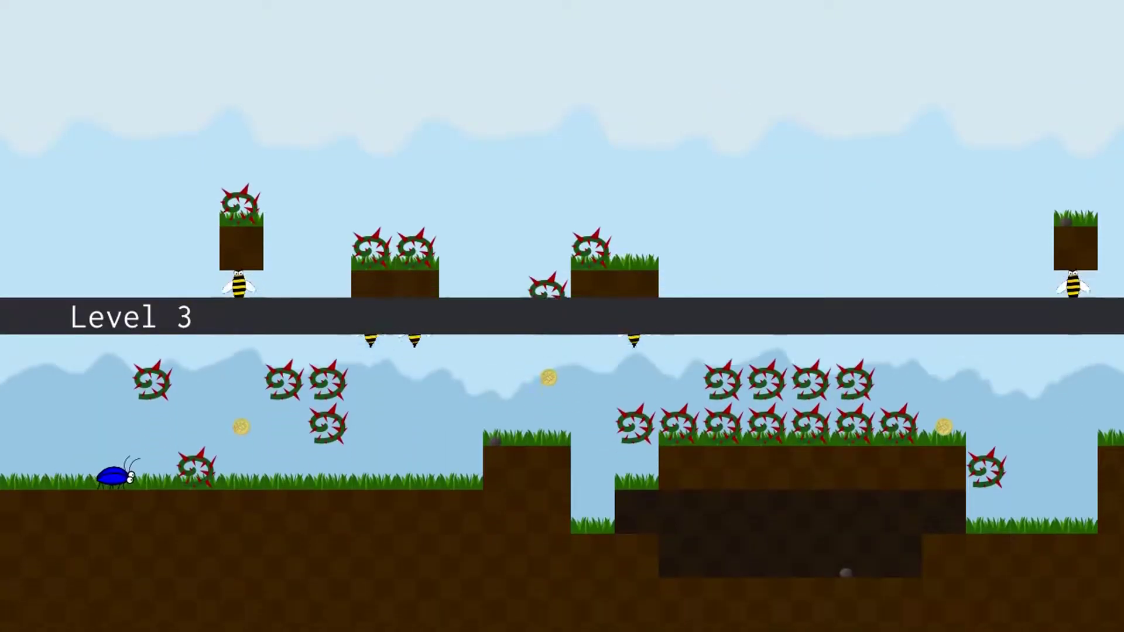
{"action": "key", "text": "Left"}
{"action": "key", "text": "Up"}
{"action": "key", "text": "Right"}
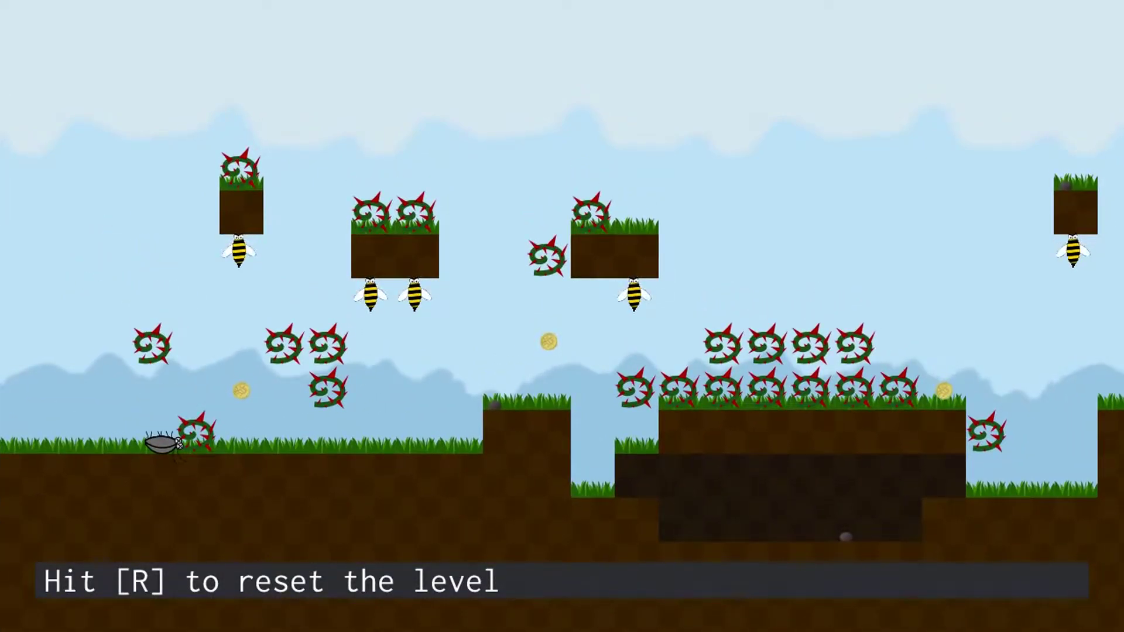
{"action": "key", "text": "r"}
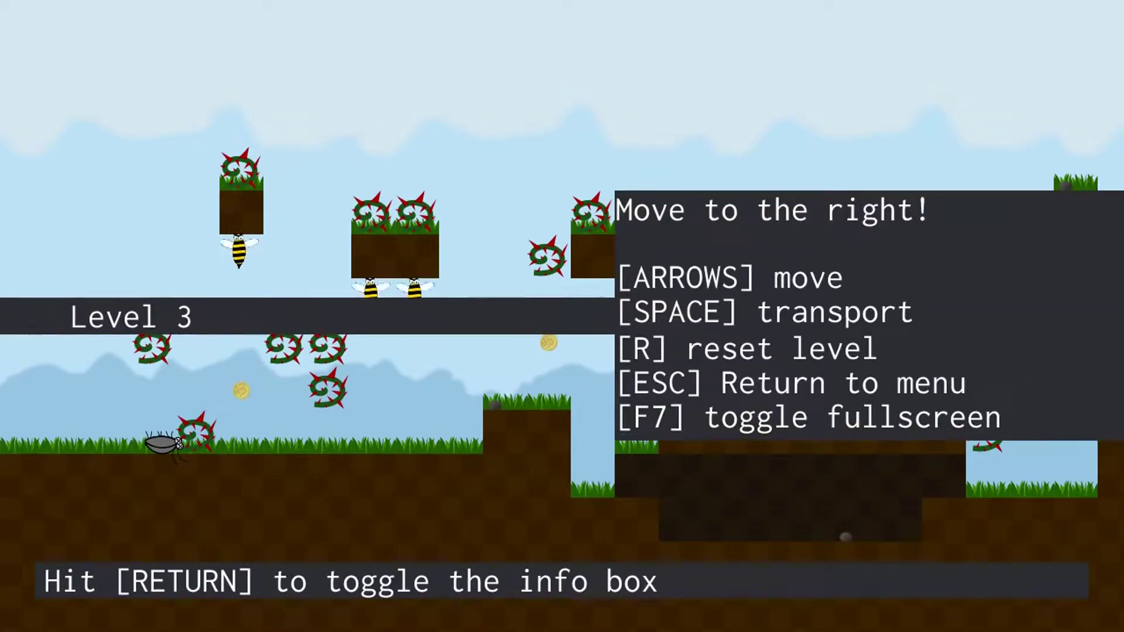
{"action": "key", "text": "Return"}
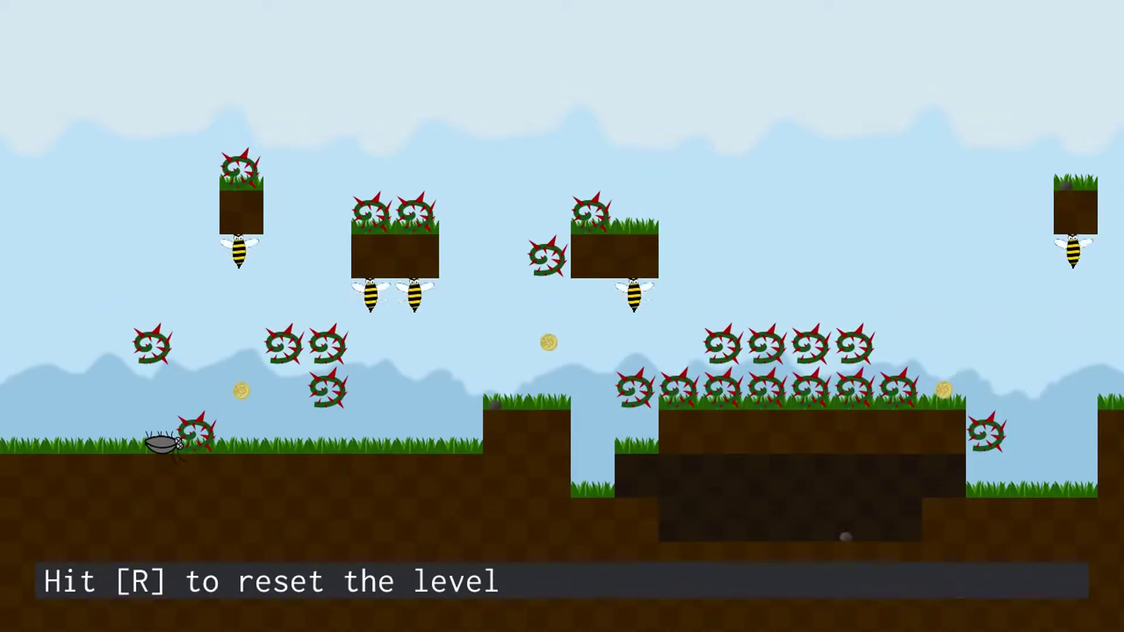
{"action": "key", "text": "r"}
{"action": "key", "text": "Right"}
{"action": "key", "text": "Right"}
{"action": "key", "text": "Left"}
{"action": "key", "text": "Right"}
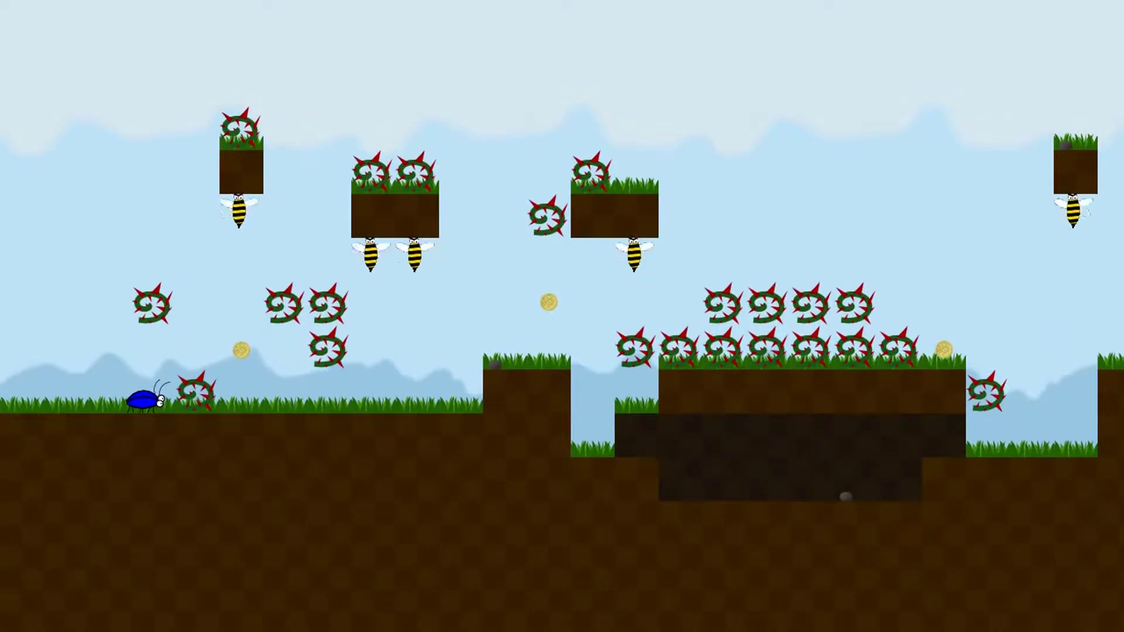
{"action": "key", "text": "Left"}
{"action": "key", "text": "Right"}
{"action": "key", "text": "Right"}
{"action": "key", "text": "Up"}
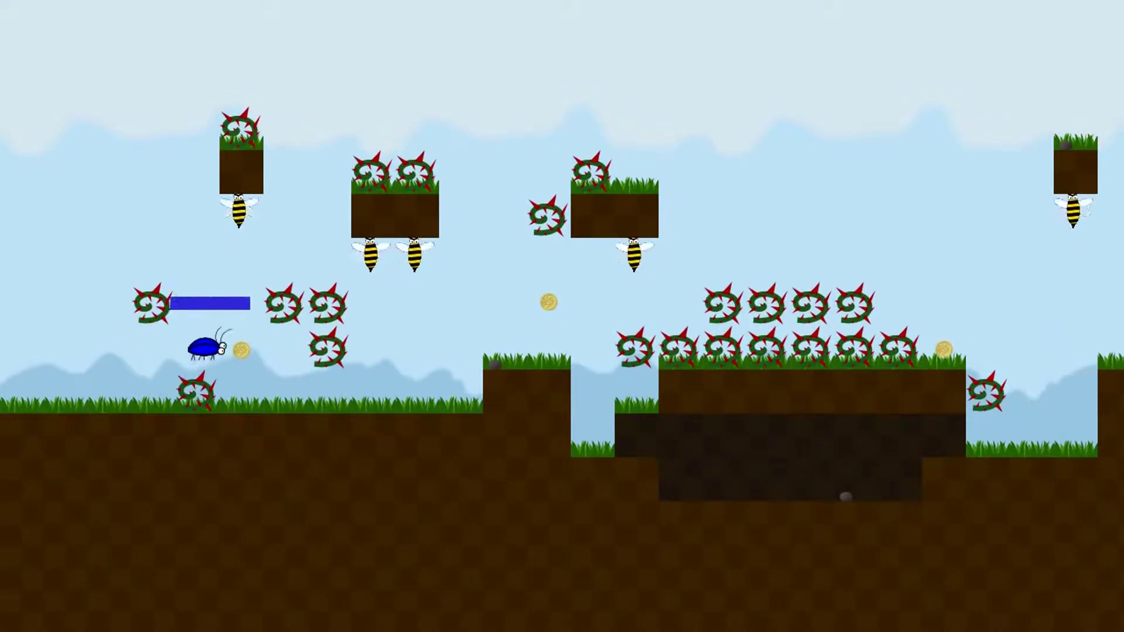
{"action": "key", "text": "Right"}
{"action": "key", "text": "Up"}
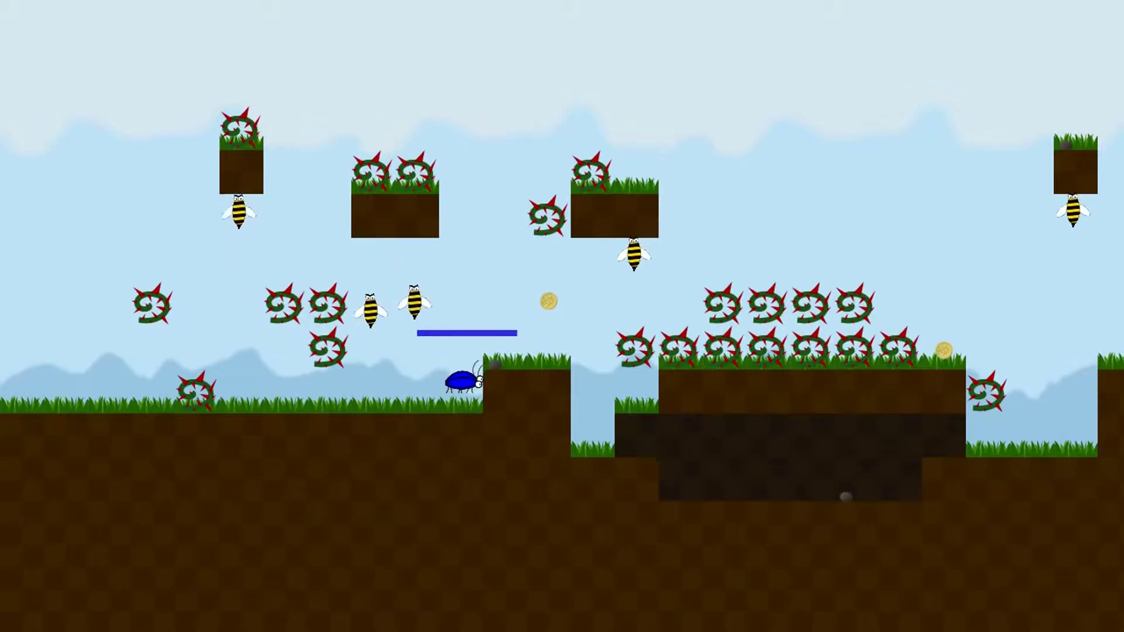
{"action": "key", "text": "Up"}
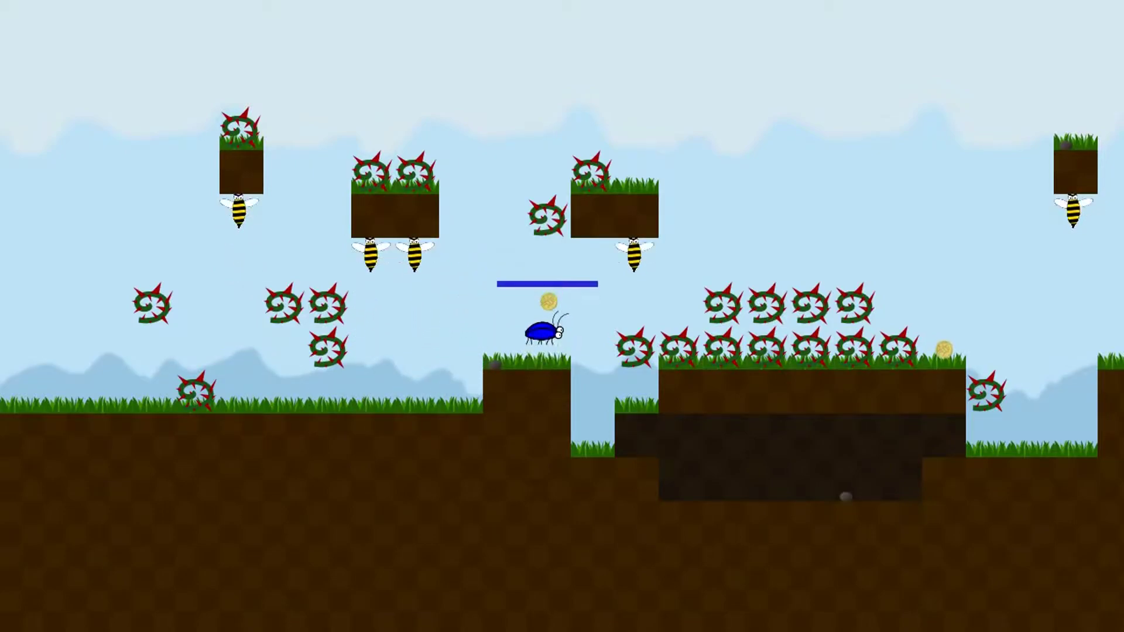
{"action": "key", "text": "Right"}
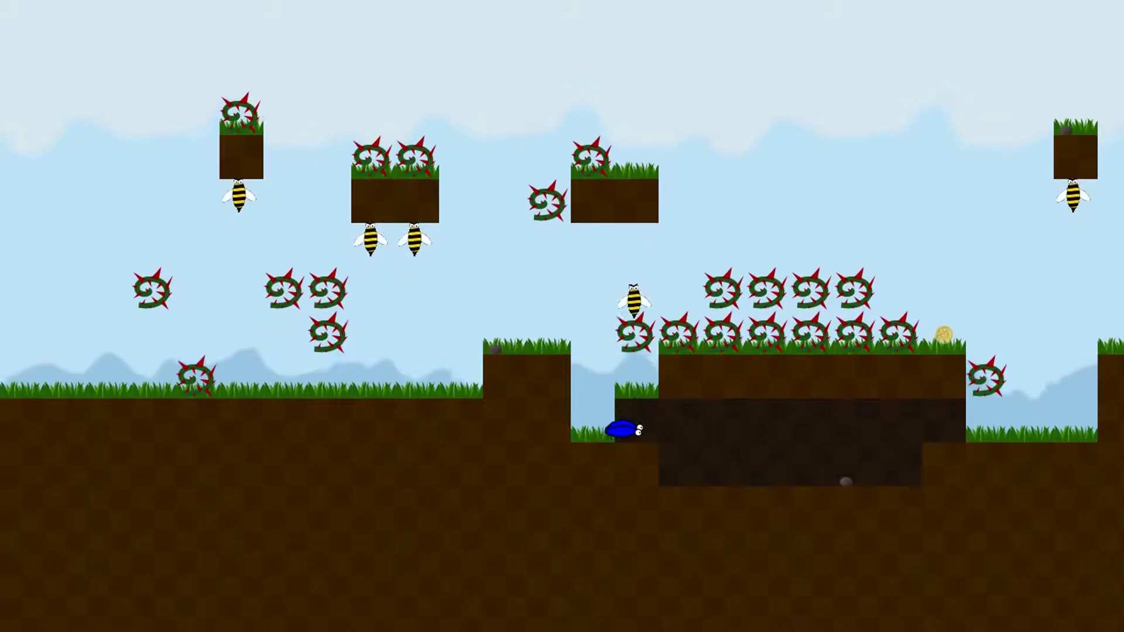
{"action": "key", "text": "Right"}
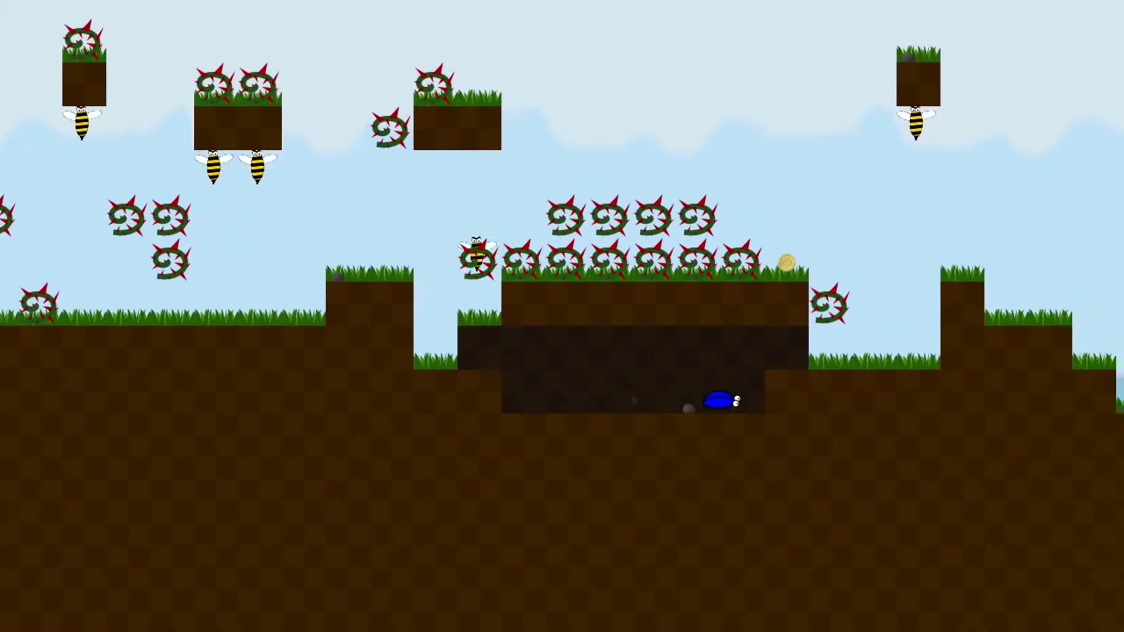
{"action": "key", "text": "Right"}
{"action": "key", "text": "Up"}
{"action": "key", "text": "Up"}
{"action": "key", "text": "Left"}
{"action": "key", "text": "Right"}
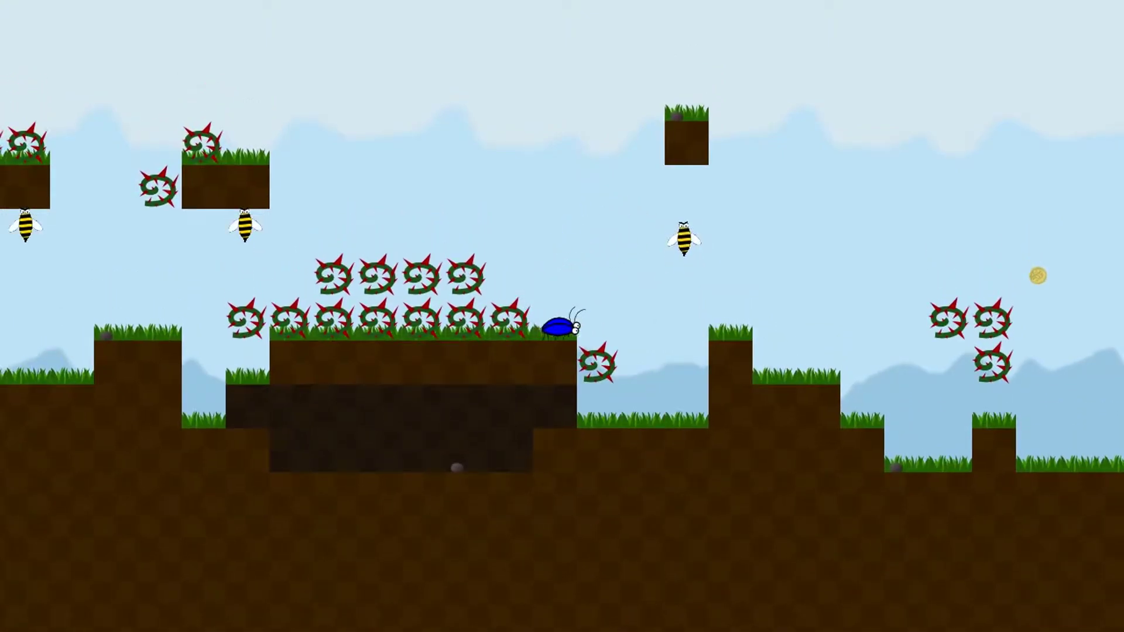
{"action": "key", "text": "Up"}
{"action": "key", "text": "Right"}
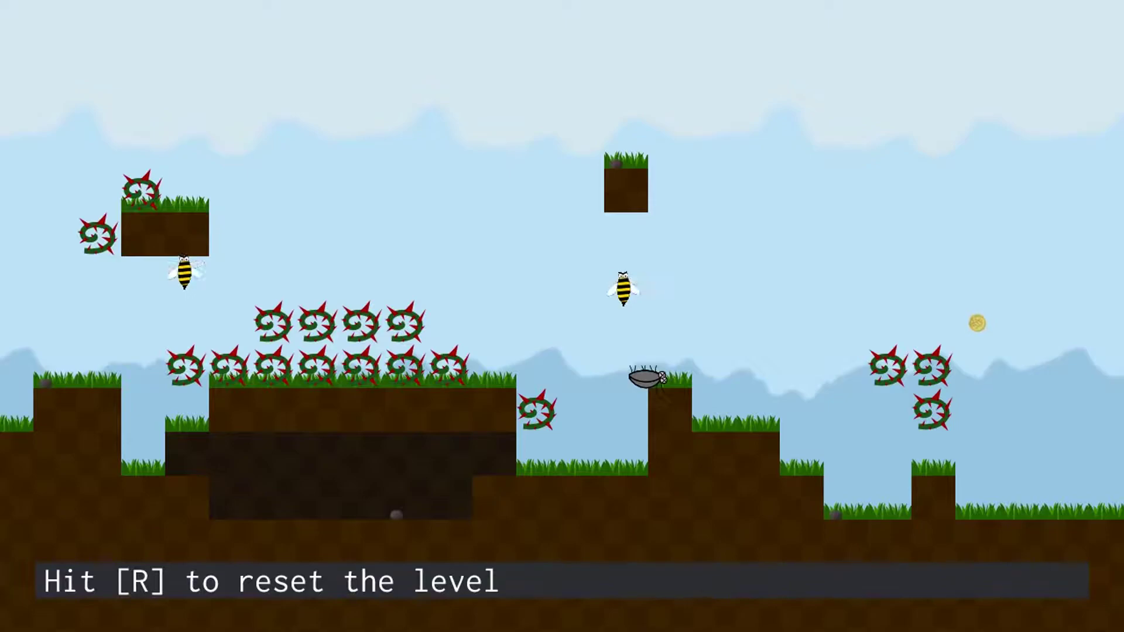
{"action": "key", "text": "r"}
{"action": "key", "text": "Right"}
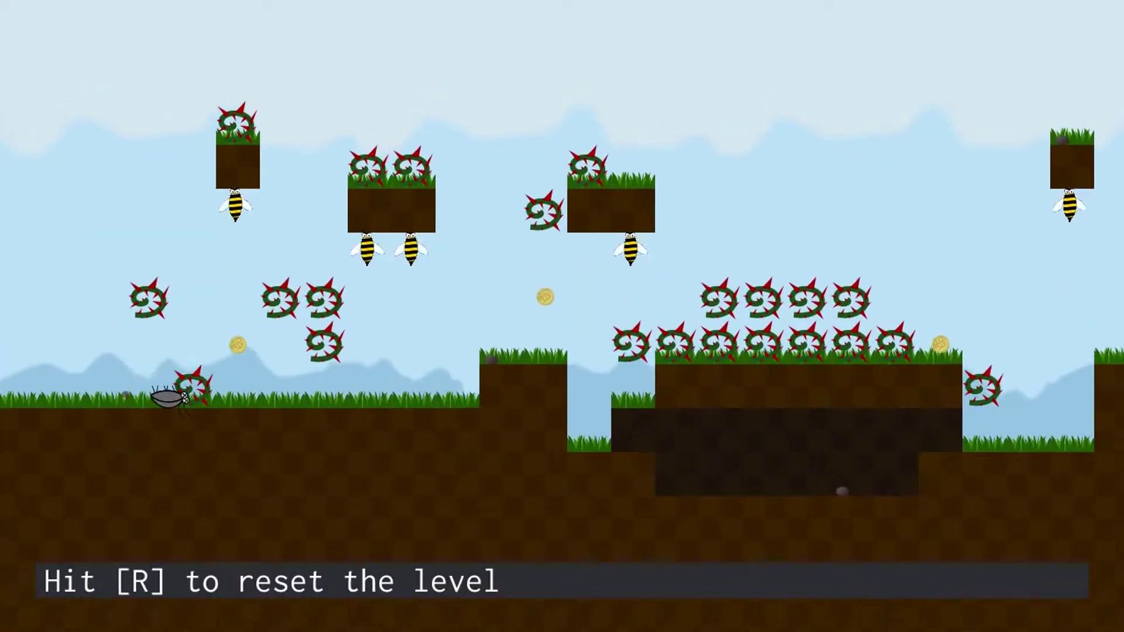
{"action": "key", "text": "r"}
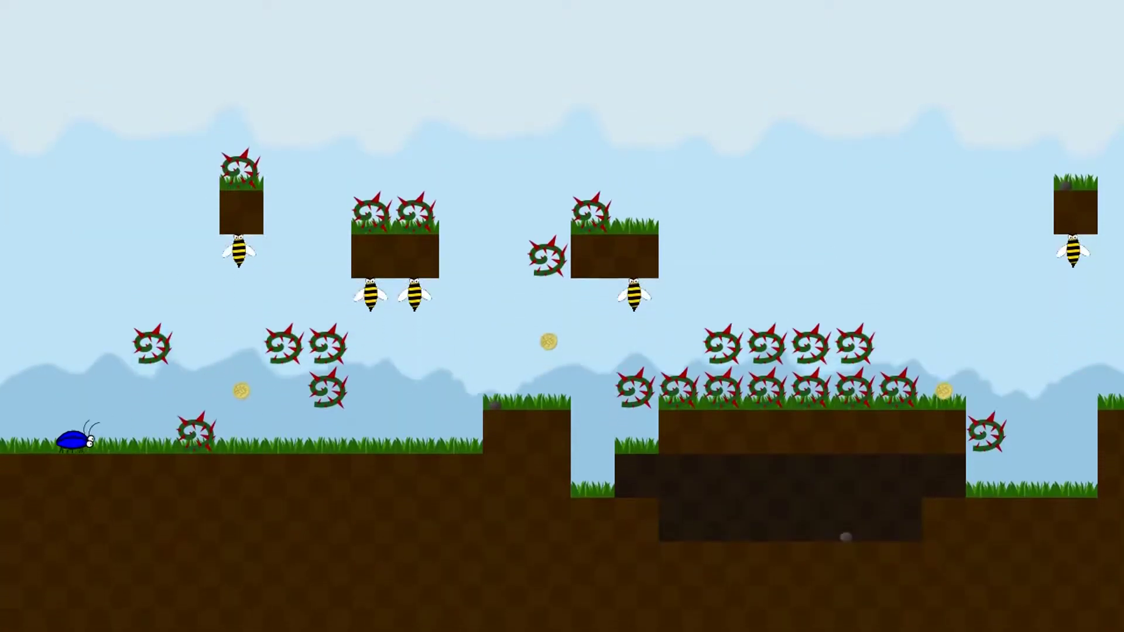
{"action": "key", "text": "Right"}
{"action": "key", "text": "r"}
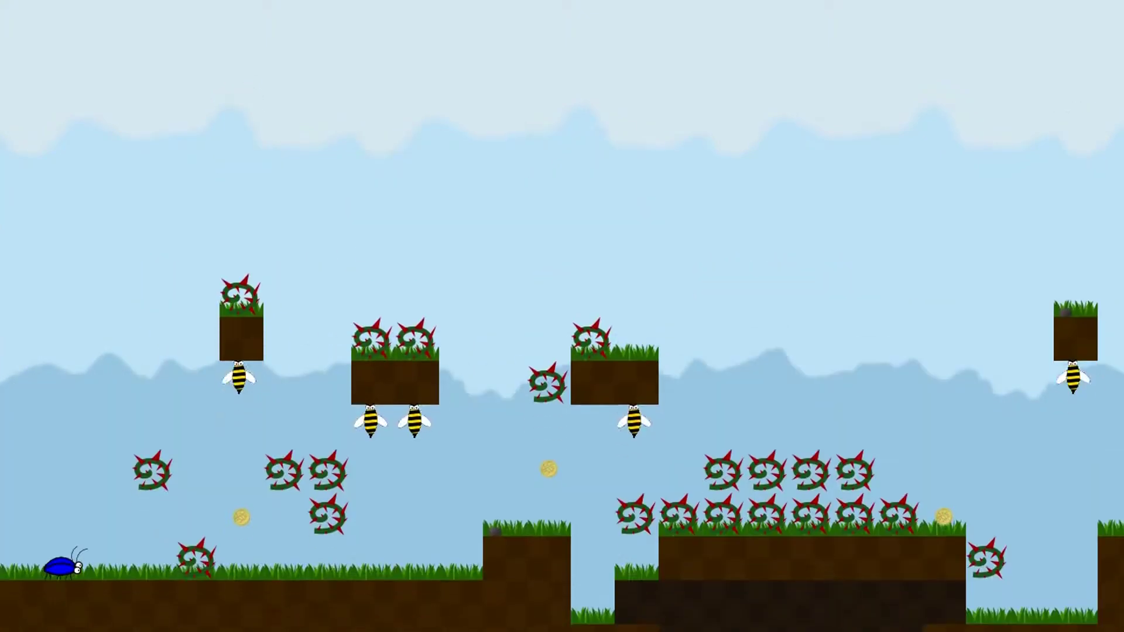
{"action": "key", "text": "Right"}
{"action": "key", "text": "Right"}
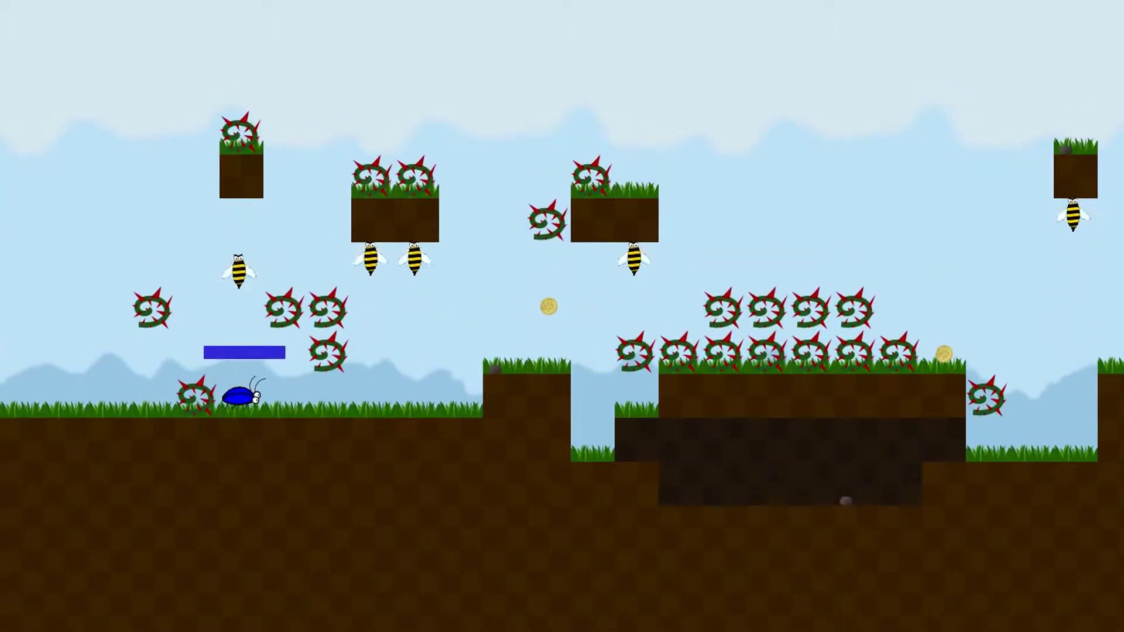
{"action": "key", "text": "Right"}
{"action": "key", "text": "Up"}
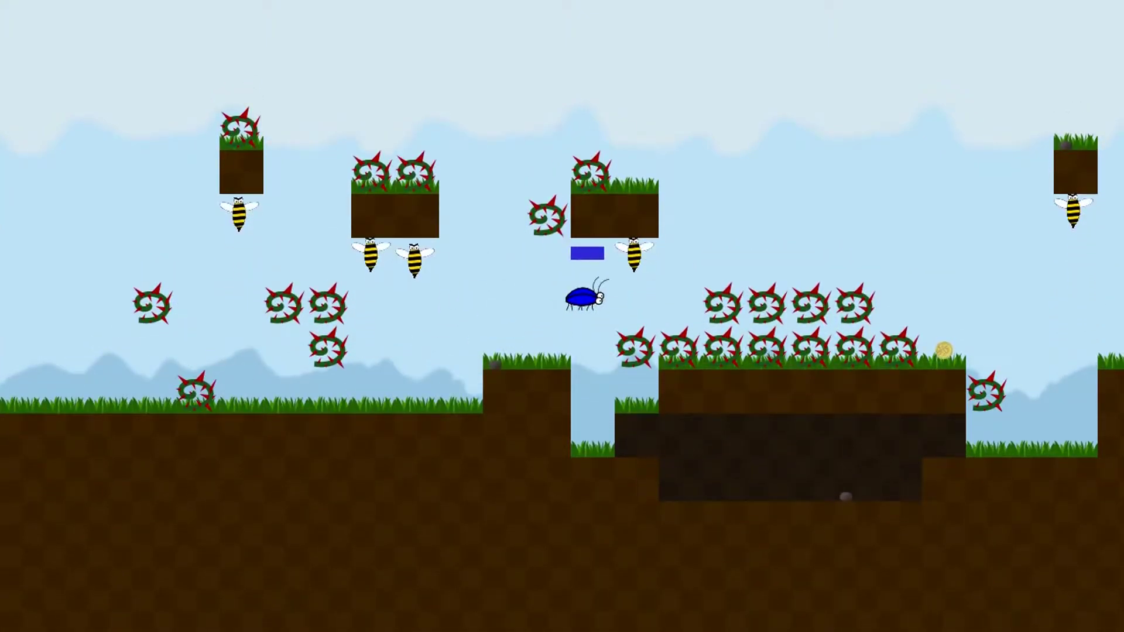
{"action": "key", "text": "Right"}
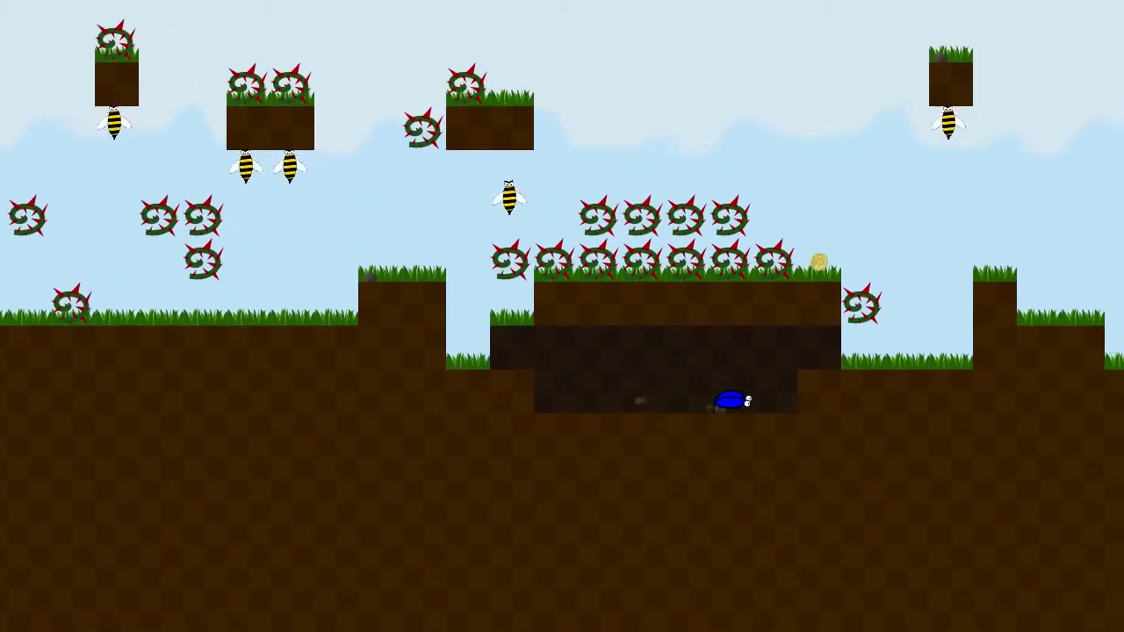
{"action": "key", "text": "Left"}
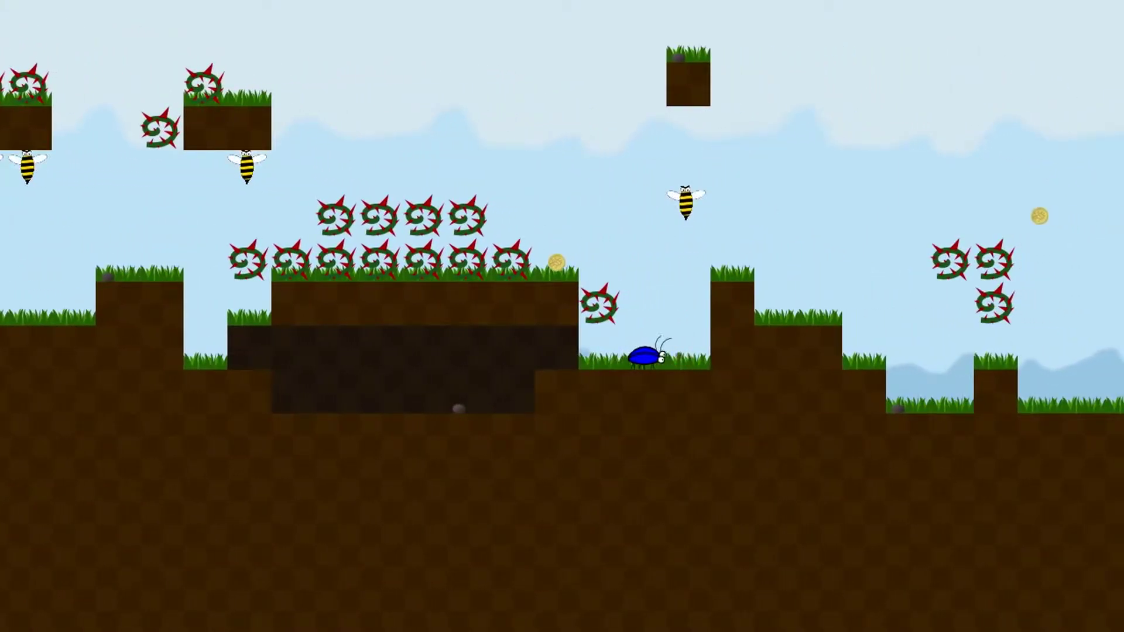
{"action": "key", "text": "space"}
{"action": "key", "text": "Left"}
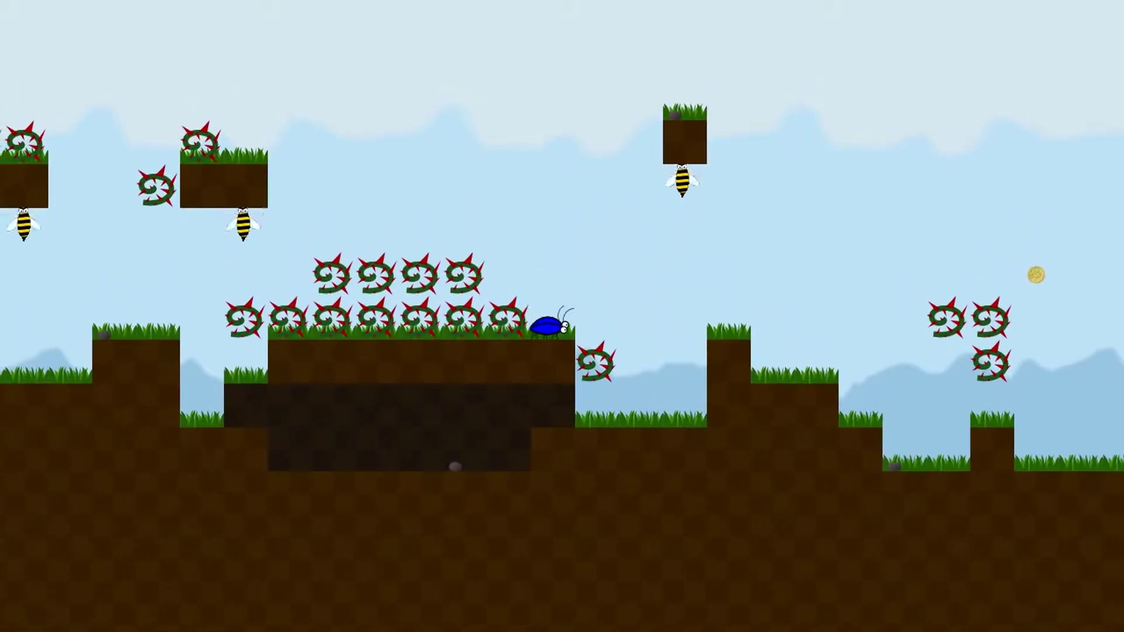
{"action": "key", "text": "Right"}
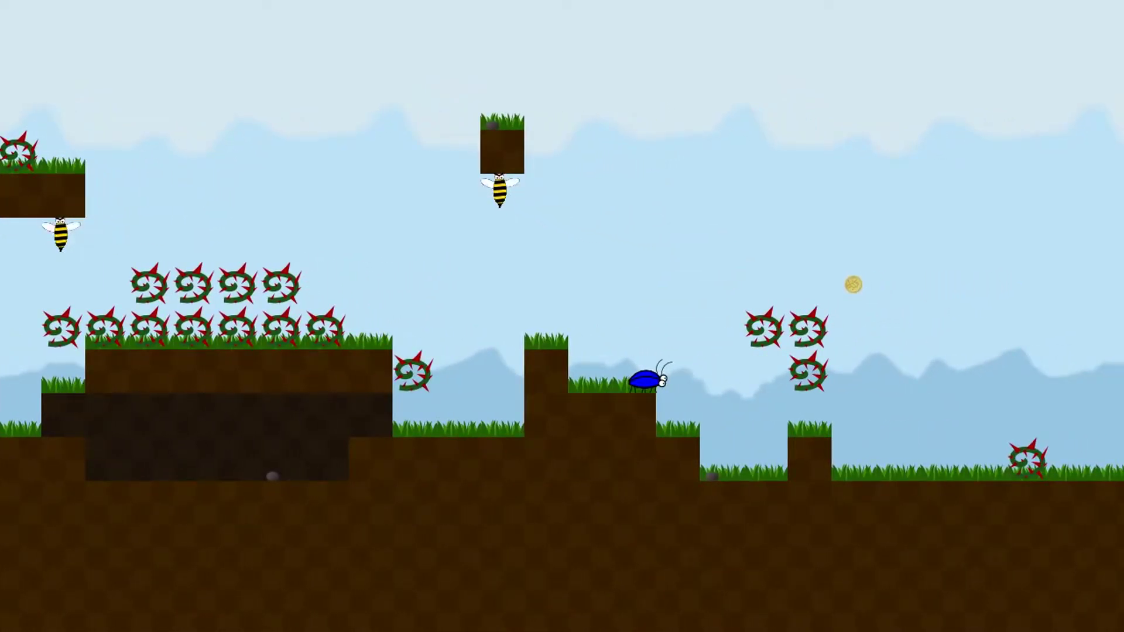
{"action": "key", "text": "space"}
{"action": "key", "text": "Right"}
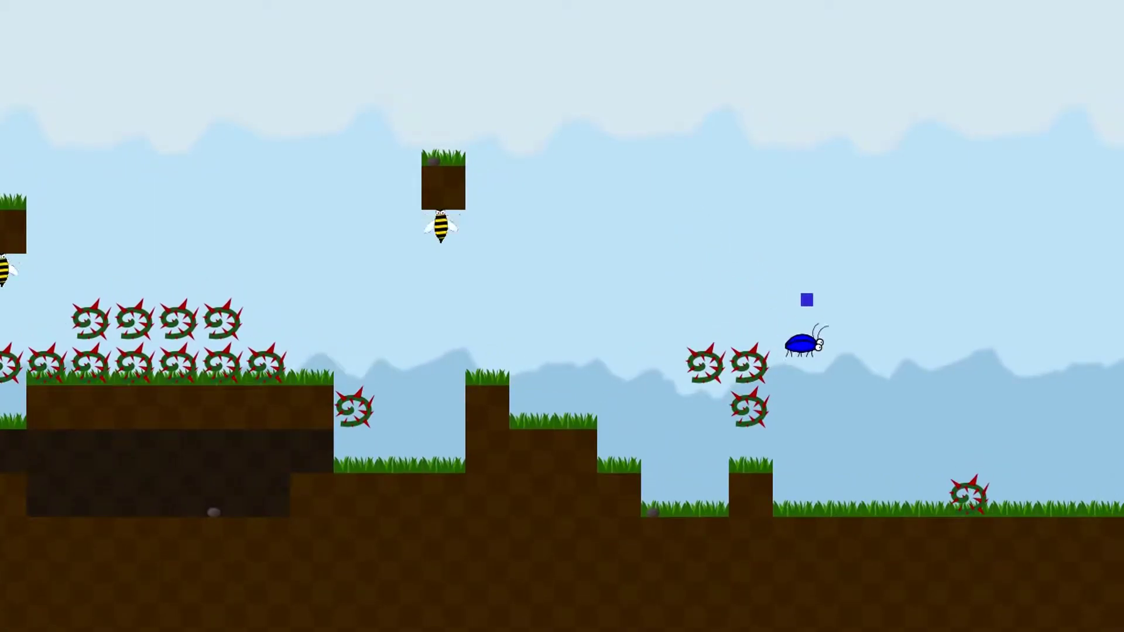
{"action": "key", "text": "space"}
{"action": "key", "text": "Right"}
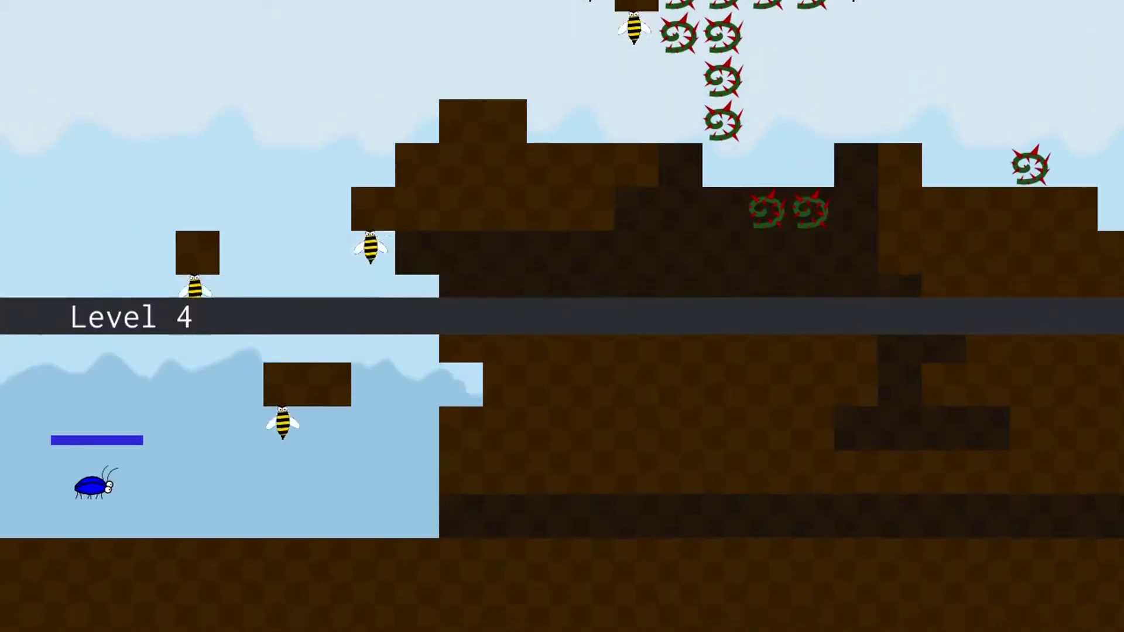
{"action": "key", "text": "Right"}
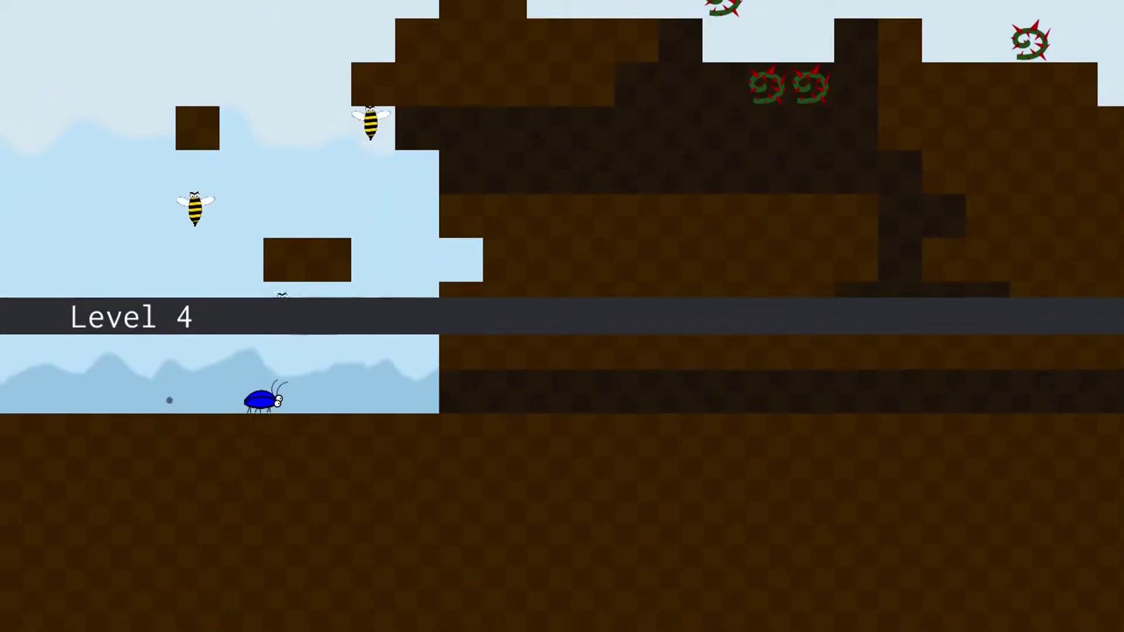
{"action": "key", "text": "space"}
{"action": "key", "text": "Right"}
{"action": "key", "text": "Left"}
{"action": "key", "text": "space"}
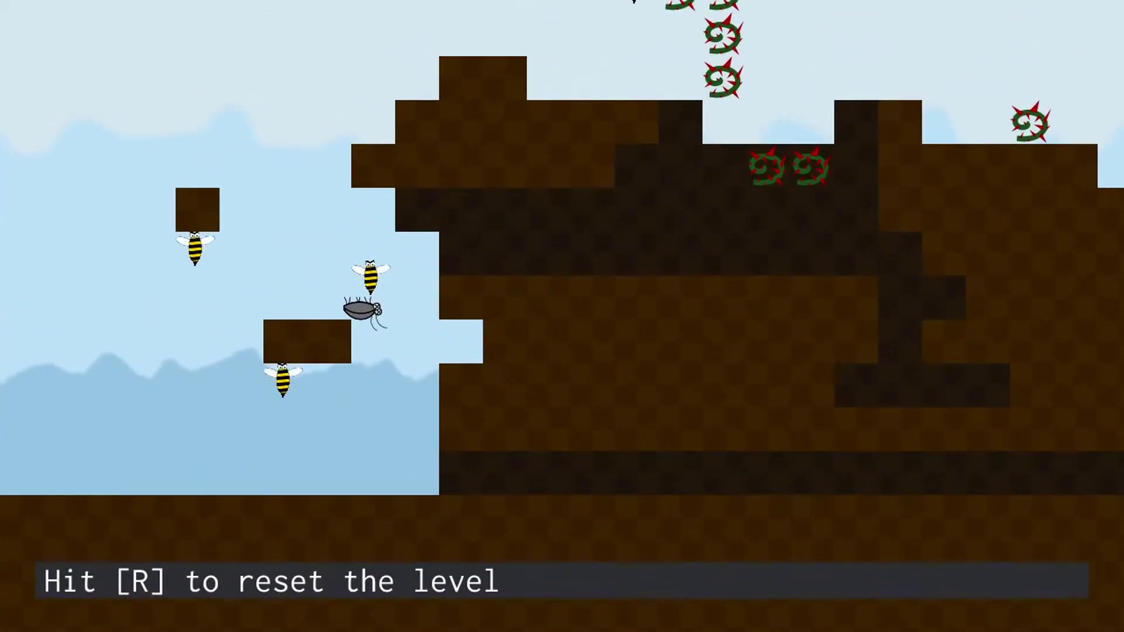
{"action": "key", "text": "r"}
{"action": "key", "text": "Right"}
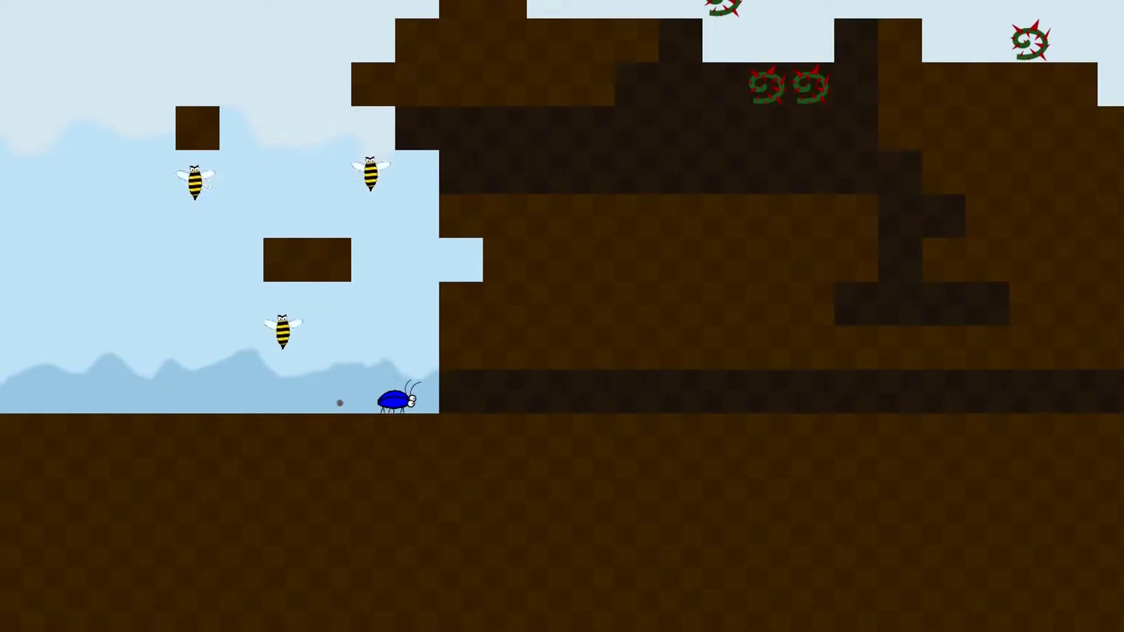
{"action": "key", "text": "space"}
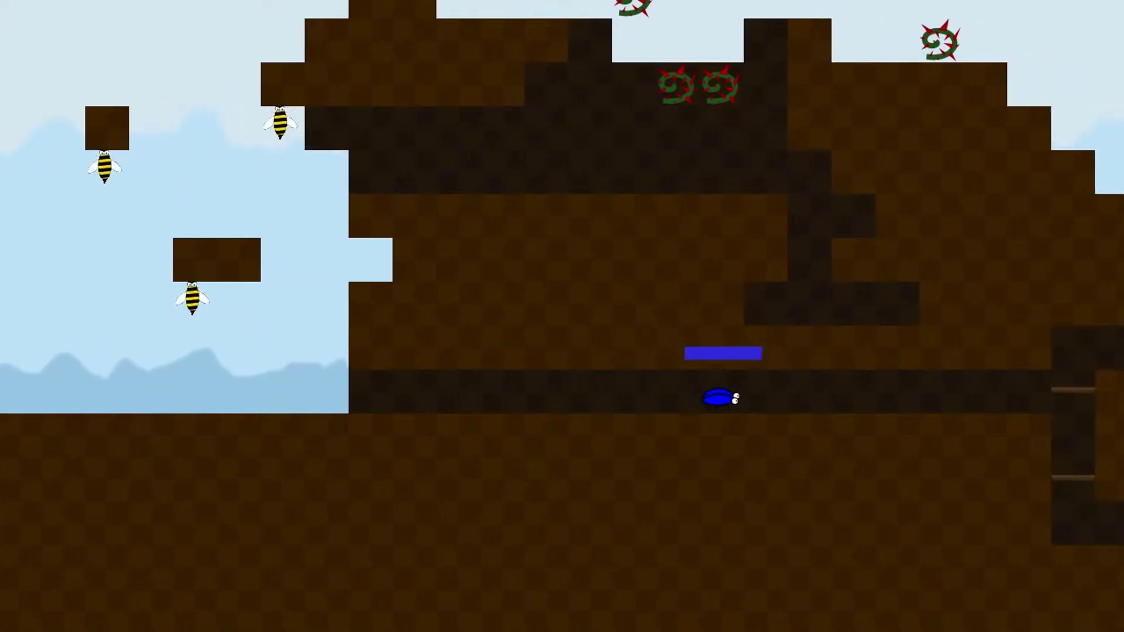
{"action": "key", "text": "Right"}
{"action": "key", "text": "space"}
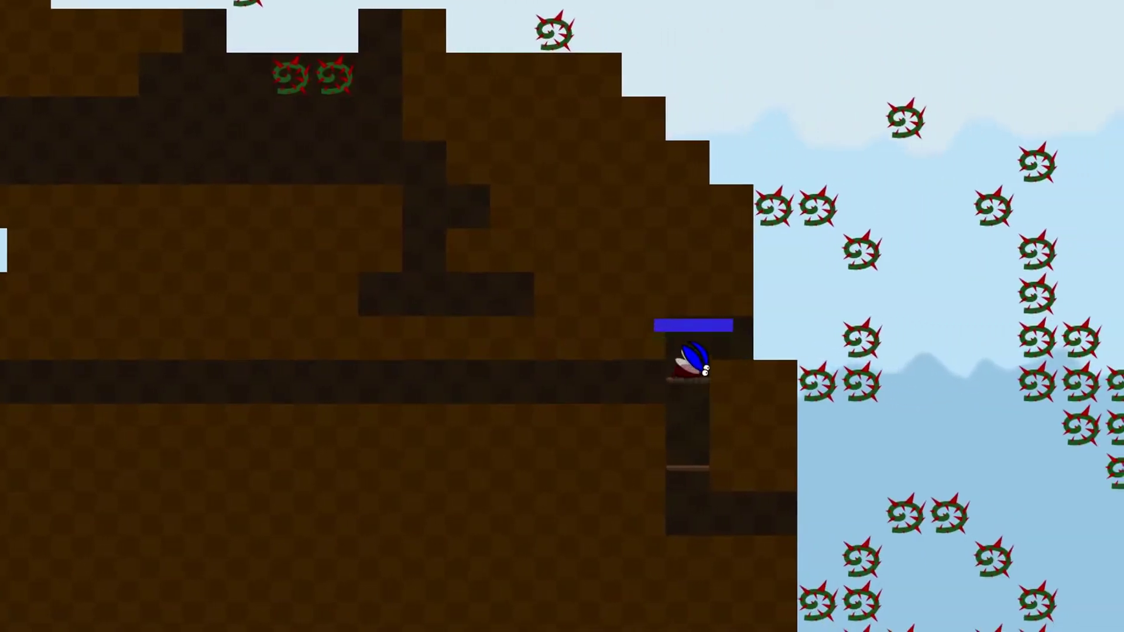
{"action": "key", "text": "Left"}
{"action": "key", "text": "space"}
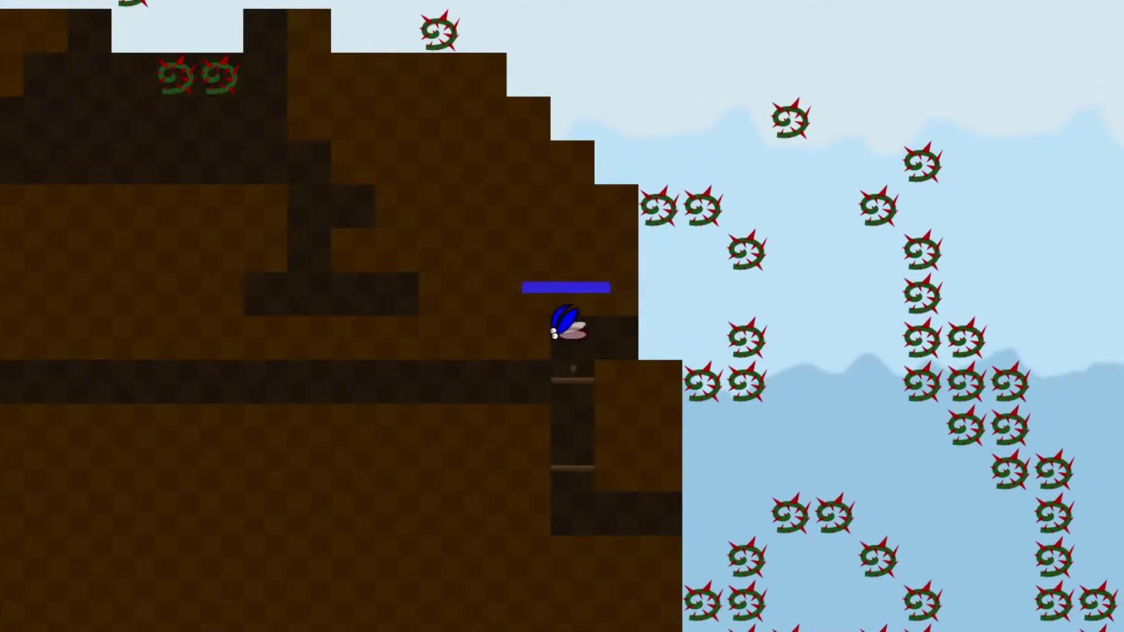
{"action": "key", "text": "Right"}
{"action": "key", "text": "Left"}
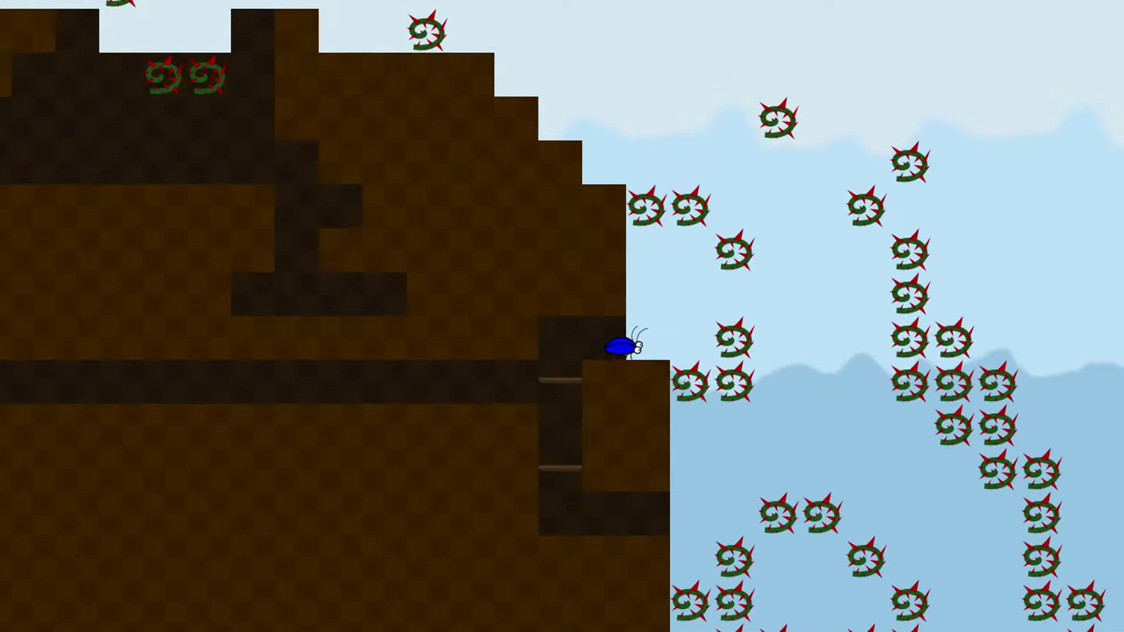
{"action": "key", "text": "Right"}
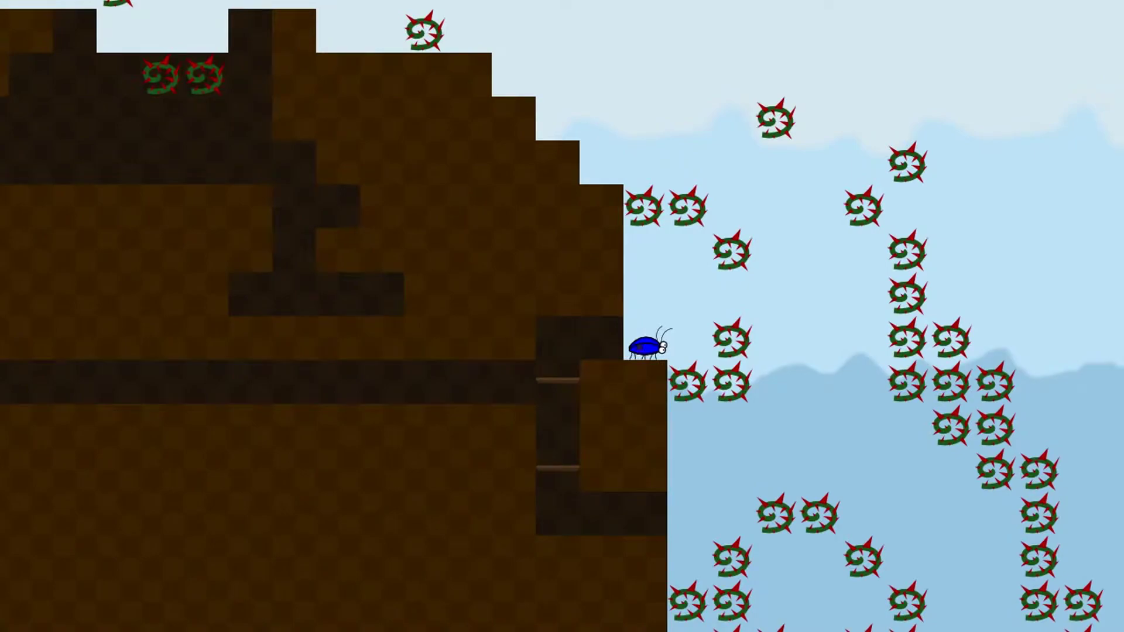
{"action": "key", "text": "space"}
{"action": "key", "text": "Right"}
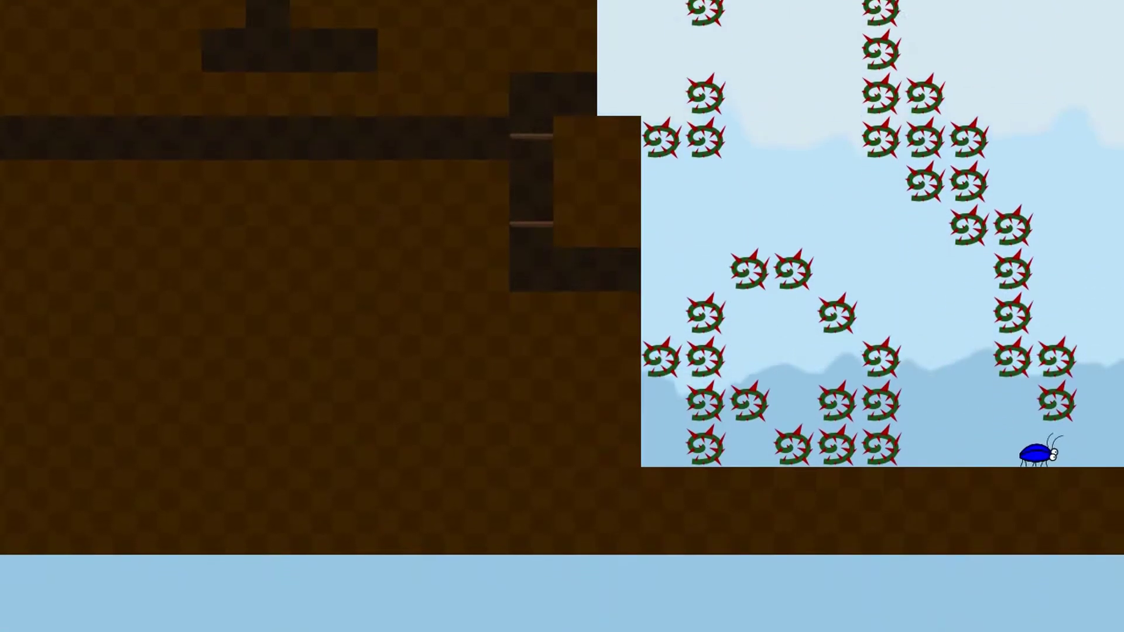
{"action": "key", "text": "Right"}
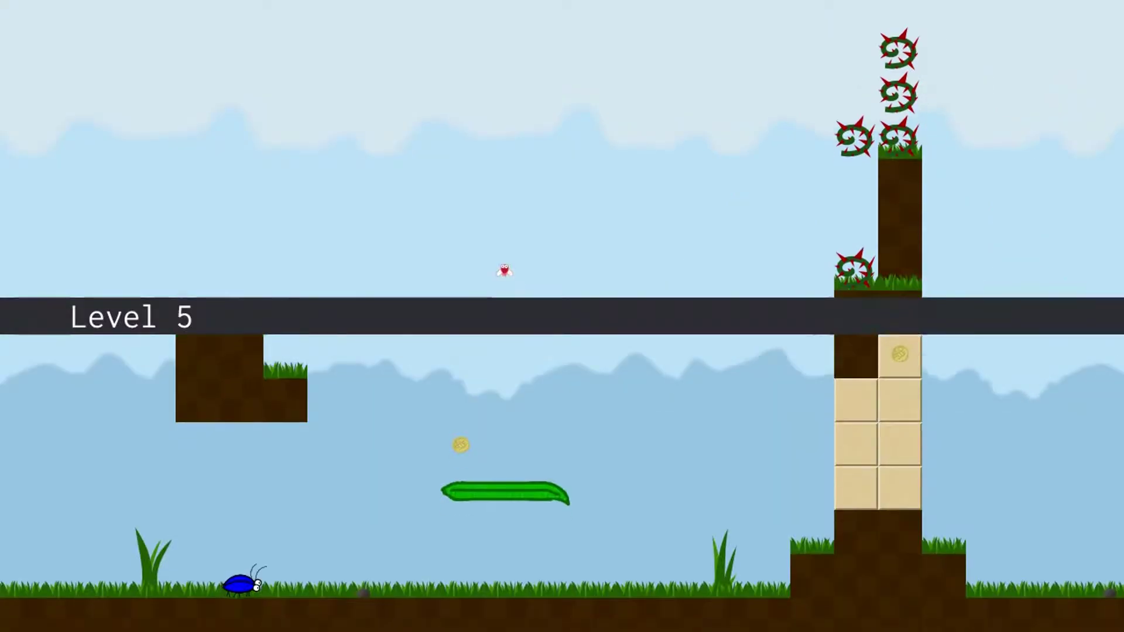
{"action": "key", "text": "space"}
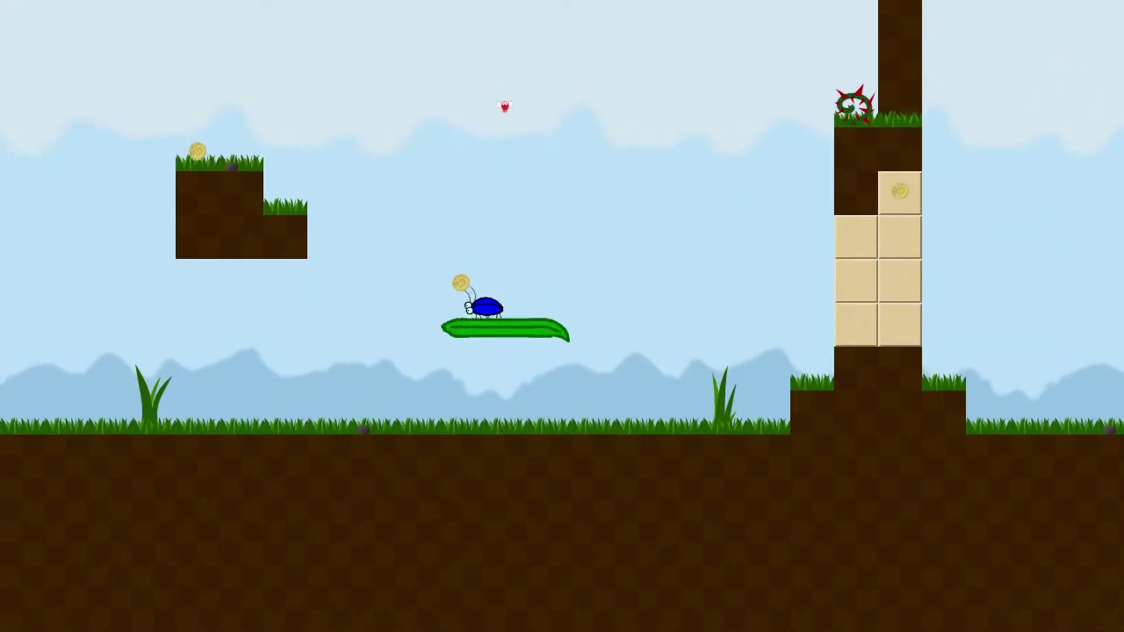
{"action": "key", "text": "Left"}
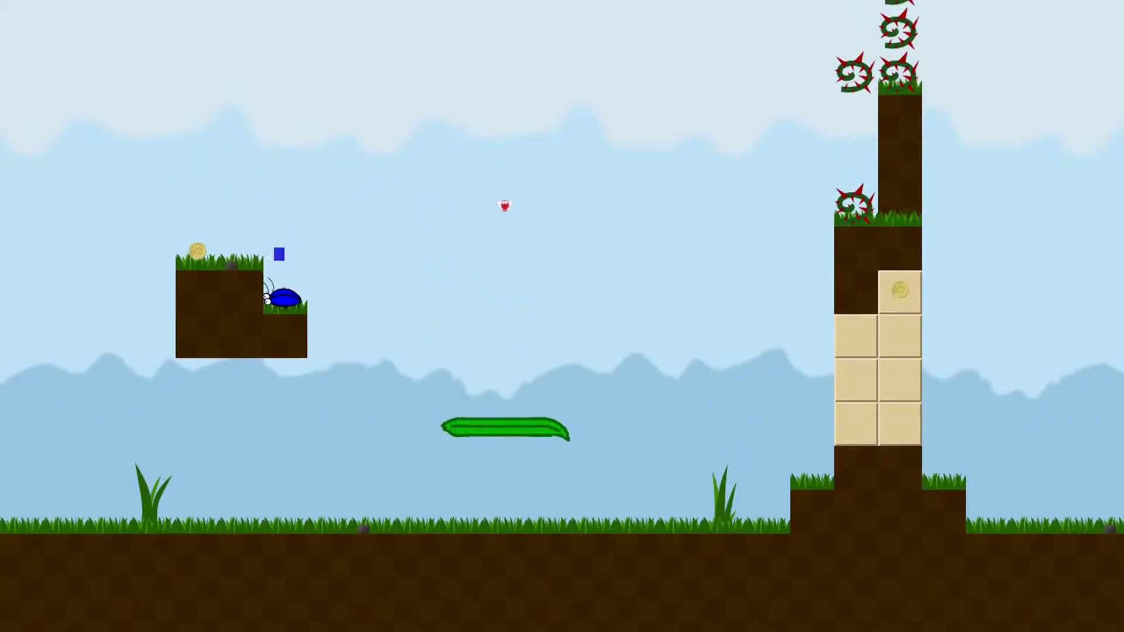
{"action": "key", "text": "Right"}
{"action": "key", "text": "space"}
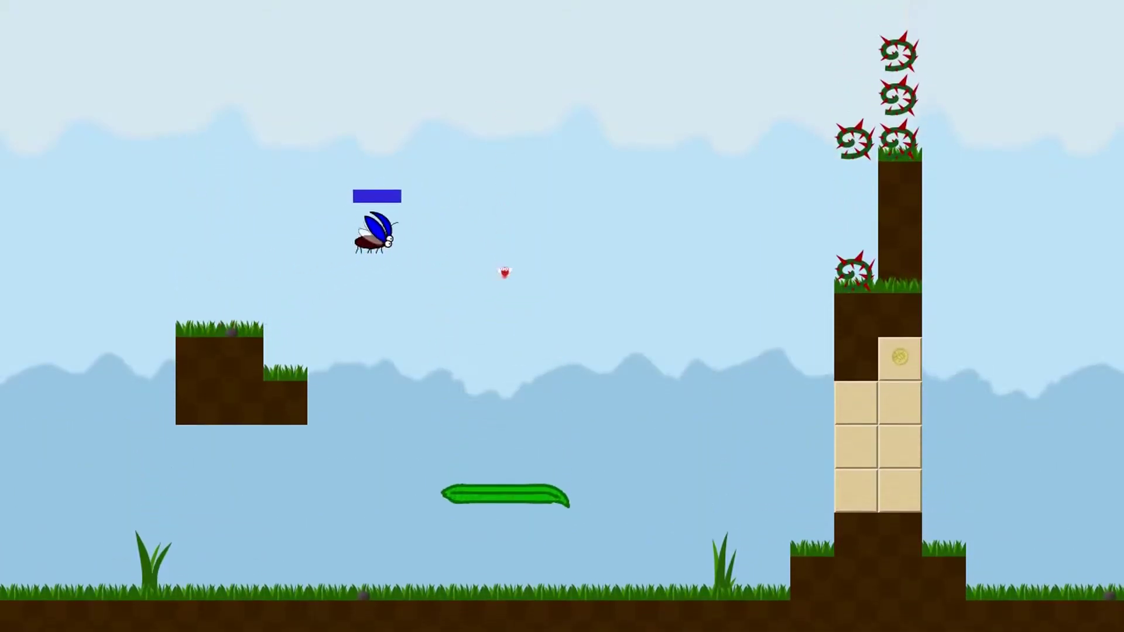
{"action": "key", "text": "Left"}
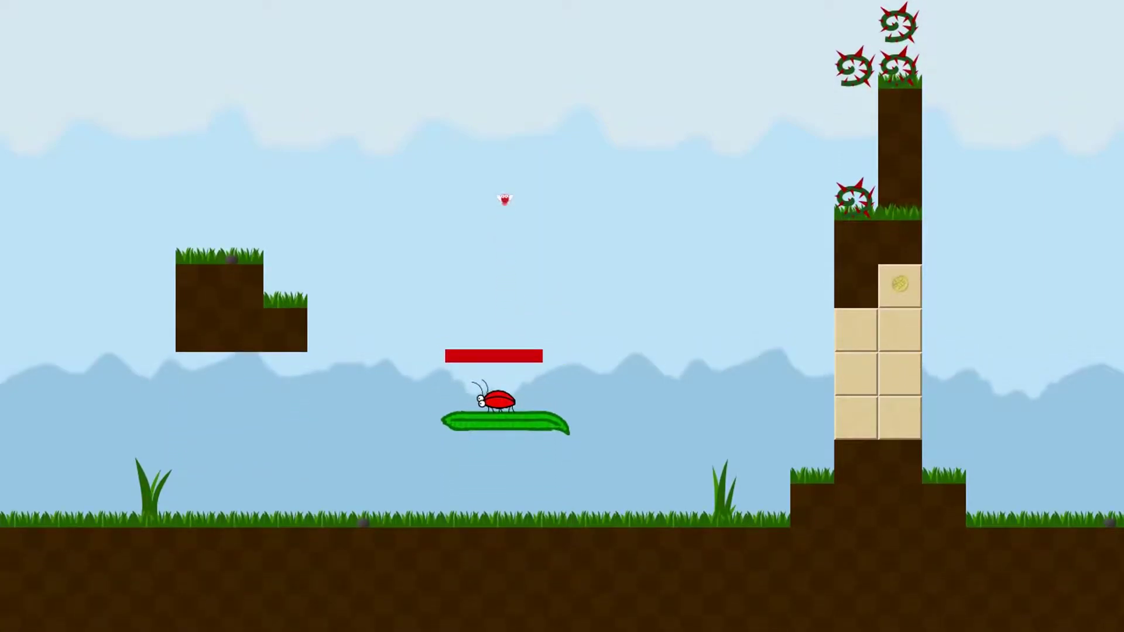
{"action": "key", "text": "Left"}
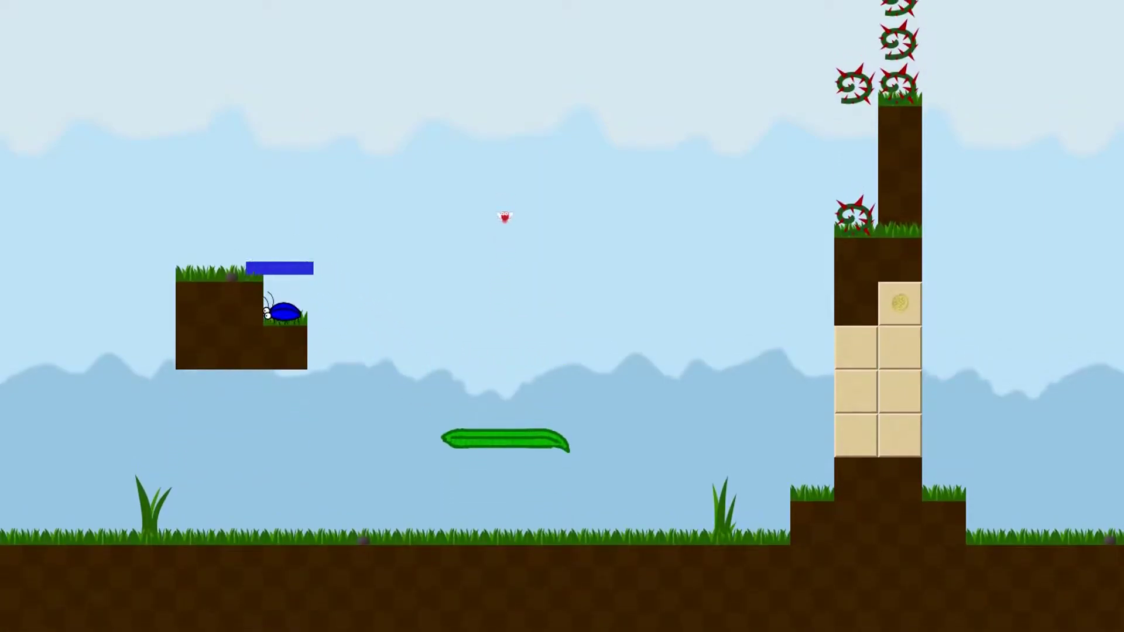
{"action": "key", "text": "space"}
{"action": "key", "text": "Right"}
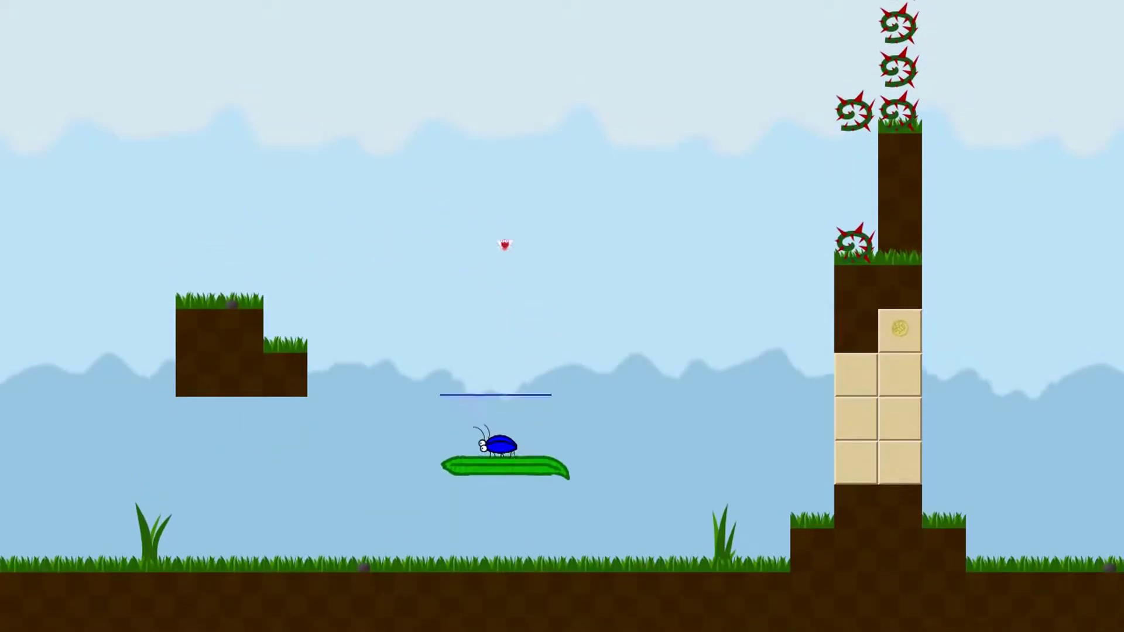
{"action": "key", "text": "Left"}
{"action": "key", "text": "Left"}
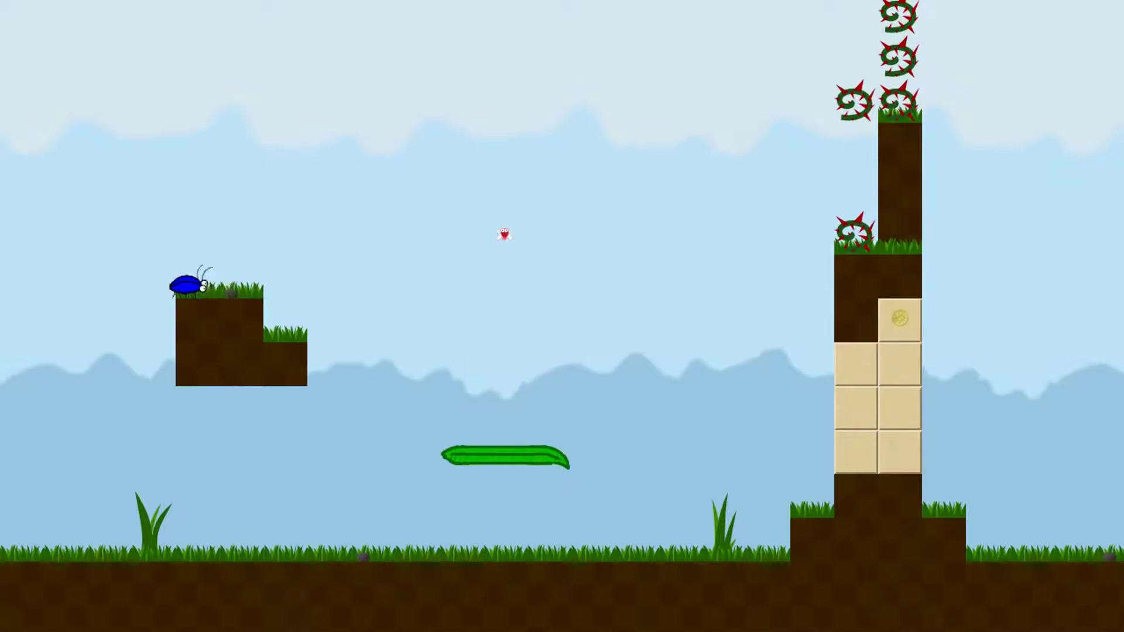
{"action": "key", "text": "Right"}
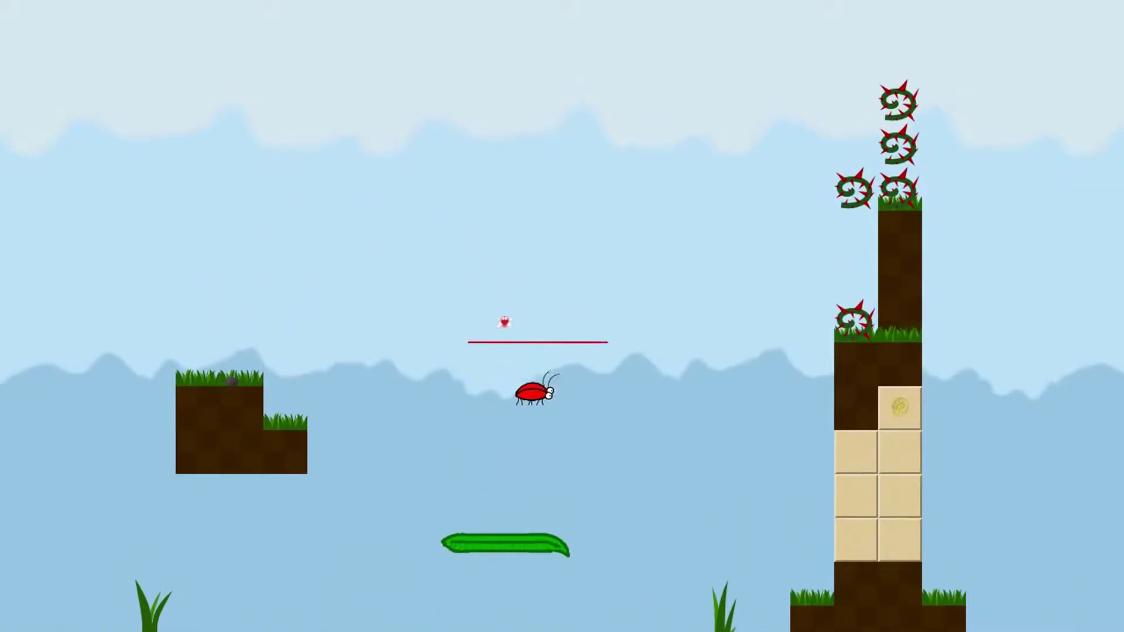
{"action": "key", "text": "Right"}
{"action": "key", "text": "Up"}
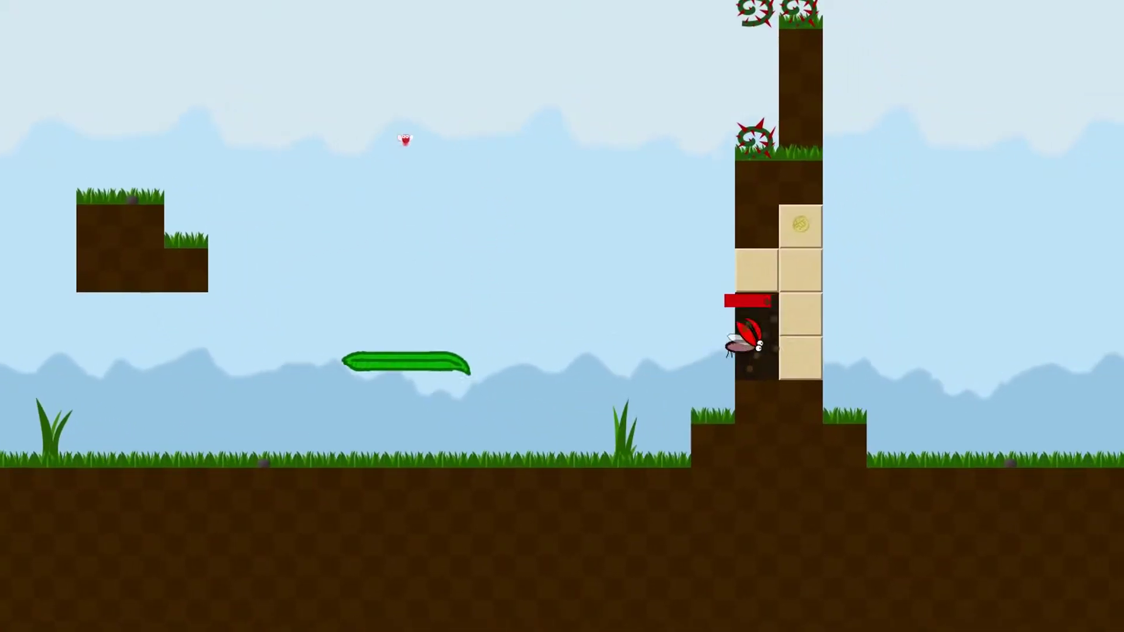
{"action": "key", "text": "Left"}
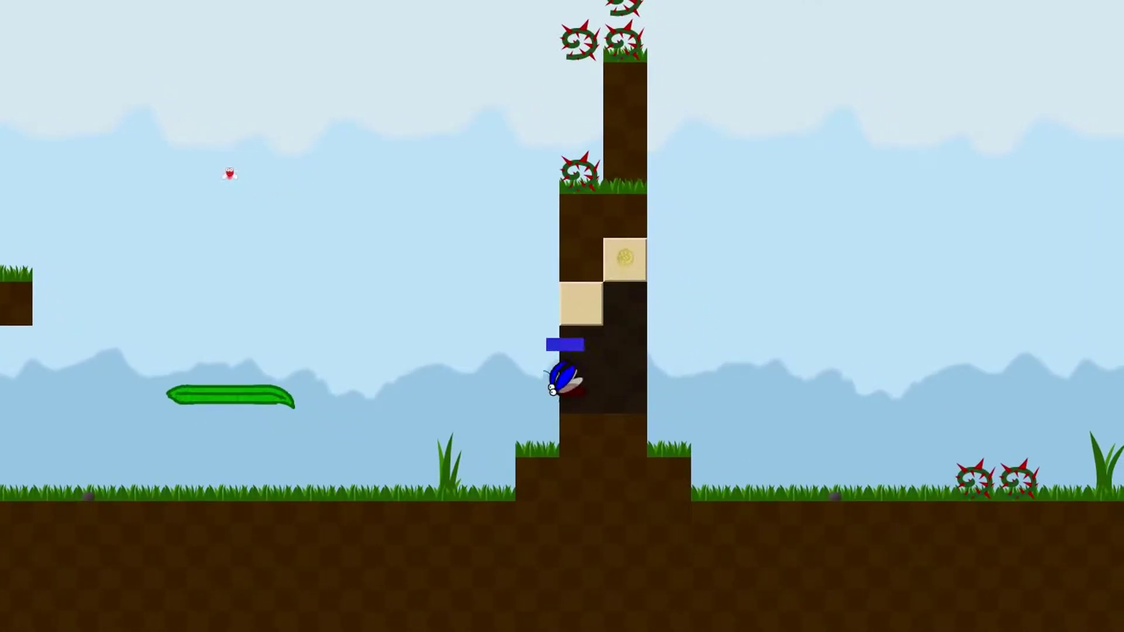
{"action": "key", "text": "Left"}
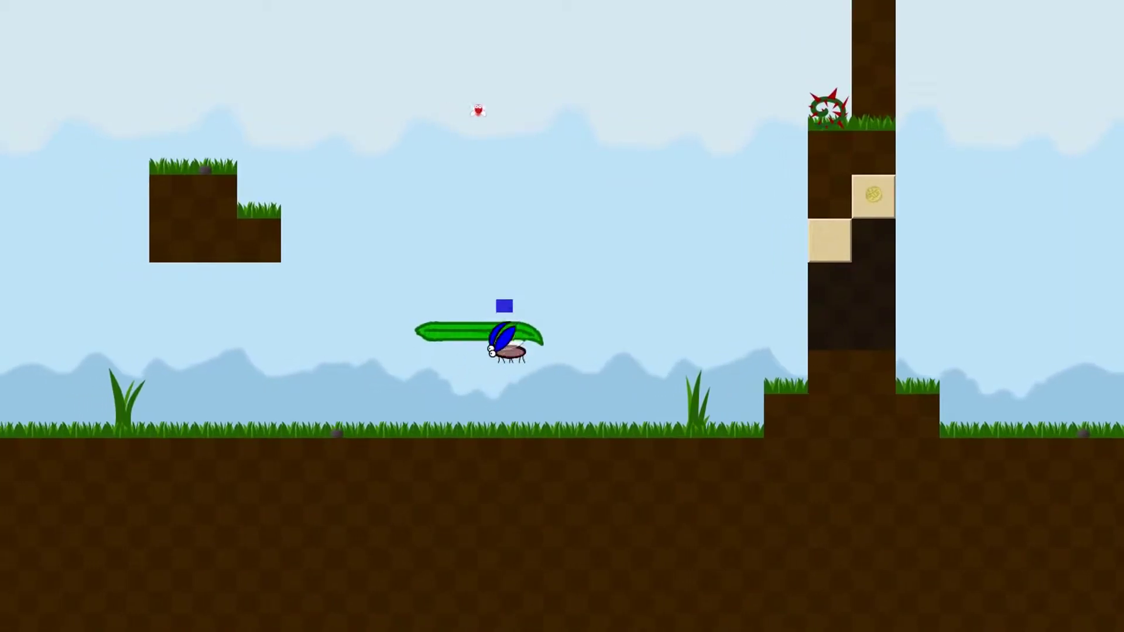
{"action": "key", "text": "Right"}
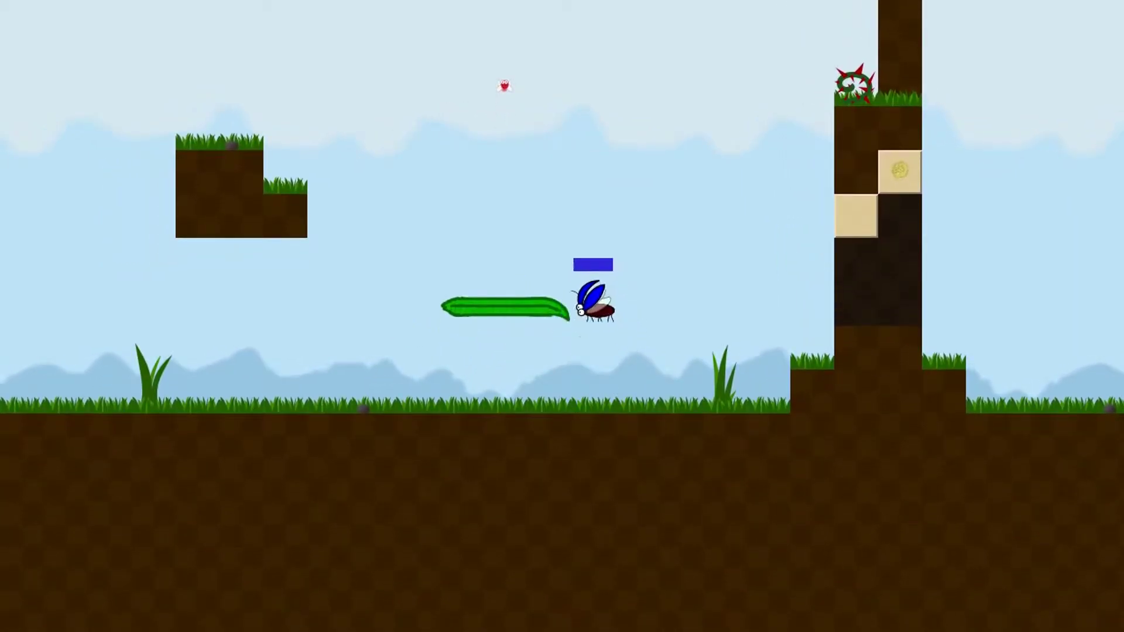
{"action": "key", "text": "Left"}
{"action": "key", "text": "Up"}
{"action": "key", "text": "Left"}
{"action": "key", "text": "Up"}
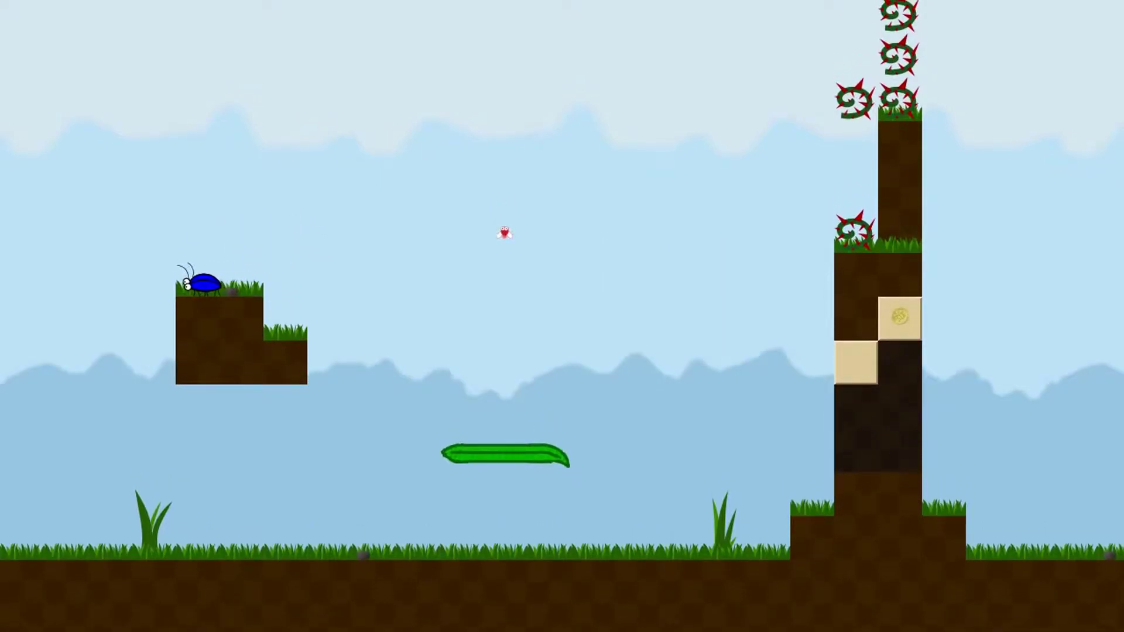
{"action": "key", "text": "Up"}
{"action": "key", "text": "Right"}
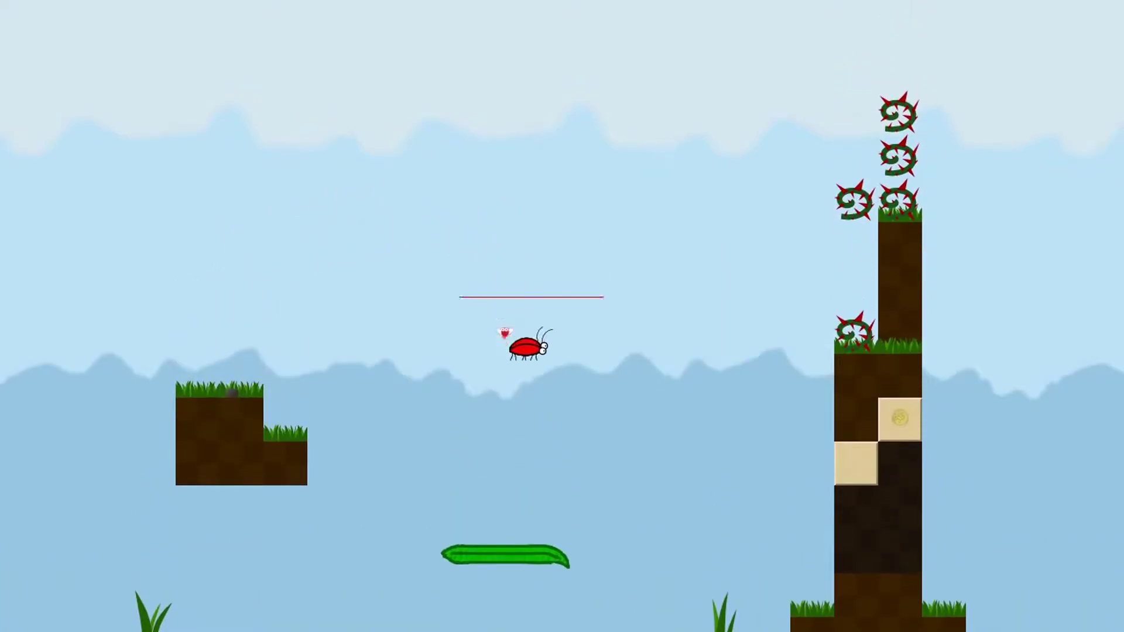
{"action": "key", "text": "Right"}
{"action": "key", "text": "Up"}
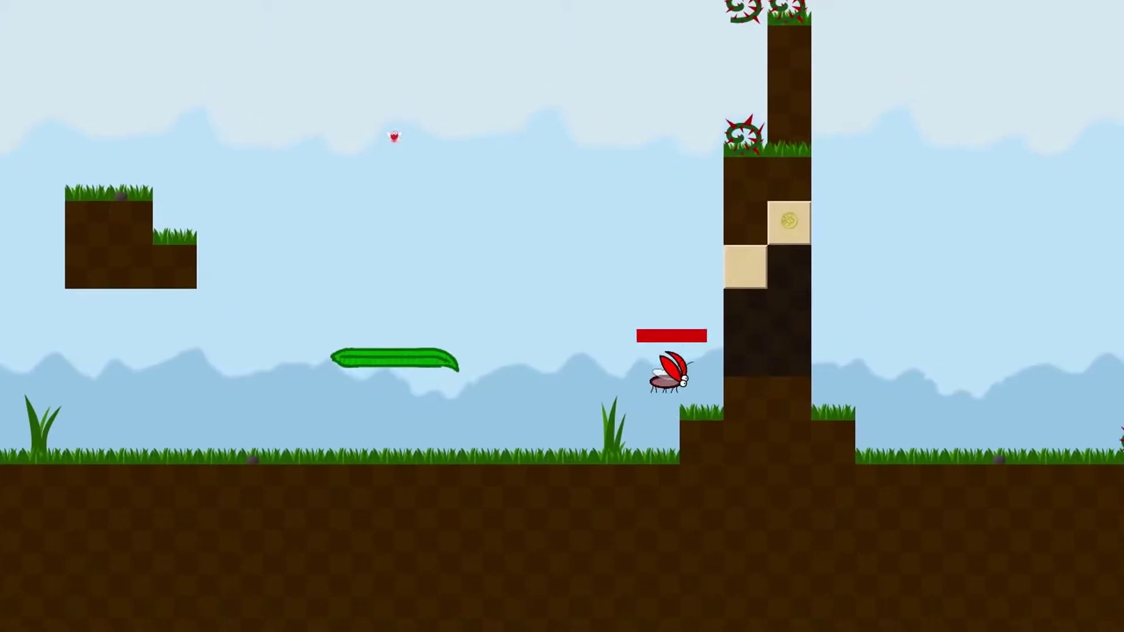
{"action": "key", "text": "Up"}
{"action": "key", "text": "Right"}
{"action": "key", "text": "Left"}
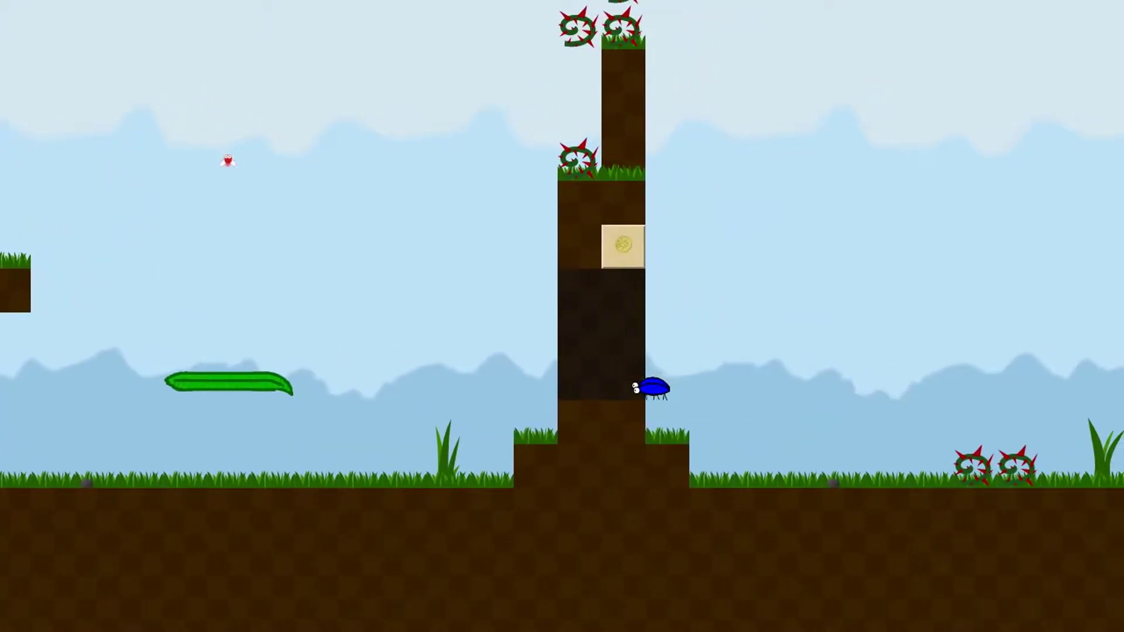
{"action": "key", "text": "Up"}
{"action": "key", "text": "Left"}
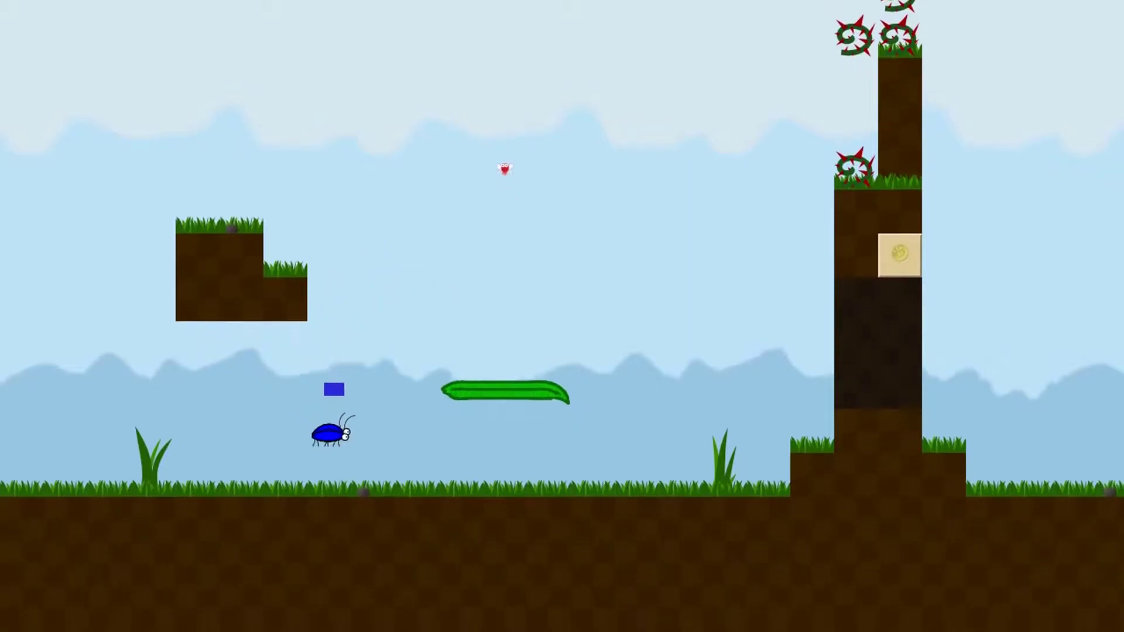
{"action": "key", "text": "Right"}
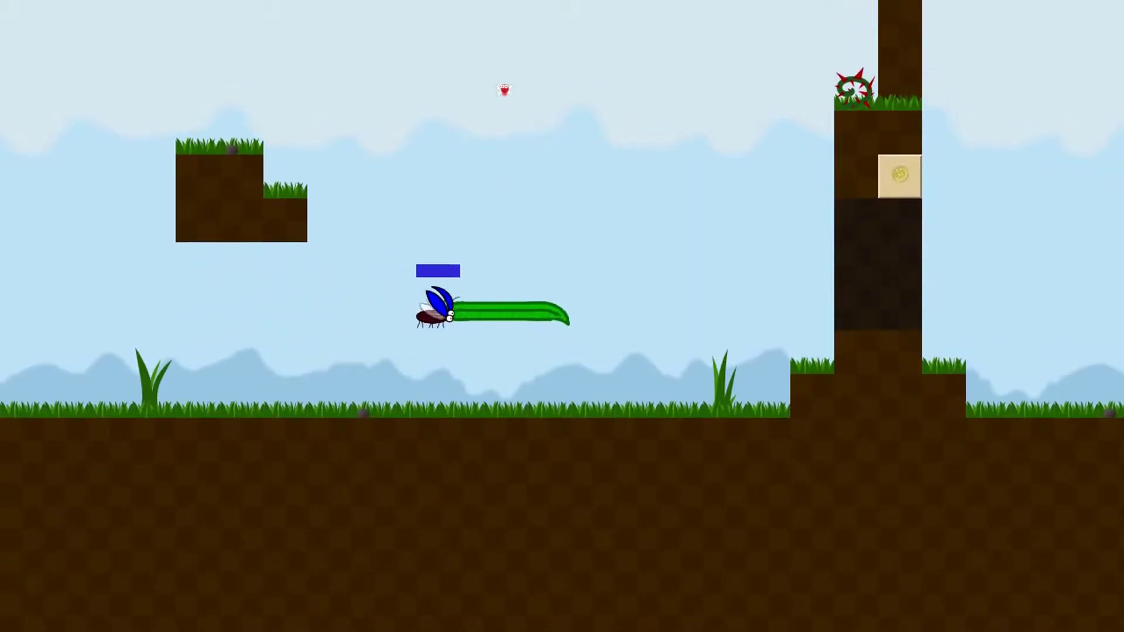
{"action": "key", "text": "Up"}
{"action": "key", "text": "Left"}
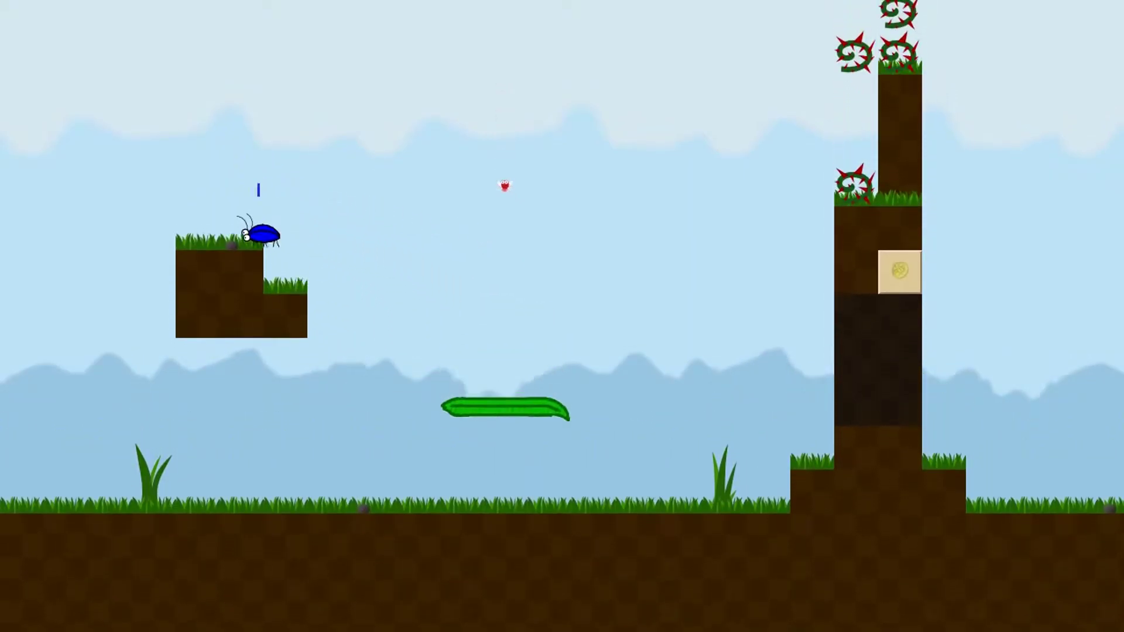
{"action": "key", "text": "Up"}
{"action": "key", "text": "Right"}
{"action": "key", "text": "Right"}
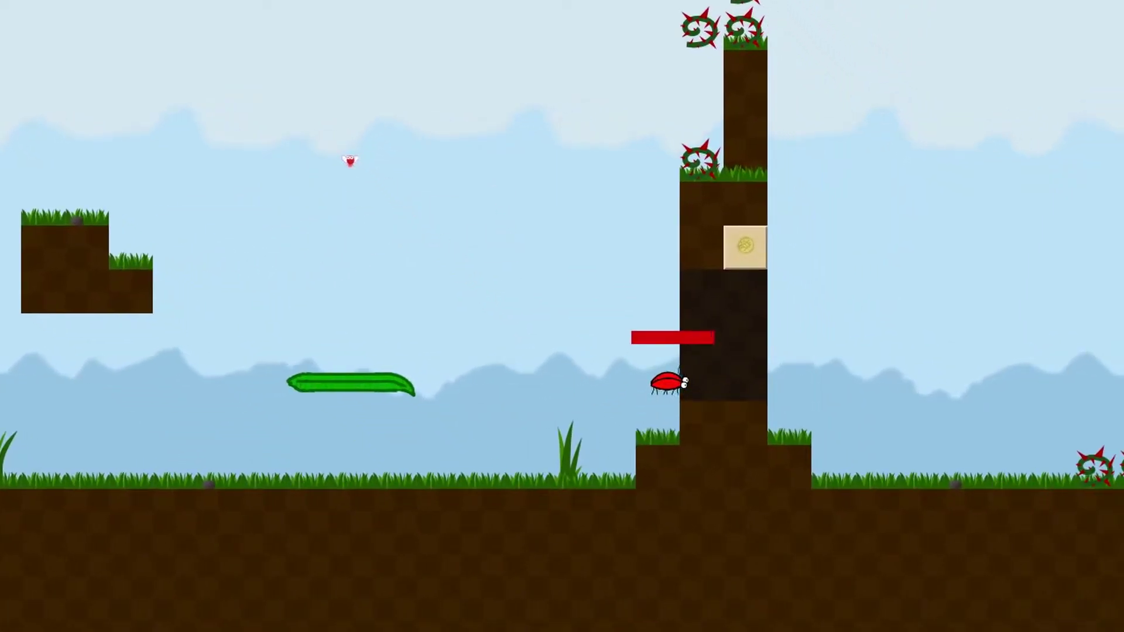
{"action": "key", "text": "Right"}
{"action": "key", "text": "Up"}
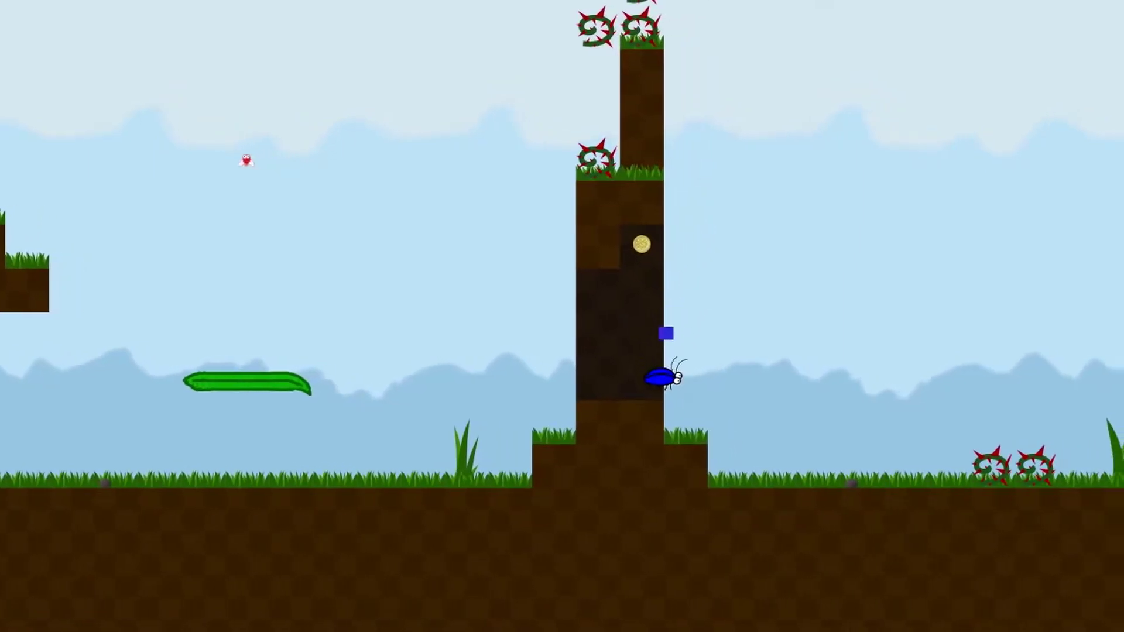
{"action": "key", "text": "Left"}
{"action": "key", "text": "Up"}
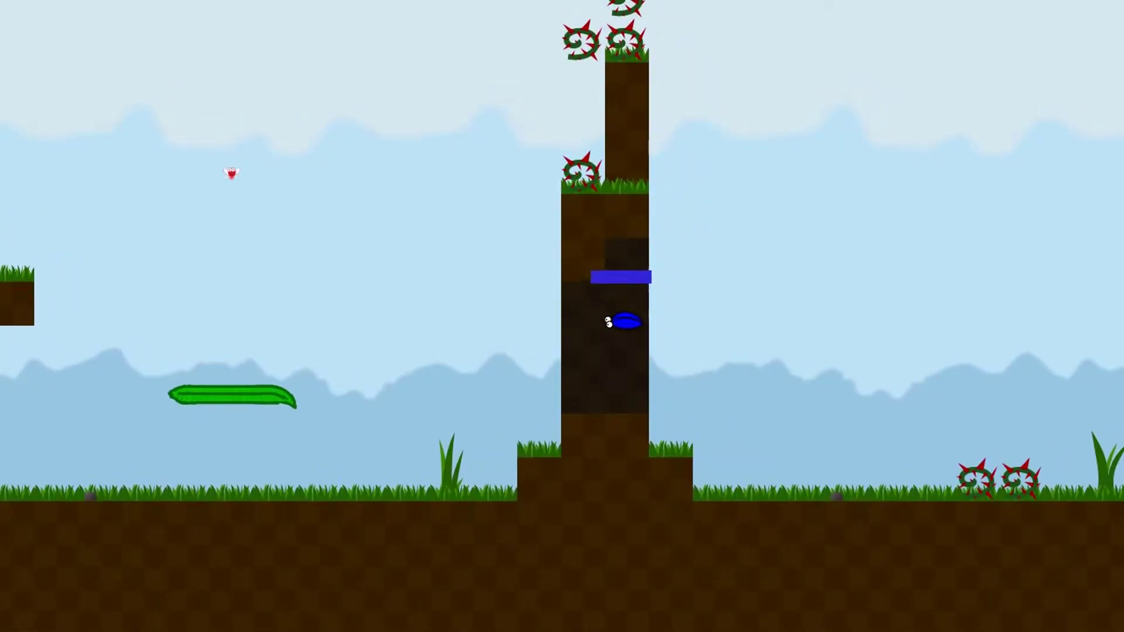
{"action": "key", "text": "Up"}
{"action": "key", "text": "Left"}
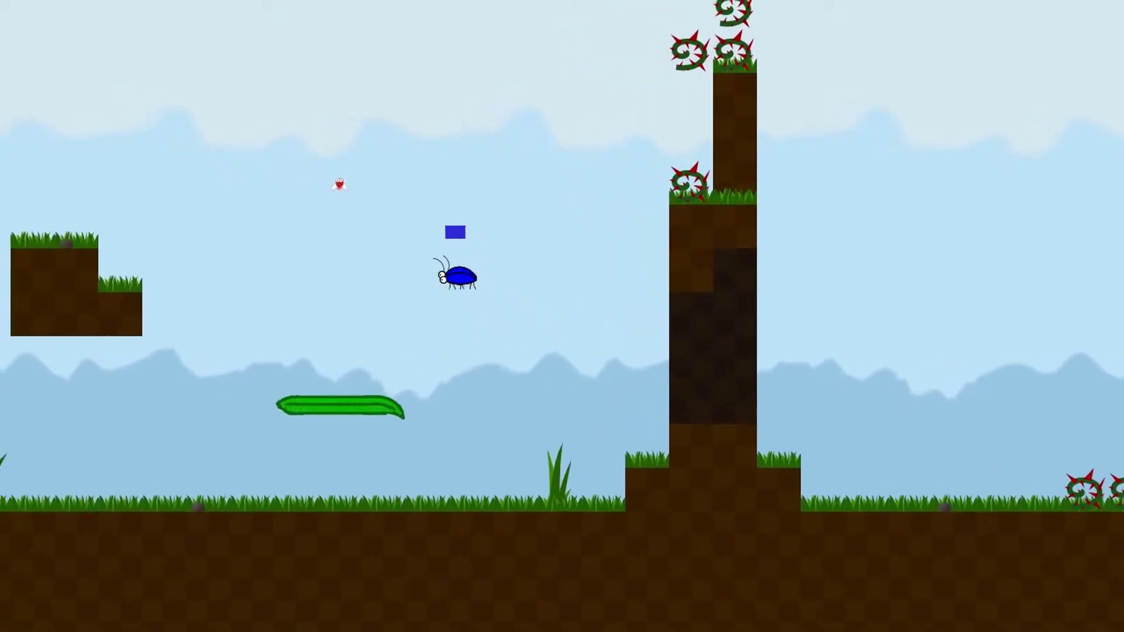
{"action": "key", "text": "Up"}
{"action": "key", "text": "Left"}
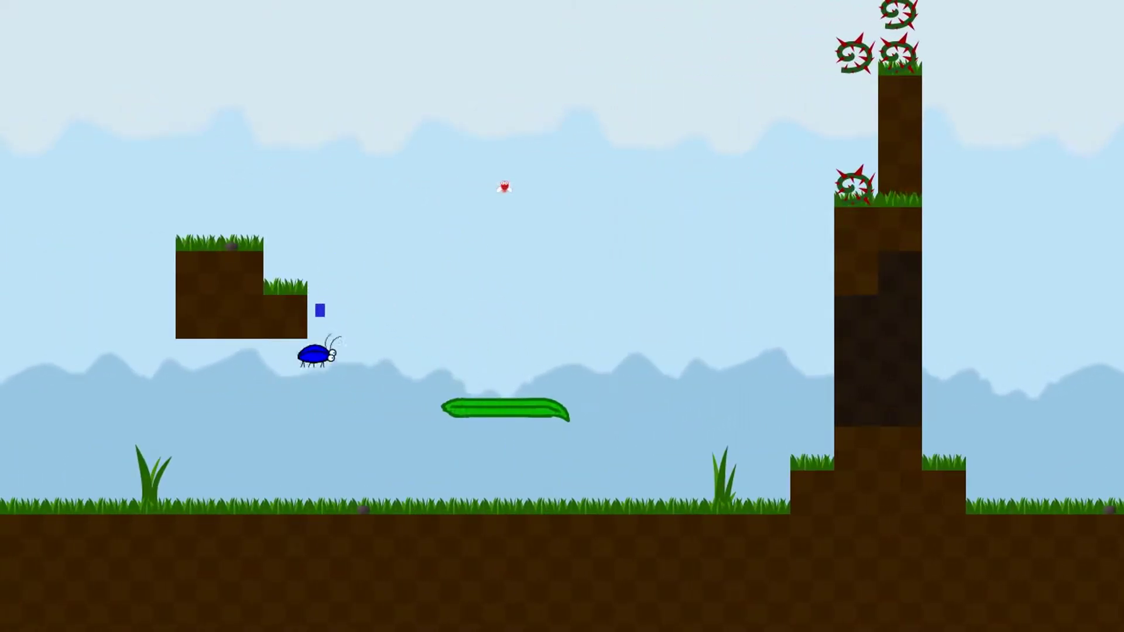
{"action": "key", "text": "Right"}
{"action": "key", "text": "Up"}
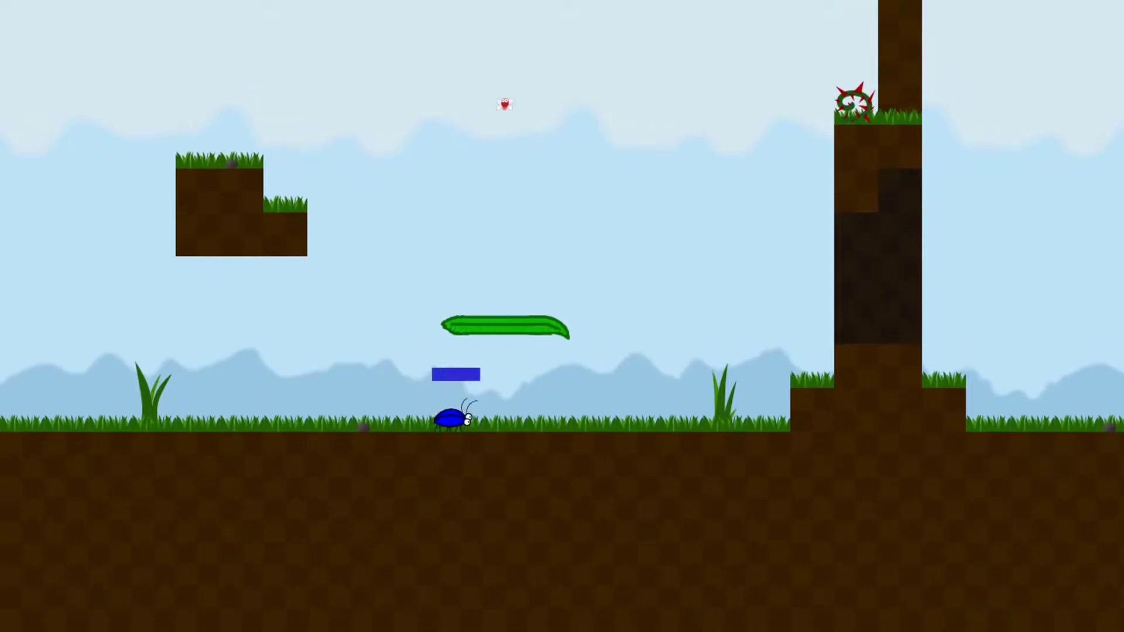
{"action": "key", "text": "Up"}
{"action": "key", "text": "Up"}
{"action": "key", "text": "Left"}
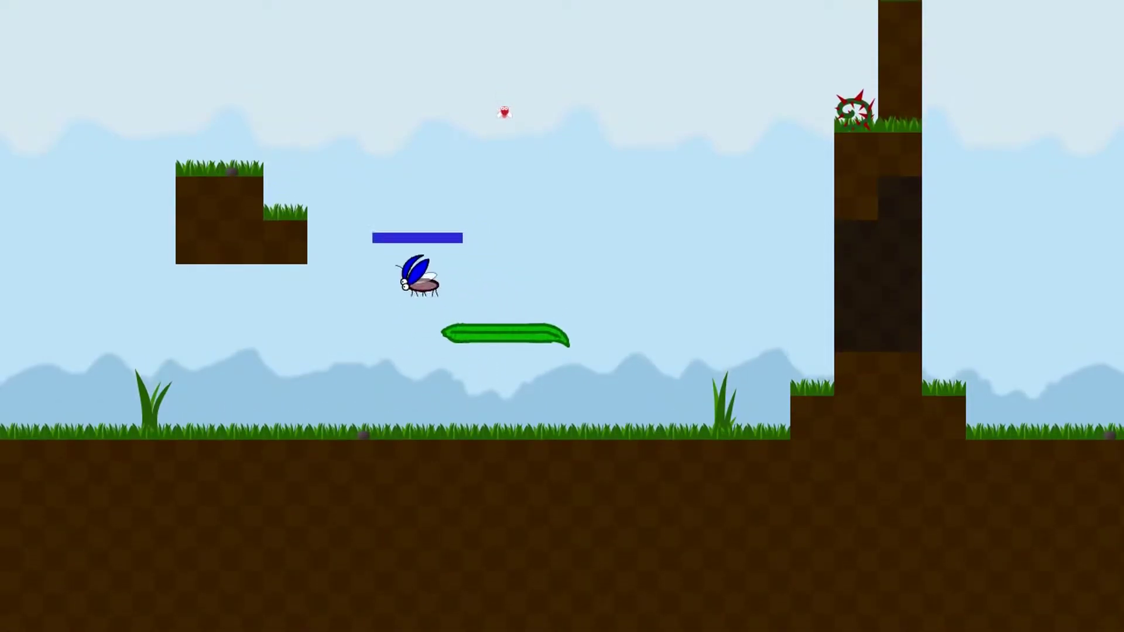
{"action": "key", "text": "Right"}
{"action": "key", "text": "Up"}
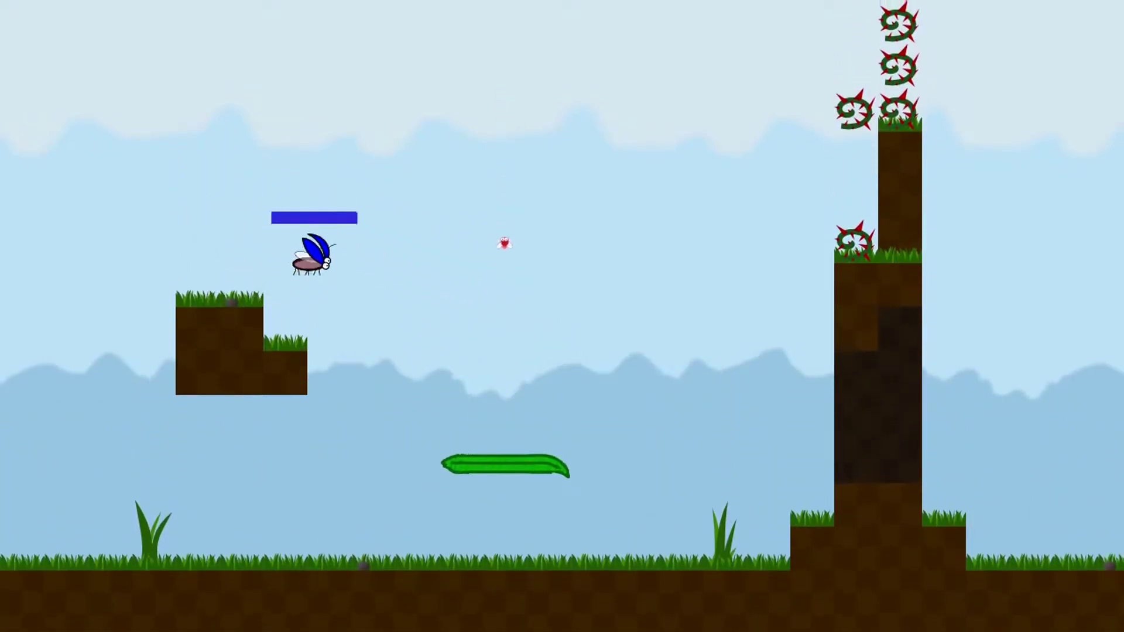
{"action": "key", "text": "Up"}
{"action": "key", "text": "Left"}
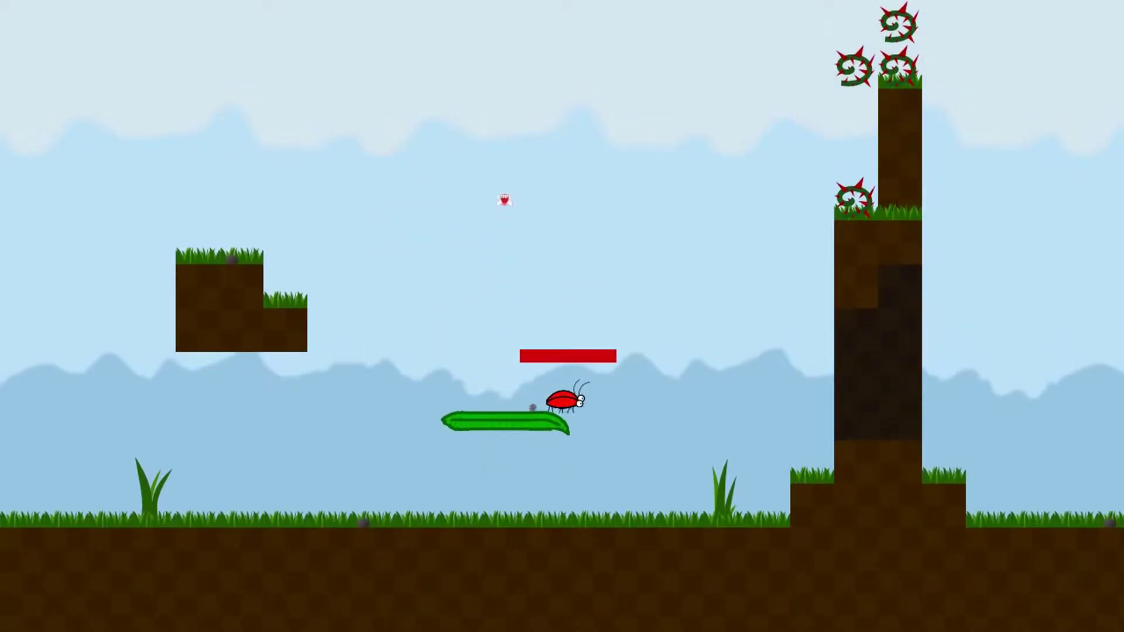
{"action": "key", "text": "Right"}
{"action": "key", "text": "Up"}
{"action": "key", "text": "Right"}
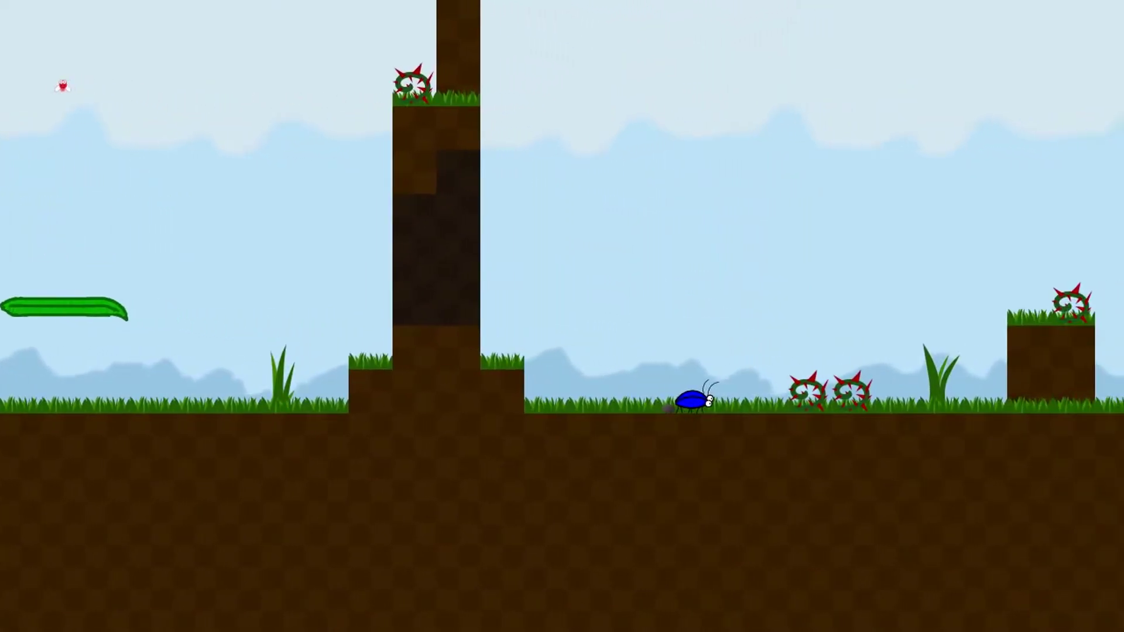
{"action": "key", "text": "Up"}
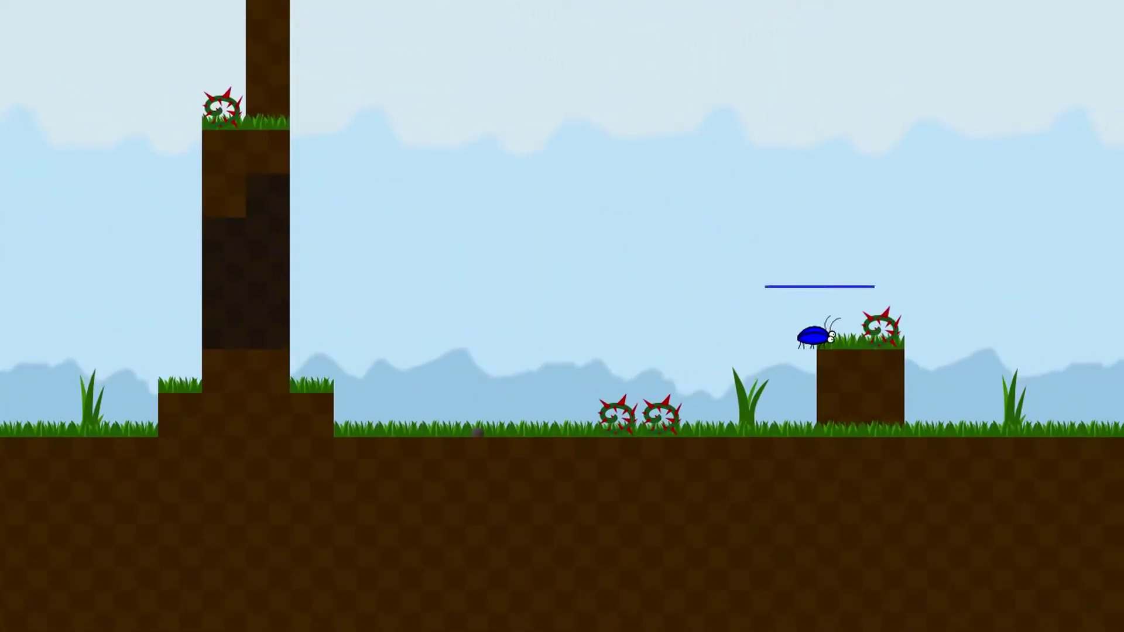
{"action": "key", "text": "Right"}
{"action": "key", "text": "Up"}
{"action": "key", "text": "Right"}
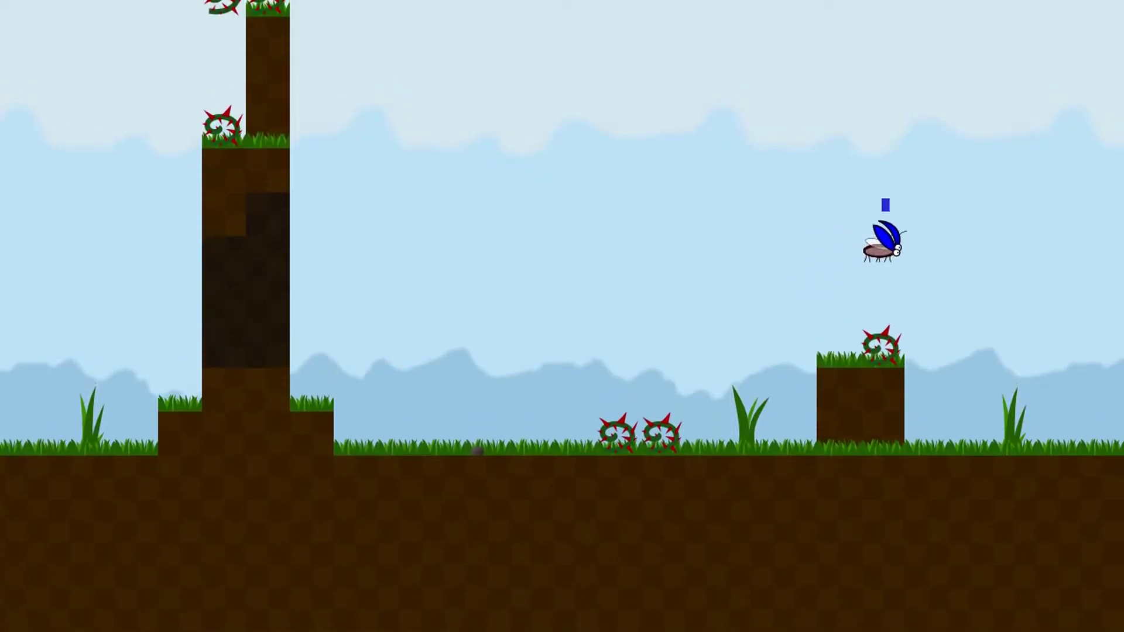
{"action": "key", "text": "Right"}
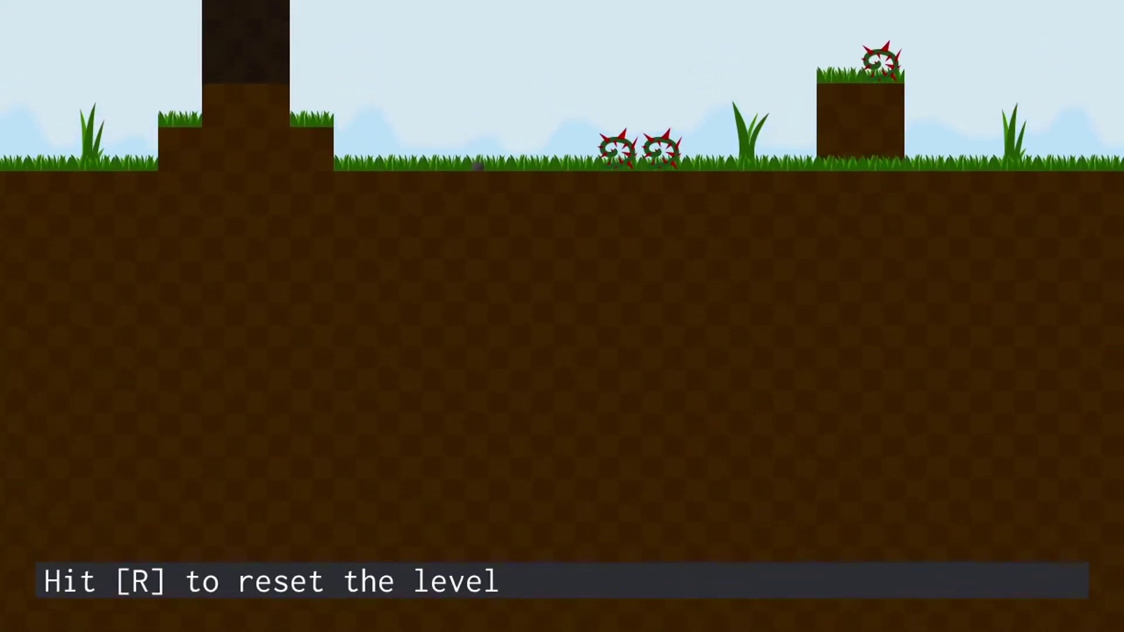
{"action": "key", "text": "r"}
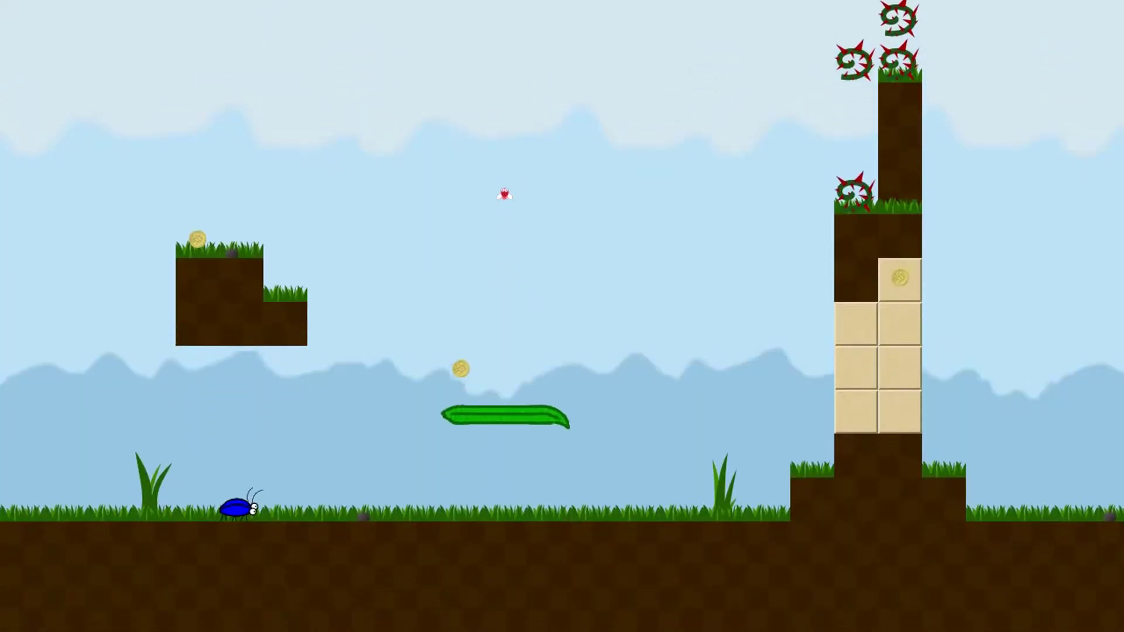
{"action": "key", "text": "Right"}
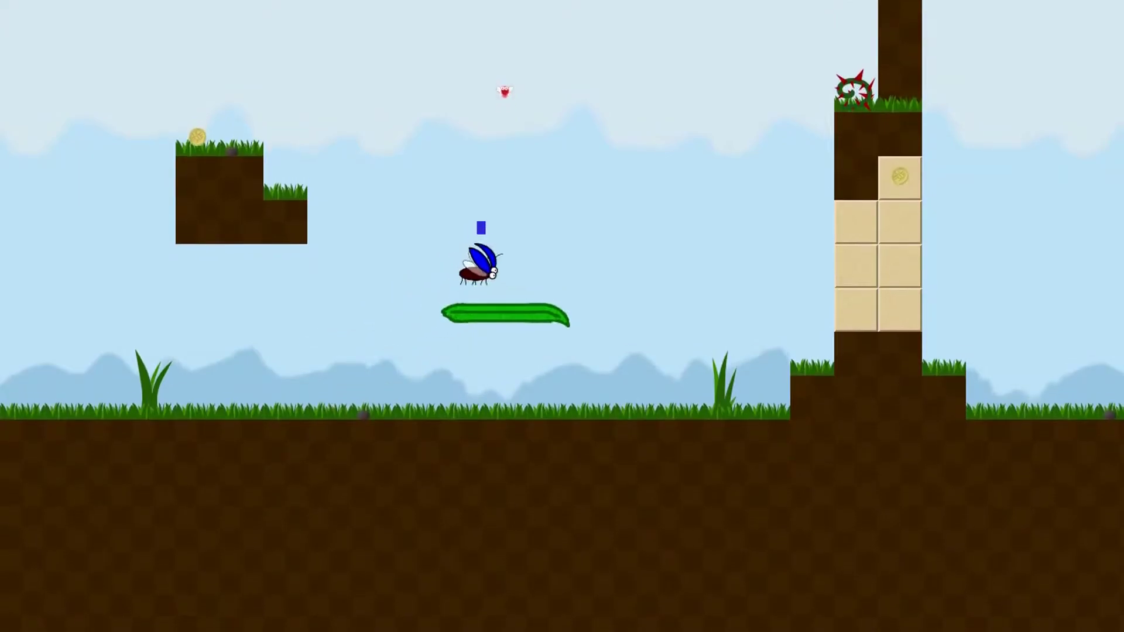
{"action": "key", "text": "Left"}
{"action": "key", "text": "Up"}
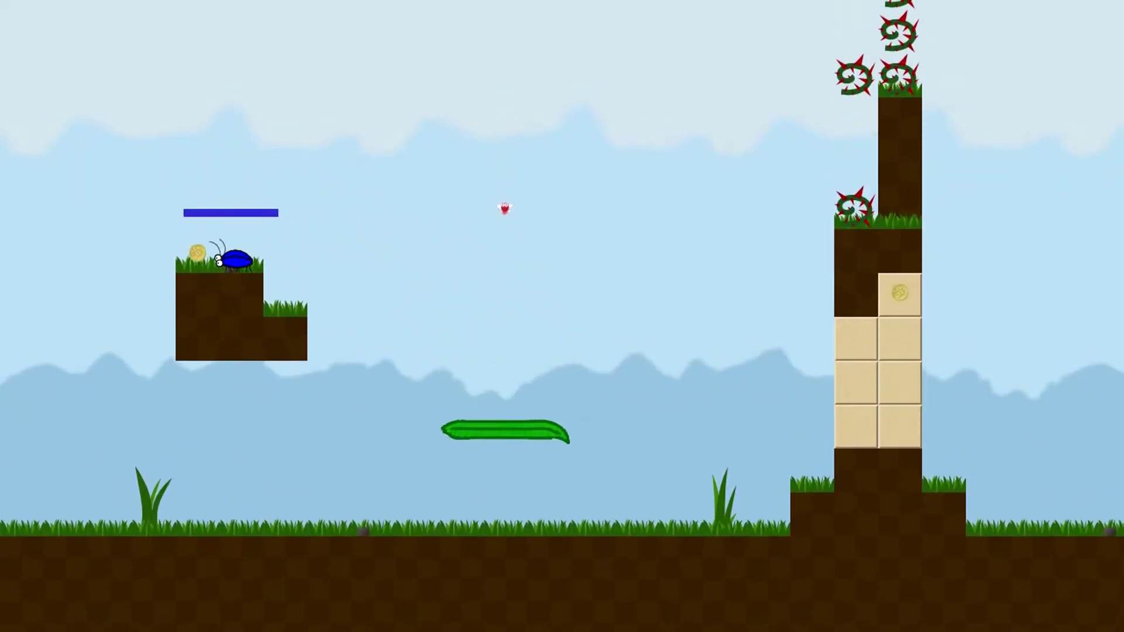
{"action": "key", "text": "Right"}
{"action": "key", "text": "Up"}
{"action": "key", "text": "Right"}
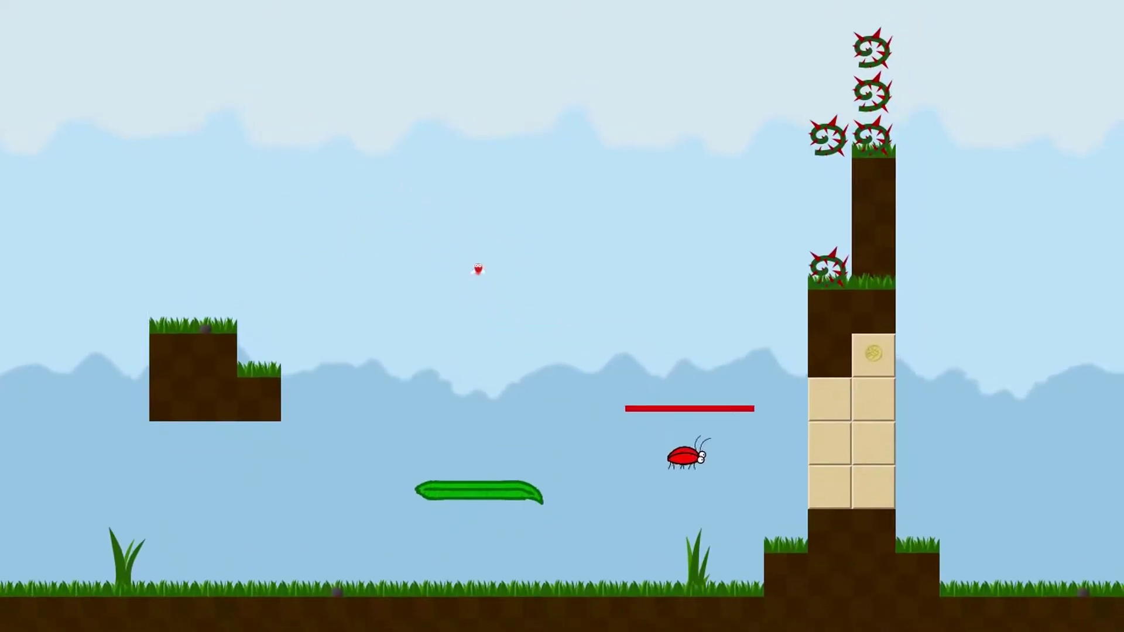
{"action": "key", "text": "Up"}
{"action": "key", "text": "space"}
{"action": "key", "text": "Right"}
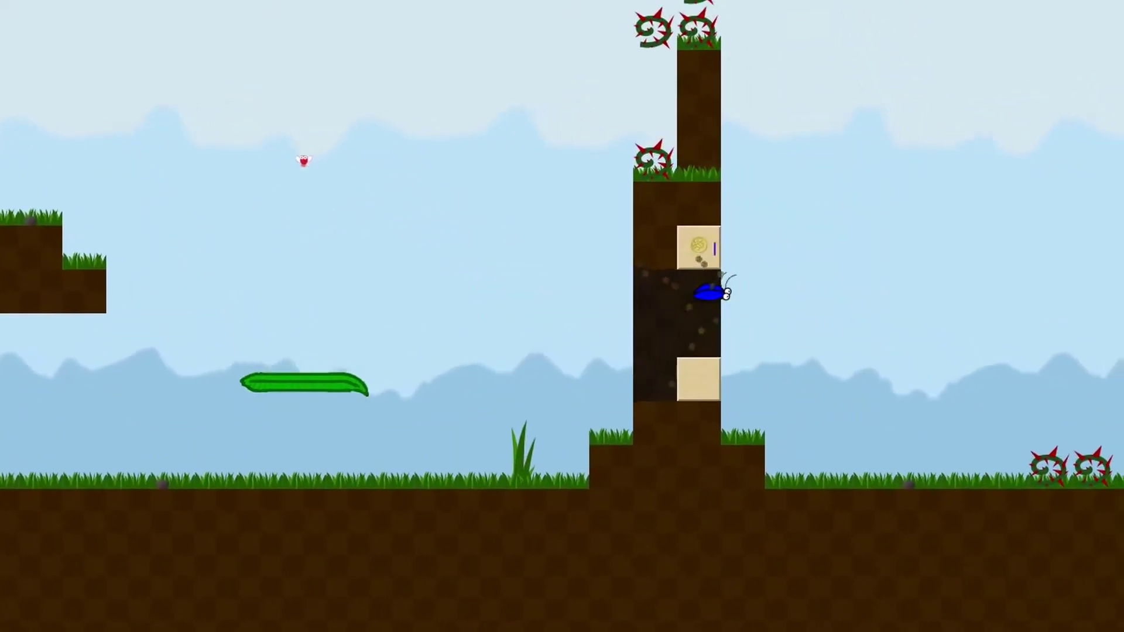
{"action": "key", "text": "Up"}
{"action": "key", "text": "Right"}
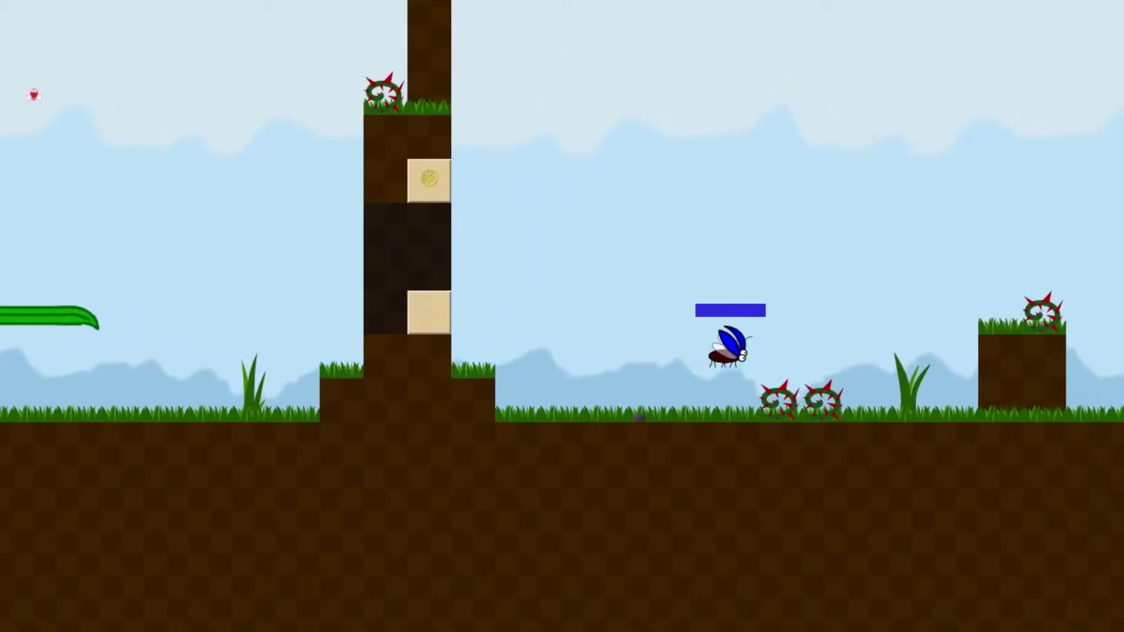
{"action": "key", "text": "Up"}
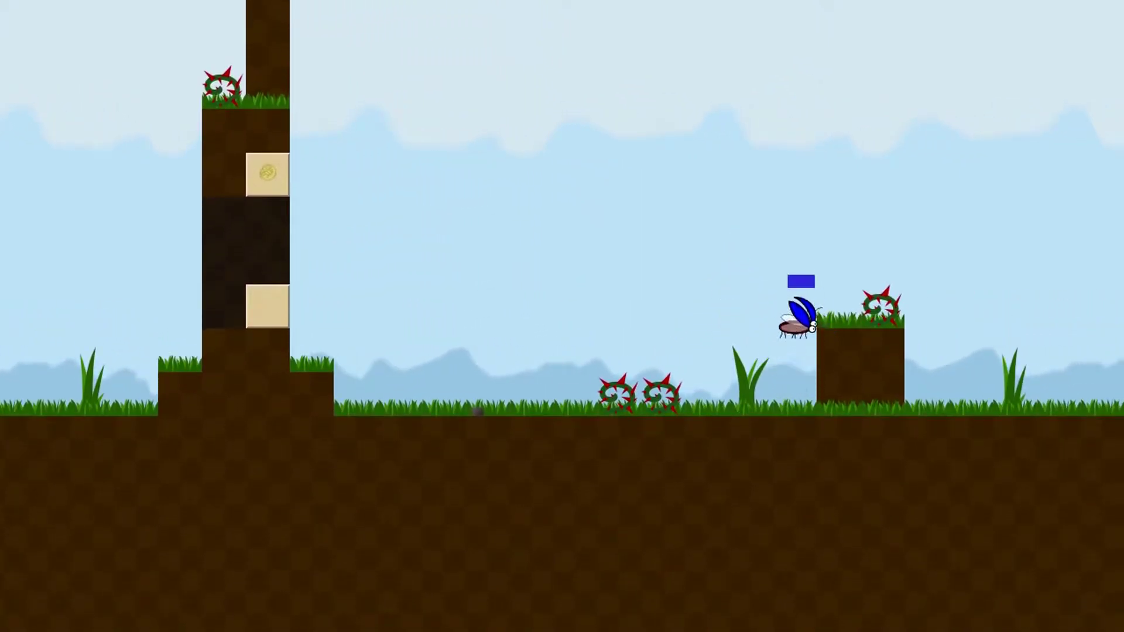
{"action": "key", "text": "Right"}
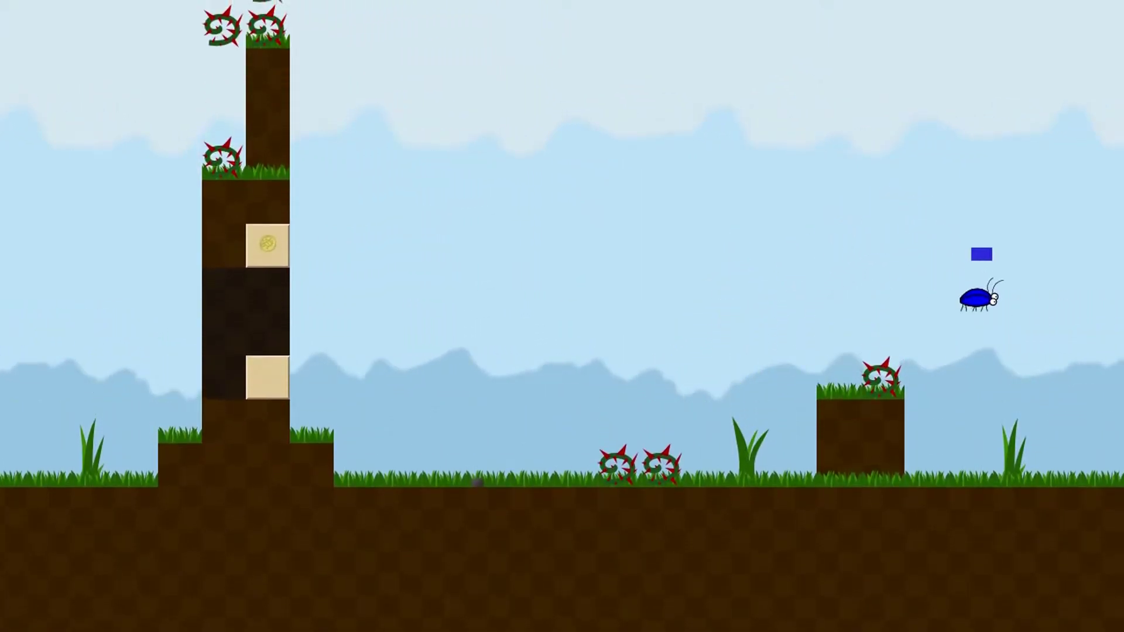
{"action": "key", "text": "Right"}
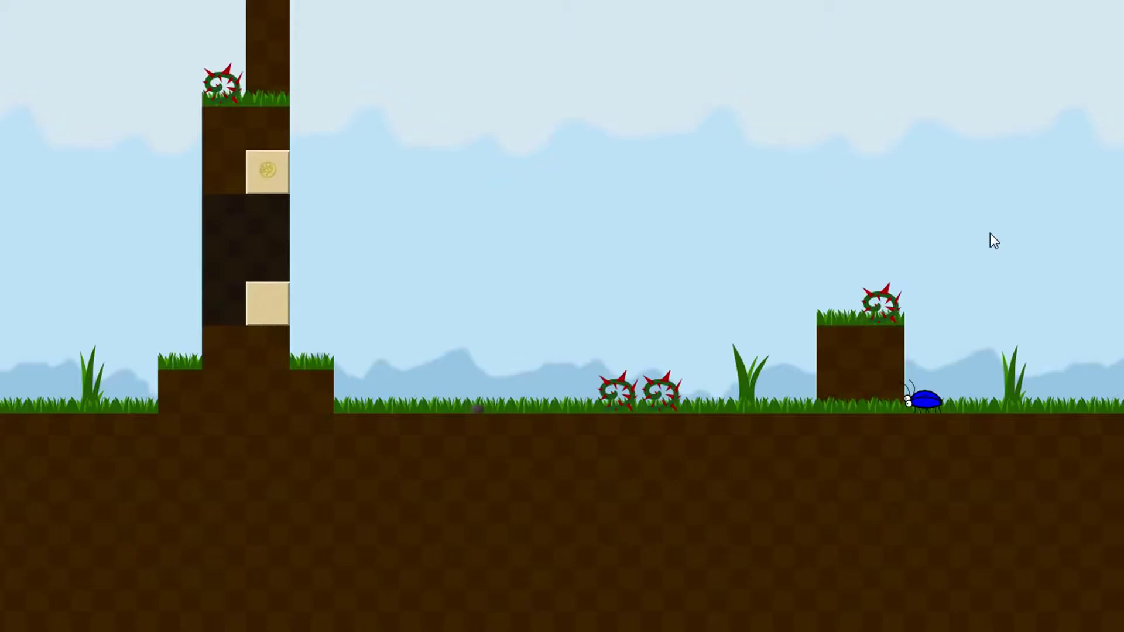
Make the blue bug jump and hover beside the thorn-topped dirt block, moving it away from the block.
{"action": "key", "text": "Right"}
{"action": "key", "text": "space"}
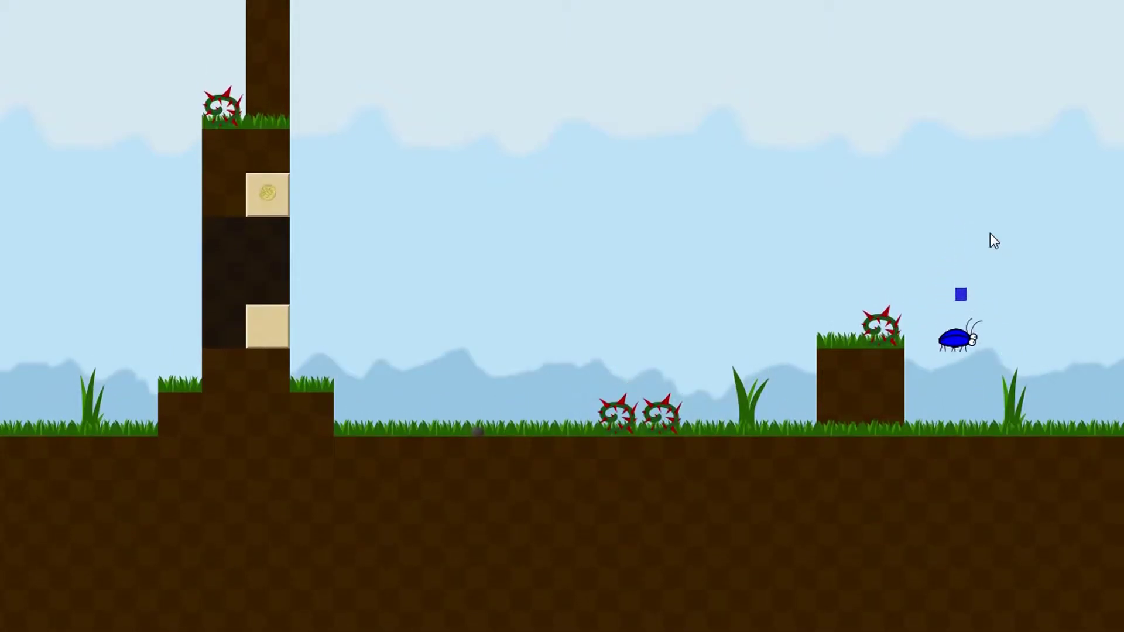
{"action": "key", "text": "space"}
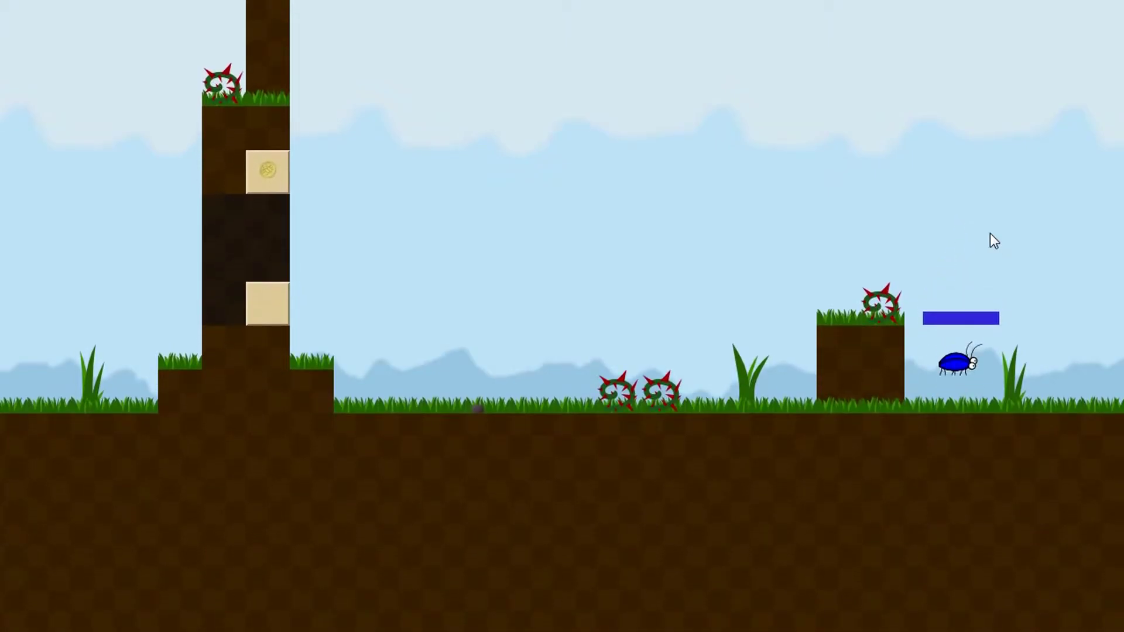
{"action": "key", "text": "space"}
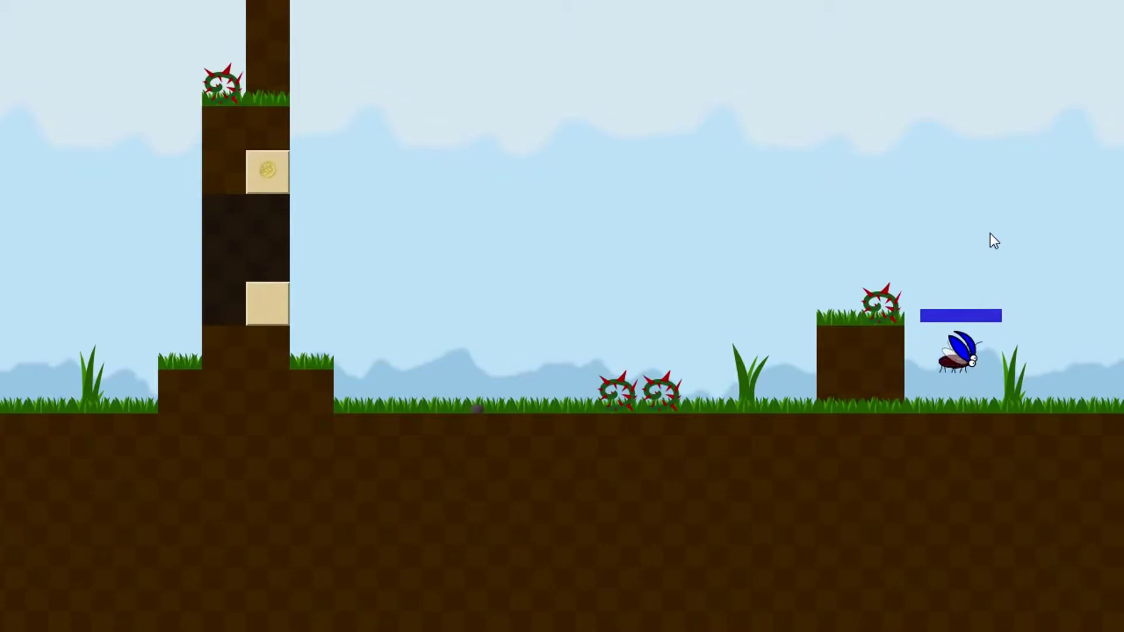
{"action": "key", "text": "Right"}
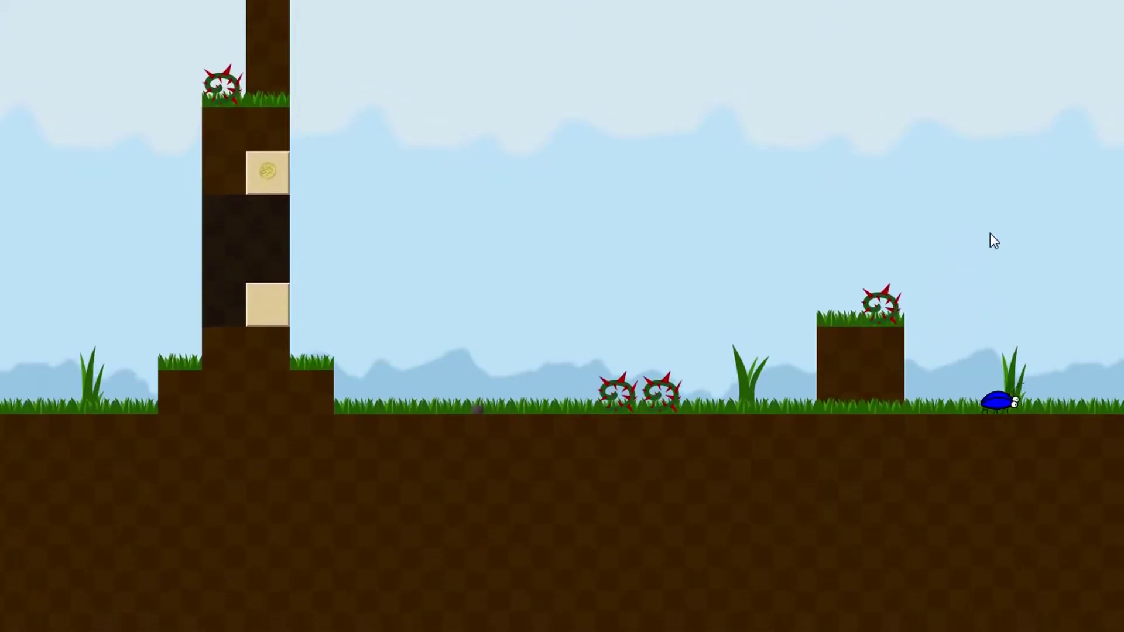
Fly the bug back over the thorn-topped block and the two ground thorns to the stepped pillar.
{"action": "key", "text": "Left"}
{"action": "key", "text": "space"}
{"action": "key", "text": "space"}
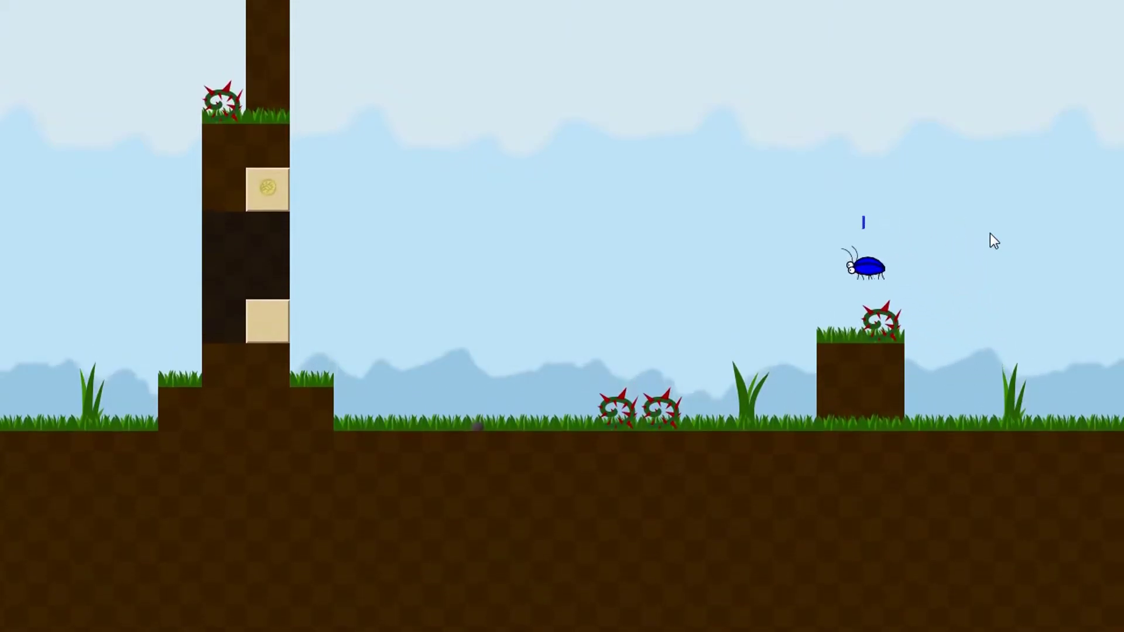
{"action": "key", "text": "space"}
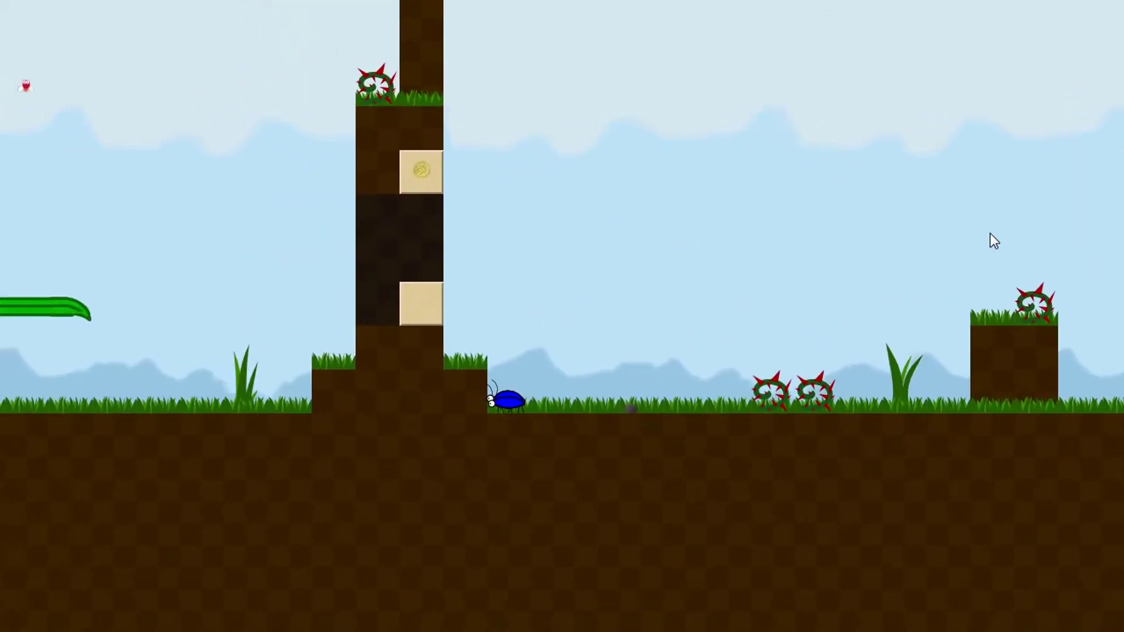
Fly the bug through the dark opening in the pillar and land it on the grass near the green pod.
{"action": "key", "text": "space"}
{"action": "key", "text": "Left"}
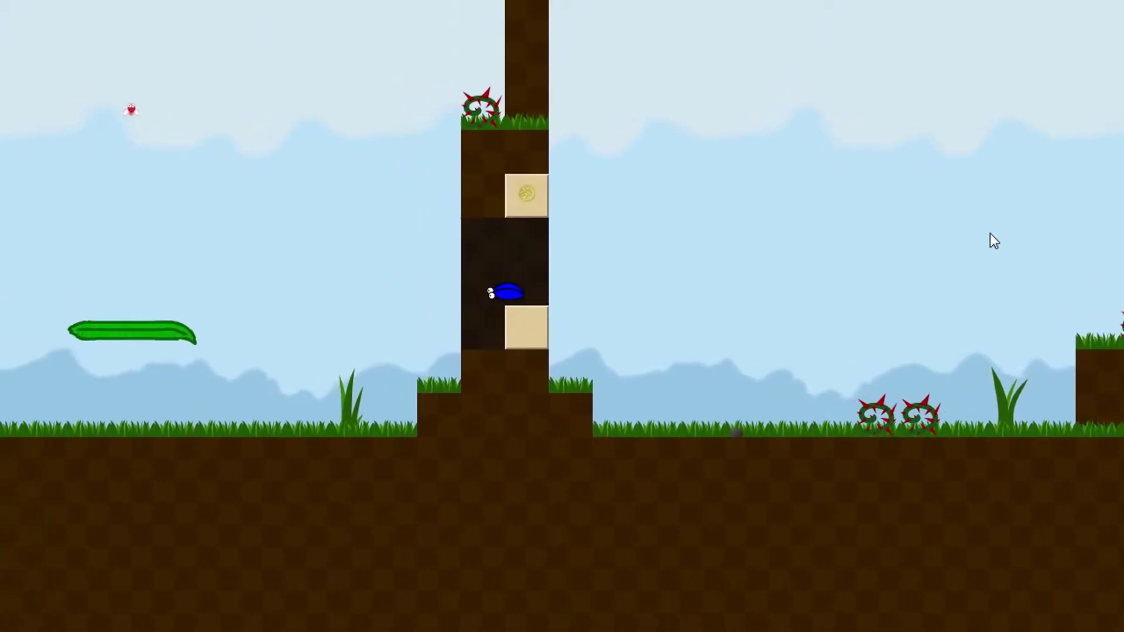
{"action": "key", "text": "space"}
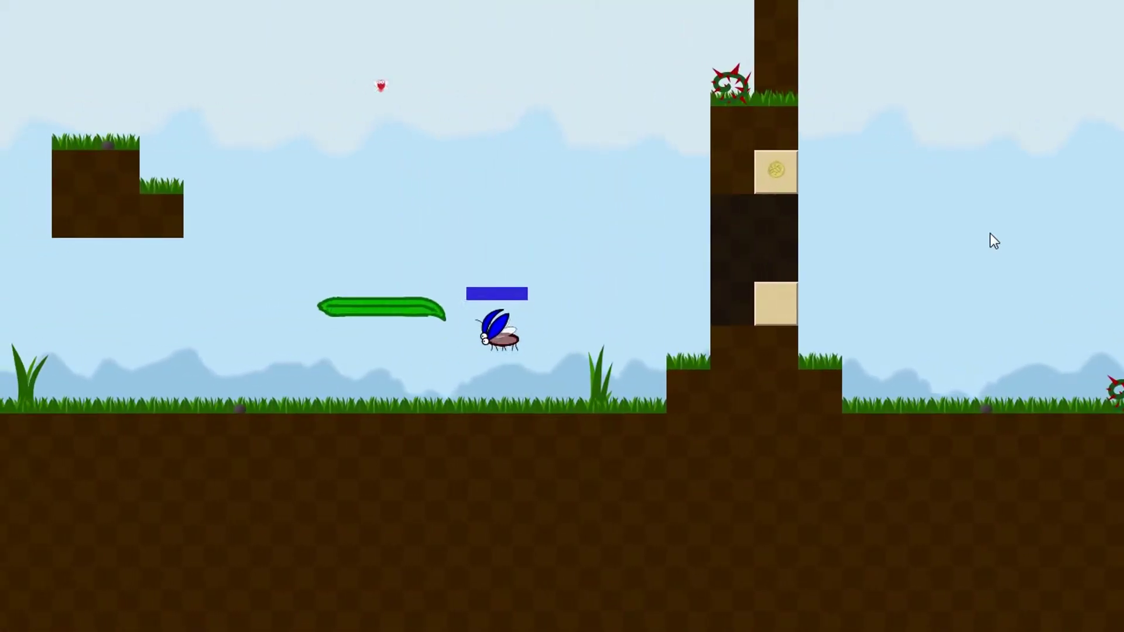
{"action": "key", "text": "Right"}
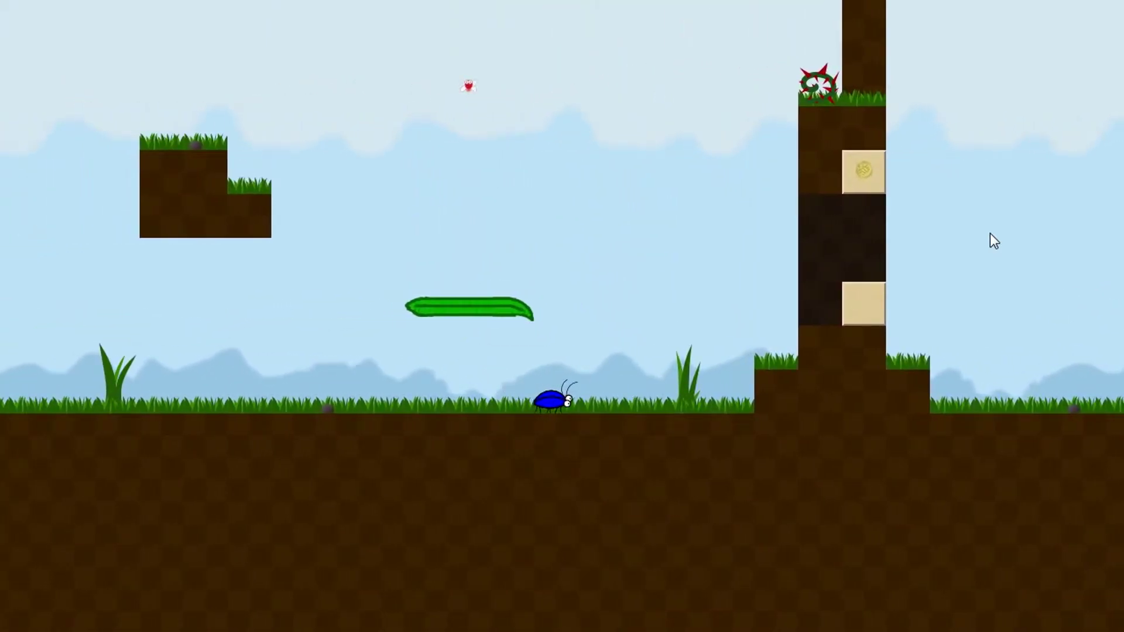
Fly the bug past the green pod and up to the stepped floating dirt platform.
{"action": "key", "text": "space"}
{"action": "key", "text": "Left"}
{"action": "key", "text": "space"}
{"action": "key", "text": "space"}
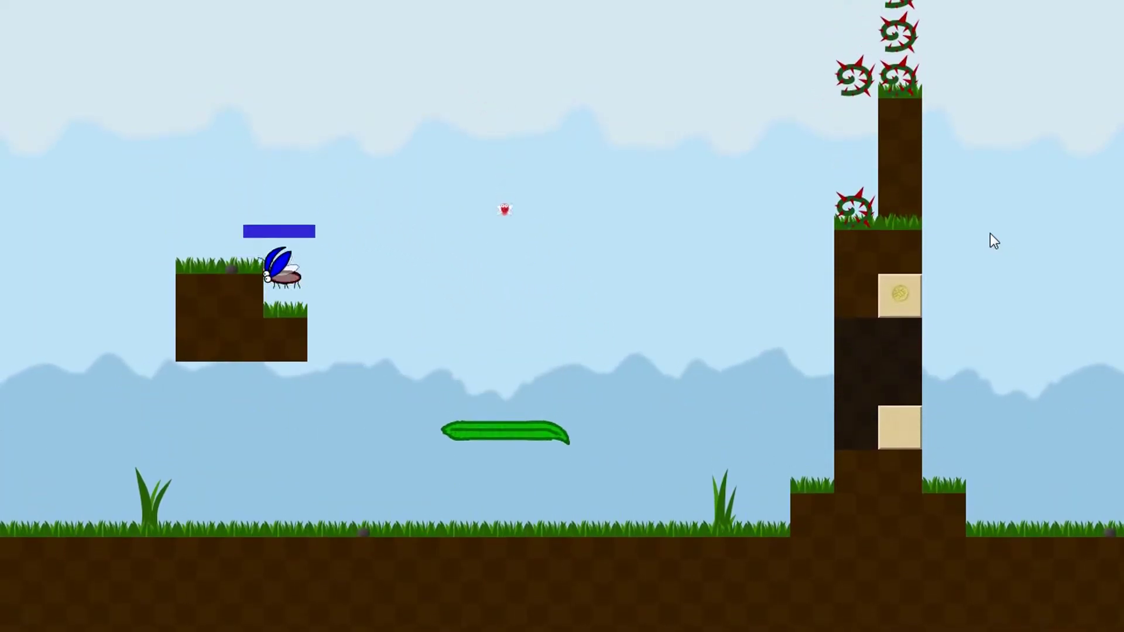
Turn the bug around, hover it above the floating platform and bring it to the platform's edge.
{"action": "key", "text": "Right"}
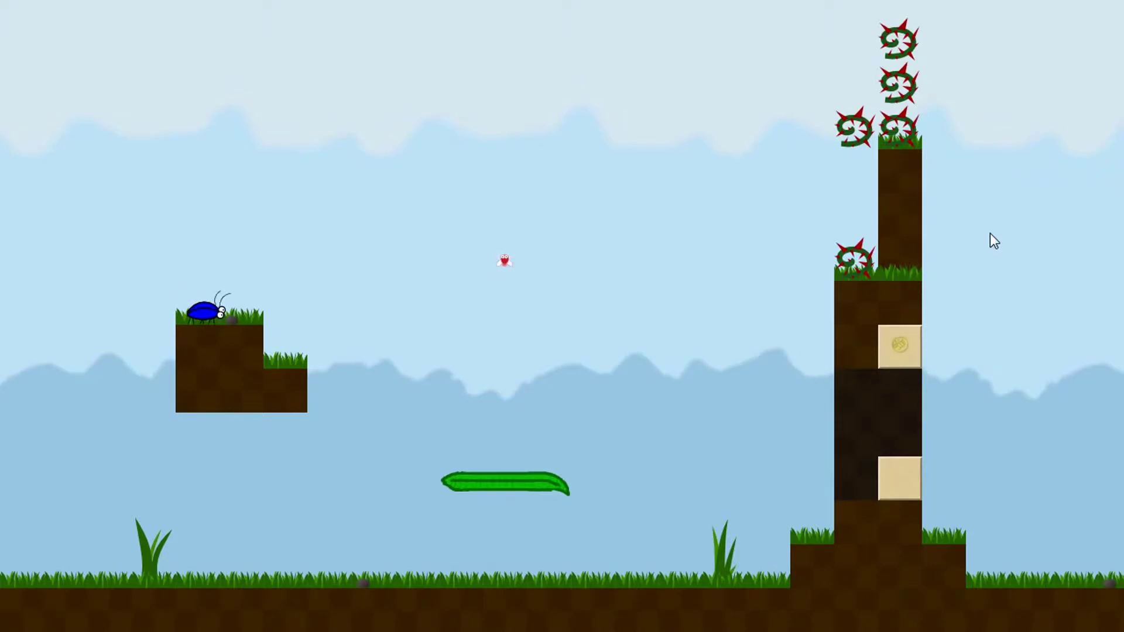
{"action": "key", "text": "space"}
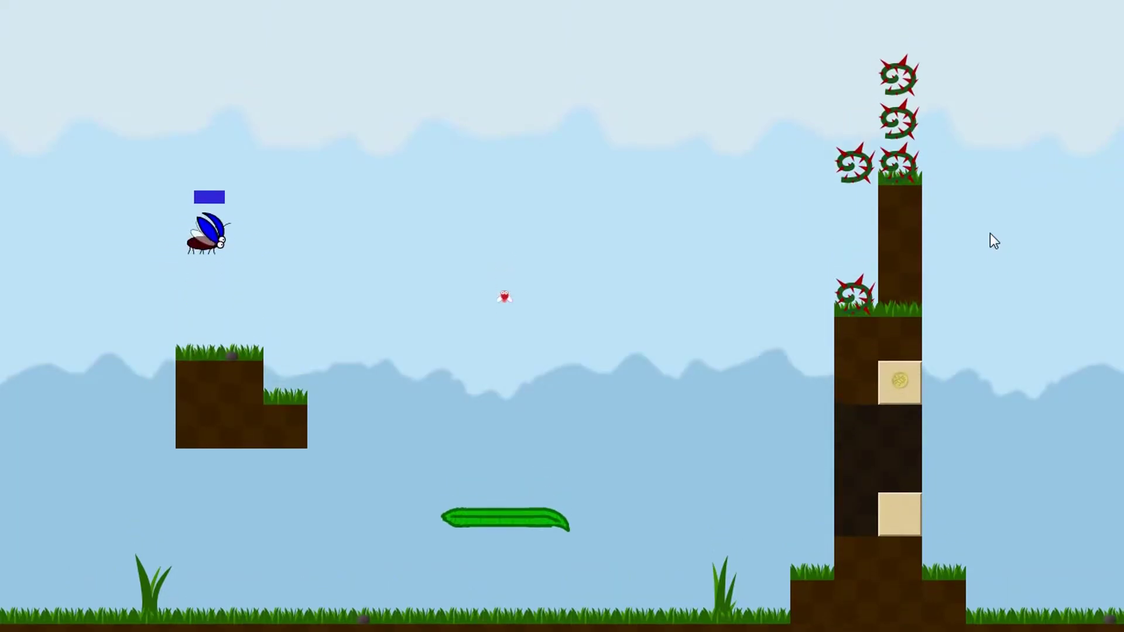
{"action": "key", "text": "Right"}
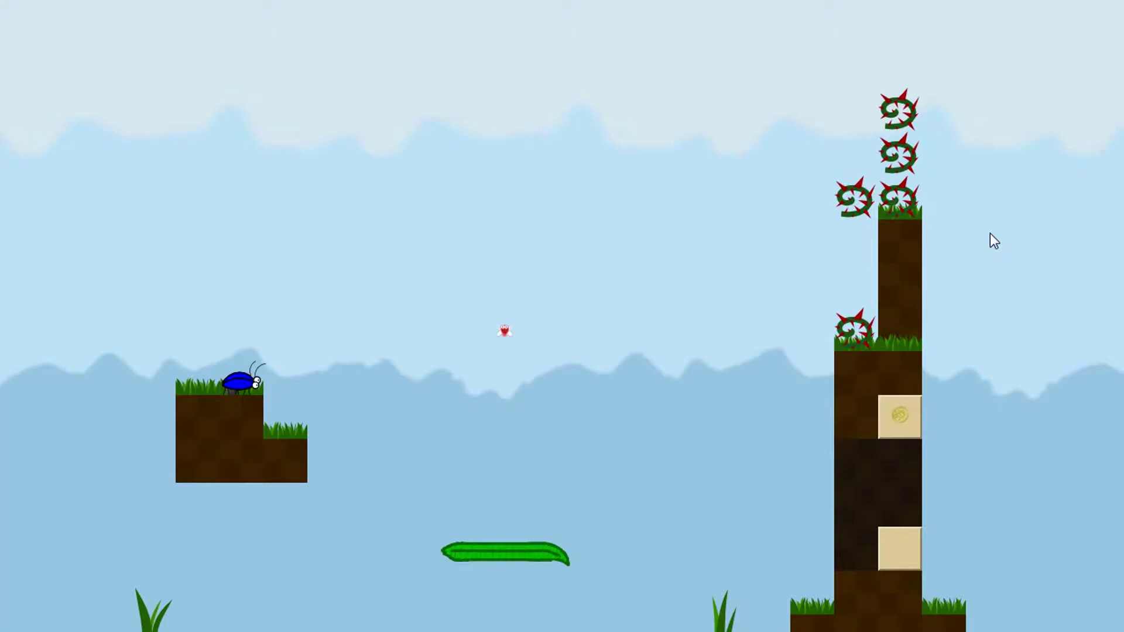
Fly the bug off the platform to the small red winged item and on towards the foot of the pillar.
{"action": "key", "text": "Left"}
{"action": "key", "text": "Right"}
{"action": "key", "text": "Up"}
{"action": "key", "text": "Right"}
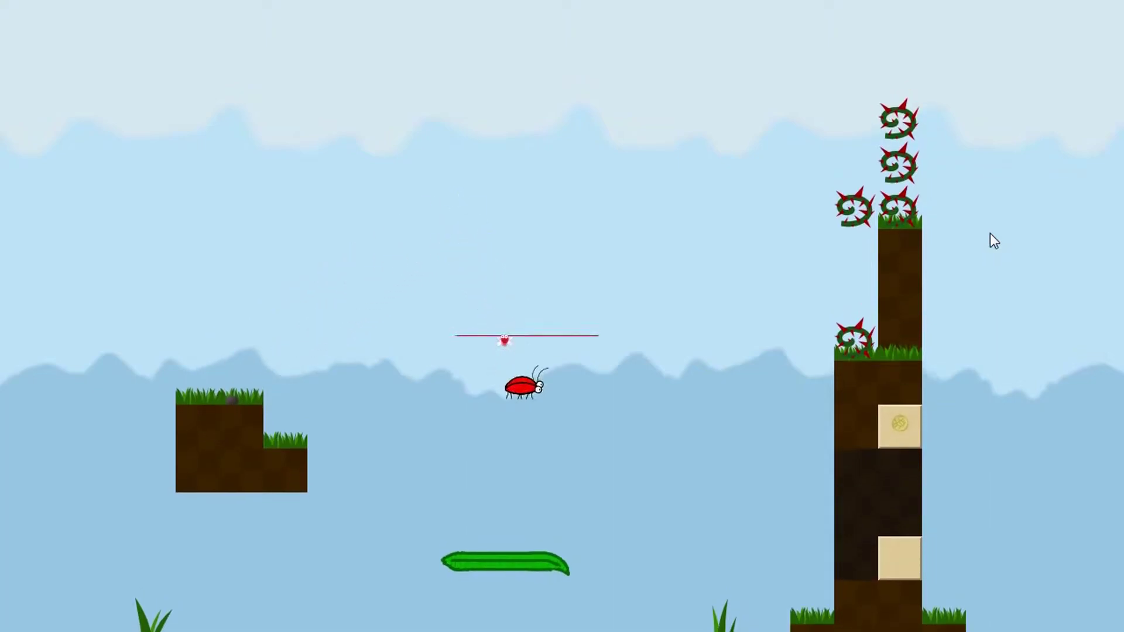
{"action": "key", "text": "Up"}
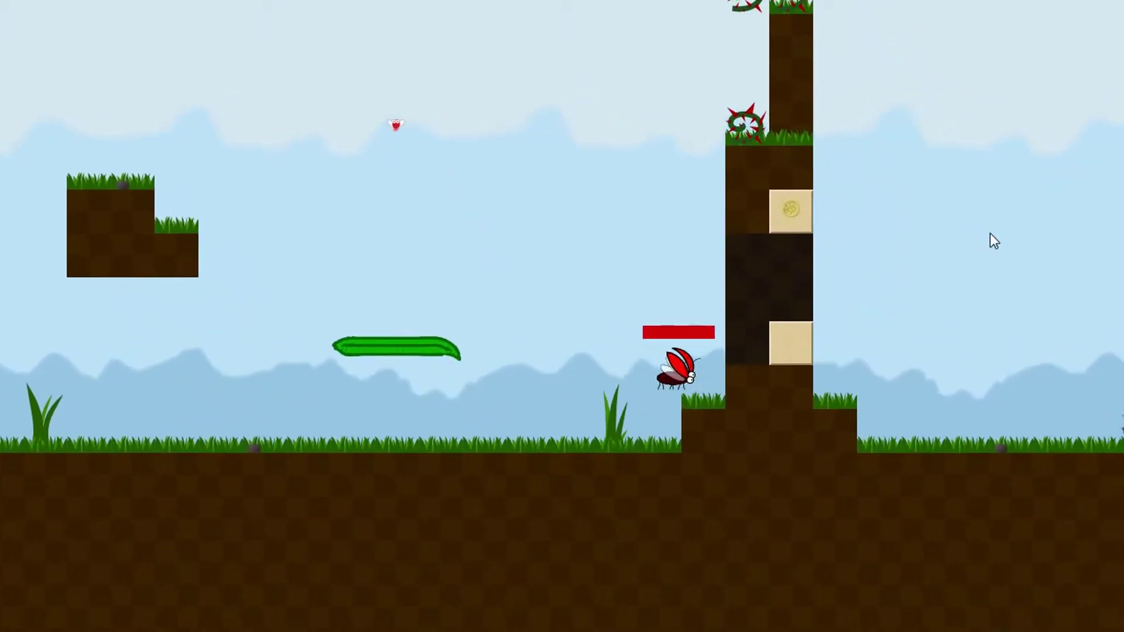
{"action": "key", "text": "Right"}
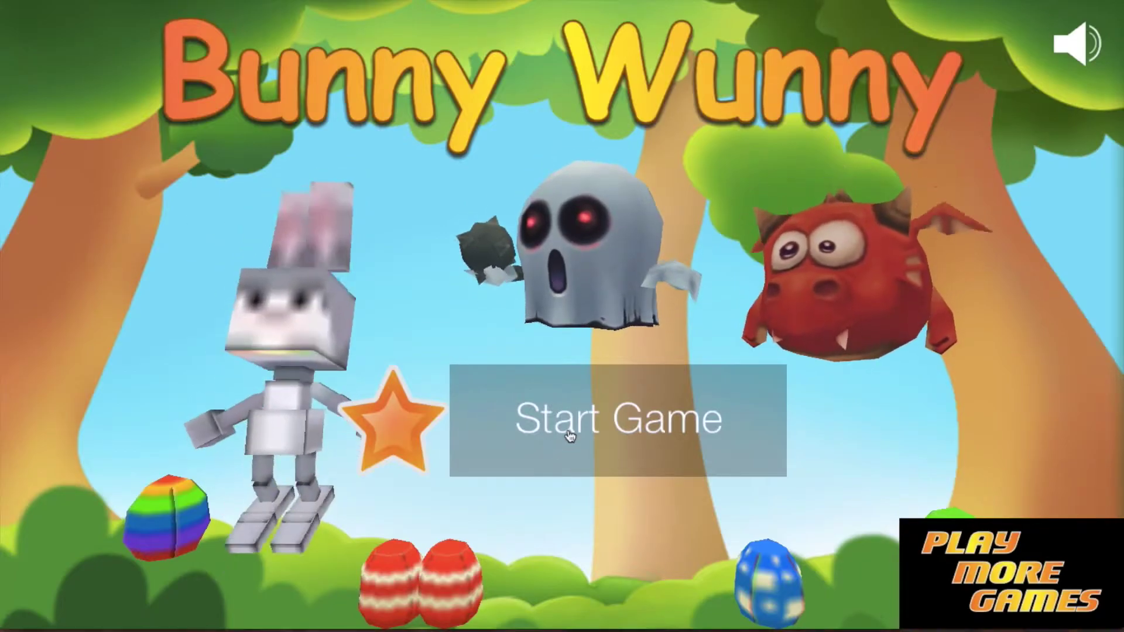
Start the Bunny Wunny game and make the bunny jump repeatedly away from the grass starting platform.
{"action": "left_click", "coordinate": [564, 383]}
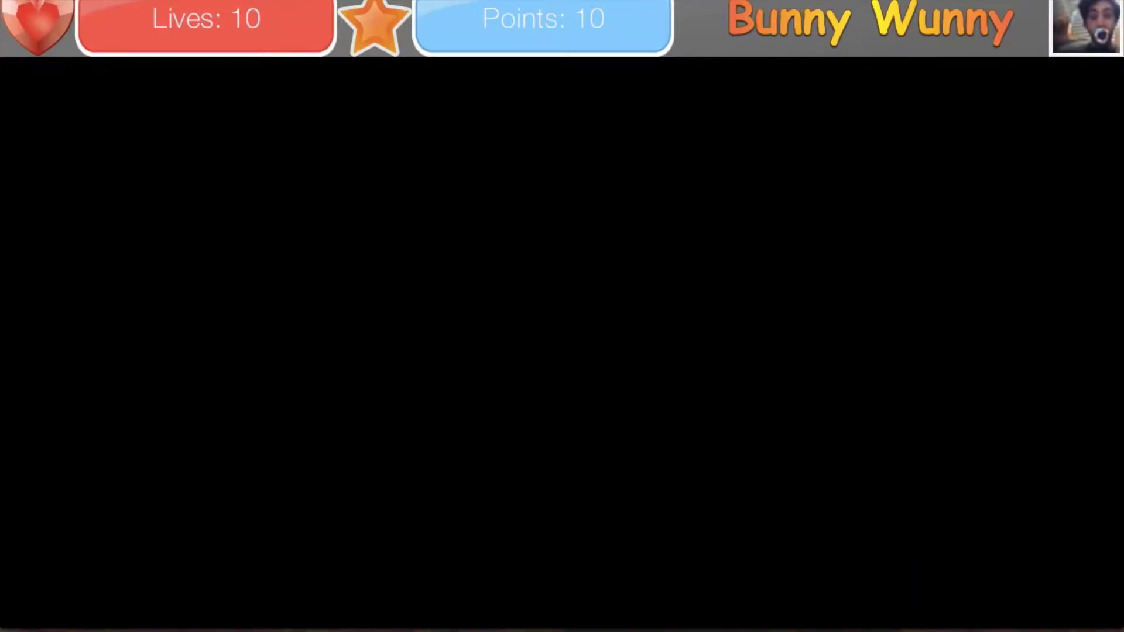
{"action": "key", "text": "Right"}
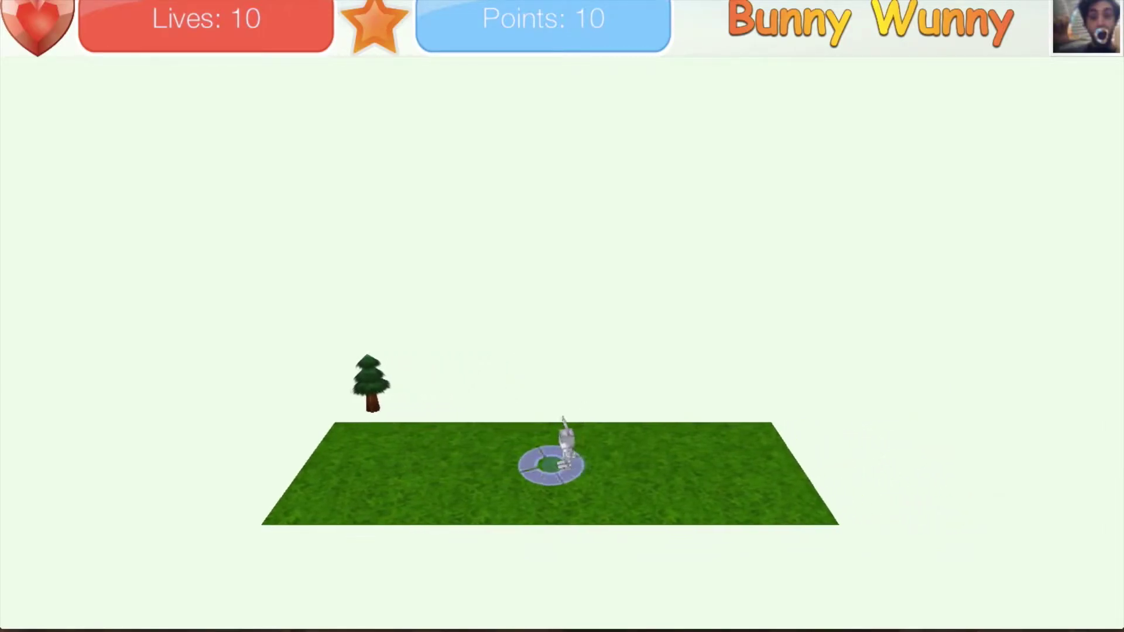
{"action": "key", "text": "space"}
{"action": "key", "text": "Left"}
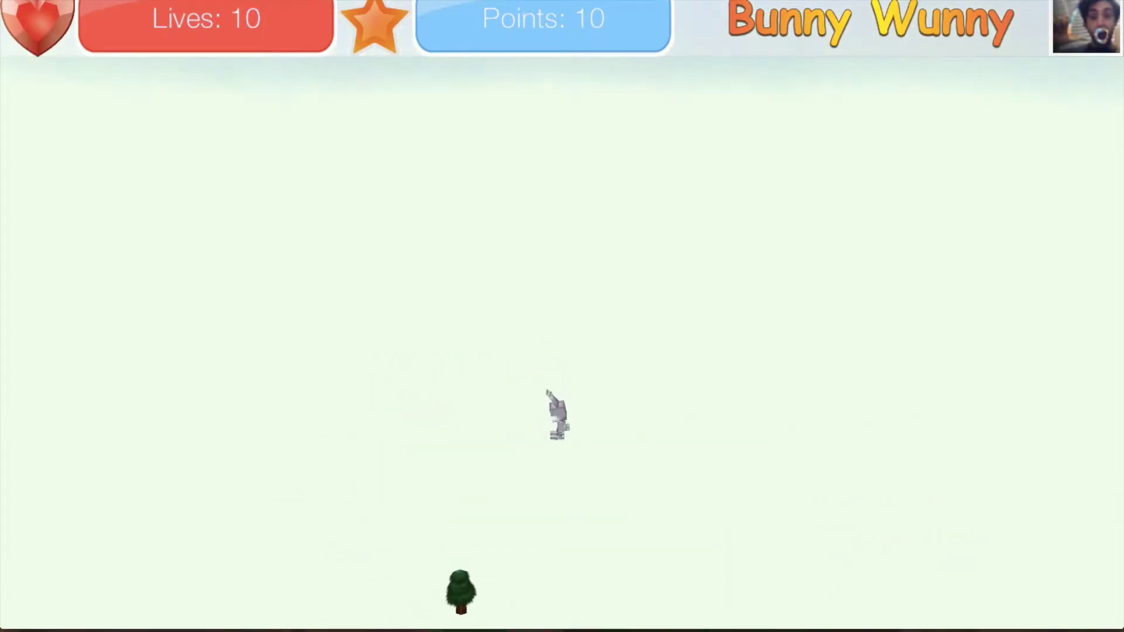
{"action": "key", "text": "space"}
{"action": "key", "text": "space"}
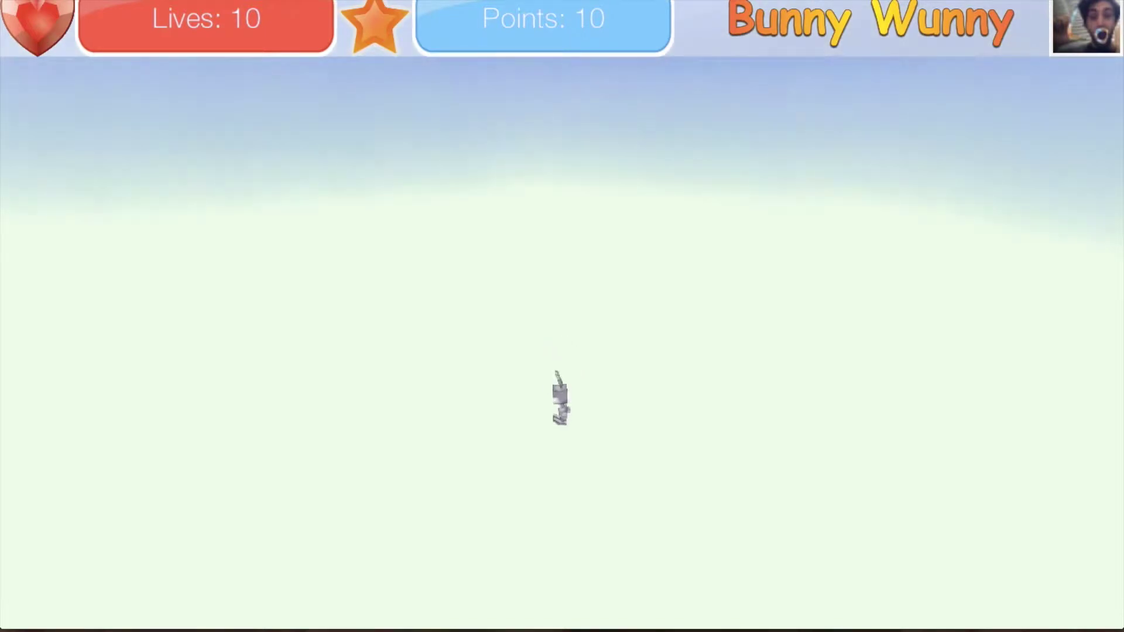
{"action": "key", "text": "space"}
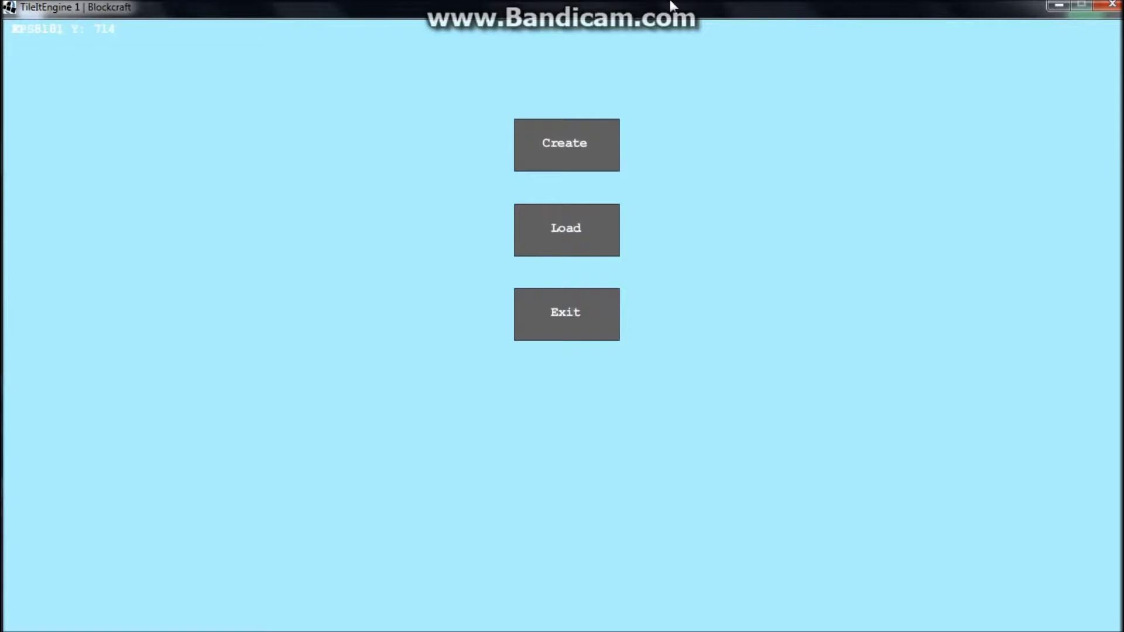
Create a new Blockcraft world and make the character walk and jump back and forth before the first tree.
{"action": "left_click_drag", "start_coordinate": [670, 2], "coordinate": [668, 2]}
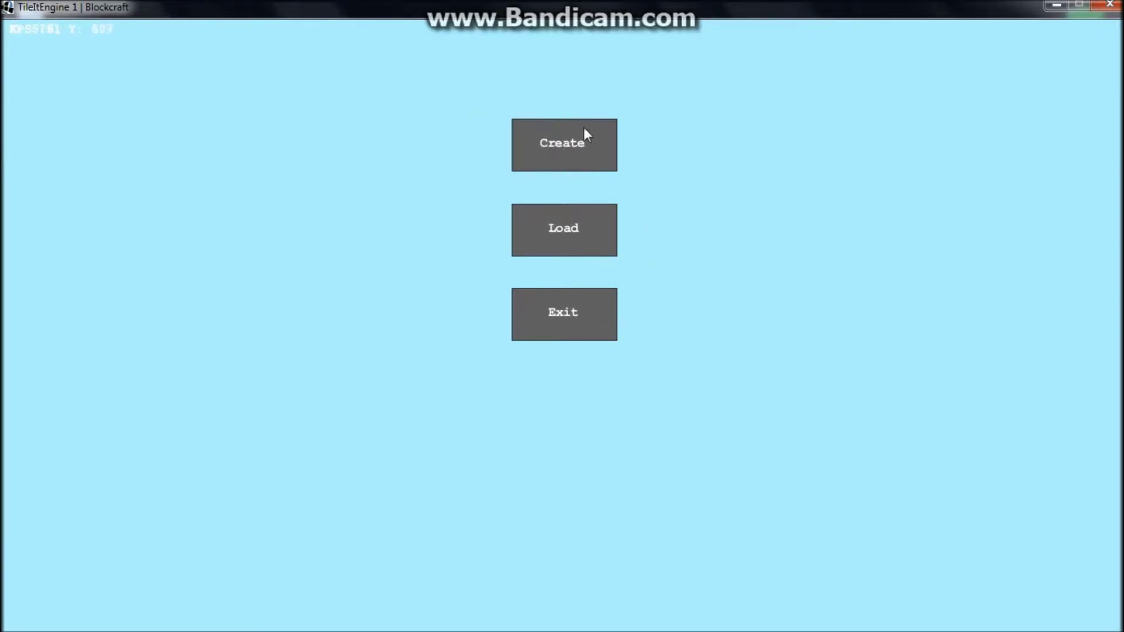
{"action": "left_click", "coordinate": [565, 150]}
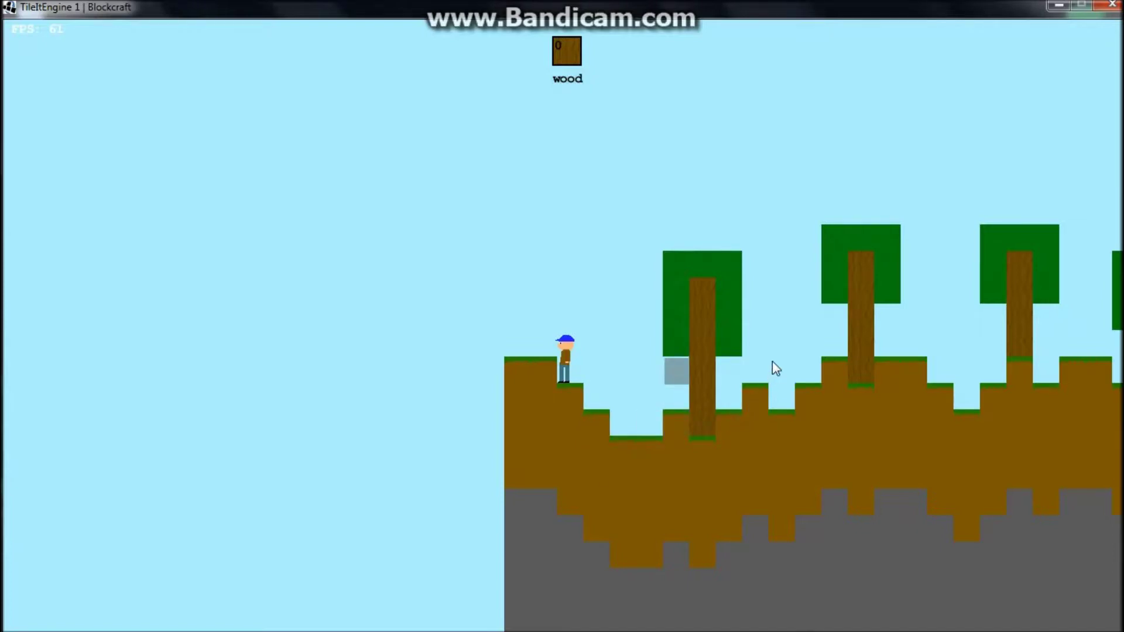
{"action": "key", "text": "d"}
{"action": "key", "text": "d"}
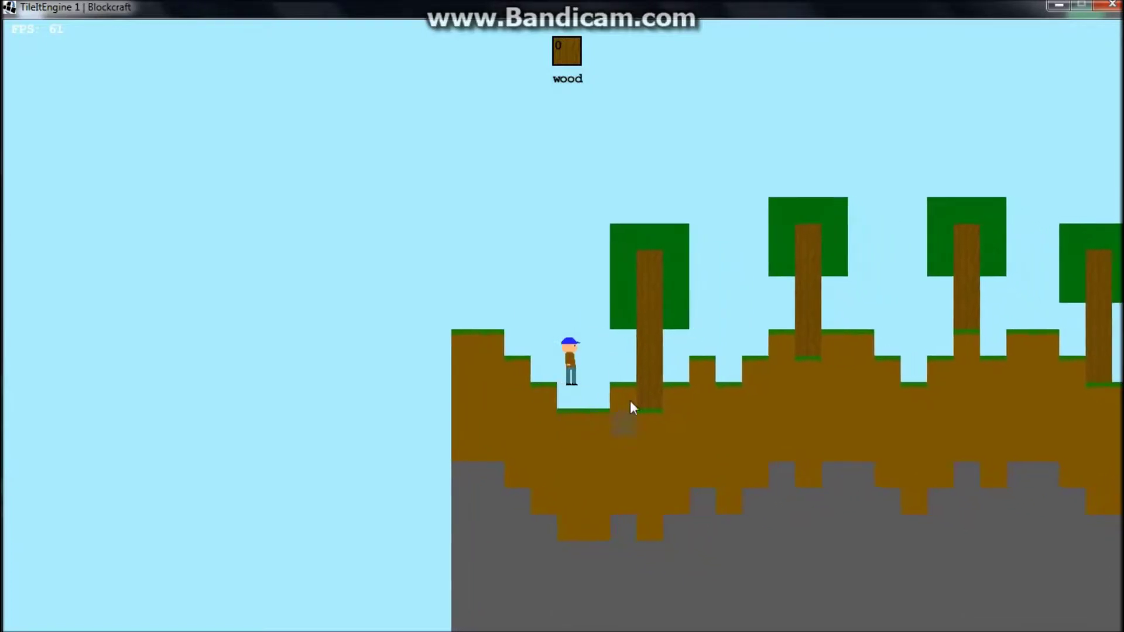
{"action": "key", "text": "space"}
{"action": "key", "text": "a"}
{"action": "key", "text": "space"}
{"action": "key", "text": "a"}
{"action": "key", "text": "space"}
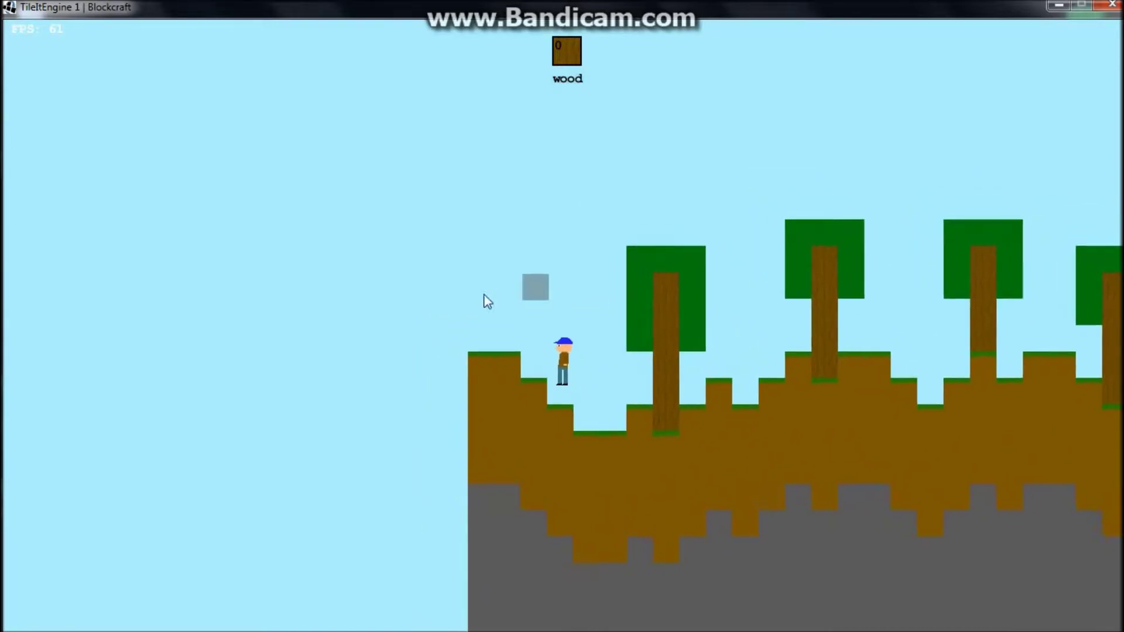
{"action": "key", "text": "space"}
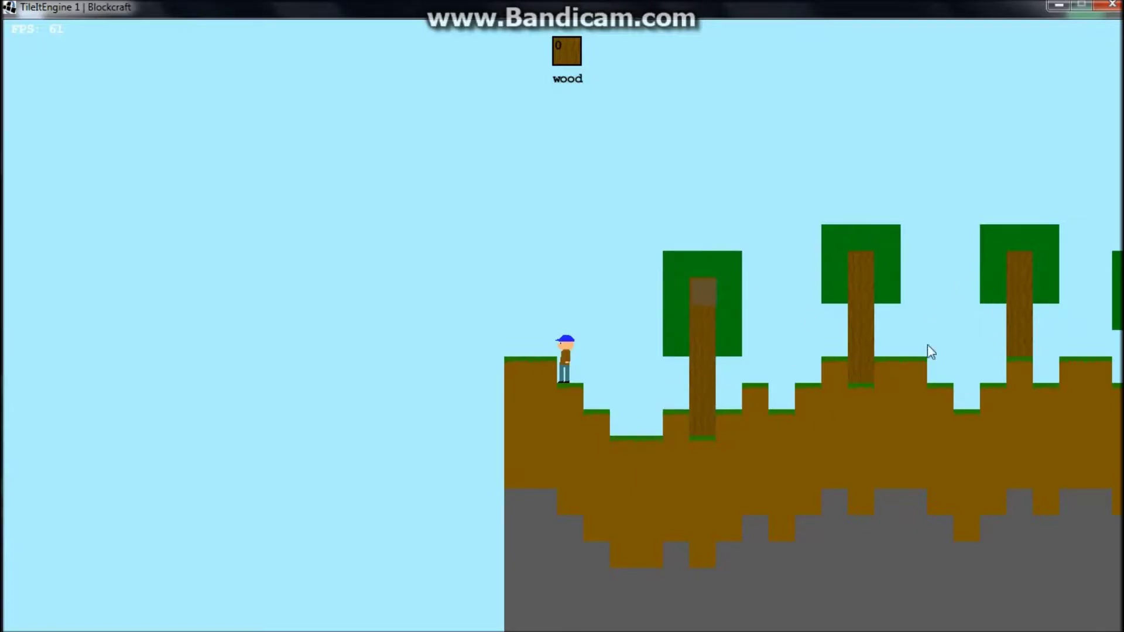
Walk the character to the first tree and jump back towards the edge of the world.
{"action": "key", "text": "d"}
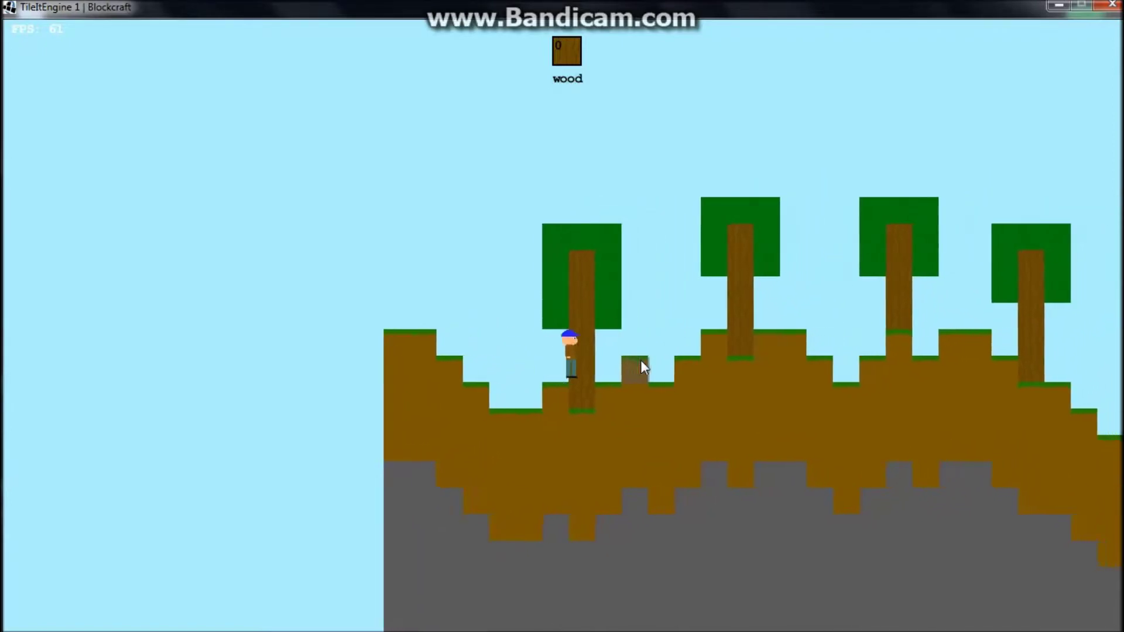
{"action": "key", "text": "space"}
{"action": "key", "text": "a"}
{"action": "key", "text": "space"}
{"action": "key", "text": "a"}
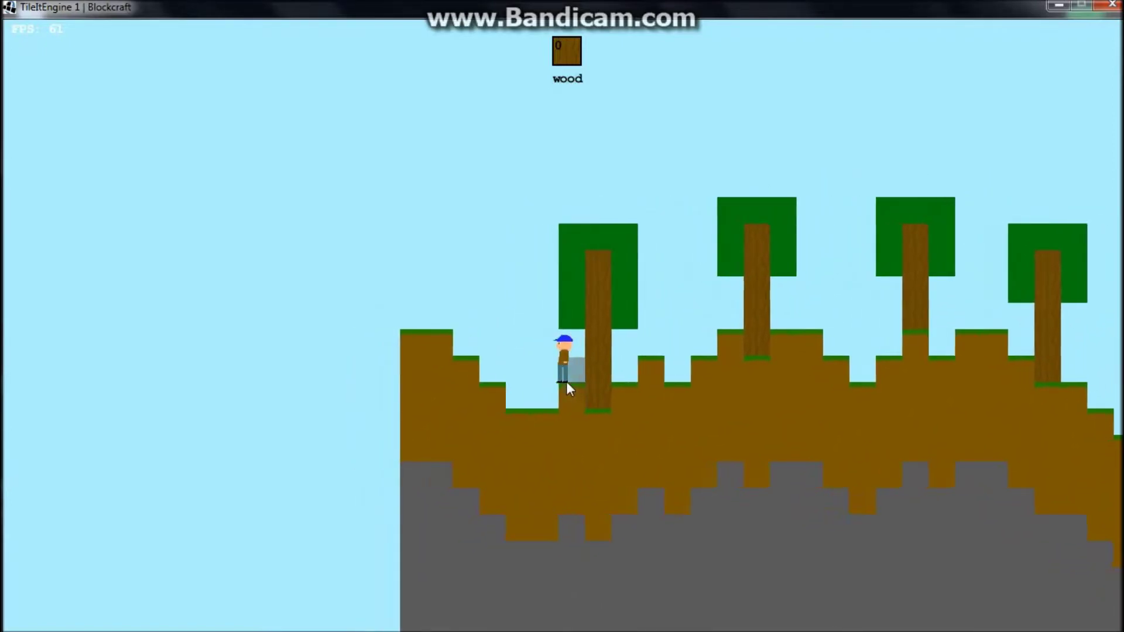
Walk and jump the character past the first three trees to the grassy mound before the fourth tree.
{"action": "key", "text": "d"}
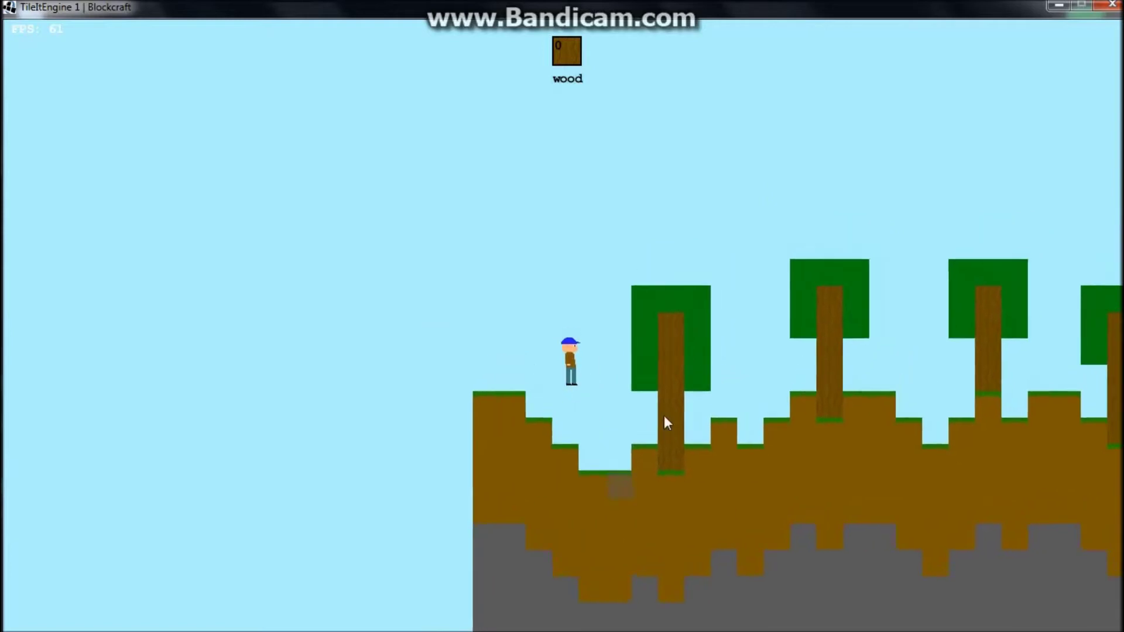
{"action": "key", "text": "d"}
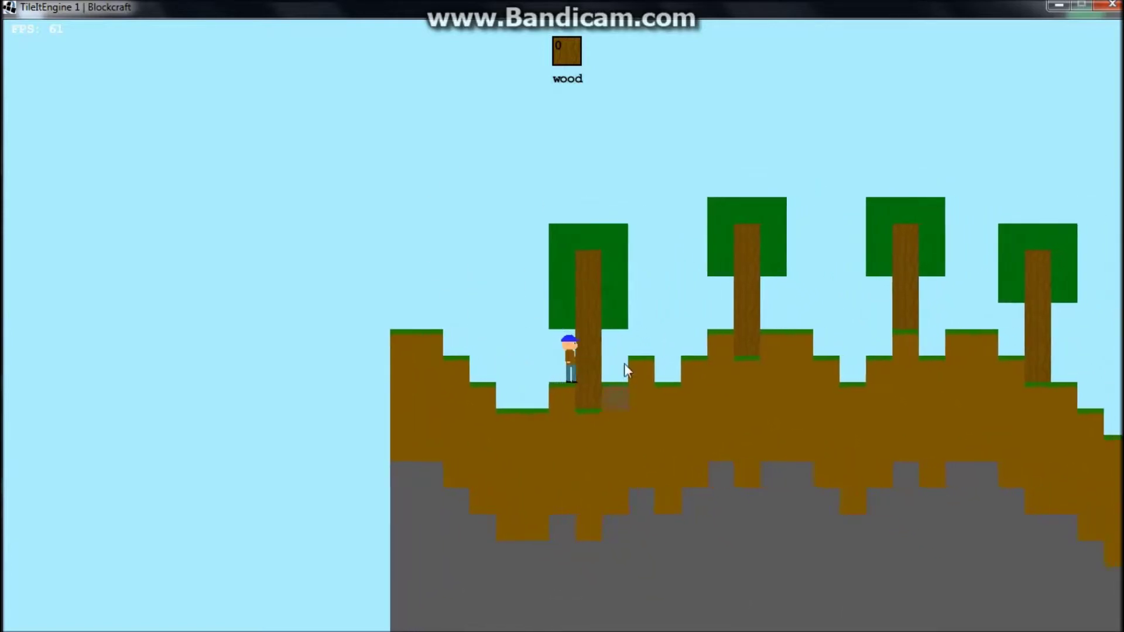
{"action": "key", "text": "d"}
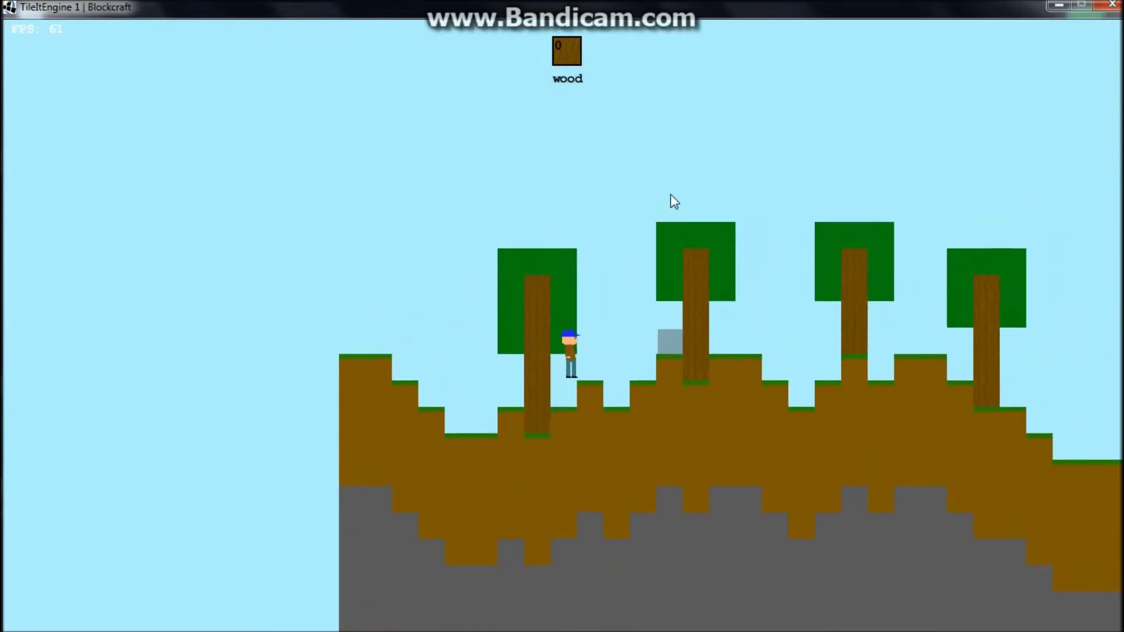
{"action": "key", "text": "d"}
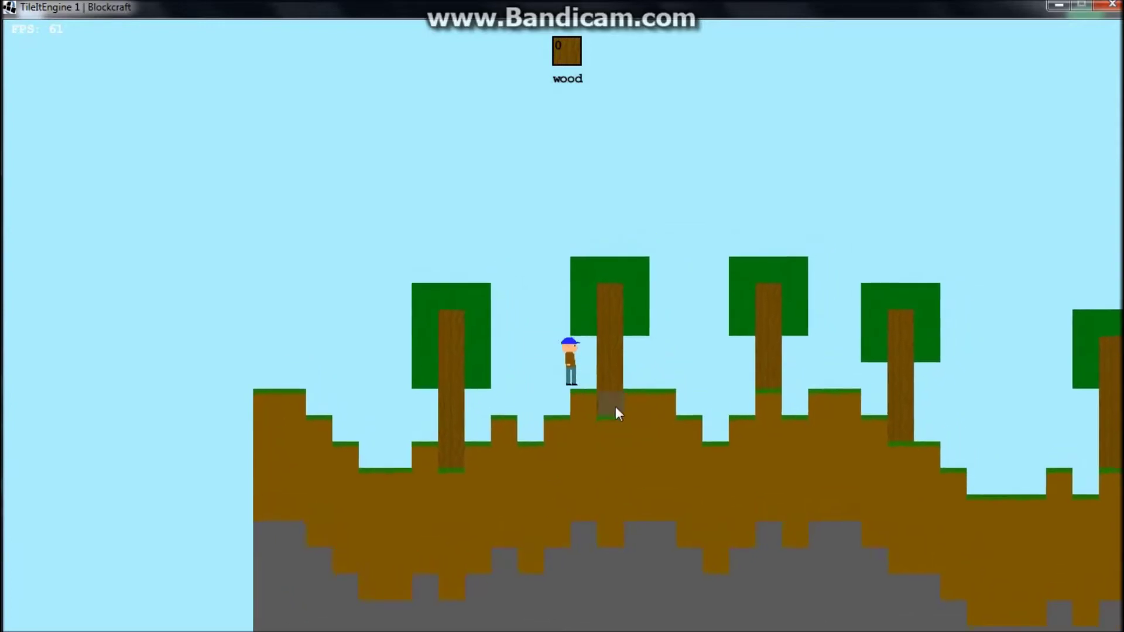
{"action": "key", "text": "d"}
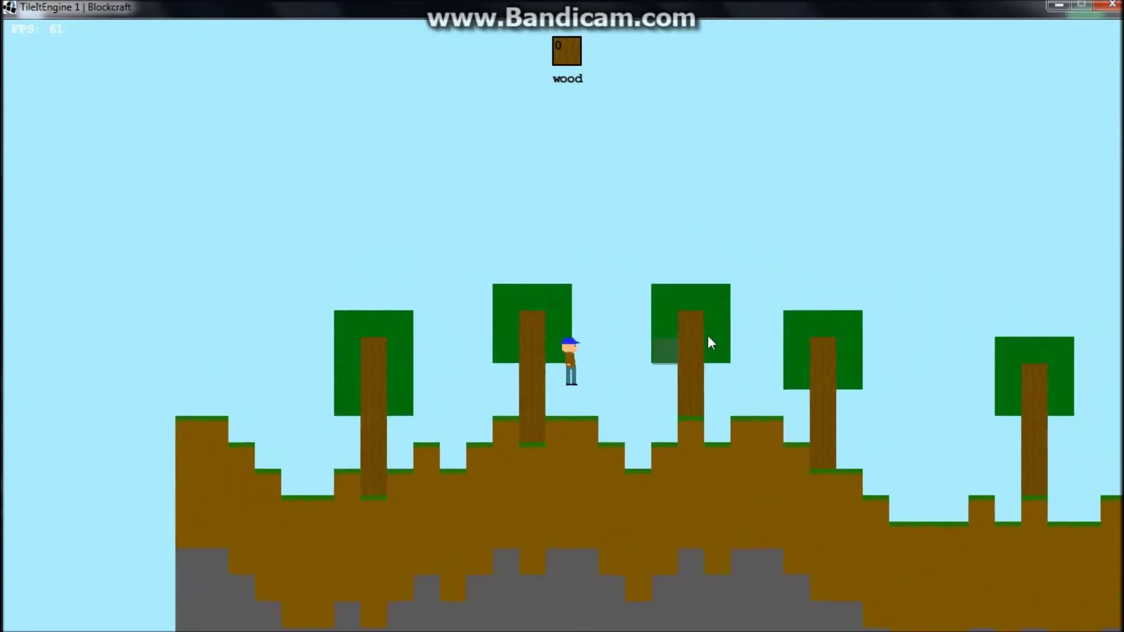
{"action": "key", "text": "w"}
{"action": "key", "text": "d"}
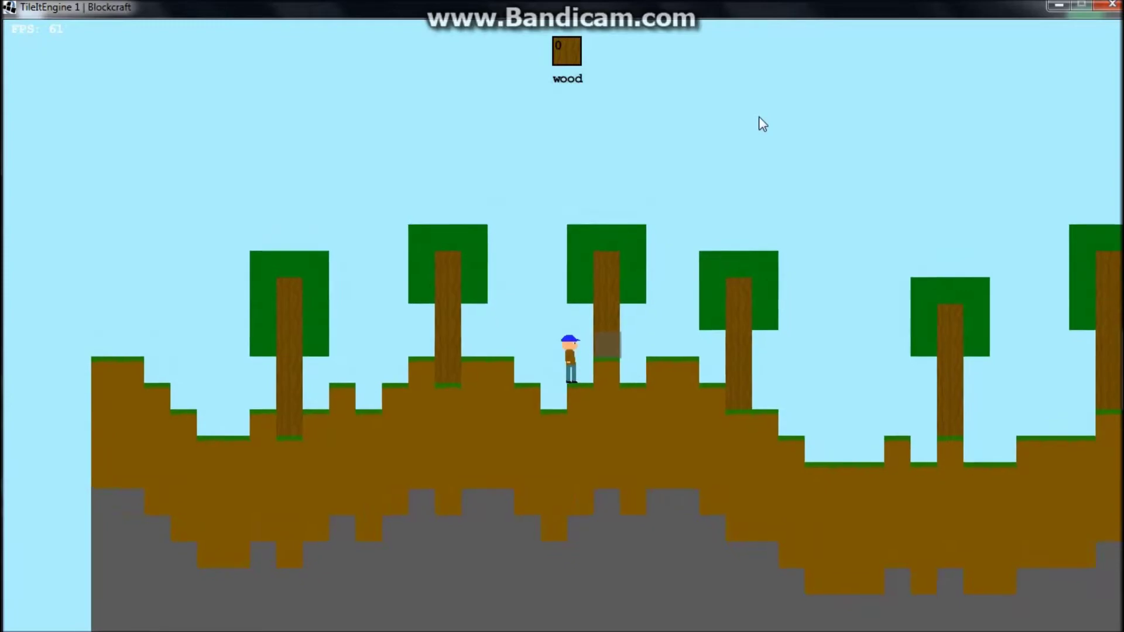
{"action": "key", "text": "d"}
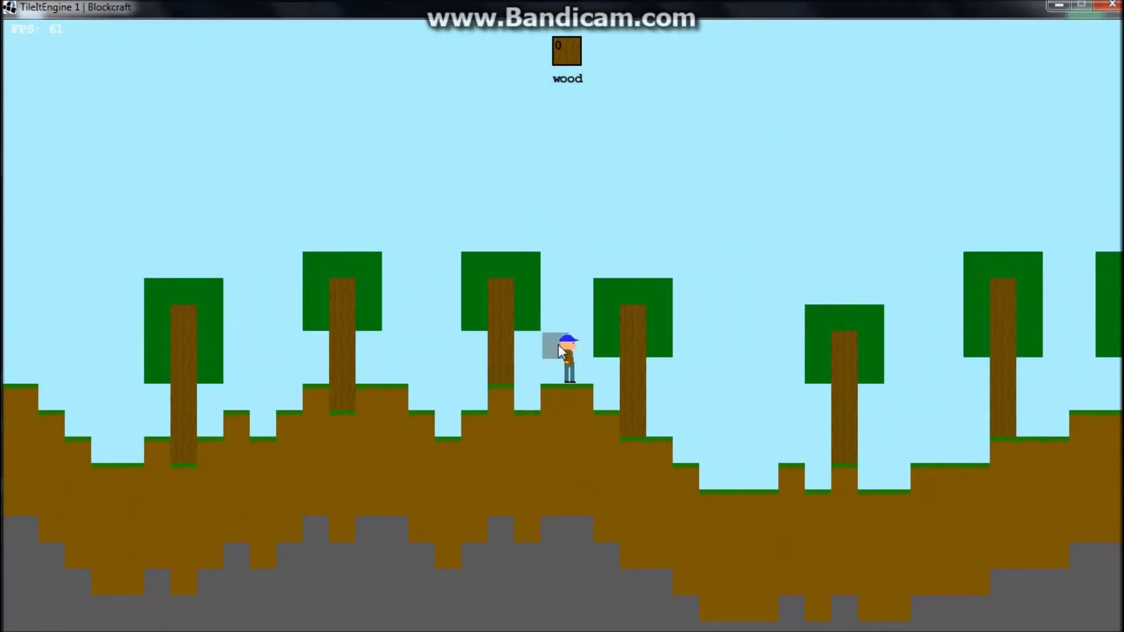
Walk and jump the character back past the third tree to the grass beside the second tree.
{"action": "key", "text": "a"}
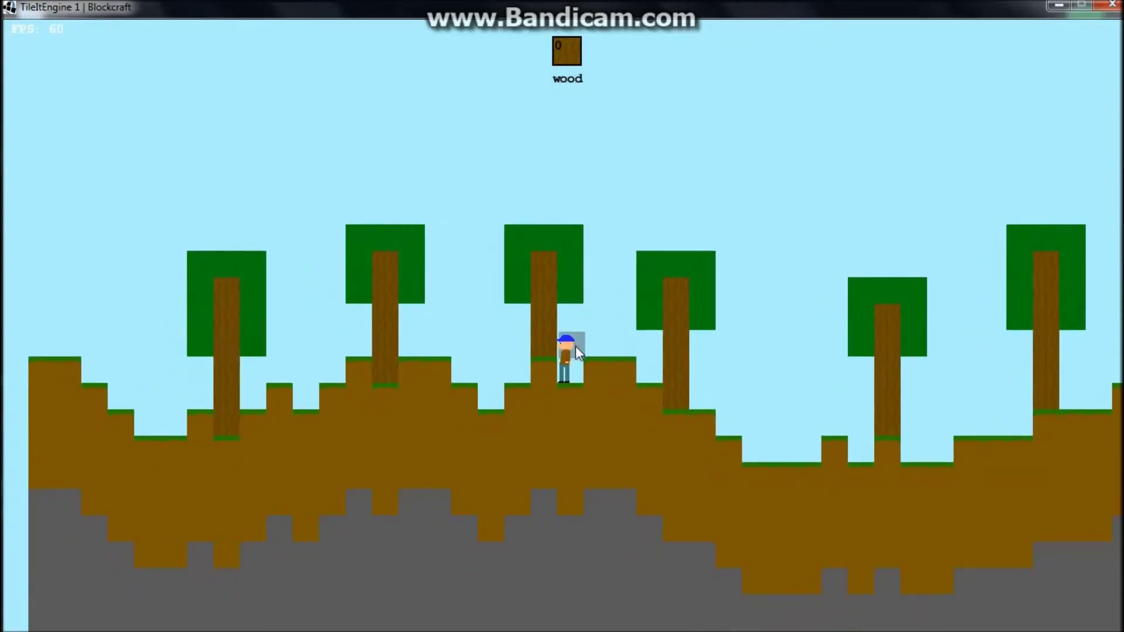
{"action": "key", "text": "w"}
{"action": "key", "text": "a"}
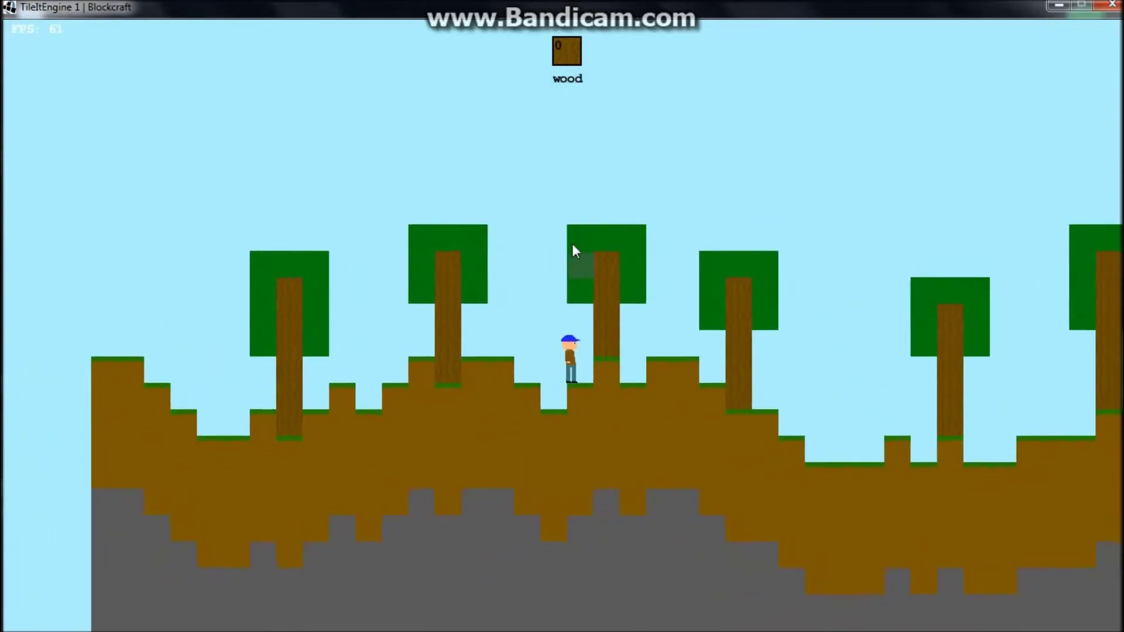
{"action": "key", "text": "a"}
{"action": "key", "text": "w"}
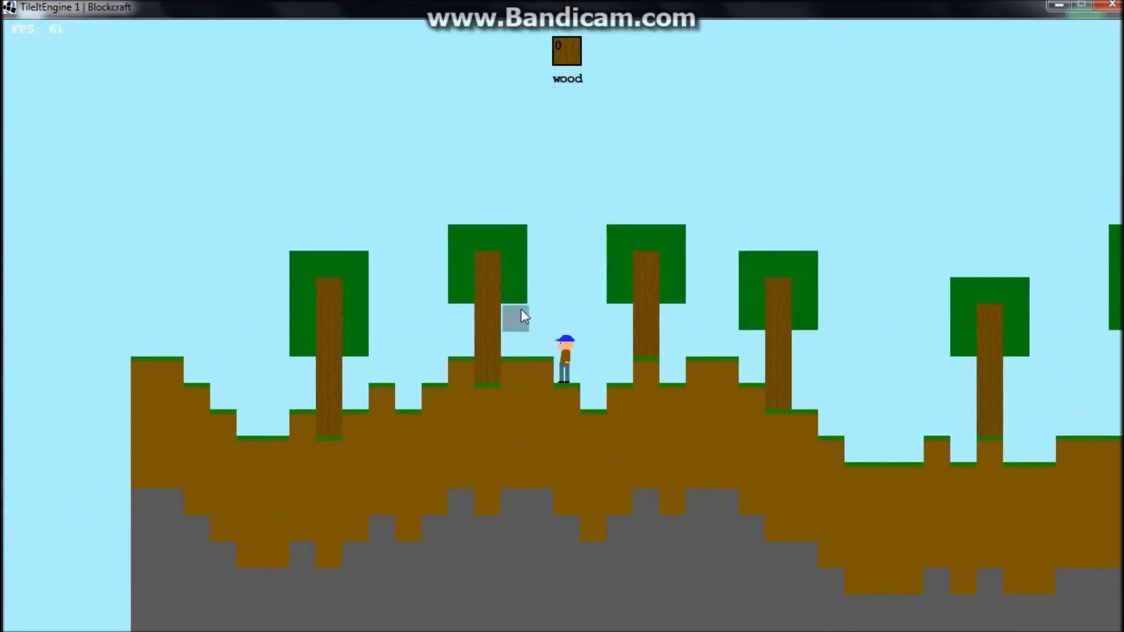
{"action": "key", "text": "w"}
{"action": "key", "text": "a"}
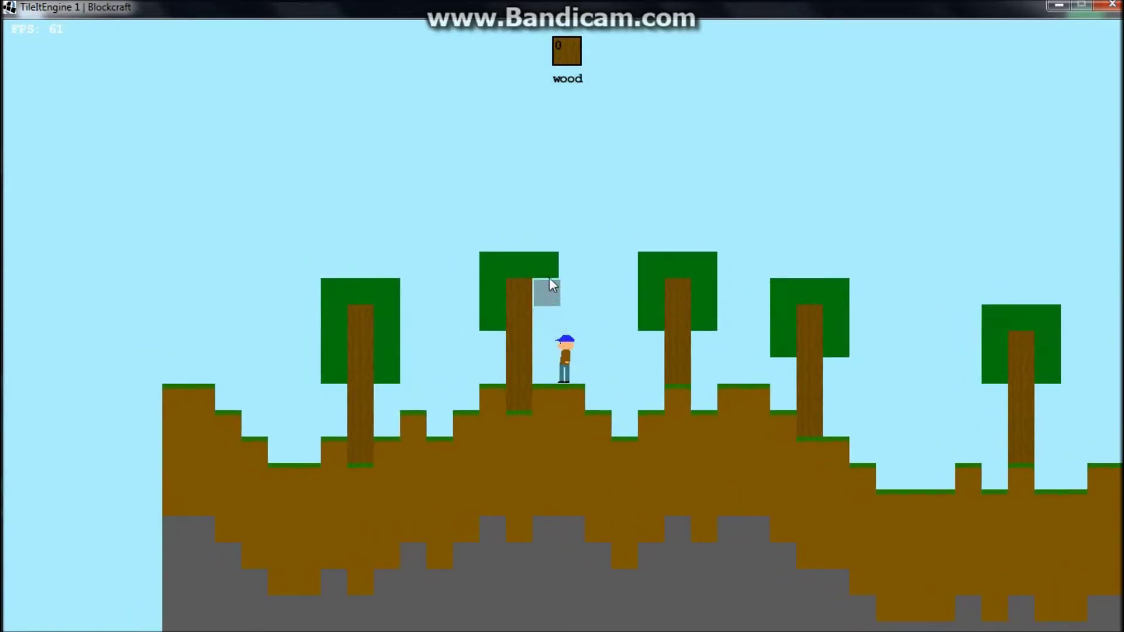
Remove the leaf blocks from the second tree while moving the character around its trunk.
{"action": "left_click", "coordinate": [495, 264]}
{"action": "left_click", "coordinate": [492, 319]}
{"action": "key", "text": "a"}
{"action": "key", "text": "d"}
{"action": "key", "text": "space"}
{"action": "key", "text": "a"}
{"action": "key", "text": "d"}
{"action": "key", "text": "a"}
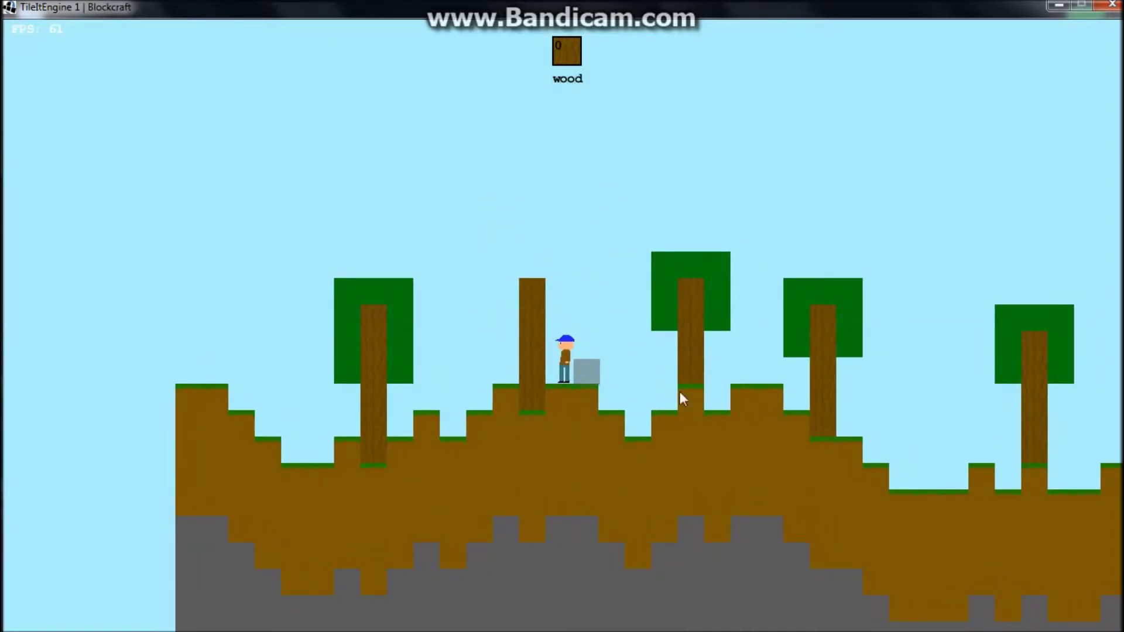
Close the current Blockcraft session, relaunch the game from Eclipse and load the saved world.
{"action": "left_click", "coordinate": [619, 326]}
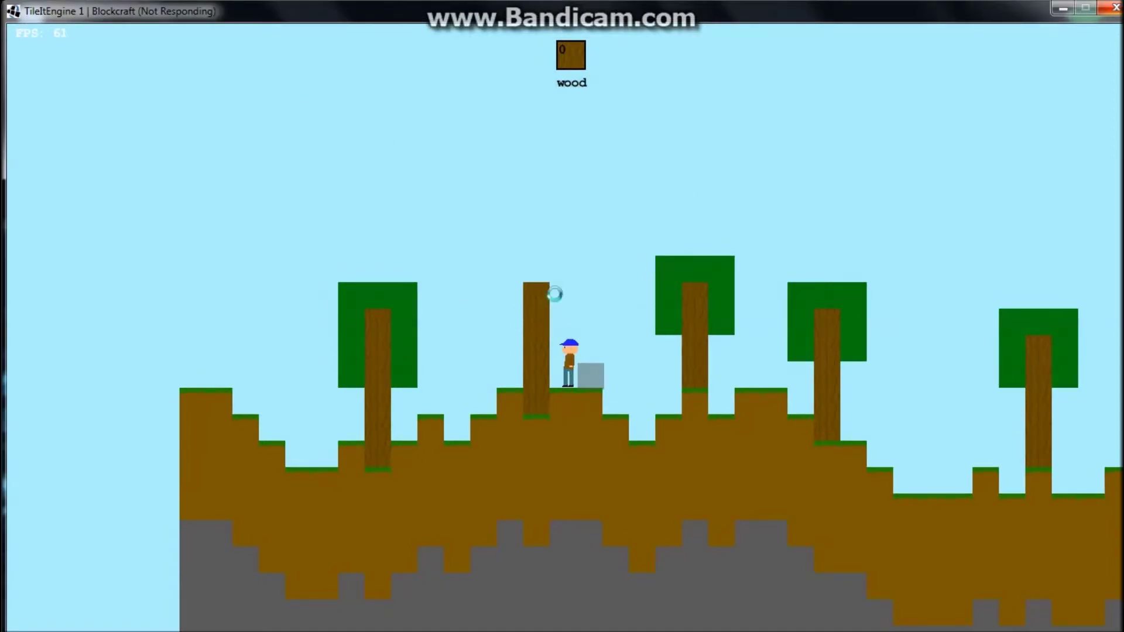
{"action": "left_click", "coordinate": [574, 279]}
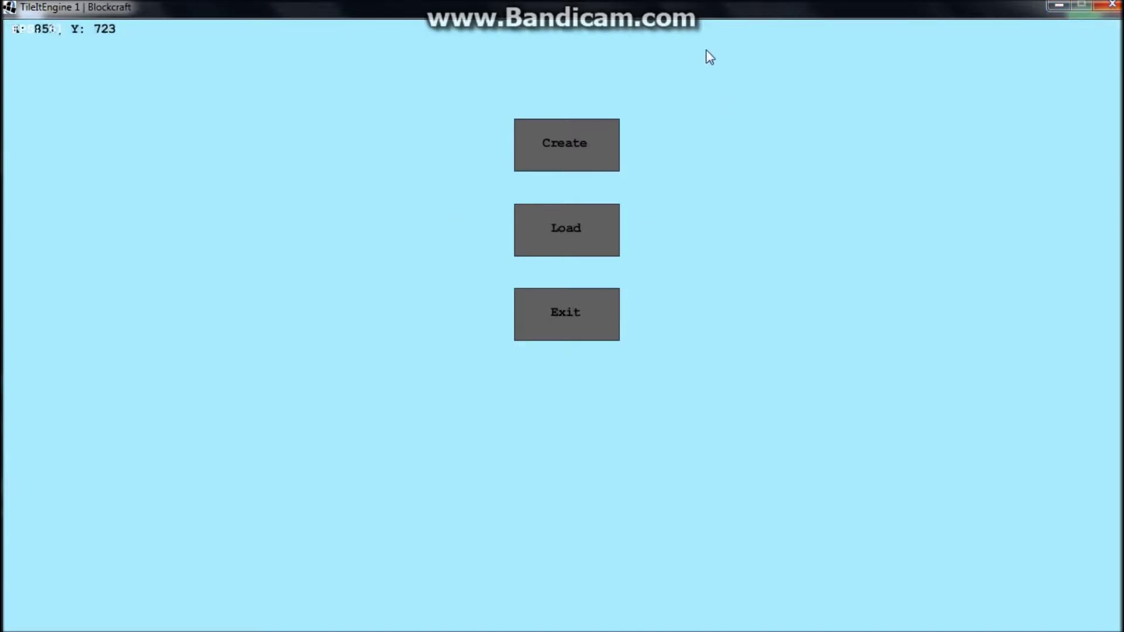
{"action": "left_click", "coordinate": [1111, 5]}
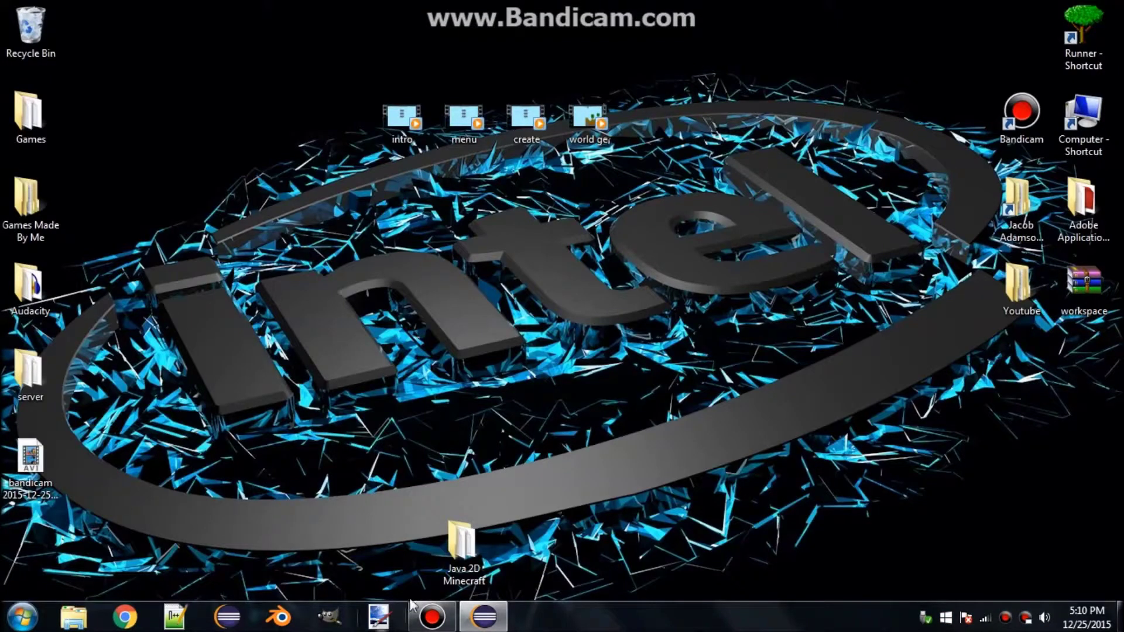
{"action": "left_click", "coordinate": [484, 616]}
{"action": "left_click", "coordinate": [510, 144]}
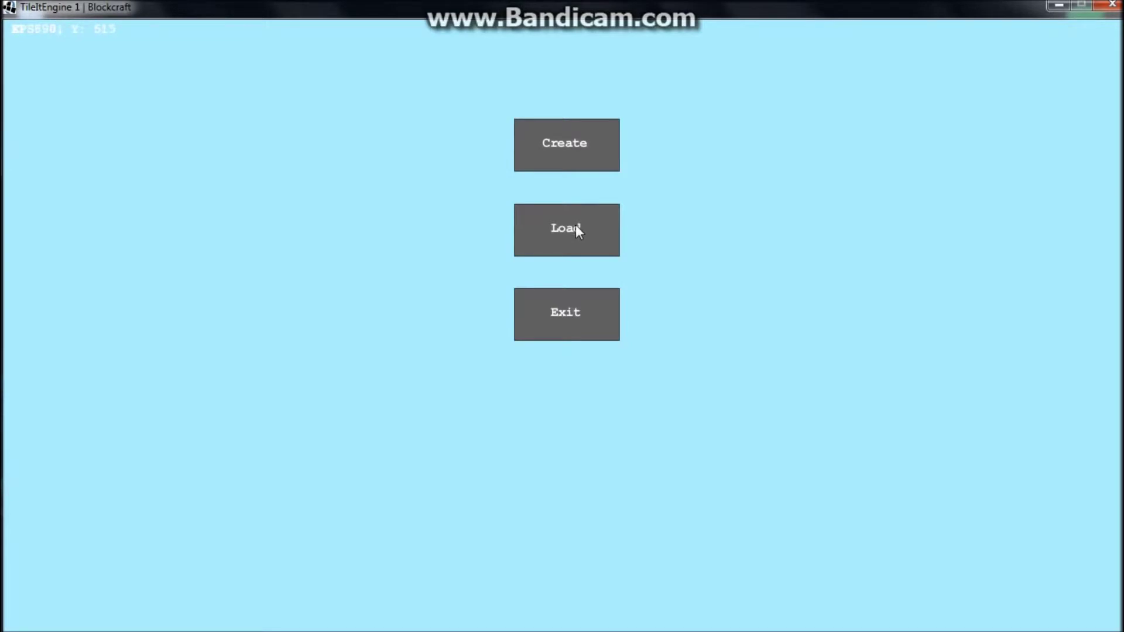
{"action": "left_click", "coordinate": [566, 227]}
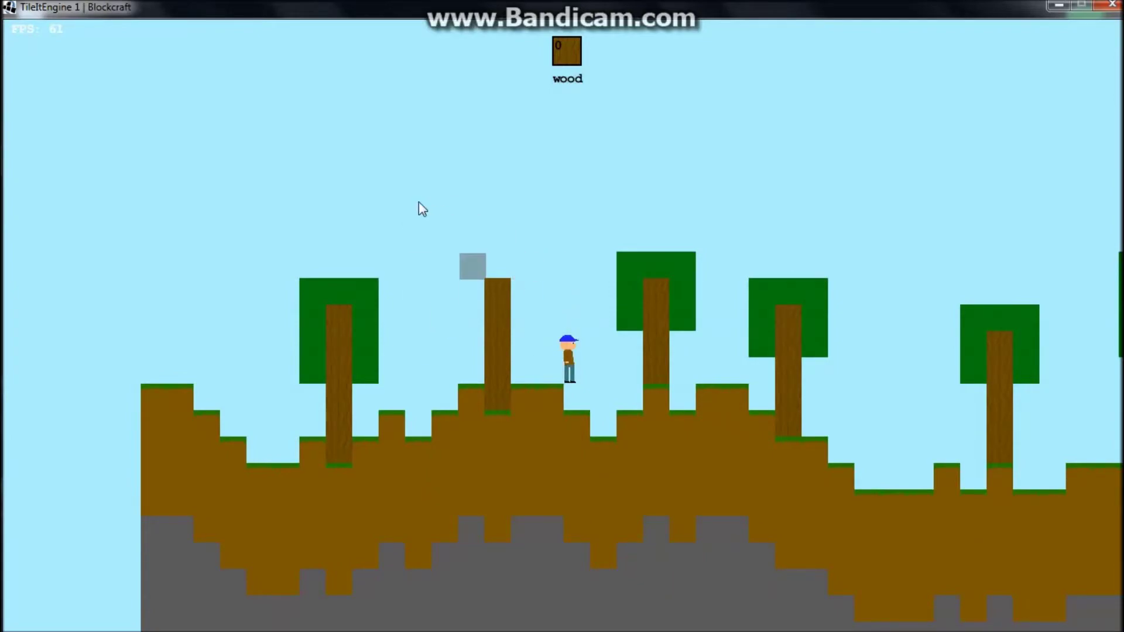
Dig a pit in the ground beside the bare trunk, including the block beneath the character, and reload the world.
{"action": "left_click", "coordinate": [466, 319]}
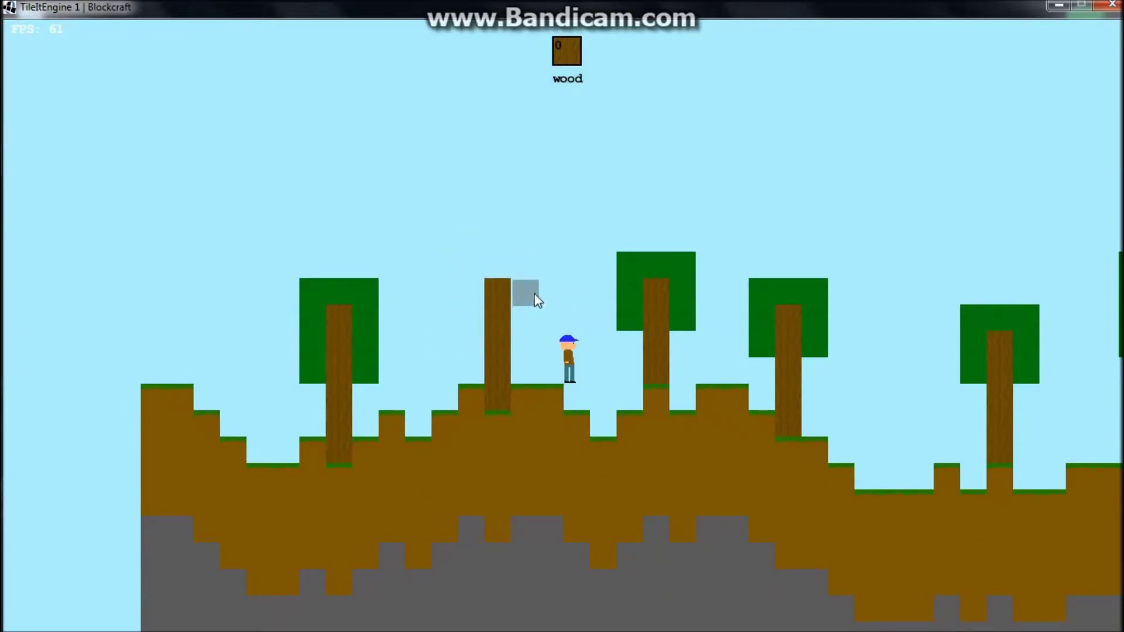
{"action": "left_click", "coordinate": [556, 395]}
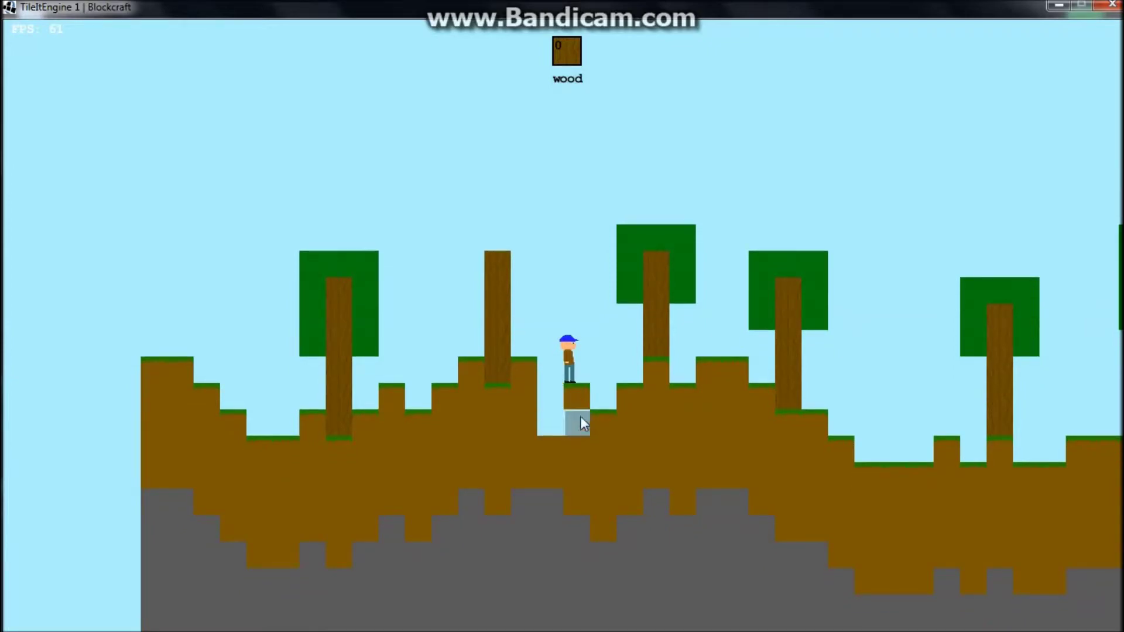
{"action": "left_click", "coordinate": [576, 397]}
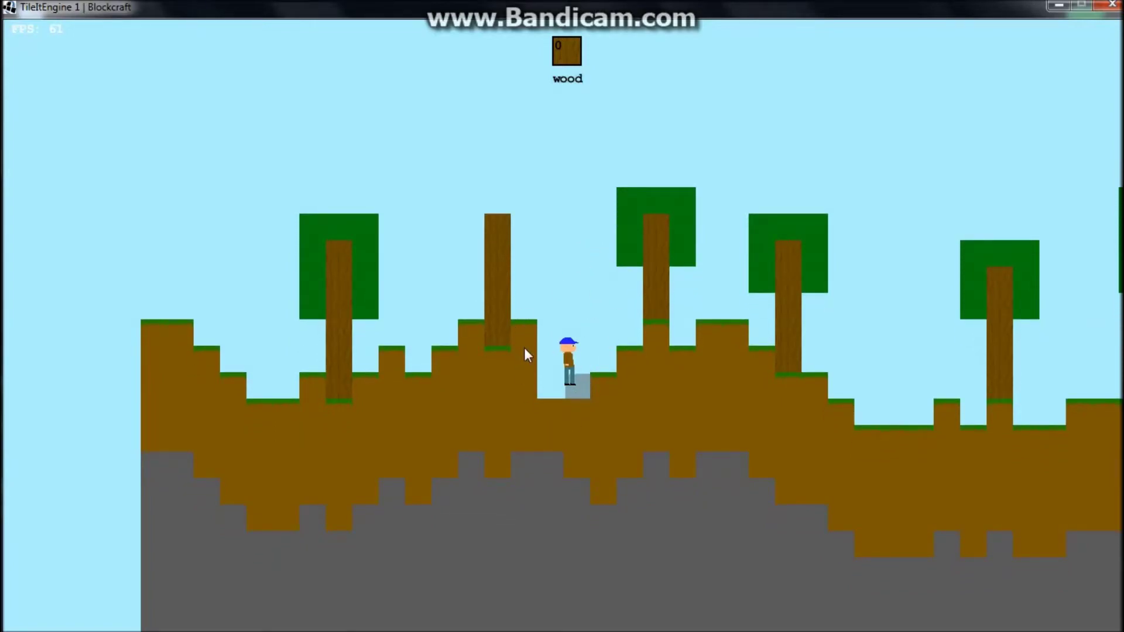
{"action": "key", "text": "Escape"}
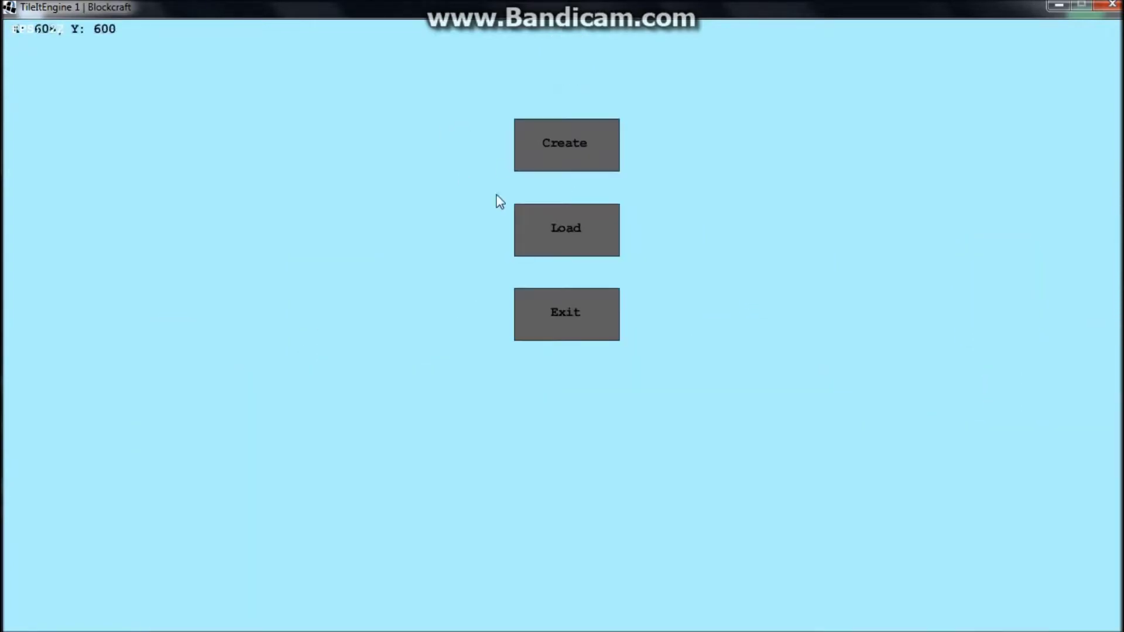
{"action": "left_click", "coordinate": [565, 228]}
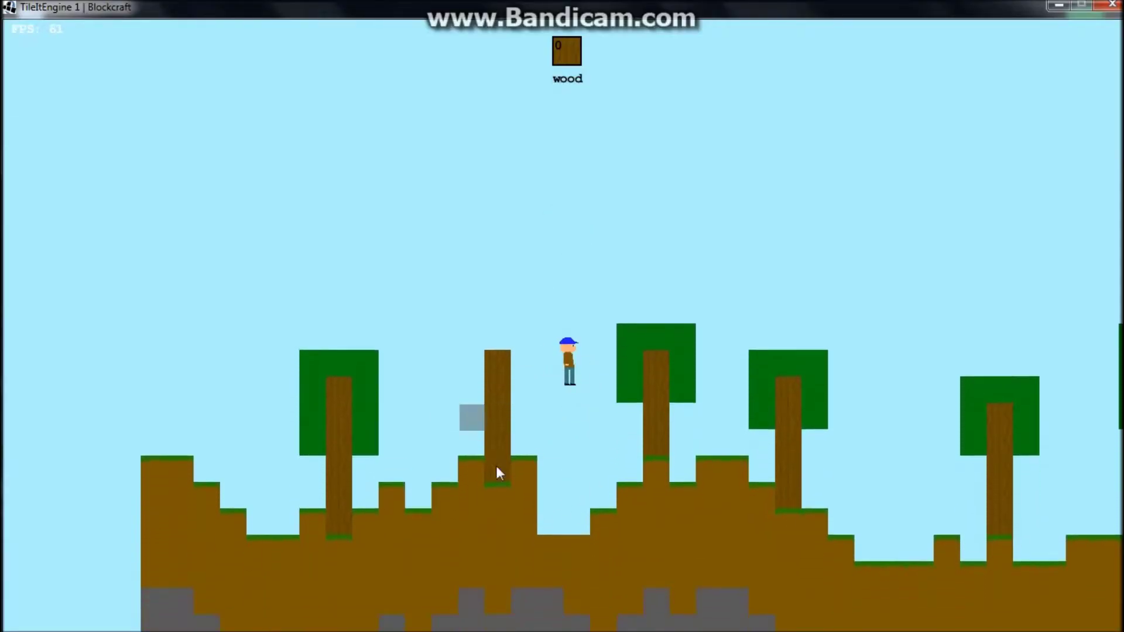
Walk and jump the character back and forth between the dug pit and the leafy tree next to it.
{"action": "key", "text": "a"}
{"action": "key", "text": "space"}
{"action": "key", "text": "d"}
{"action": "key", "text": "space"}
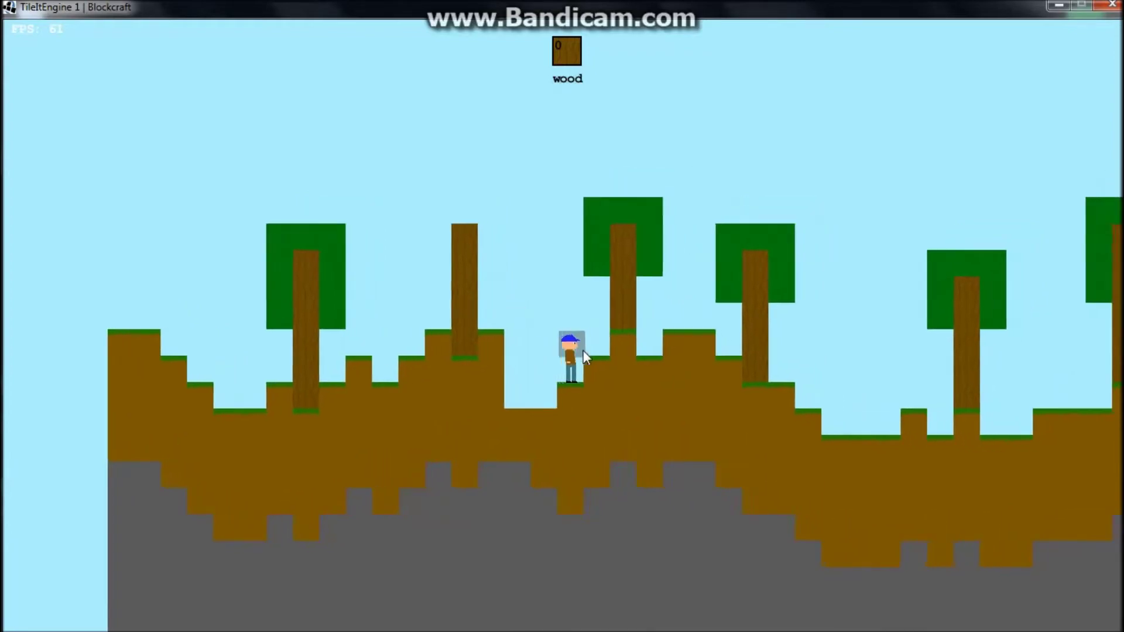
{"action": "key", "text": "space"}
{"action": "key", "text": "d"}
{"action": "key", "text": "a"}
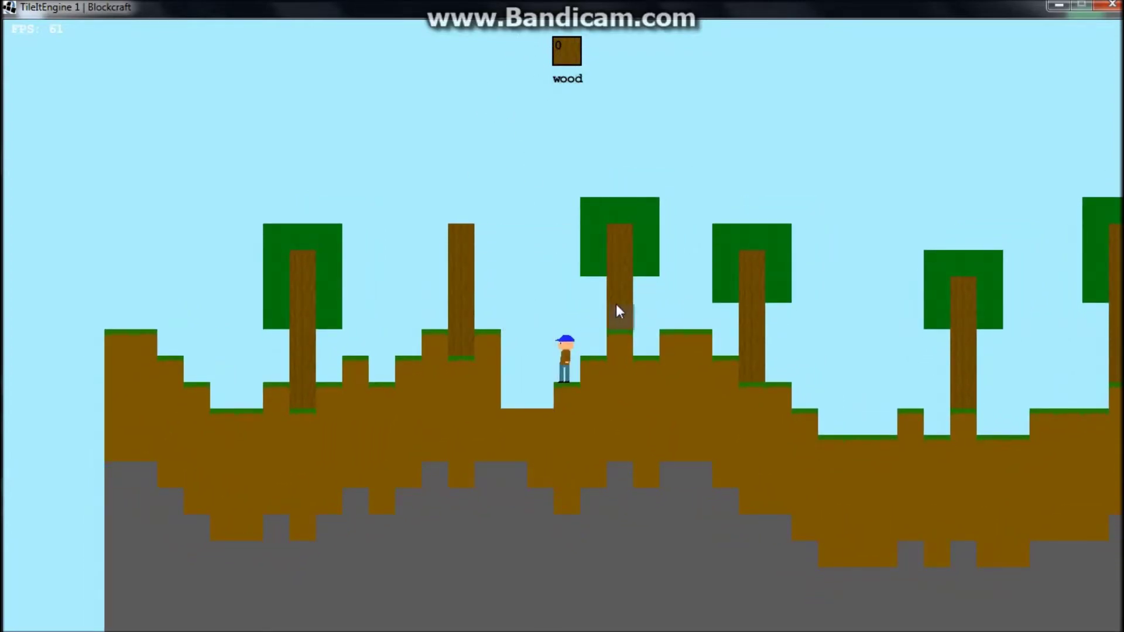
{"action": "key", "text": "d"}
{"action": "key", "text": "space"}
{"action": "key", "text": "space"}
{"action": "key", "text": "a"}
{"action": "key", "text": "space"}
{"action": "key", "text": "d"}
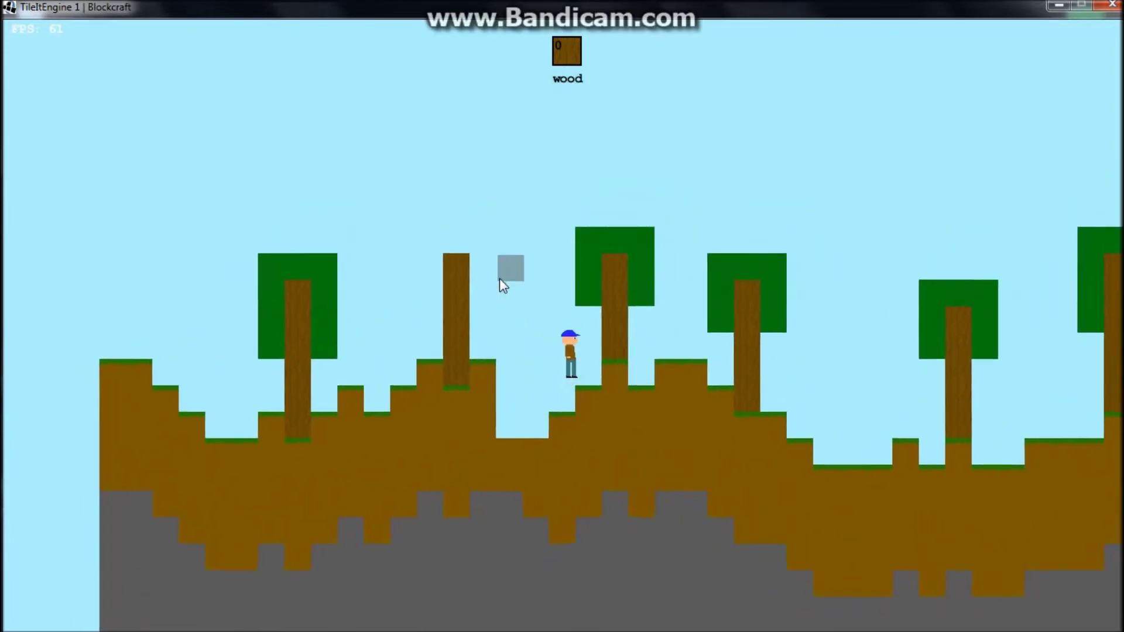
{"action": "key", "text": "space"}
{"action": "key", "text": "a"}
{"action": "key", "text": "space"}
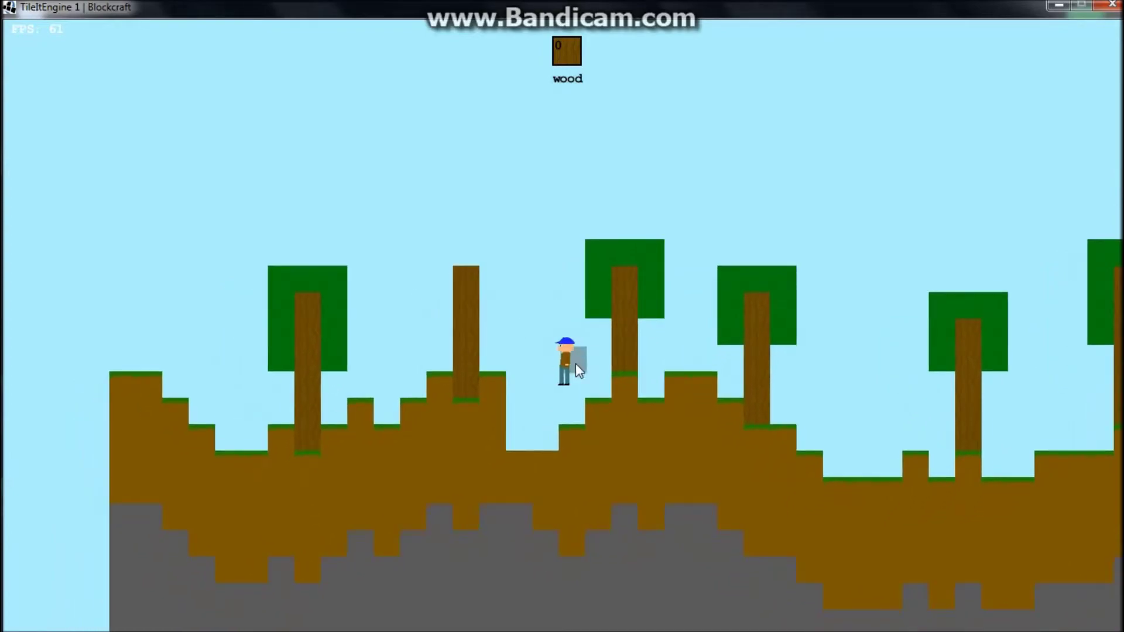
Open the inventory several times to check the collected blocks, closing it after each look.
{"action": "key", "text": "e"}
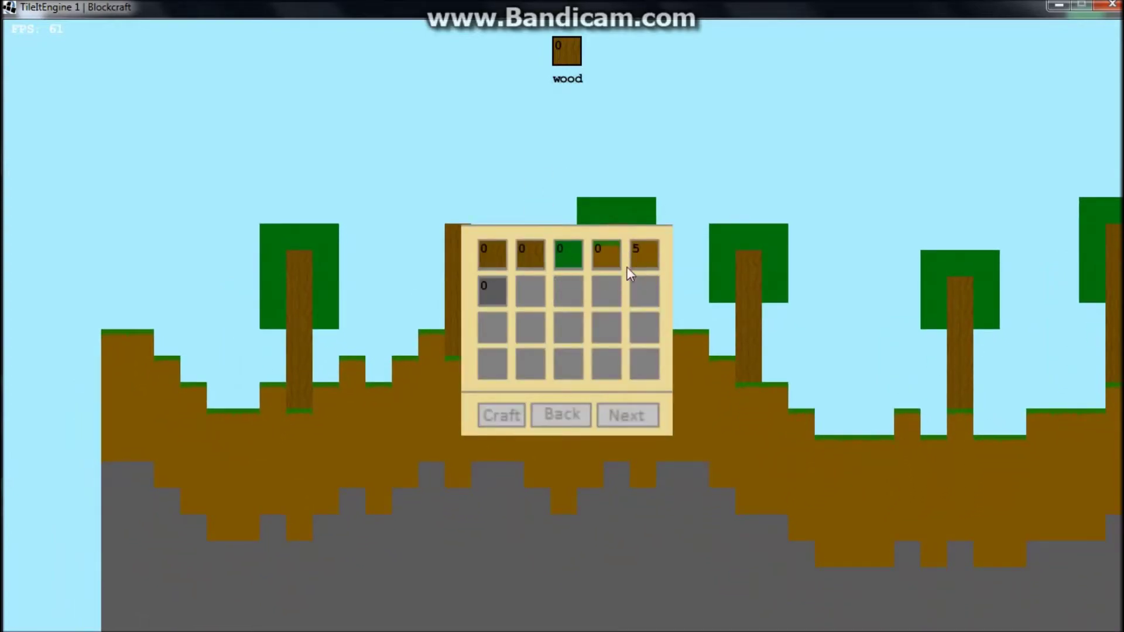
{"action": "key", "text": "e"}
{"action": "key", "text": "space"}
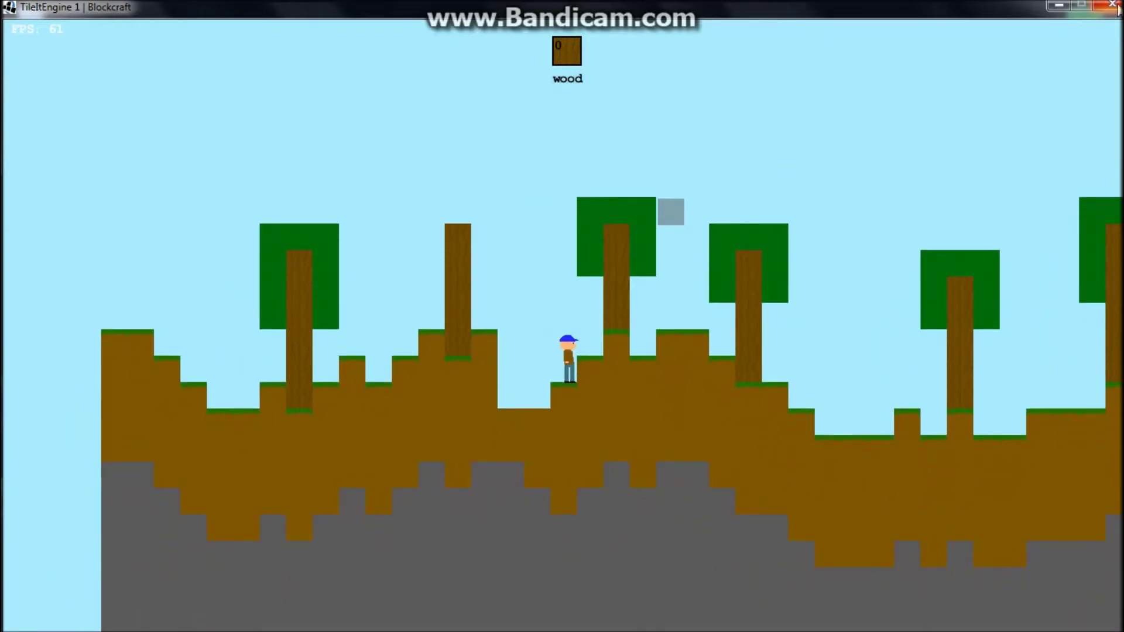
{"action": "key", "text": "e"}
{"action": "key", "text": "e"}
{"action": "key", "text": "e"}
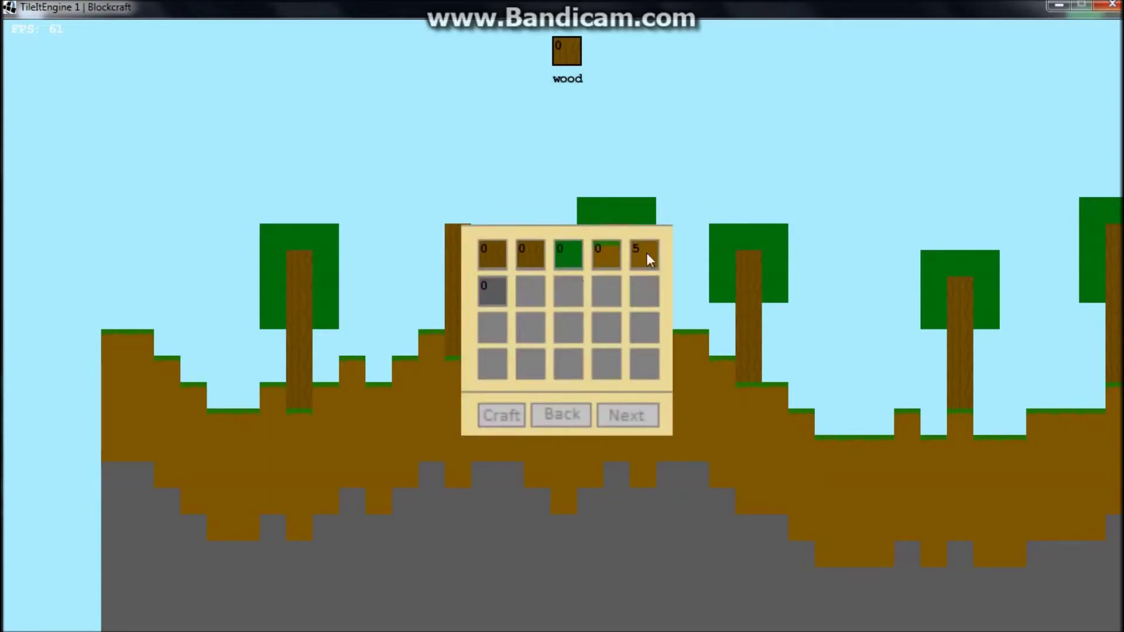
{"action": "key", "text": "e"}
{"action": "key", "text": "space"}
Select dirt as the block to place and put dirt blocks back in the pit beside the bare trunk.
{"action": "key", "text": "a"}
{"action": "scroll", "coordinate": [551, 392], "scroll_direction": "down", "scroll_amount": 3}
{"action": "scroll", "coordinate": [550, 391], "scroll_direction": "down", "scroll_amount": 1}
{"action": "key", "text": "a"}
{"action": "right_click", "coordinate": [547, 386]}
{"action": "right_click", "coordinate": [534, 389]}
{"action": "right_click", "coordinate": [518, 359]}
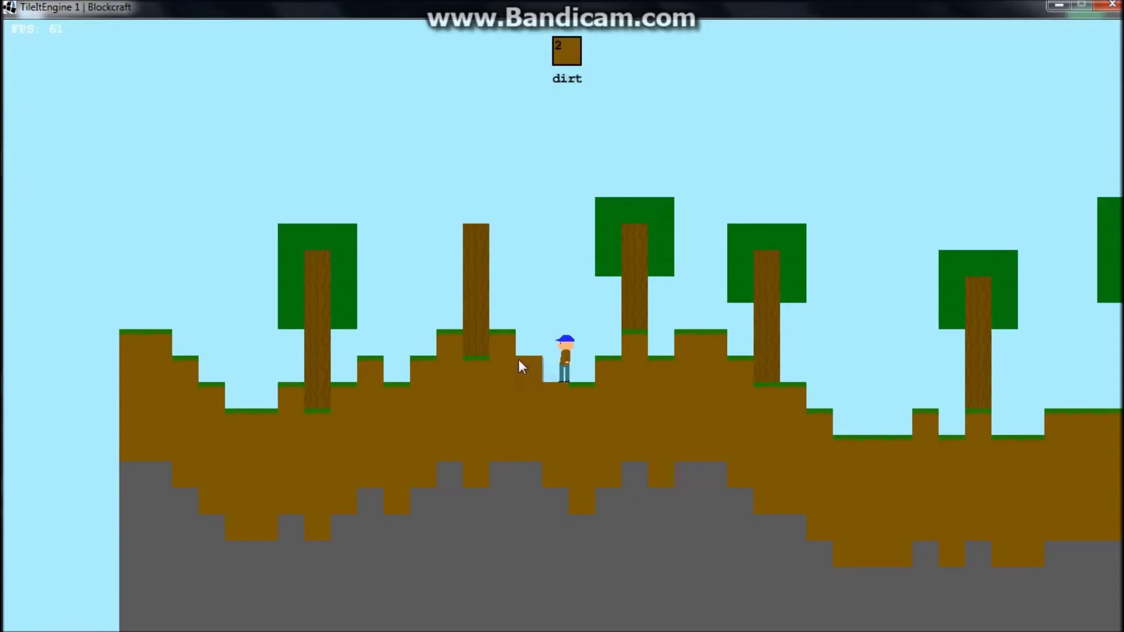
{"action": "key", "text": "d"}
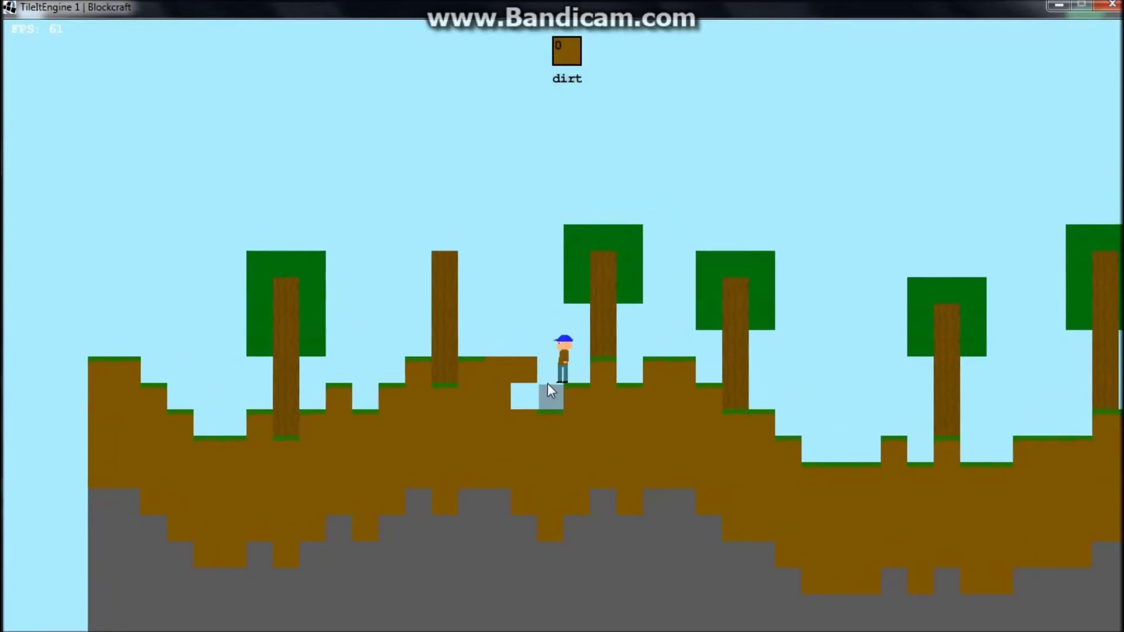
Rearrange the overhanging dirt blocks to fill the remaining gap and jump the character onto the filled ground by the bare trunk.
{"action": "left_click", "coordinate": [531, 352]}
{"action": "left_click", "coordinate": [534, 350]}
{"action": "right_click", "coordinate": [537, 364]}
{"action": "key", "text": "space"}
{"action": "key", "text": "space"}
{"action": "key", "text": "a"}
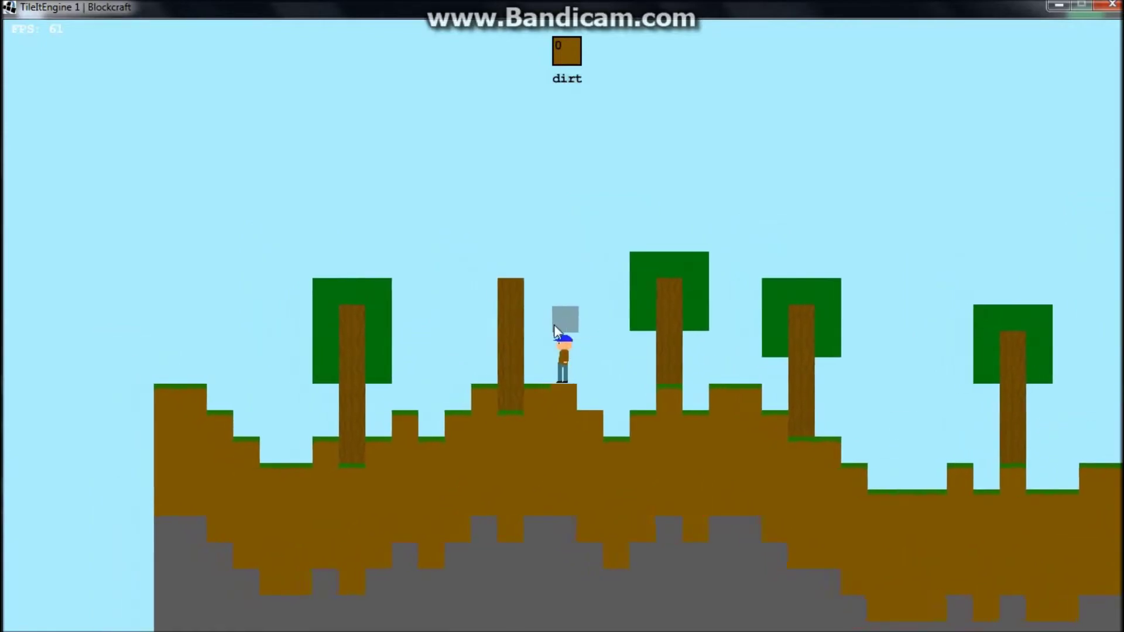
{"action": "key", "text": "a"}
{"action": "key", "text": "d"}
{"action": "key", "text": "a"}
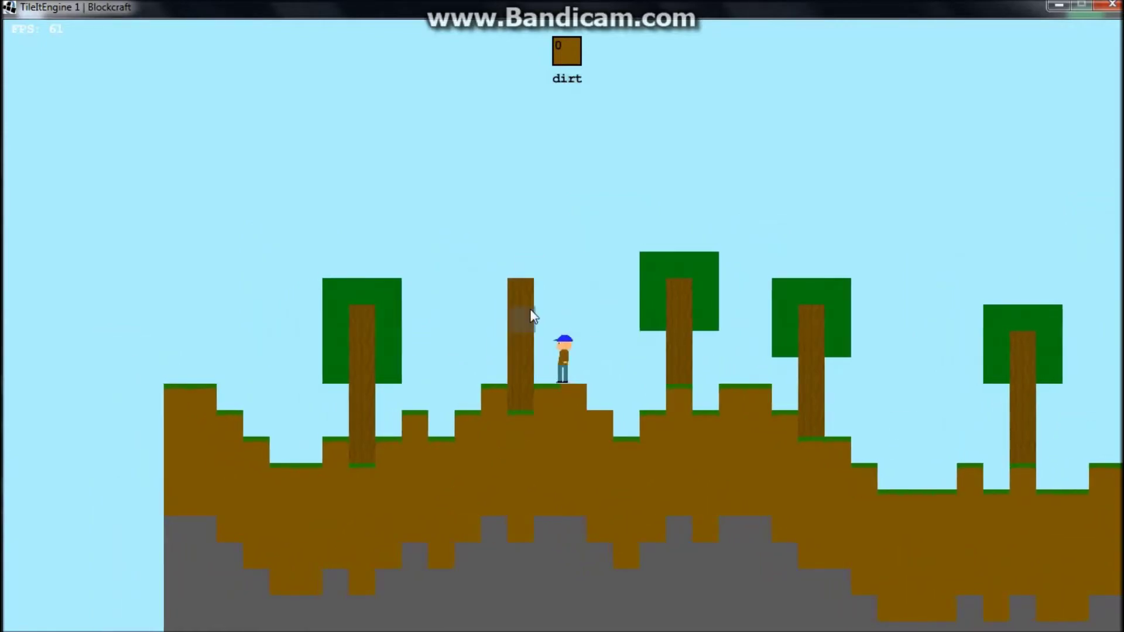
{"action": "key", "text": "a"}
Switch the selected block back to wood, return to the main menu and reload the saved world.
{"action": "scroll", "coordinate": [562, 282], "scroll_direction": "down", "scroll_amount": 2}
{"action": "key", "text": "space"}
{"action": "key", "text": "d"}
{"action": "key", "text": "d"}
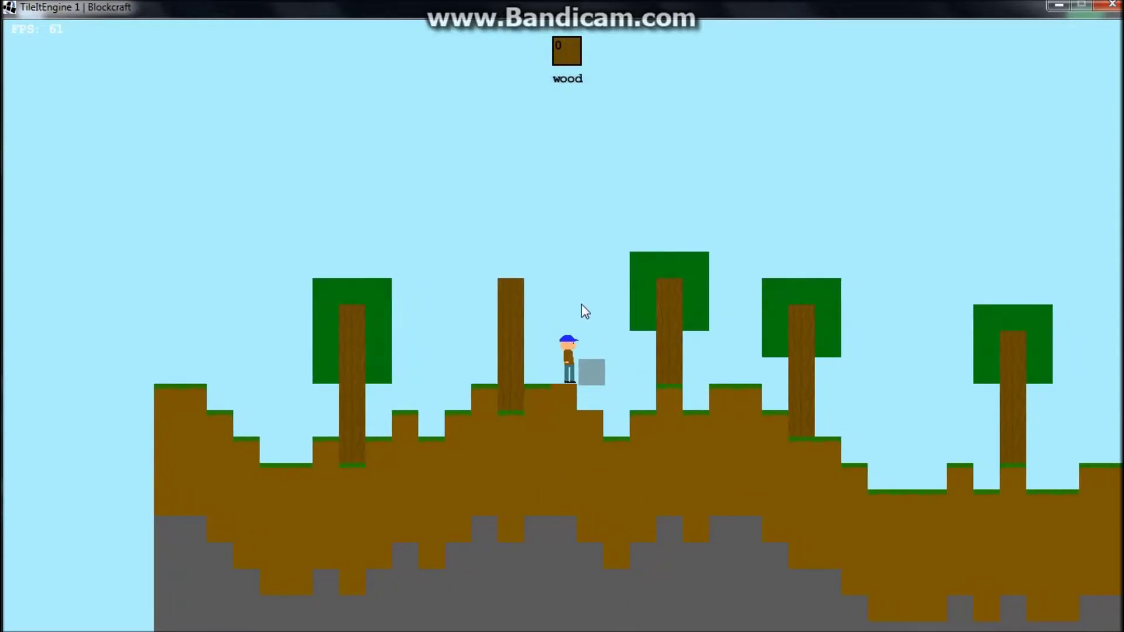
{"action": "key", "text": "Escape"}
{"action": "left_click", "coordinate": [557, 243]}
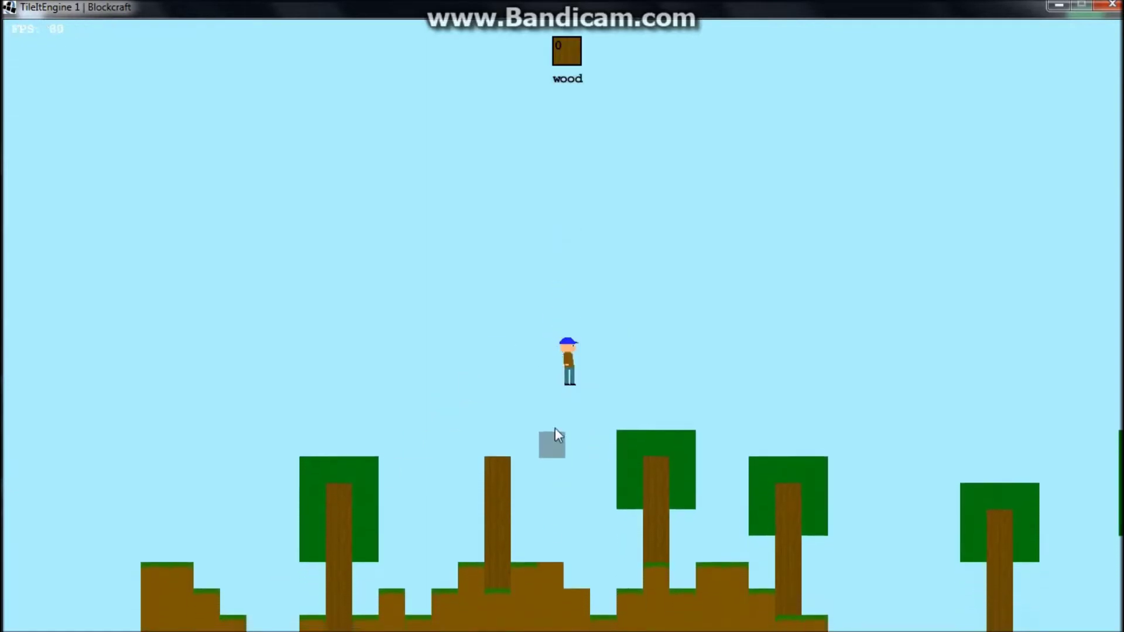
Walk the character left past the bare trunk, then respawn it repeatedly above the starting point.
{"action": "key", "text": "a"}
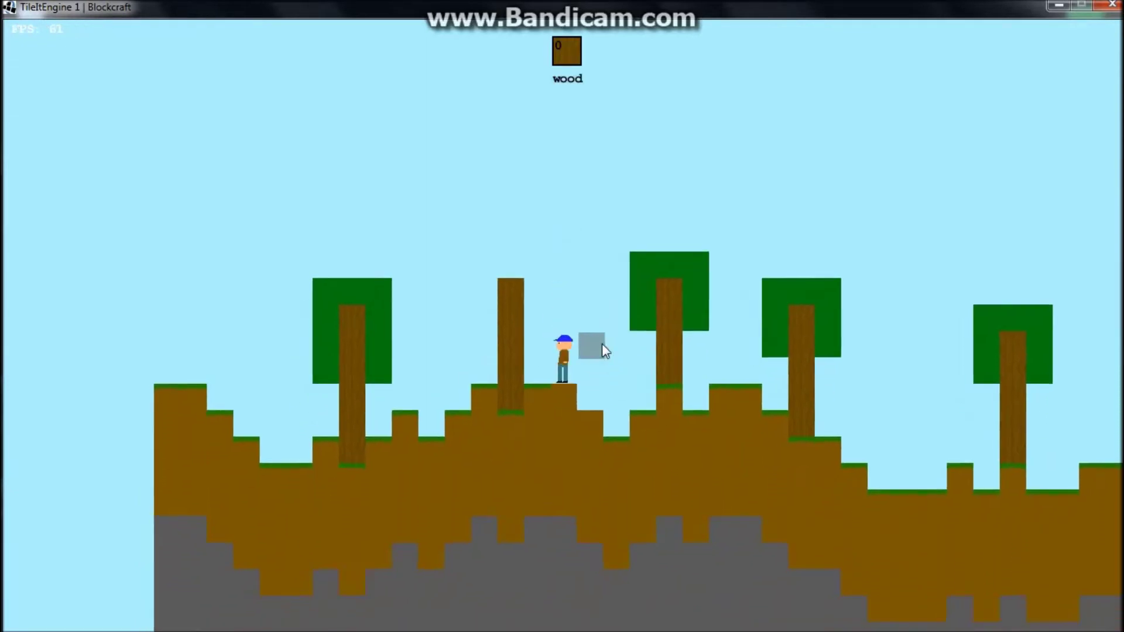
{"action": "key", "text": "a"}
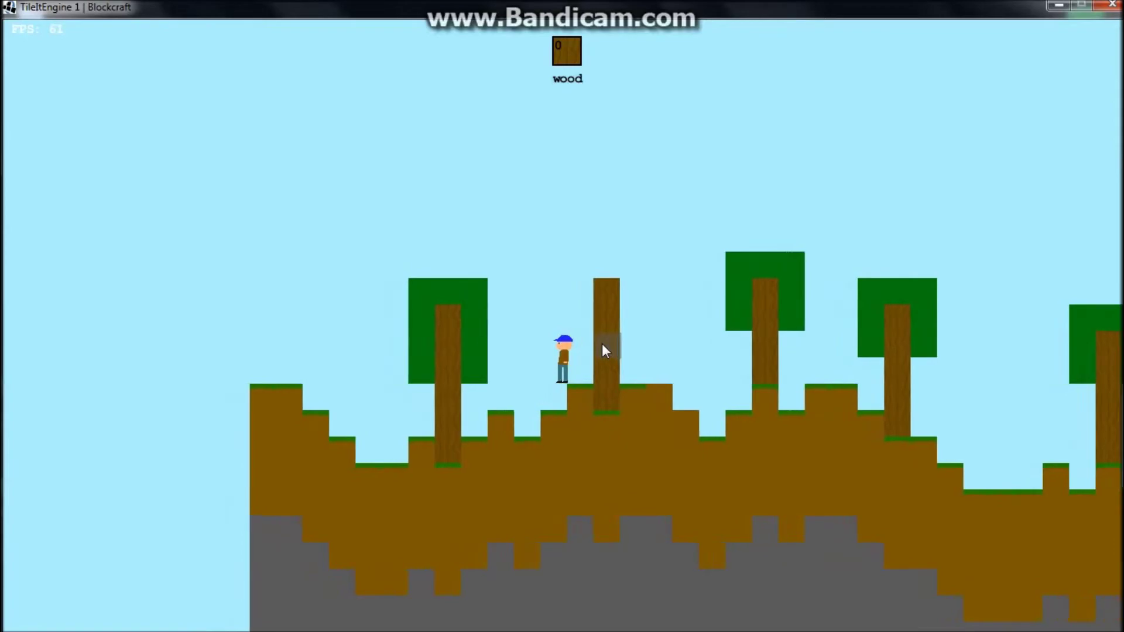
{"action": "key", "text": "a"}
{"action": "key", "text": "r"}
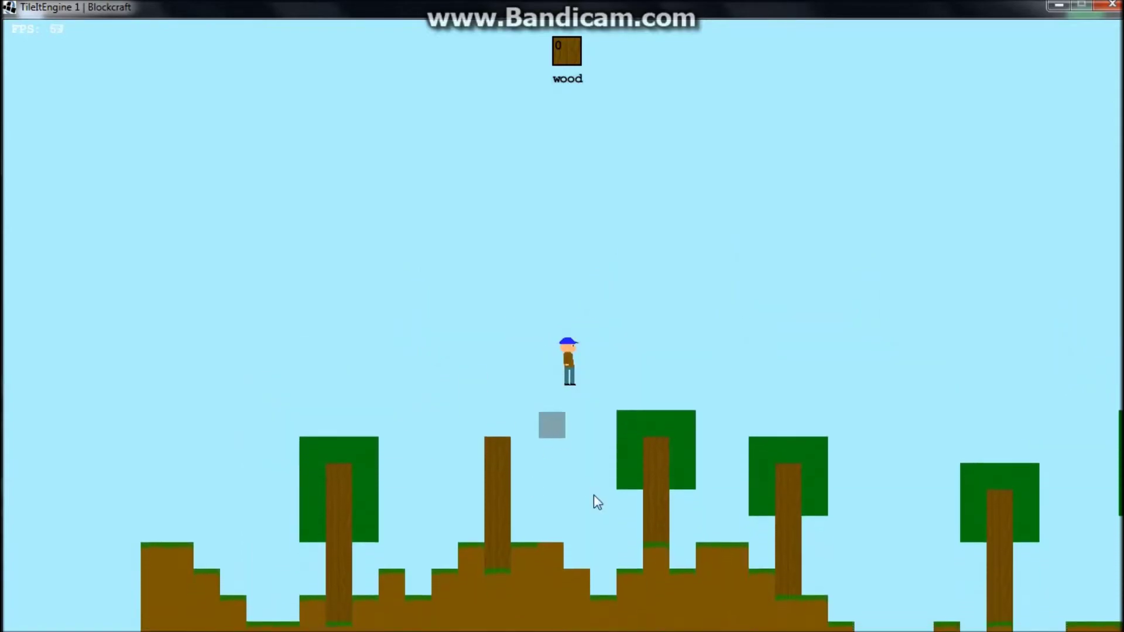
{"action": "key", "text": "r"}
{"action": "key", "text": "r"}
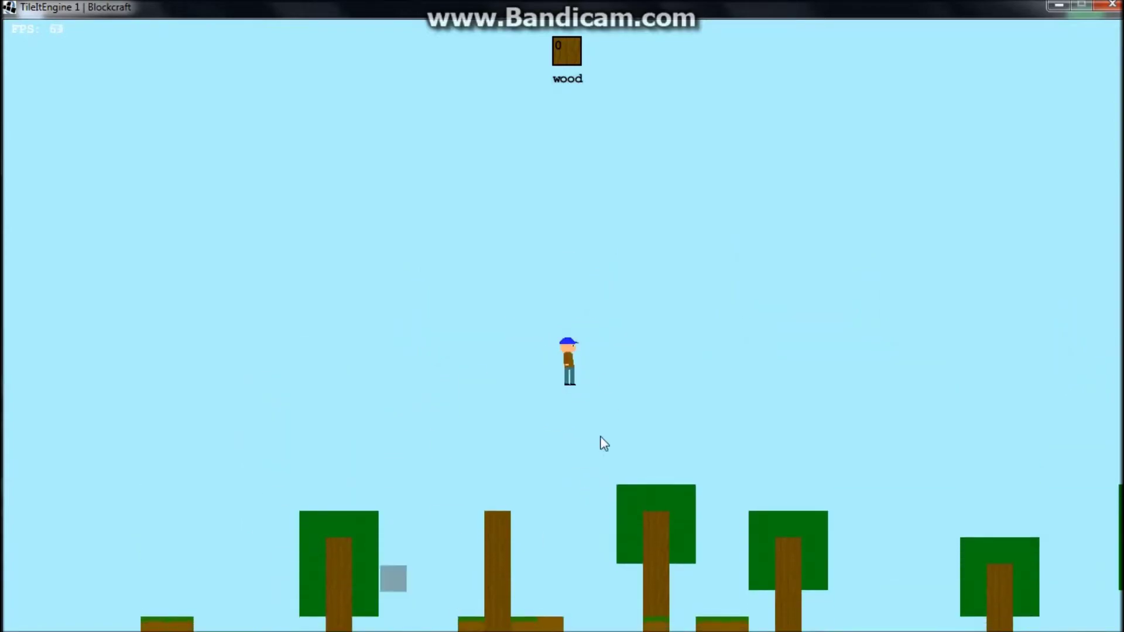
{"action": "key", "text": "r"}
{"action": "key", "text": "r"}
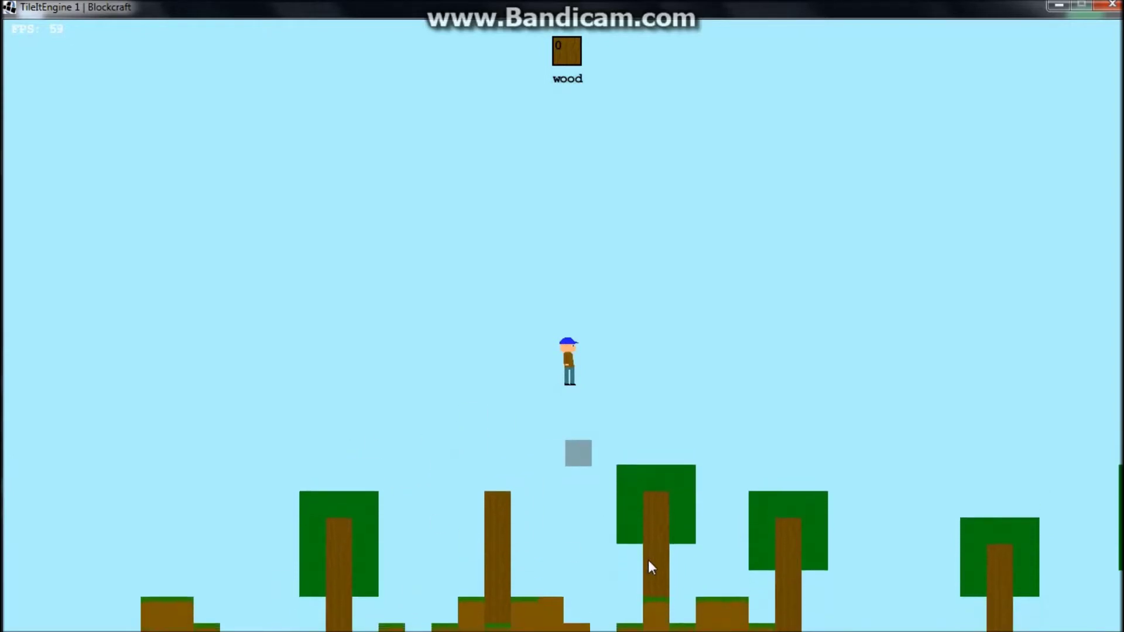
Steer the falling character left, respawn it once more and land it beside the bare trunk.
{"action": "key", "text": "a"}
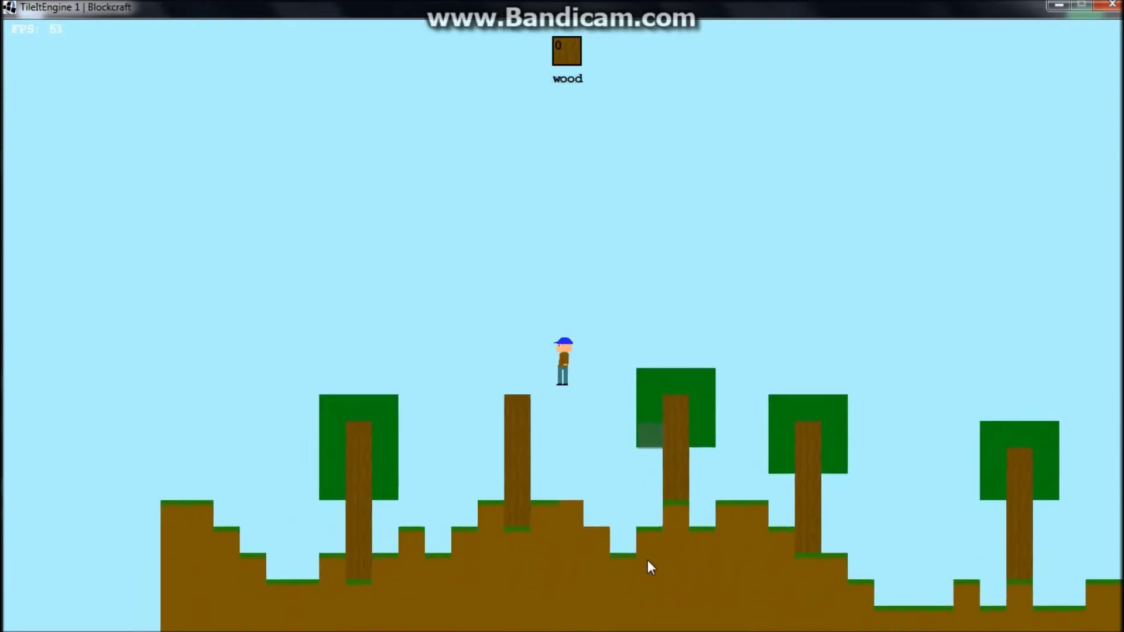
{"action": "key", "text": "r"}
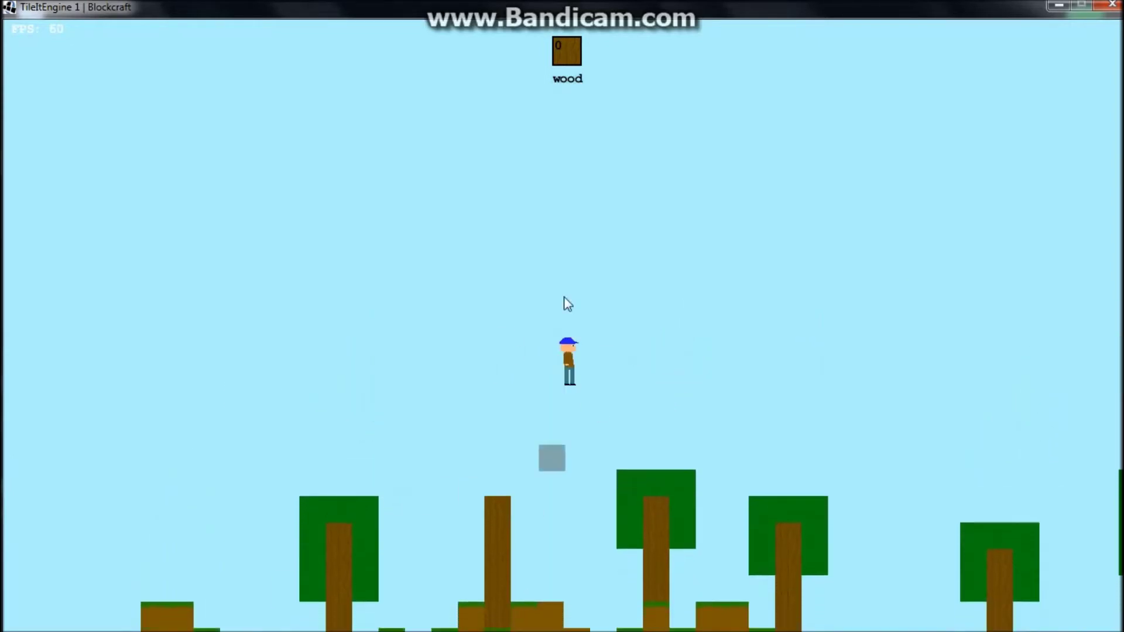
{"action": "key", "text": "a"}
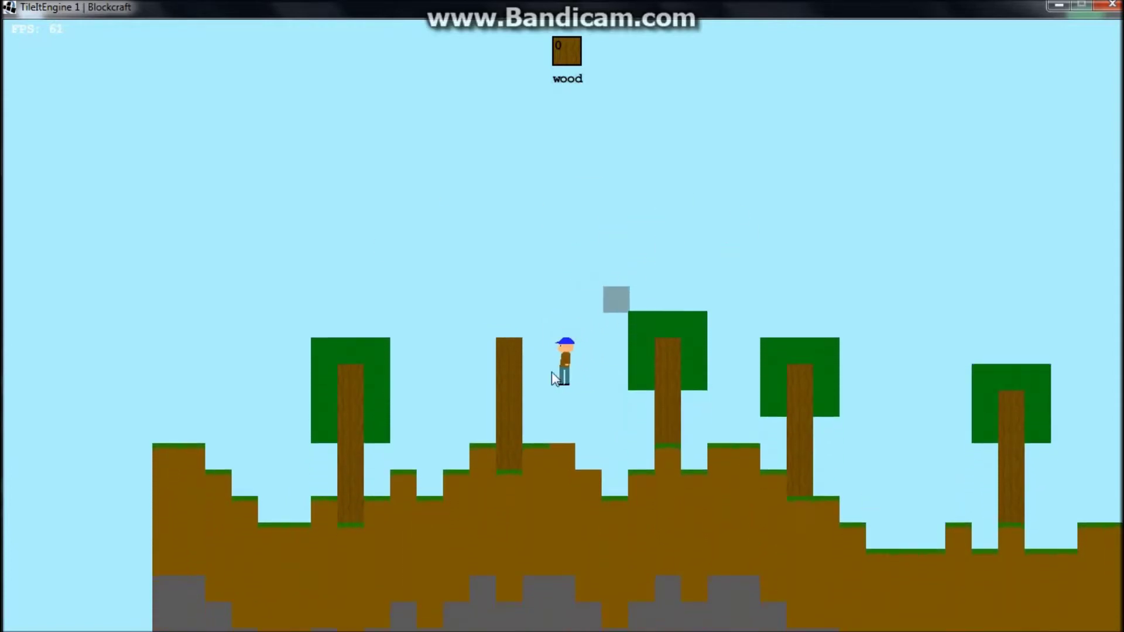
{"action": "key", "text": "a"}
{"action": "key", "text": "a"}
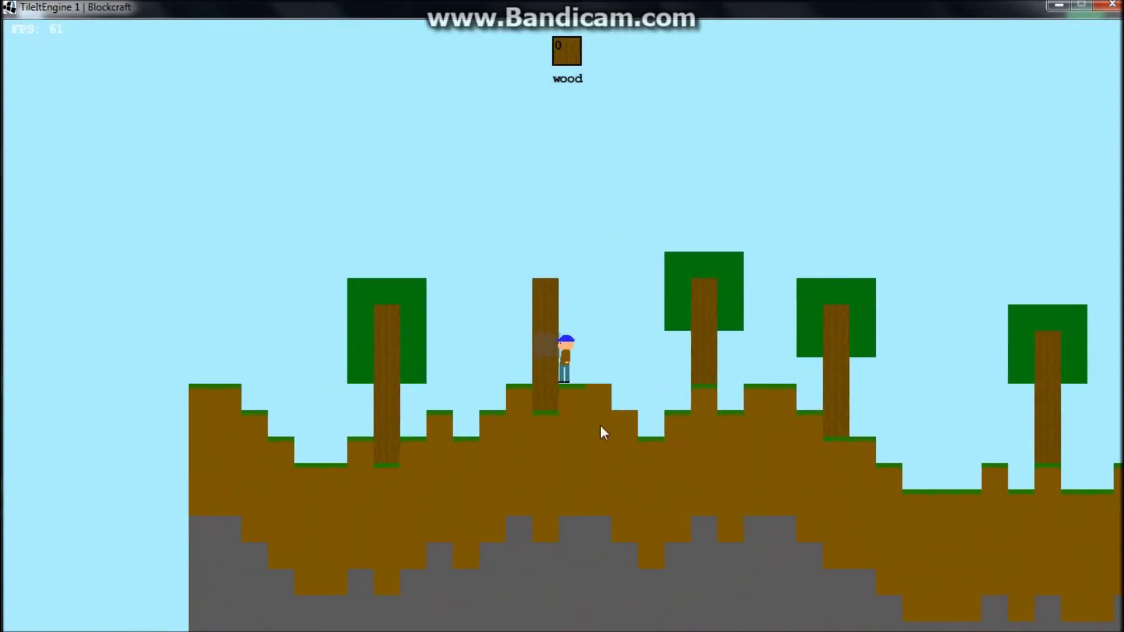
Jump the character left and right around the bare trunk and return it to the spawn point.
{"action": "key", "text": "w"}
{"action": "key", "text": "d"}
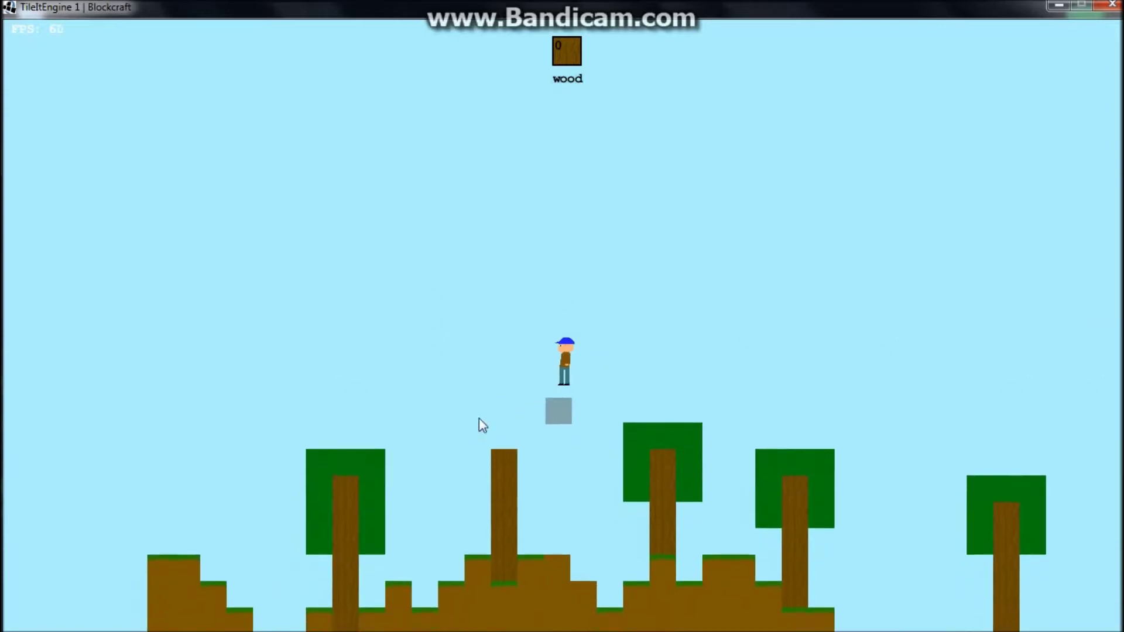
{"action": "key", "text": "a"}
{"action": "key", "text": "a"}
{"action": "key", "text": "w"}
{"action": "key", "text": "d"}
{"action": "key", "text": "w"}
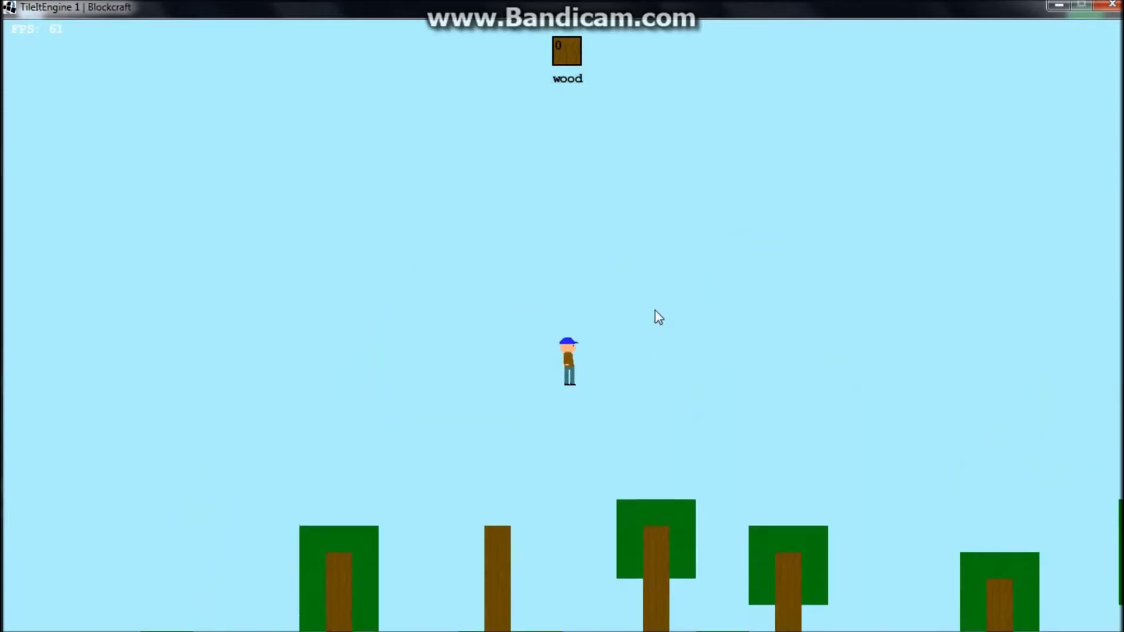
Cycle the selected block through stone back to wood while moving the character left over the bare trunk.
{"action": "key", "text": "a"}
{"action": "scroll", "coordinate": [569, 522], "scroll_direction": "down", "scroll_amount": 2}
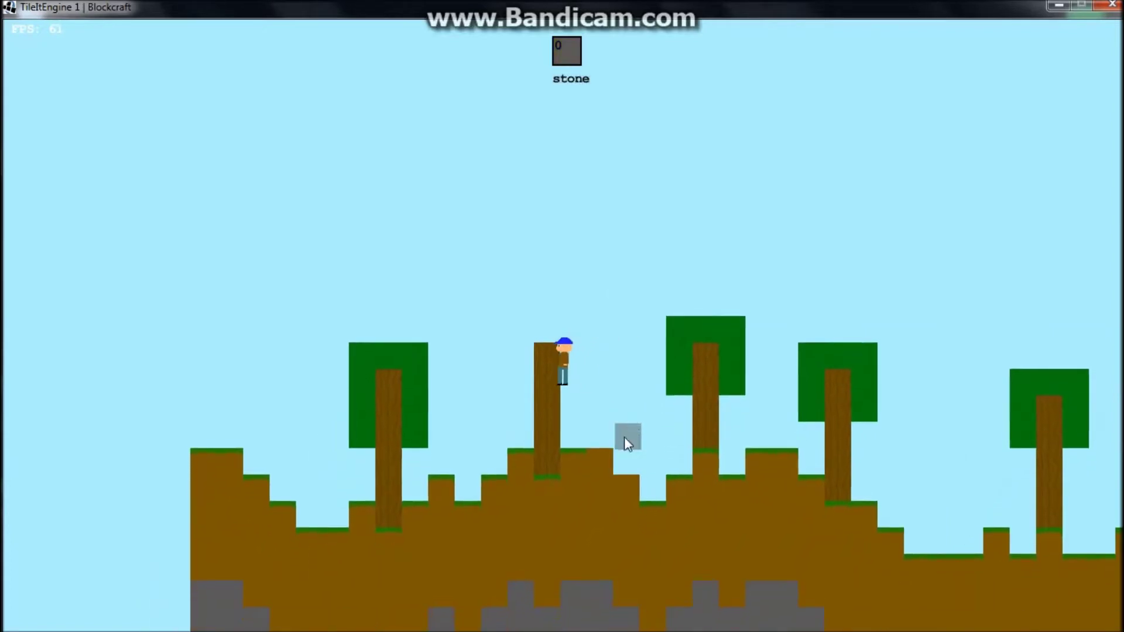
{"action": "key", "text": "a"}
{"action": "scroll", "coordinate": [591, 402], "scroll_direction": "down", "scroll_amount": 1}
{"action": "key", "text": "d"}
{"action": "key", "text": "w"}
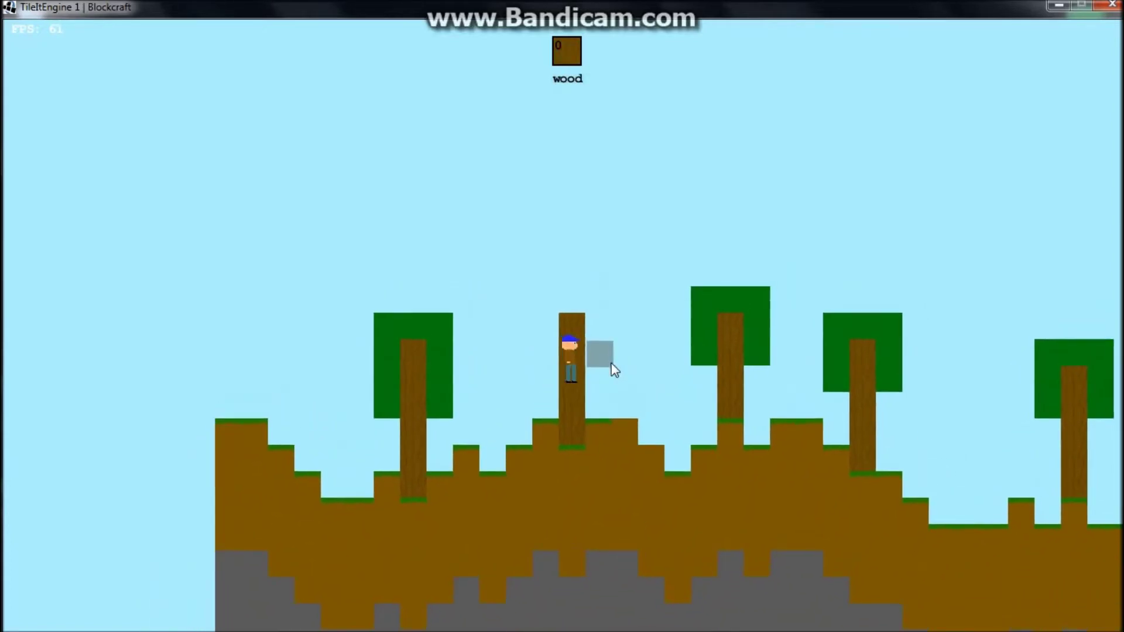
Move the character to the ground right of the bare trunk and return it to the spawn point.
{"action": "key", "text": "d"}
{"action": "key", "text": "a"}
{"action": "key", "text": "w"}
{"action": "key", "text": "d"}
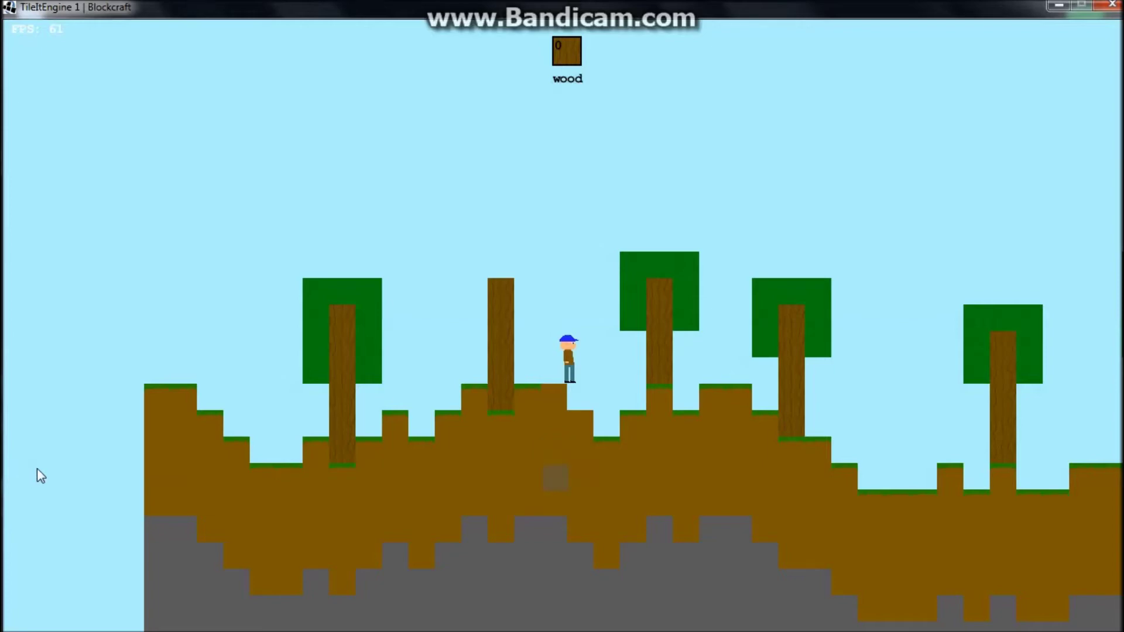
{"action": "key", "text": "w"}
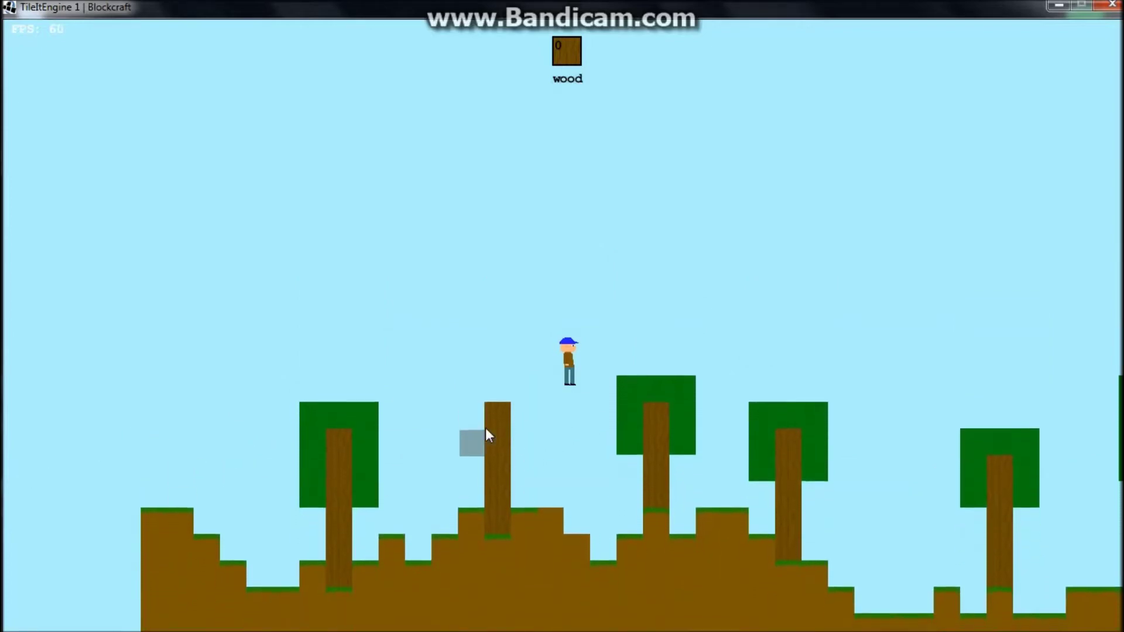
Select grass as the block to place and try to edit the ground blocks around the character's feet.
{"action": "scroll", "coordinate": [520, 302], "scroll_direction": "down", "scroll_amount": 3}
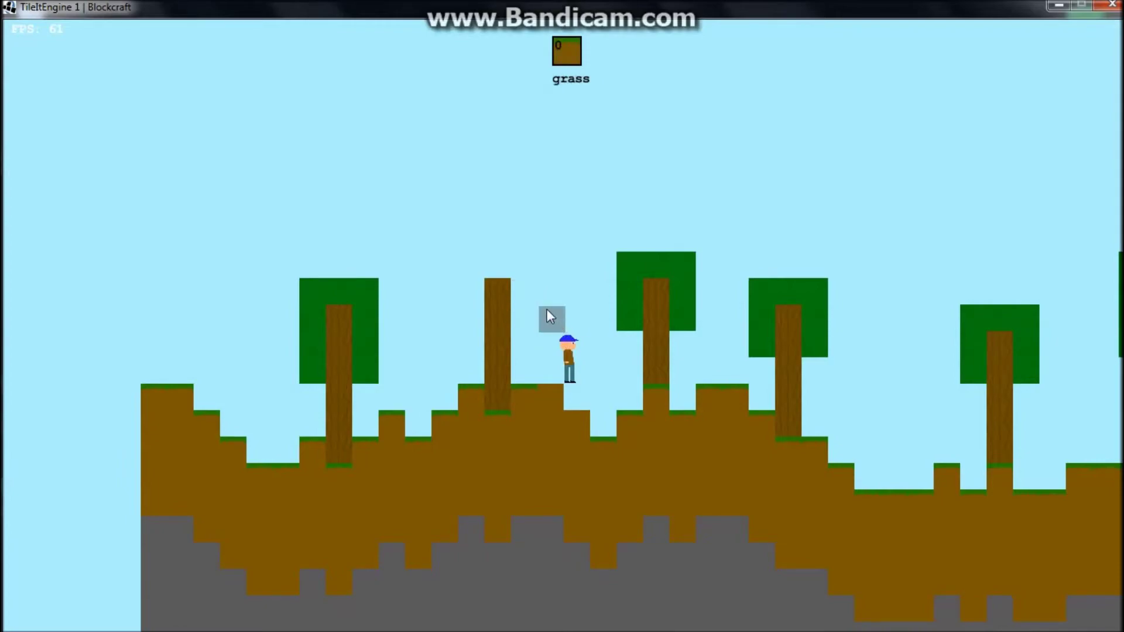
{"action": "left_click", "coordinate": [565, 392]}
{"action": "left_click", "coordinate": [554, 388]}
{"action": "left_click", "coordinate": [651, 530]}
Leave the world, exit Blockcraft and switch to Eclipse with its window maximized.
{"action": "key", "text": "Escape"}
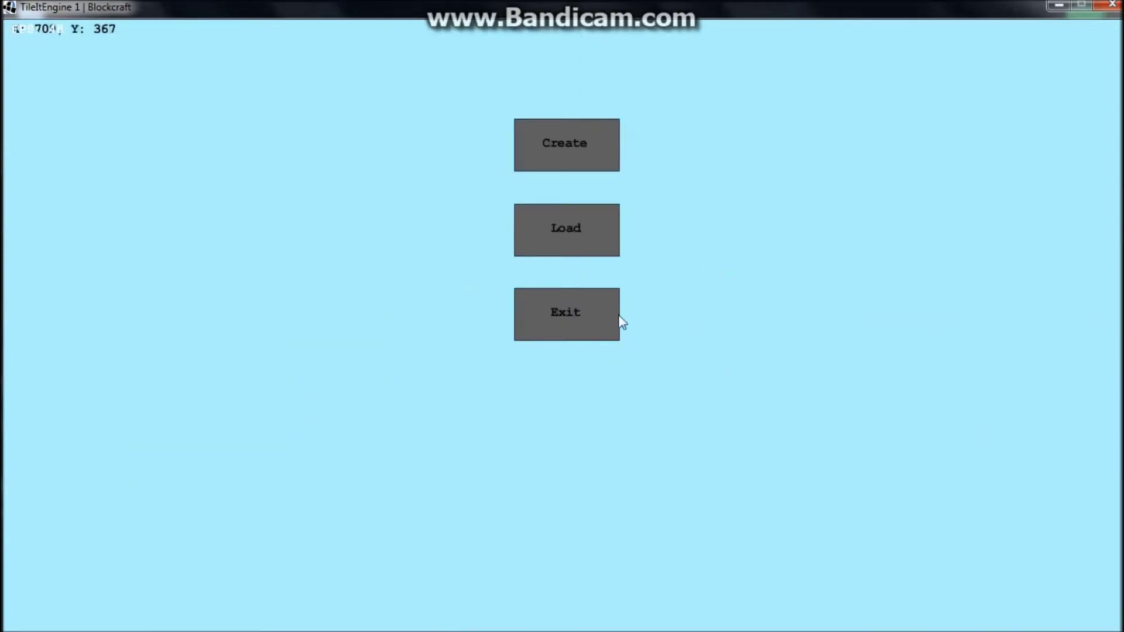
{"action": "left_click", "coordinate": [564, 312]}
{"action": "left_click", "coordinate": [864, 106]}
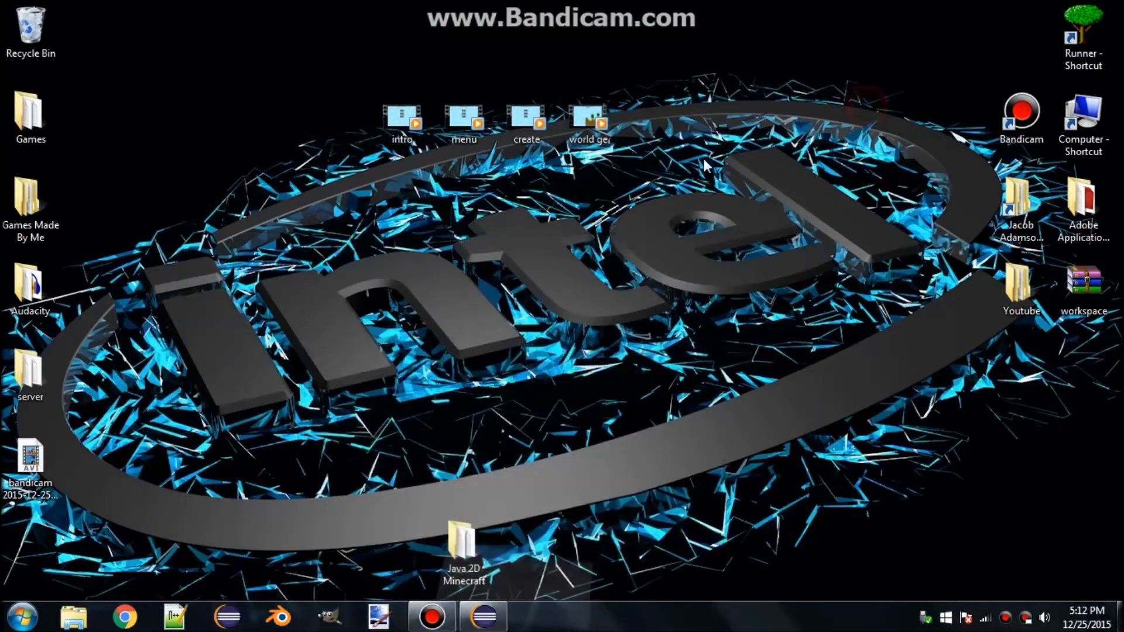
{"action": "left_click", "coordinate": [483, 617]}
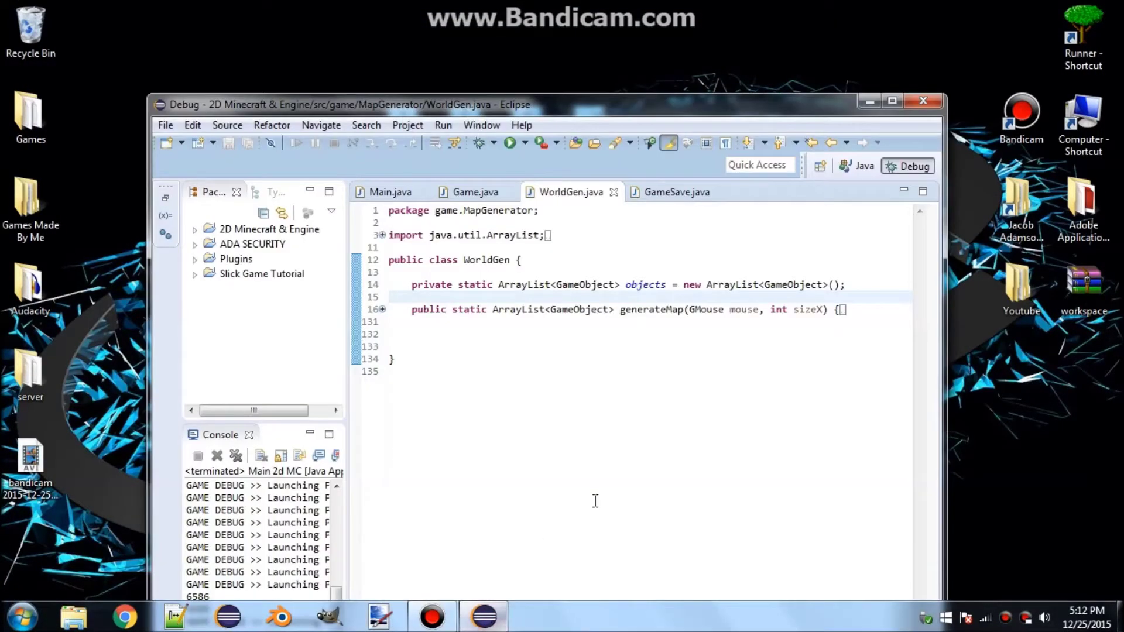
{"action": "left_click", "coordinate": [893, 101]}
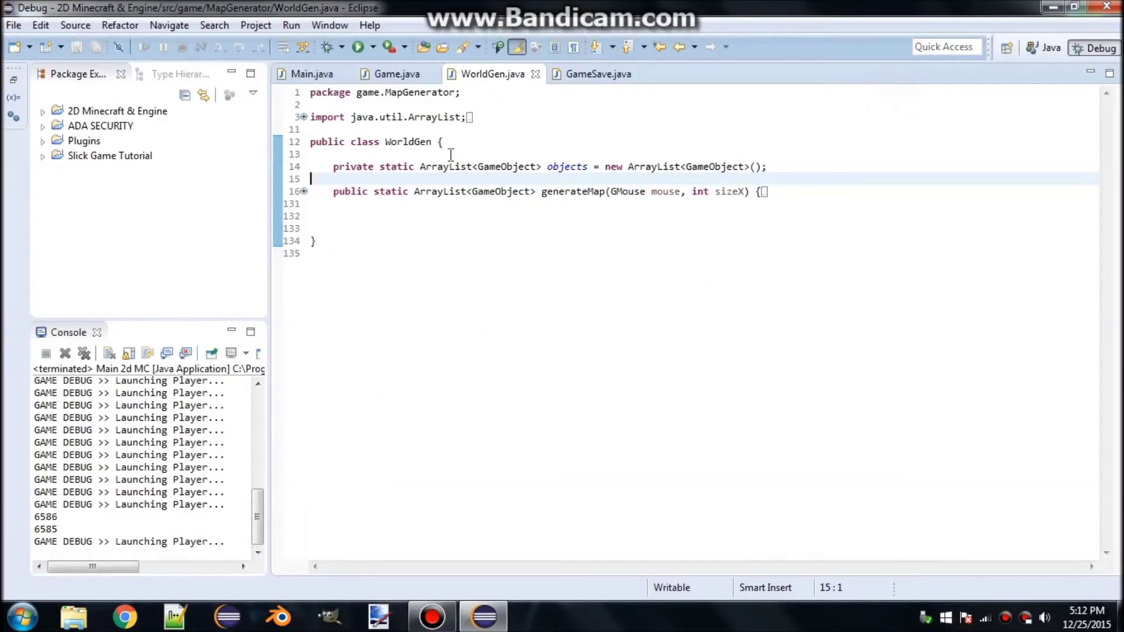
View Main.java, then open Game.java and go to the declarations at its beginning.
{"action": "left_click", "coordinate": [307, 73]}
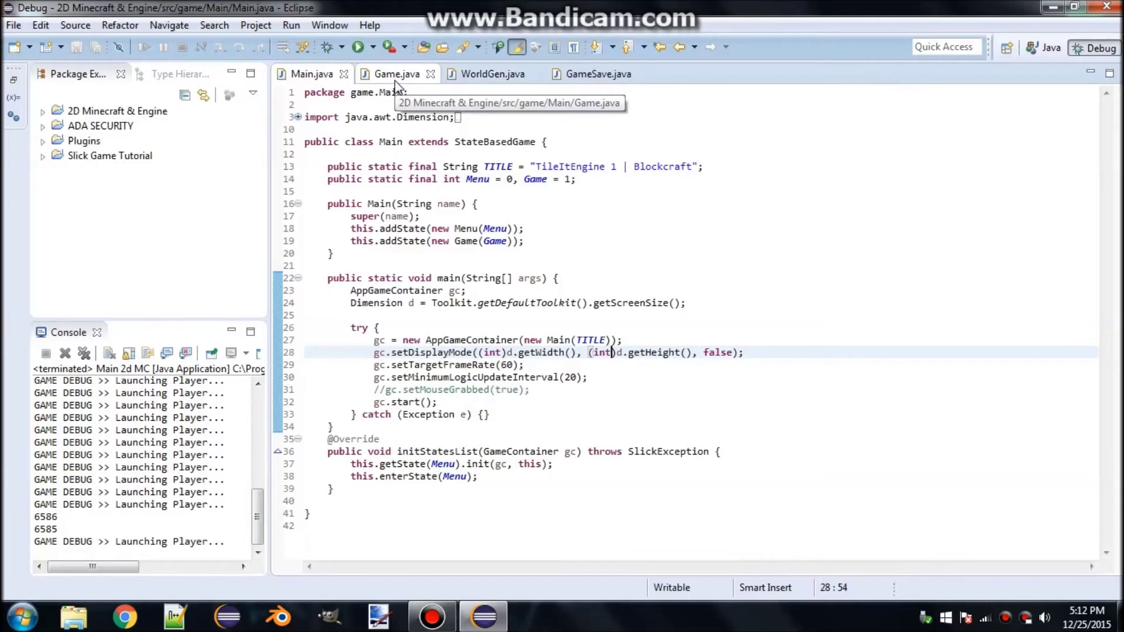
{"action": "left_click", "coordinate": [396, 77]}
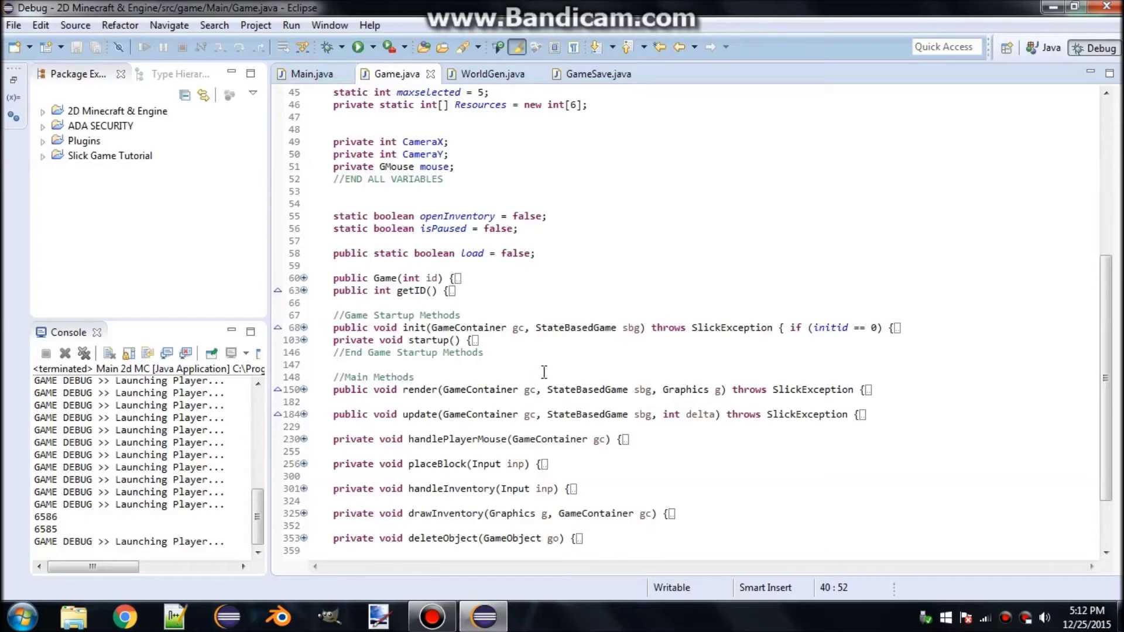
{"action": "scroll", "coordinate": [542, 371], "scroll_direction": "up", "scroll_amount": 5}
{"action": "scroll", "coordinate": [474, 255], "scroll_direction": "up", "scroll_amount": 10}
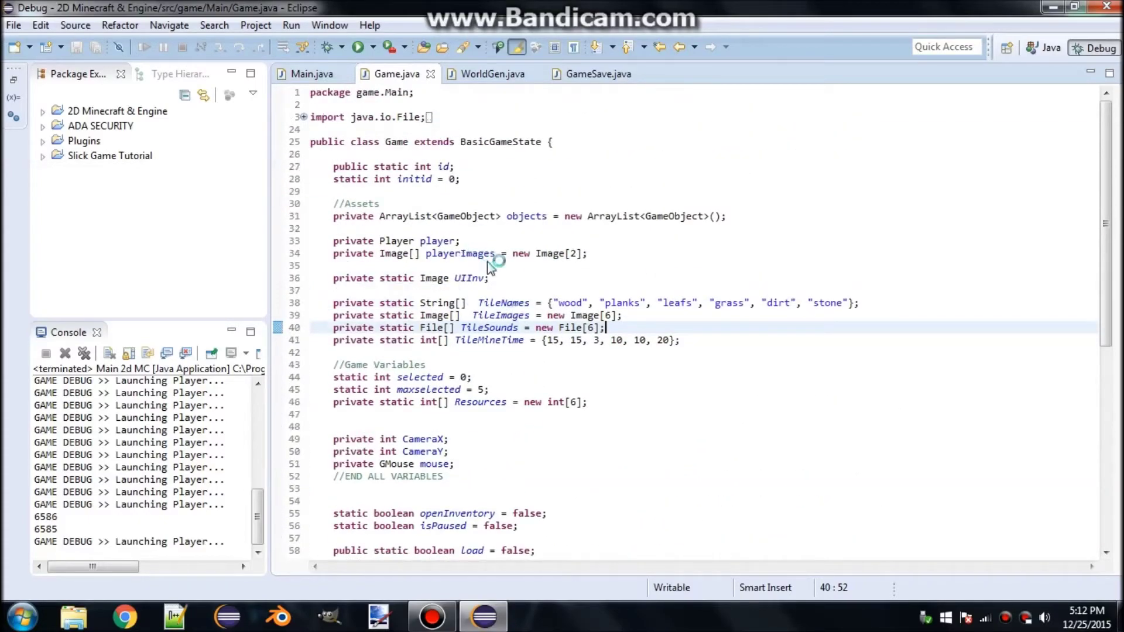
Examine the TileNames, TileImages, TileSounds and TileMineTime arrays, the game variables and the method list in Game.java.
{"action": "left_click_drag", "start_coordinate": [705, 345], "coordinate": [311, 303]}
{"action": "left_click", "coordinate": [387, 365]}
{"action": "left_click", "coordinate": [410, 352]}
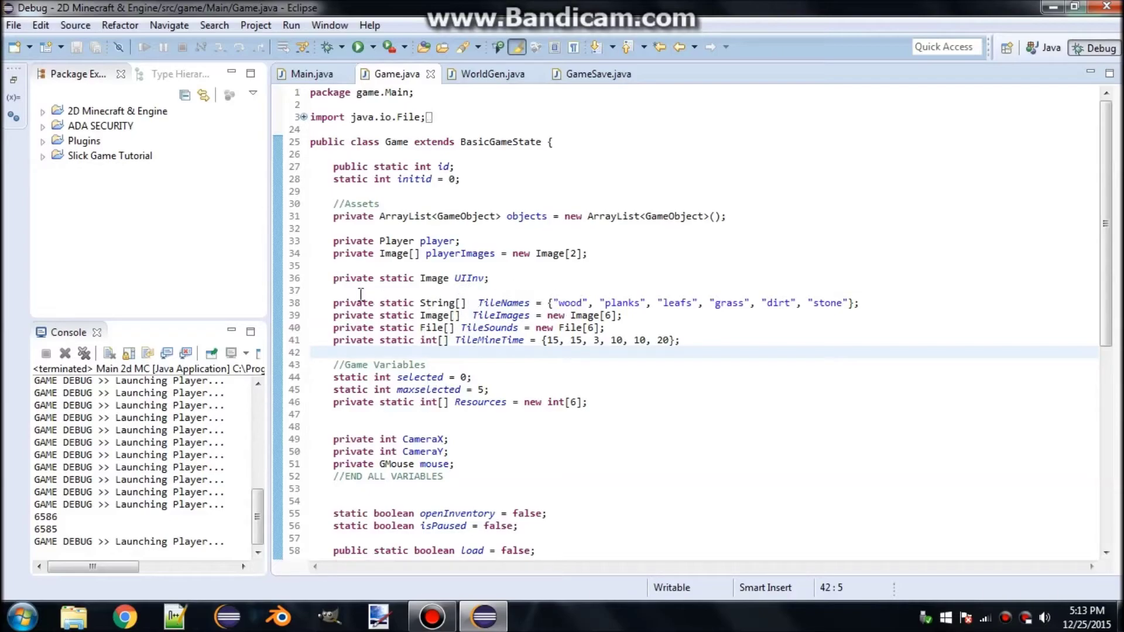
{"action": "scroll", "coordinate": [383, 326], "scroll_direction": "down", "scroll_amount": 5}
{"action": "scroll", "coordinate": [354, 281], "scroll_direction": "down", "scroll_amount": 5}
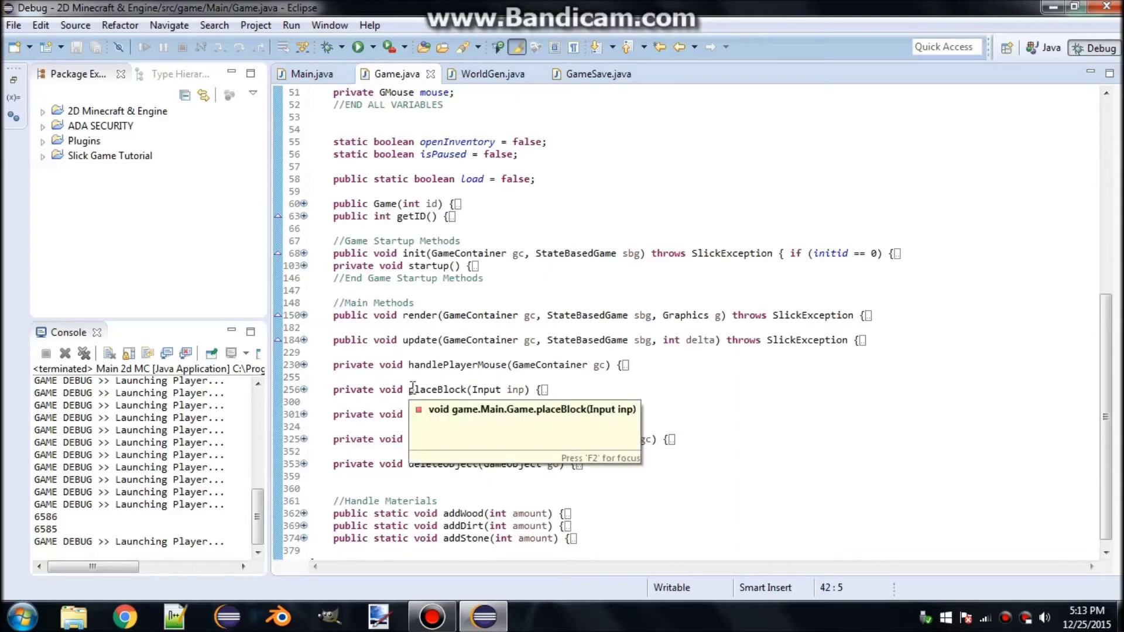
{"action": "scroll", "coordinate": [358, 260], "scroll_direction": "up", "scroll_amount": 4}
{"action": "scroll", "coordinate": [358, 260], "scroll_direction": "up", "scroll_amount": 3}
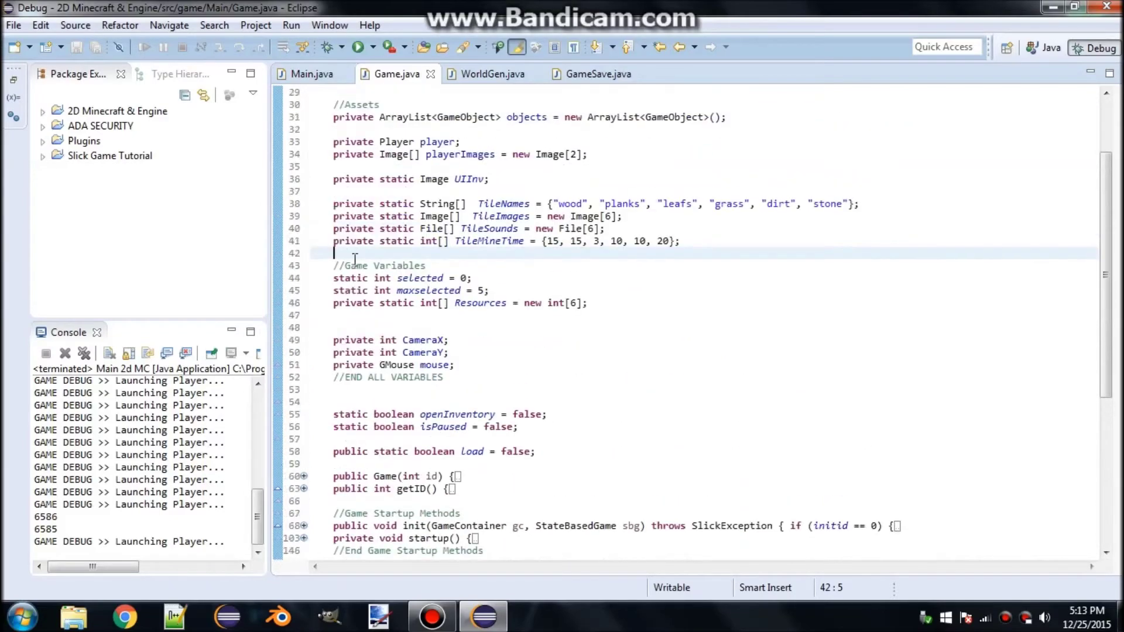
Expand the init method to review its tile, player and inventory asset loading, collapse it and look over the remaining methods.
{"action": "left_click", "coordinate": [304, 526]}
{"action": "scroll", "coordinate": [388, 494], "scroll_direction": "down", "scroll_amount": 6}
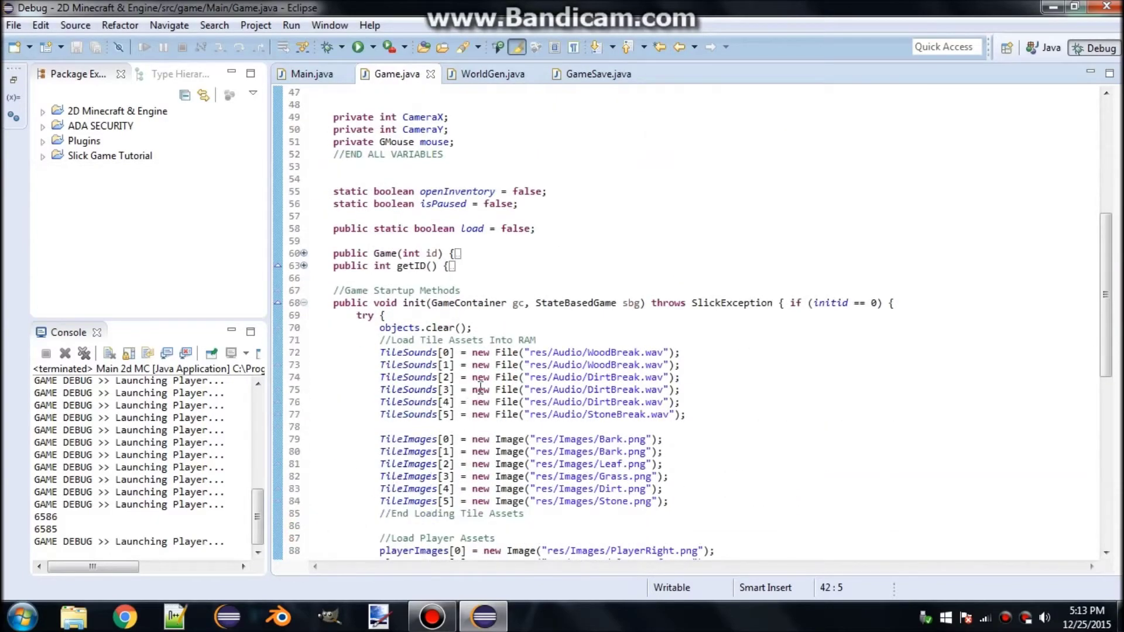
{"action": "scroll", "coordinate": [541, 364], "scroll_direction": "down", "scroll_amount": 3}
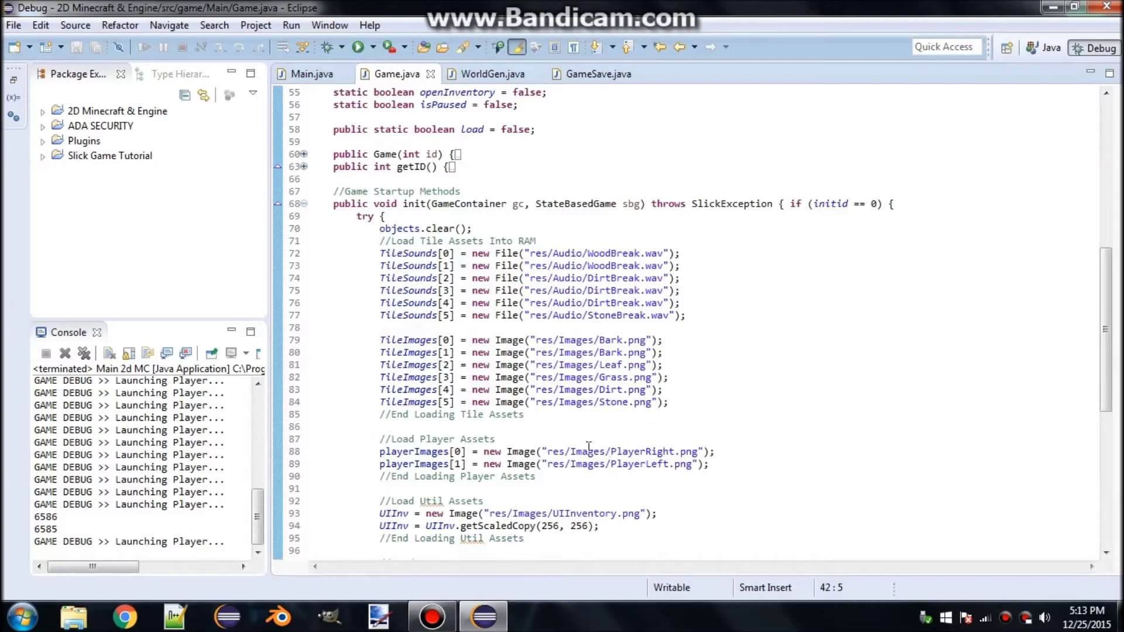
{"action": "left_click", "coordinate": [304, 203]}
{"action": "scroll", "coordinate": [533, 287], "scroll_direction": "up", "scroll_amount": 15}
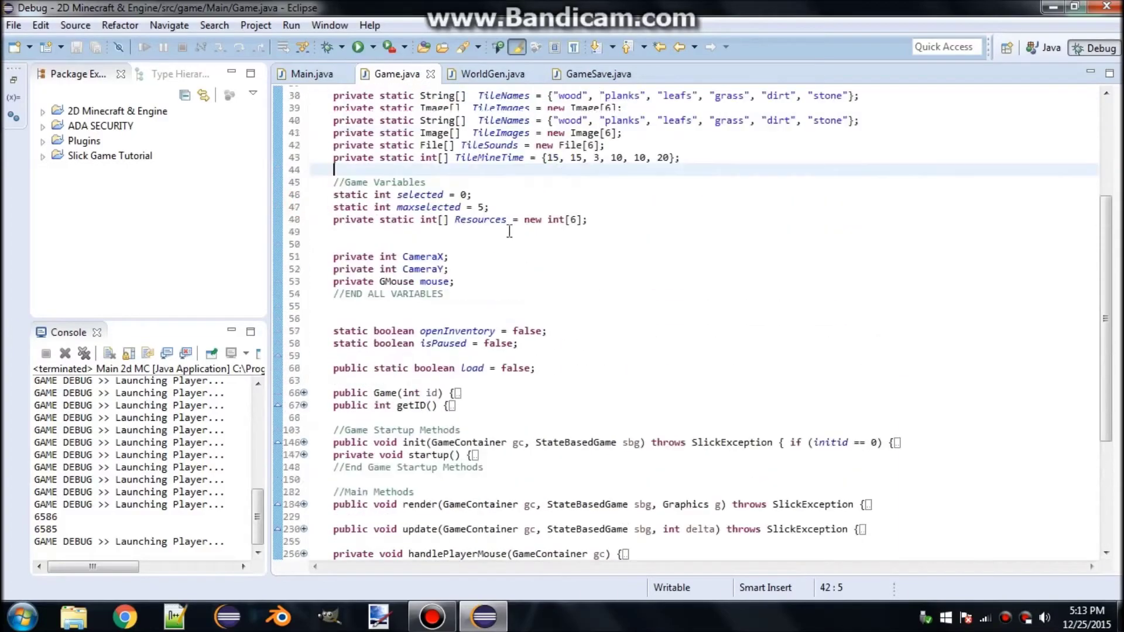
{"action": "scroll", "coordinate": [562, 298], "scroll_direction": "down", "scroll_amount": 10}
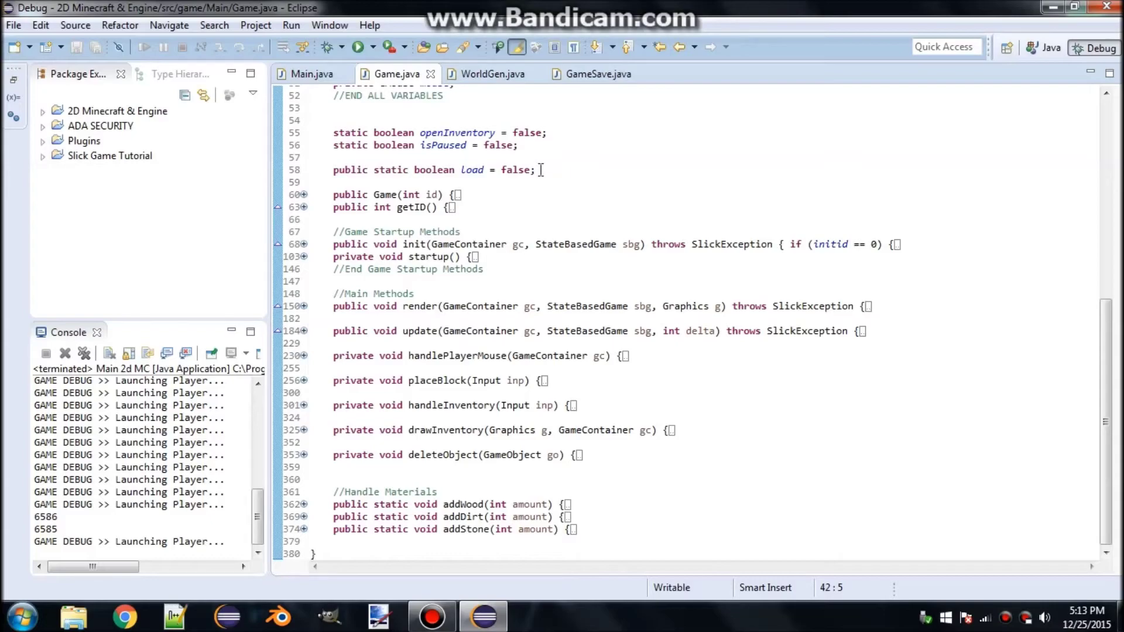
Run the Blockcraft project and create a new world.
{"action": "left_click", "coordinate": [358, 47]}
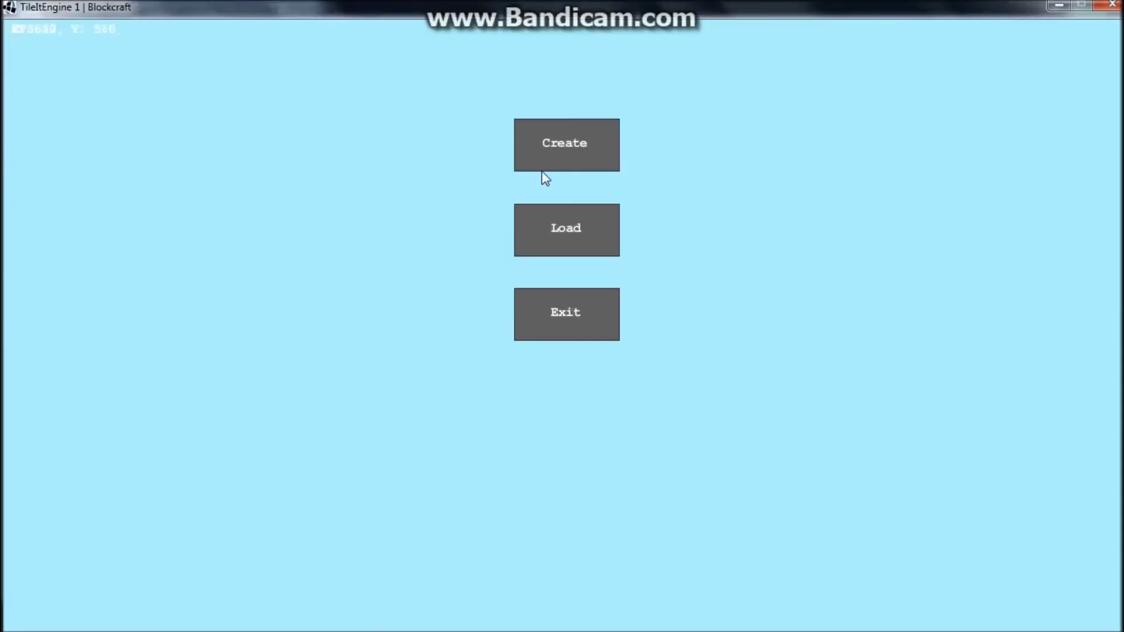
{"action": "left_click", "coordinate": [550, 151]}
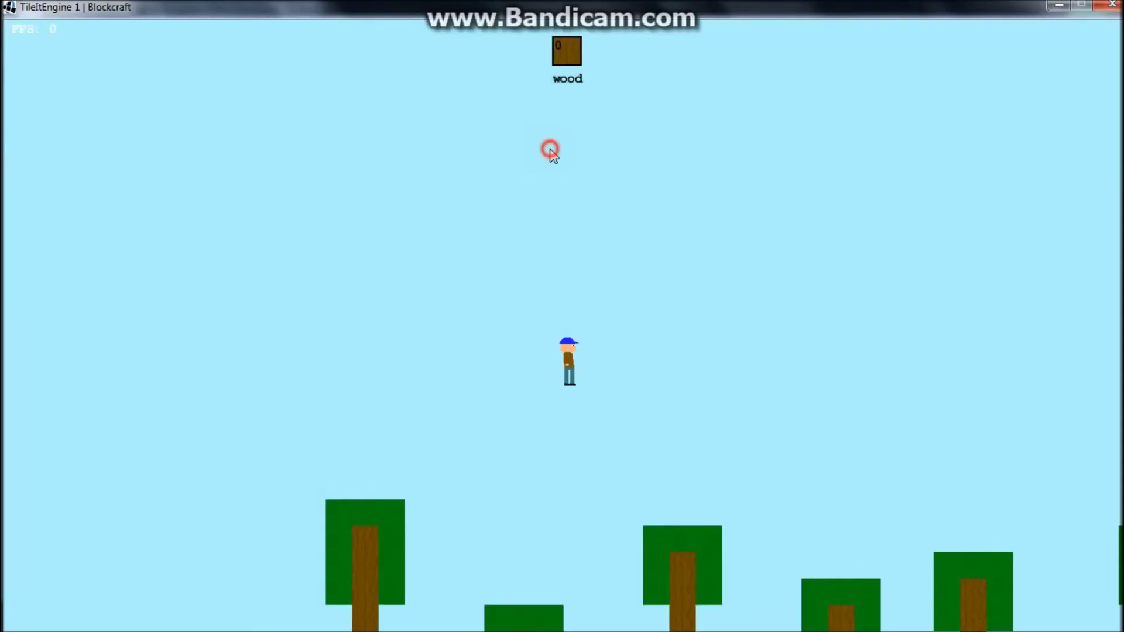
Cycle through the placeable block types, including planks, and return the selection to wood.
{"action": "scroll", "coordinate": [549, 55], "scroll_direction": "down", "scroll_amount": 1}
{"action": "scroll", "coordinate": [552, 55], "scroll_direction": "up", "scroll_amount": 2}
{"action": "scroll", "coordinate": [562, 68], "scroll_direction": "down", "scroll_amount": 3}
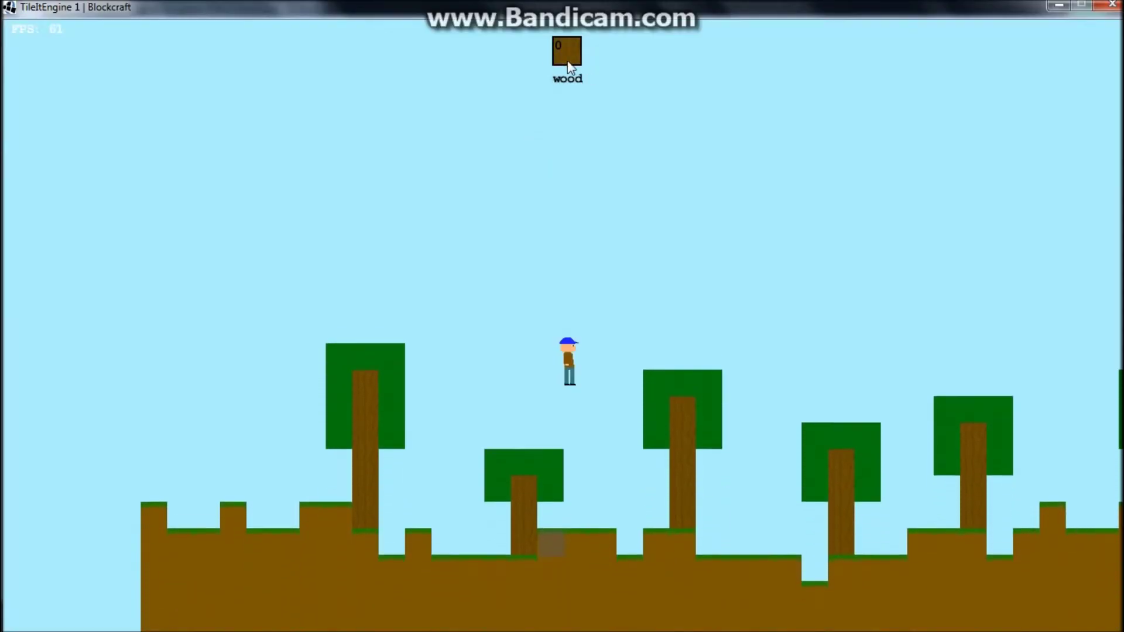
{"action": "scroll", "coordinate": [584, 81], "scroll_direction": "down", "scroll_amount": 2}
{"action": "scroll", "coordinate": [590, 88], "scroll_direction": "down", "scroll_amount": 1}
{"action": "scroll", "coordinate": [588, 84], "scroll_direction": "down", "scroll_amount": 3}
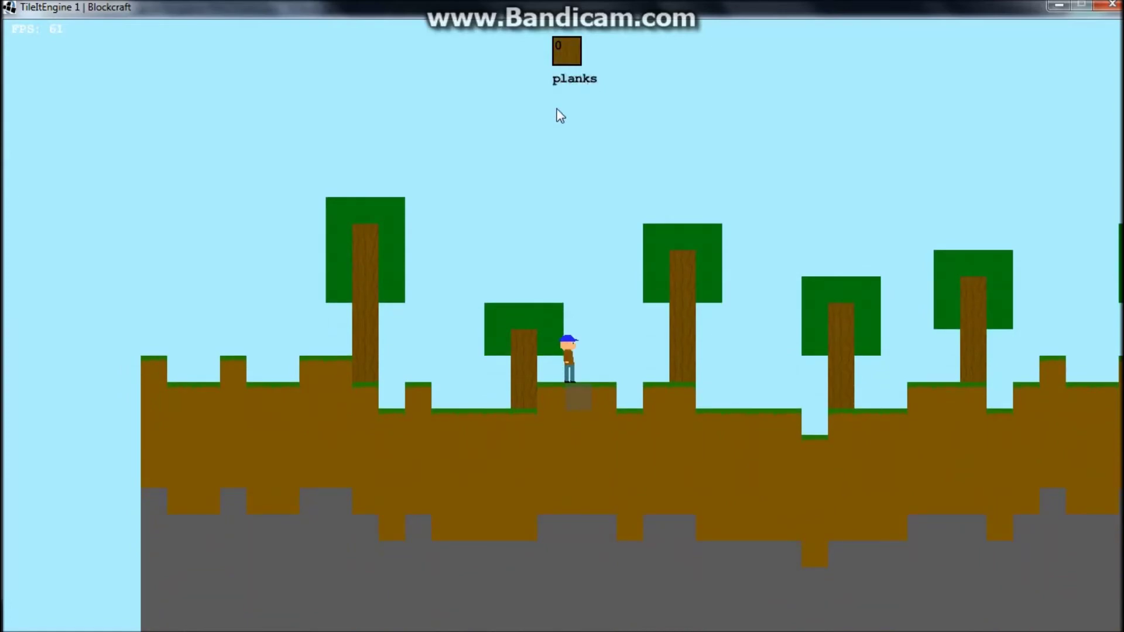
{"action": "scroll", "coordinate": [562, 88], "scroll_direction": "up", "scroll_amount": 1}
{"action": "scroll", "coordinate": [557, 88], "scroll_direction": "down", "scroll_amount": 1}
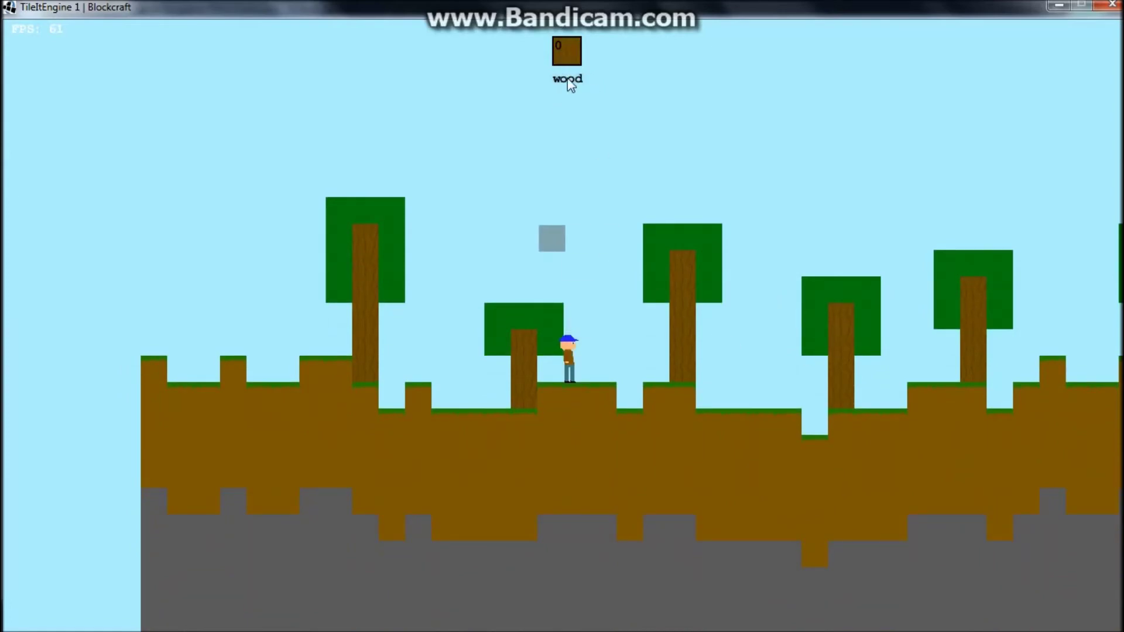
Cycle through the placeable block types and leave planks selected.
{"action": "scroll", "coordinate": [571, 91], "scroll_direction": "up", "scroll_amount": 1}
{"action": "scroll", "coordinate": [581, 95], "scroll_direction": "down", "scroll_amount": 2}
{"action": "scroll", "coordinate": [578, 85], "scroll_direction": "down", "scroll_amount": 1}
{"action": "scroll", "coordinate": [578, 97], "scroll_direction": "down", "scroll_amount": 2}
{"action": "scroll", "coordinate": [584, 100], "scroll_direction": "up", "scroll_amount": 2}
{"action": "scroll", "coordinate": [584, 104], "scroll_direction": "down", "scroll_amount": 3}
{"action": "scroll", "coordinate": [579, 90], "scroll_direction": "down", "scroll_amount": 3}
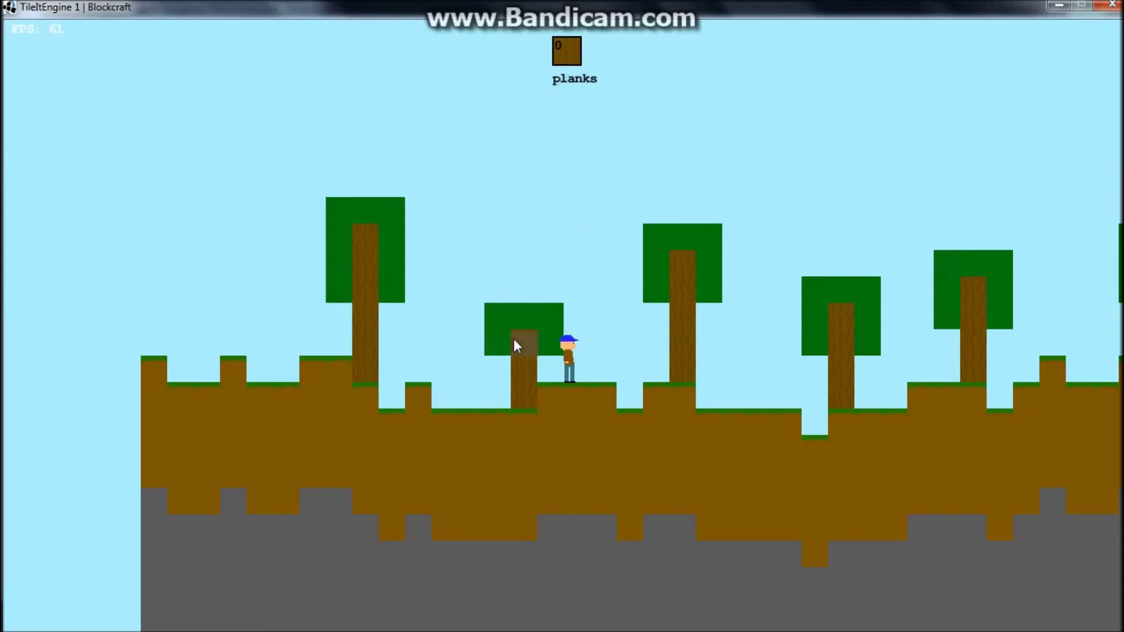
Walk and jump the player left over the terrain to the tall tree nearest the world's left edge.
{"action": "key", "text": "a"}
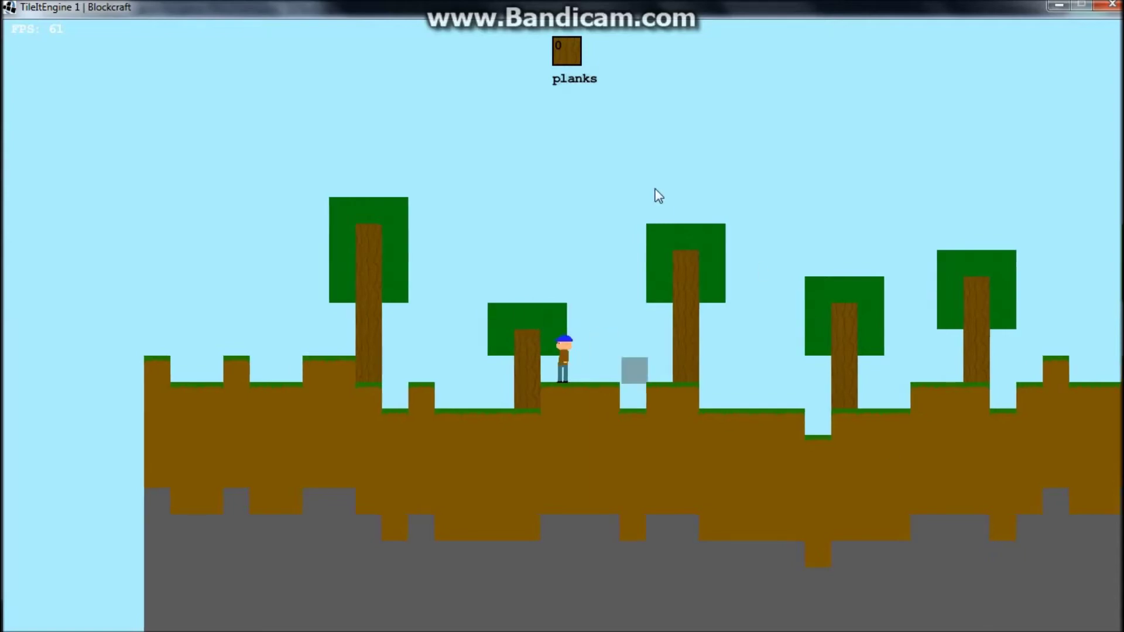
{"action": "key", "text": "a"}
{"action": "key", "text": "space"}
{"action": "key", "text": "space"}
{"action": "key", "text": "space"}
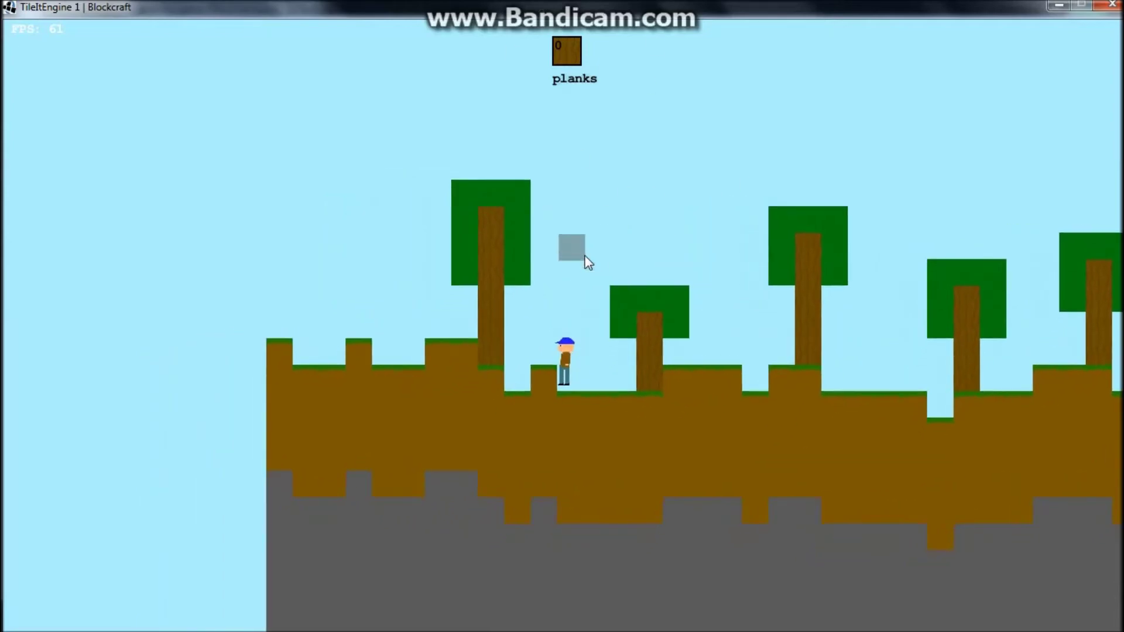
{"action": "key", "text": "a"}
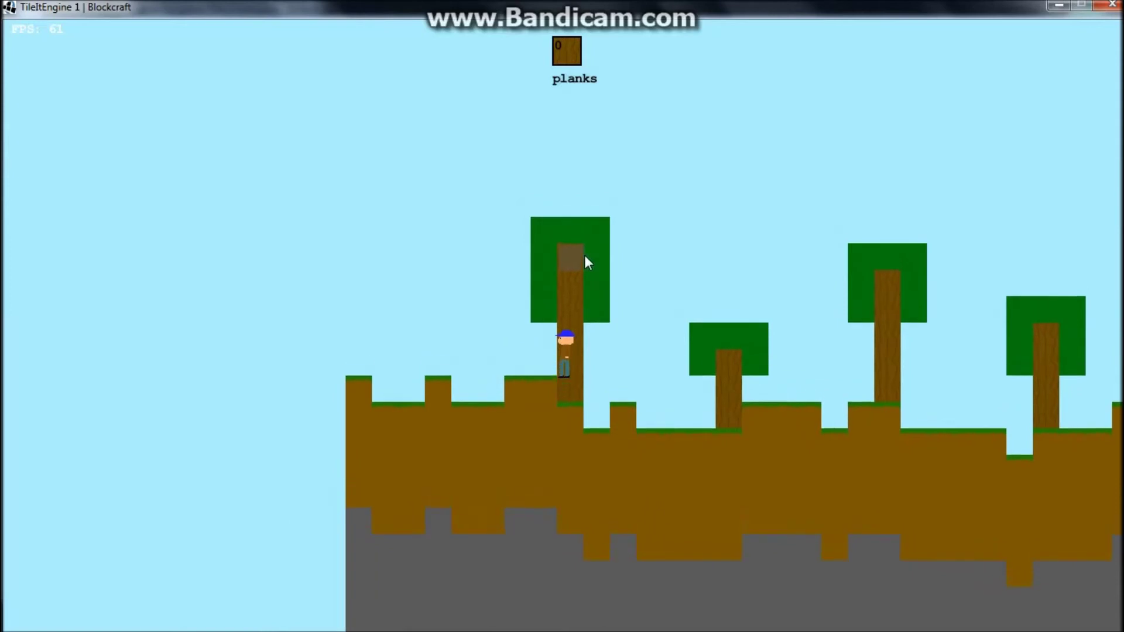
Show the inventory grid and move the player on to the left edge of the world.
{"action": "key", "text": "e"}
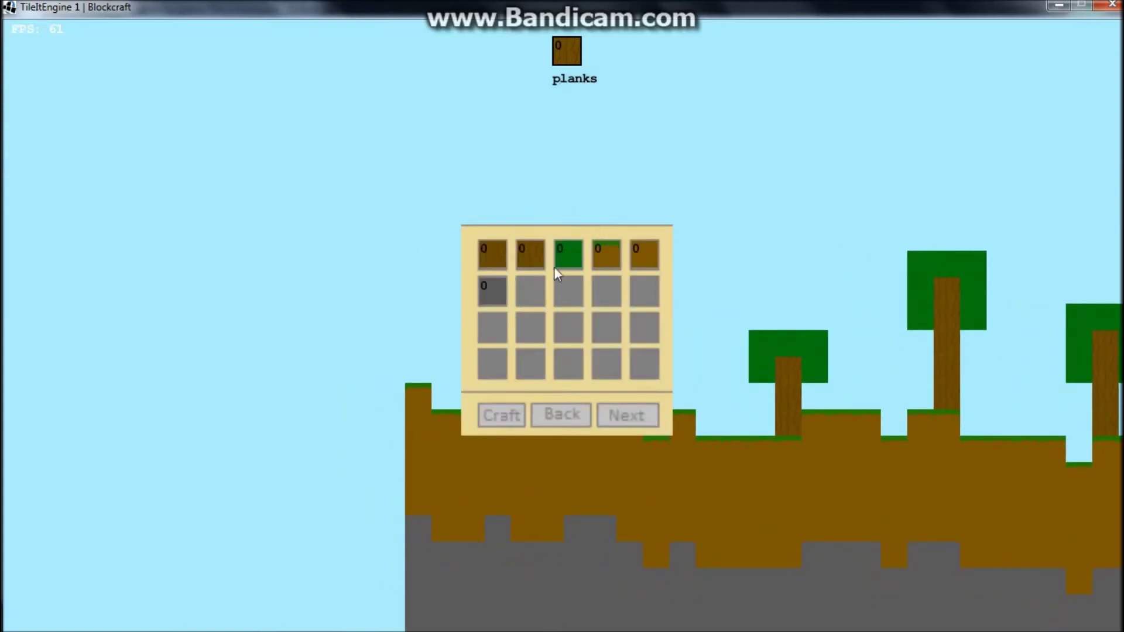
{"action": "key", "text": "a"}
{"action": "key", "text": "a"}
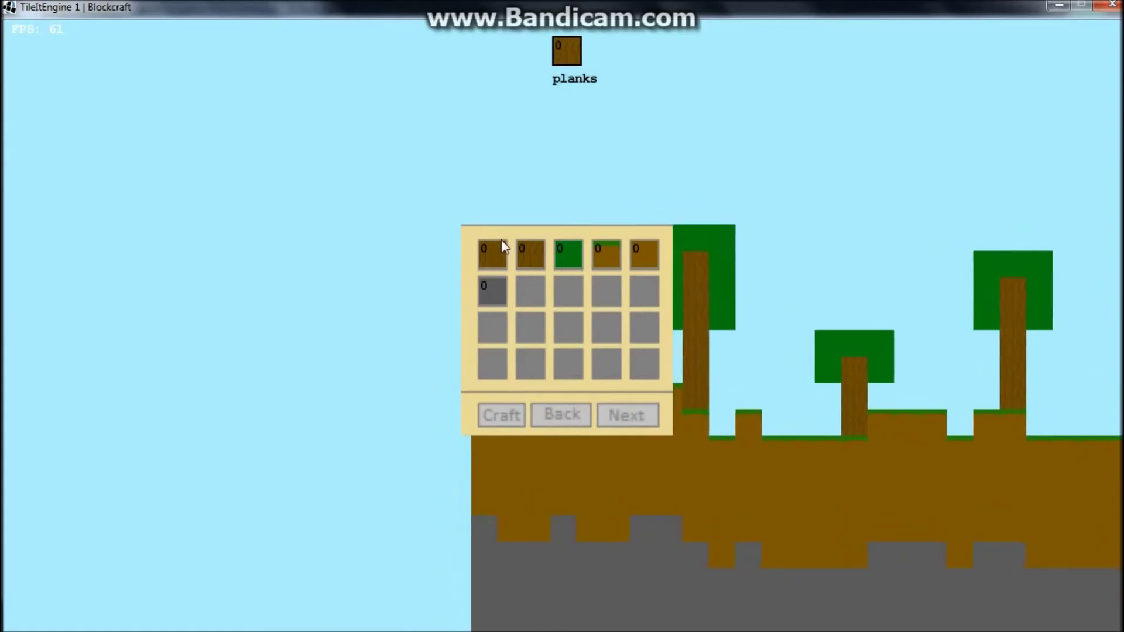
{"action": "key", "text": "space"}
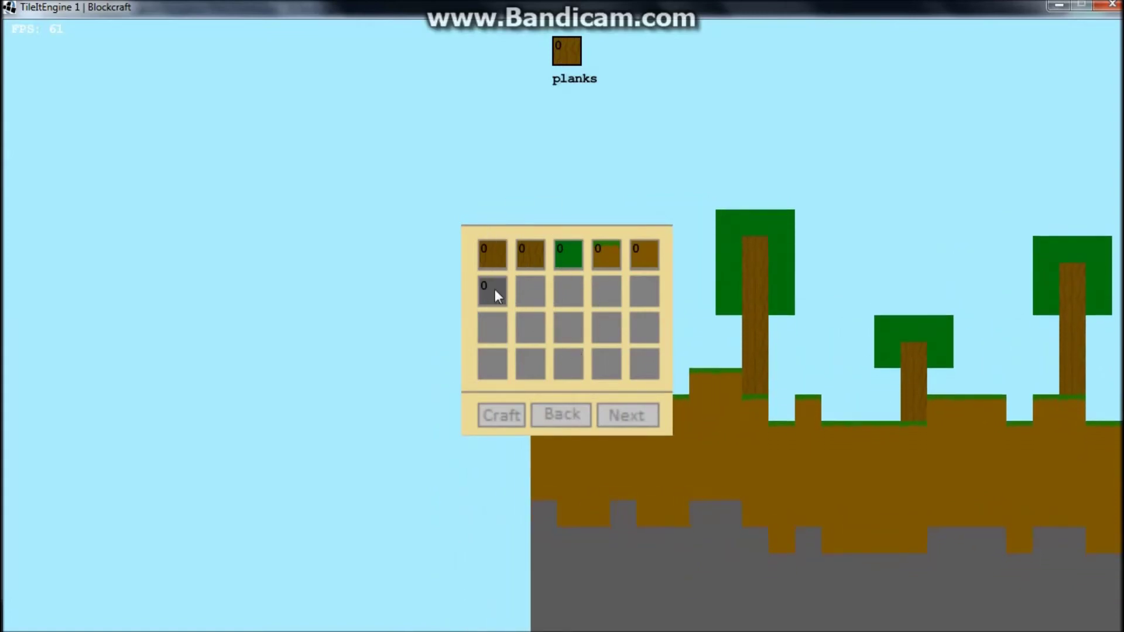
{"action": "key", "text": "space"}
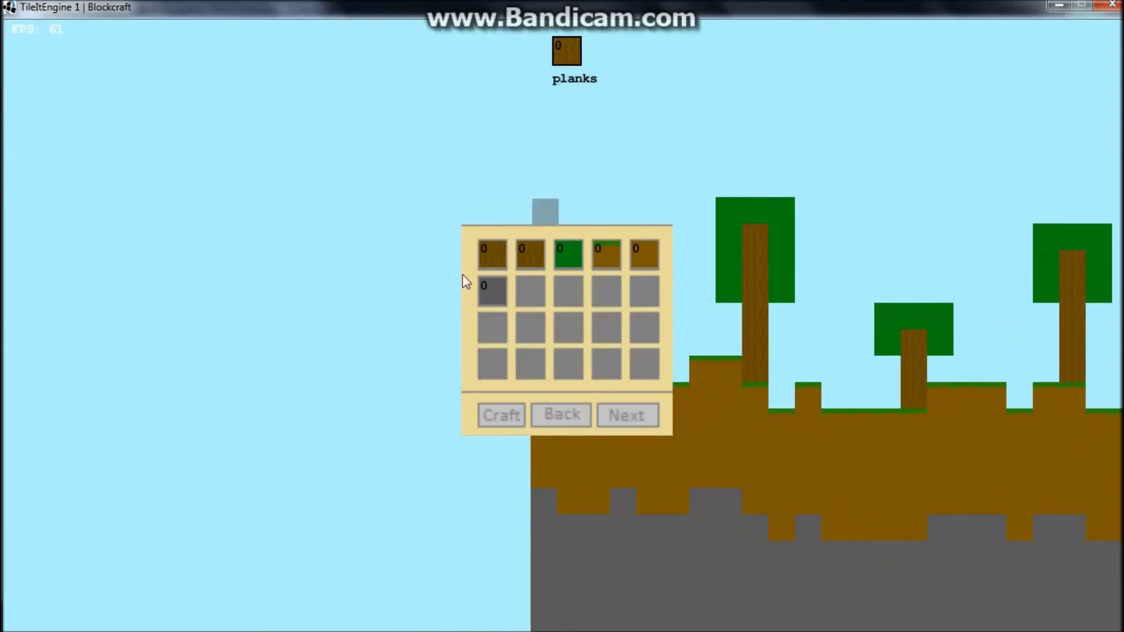
{"action": "key", "text": "space"}
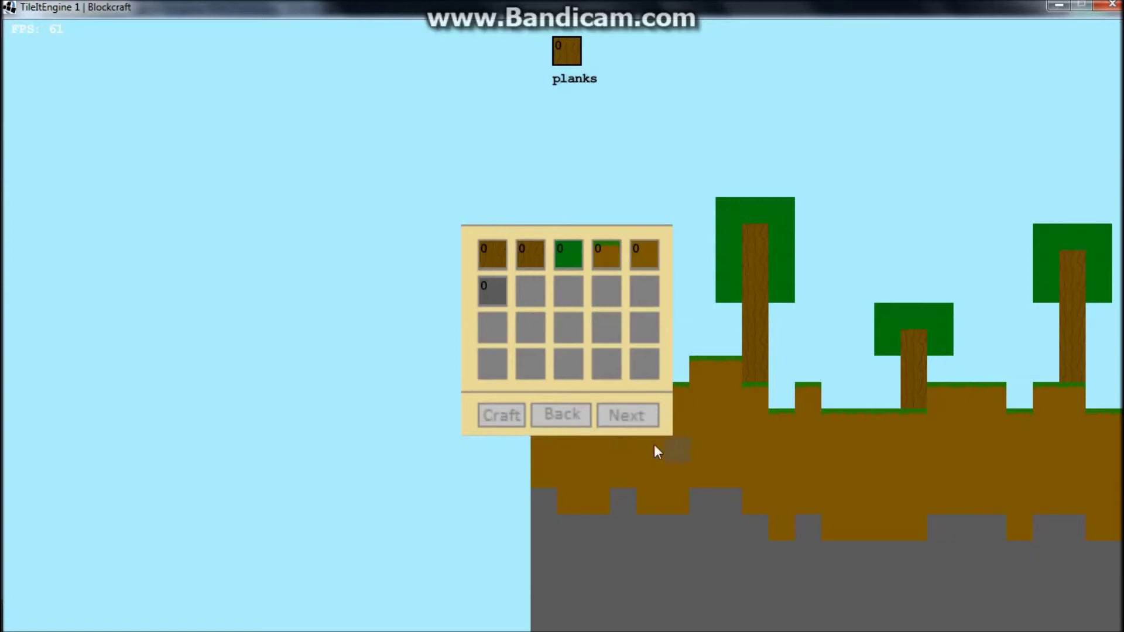
{"action": "key", "text": "a"}
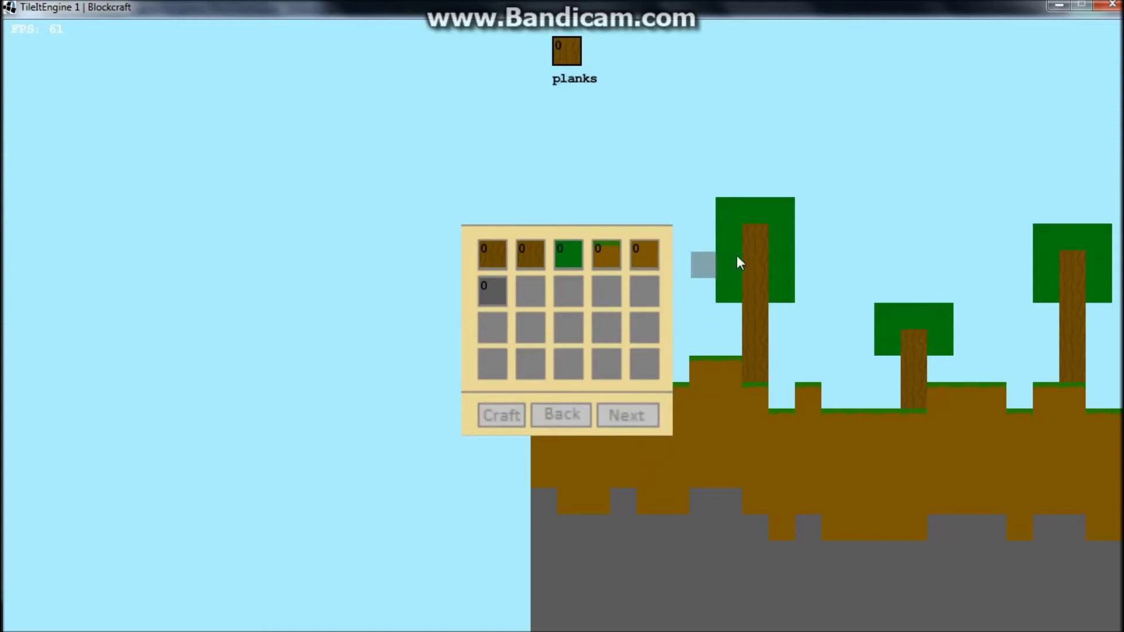
{"action": "key", "text": "space"}
{"action": "key", "text": "space"}
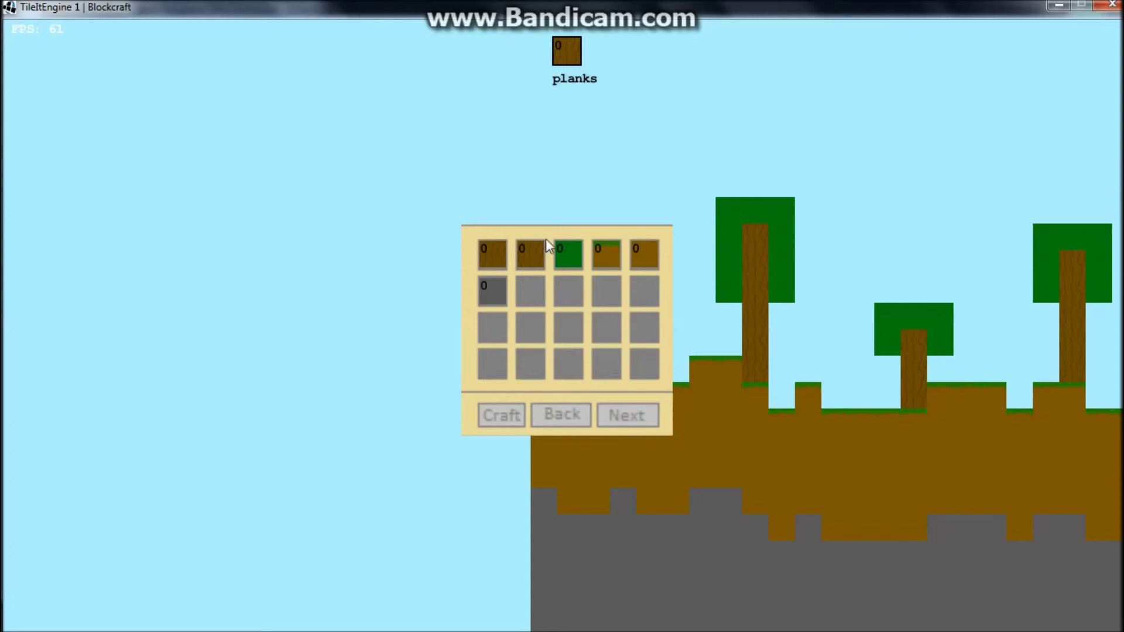
{"action": "key", "text": "space"}
{"action": "key", "text": "d"}
{"action": "key", "text": "a"}
{"action": "key", "text": "d"}
{"action": "key", "text": "a"}
Cycle the selected block between planks and grass with the inventory shown, return to planks and close the inventory.
{"action": "scroll", "coordinate": [458, 292], "scroll_direction": "down", "scroll_amount": 3}
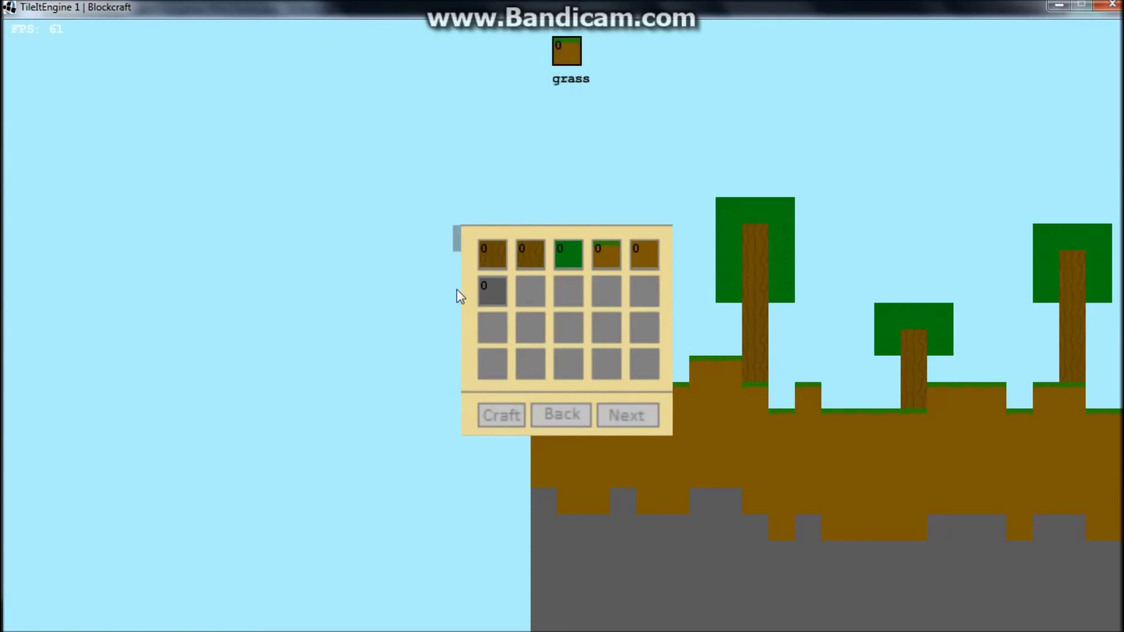
{"action": "scroll", "coordinate": [595, 203], "scroll_direction": "up", "scroll_amount": 3}
{"action": "scroll", "coordinate": [630, 189], "scroll_direction": "down", "scroll_amount": 2}
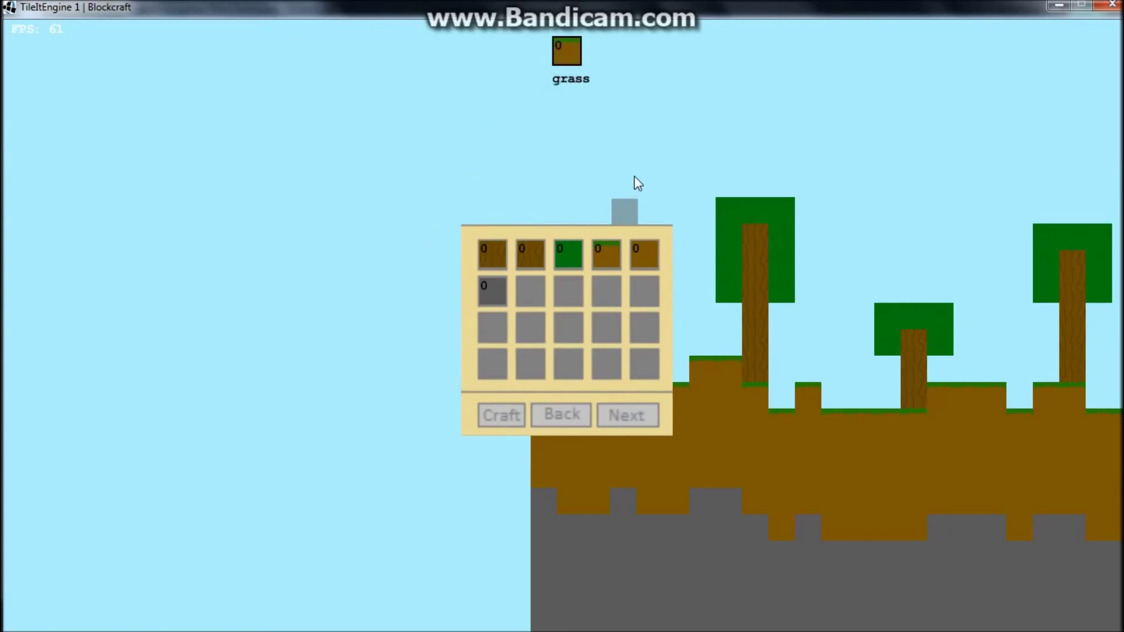
{"action": "scroll", "coordinate": [617, 198], "scroll_direction": "up", "scroll_amount": 3}
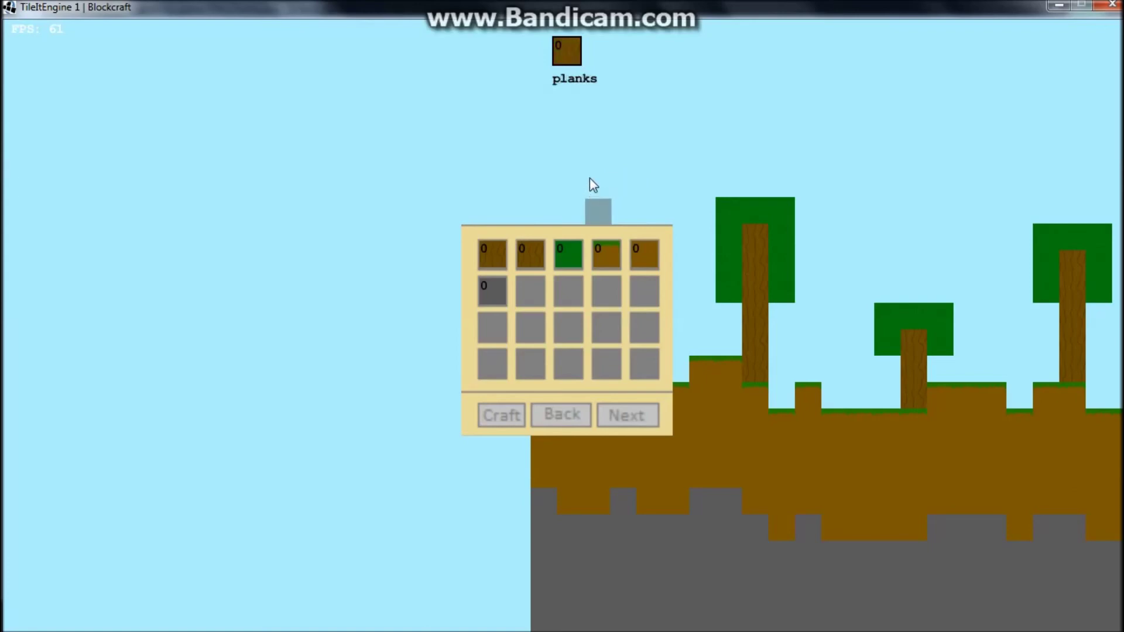
{"action": "scroll", "coordinate": [588, 177], "scroll_direction": "down", "scroll_amount": 3}
{"action": "scroll", "coordinate": [589, 177], "scroll_direction": "up", "scroll_amount": 3}
{"action": "key", "text": "e"}
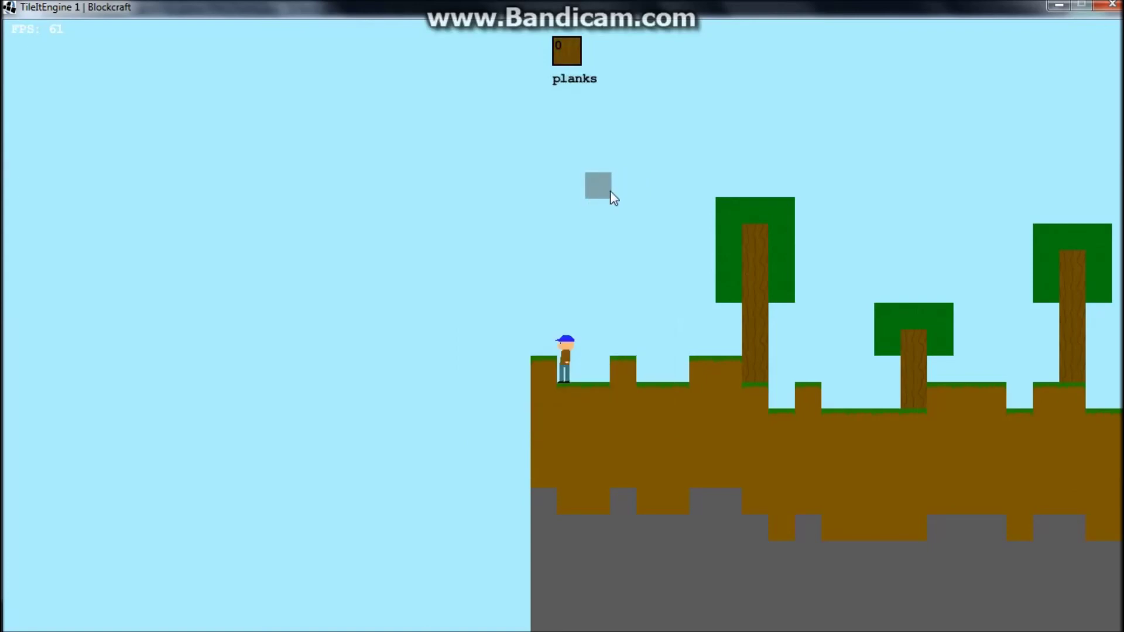
Walk the player right past the first tall tree and switch the selected block to stone.
{"action": "key", "text": "d"}
{"action": "key", "text": "space"}
{"action": "key", "text": "d"}
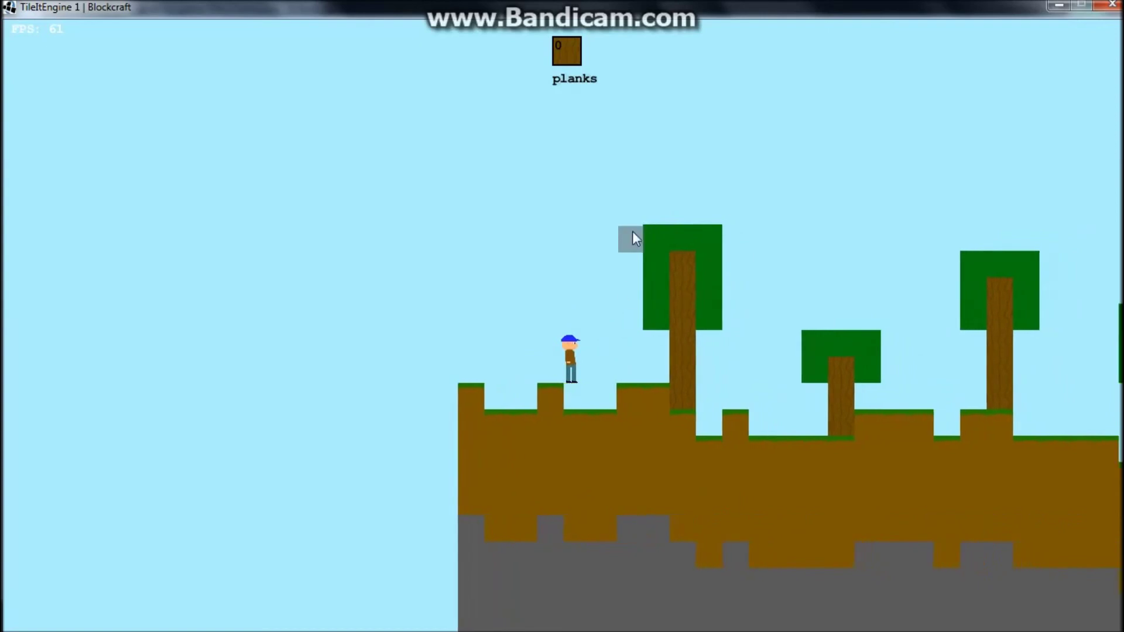
{"action": "scroll", "coordinate": [600, 195], "scroll_direction": "down", "scroll_amount": 3}
{"action": "scroll", "coordinate": [609, 199], "scroll_direction": "up", "scroll_amount": 4}
{"action": "key", "text": "d"}
{"action": "key", "text": "space"}
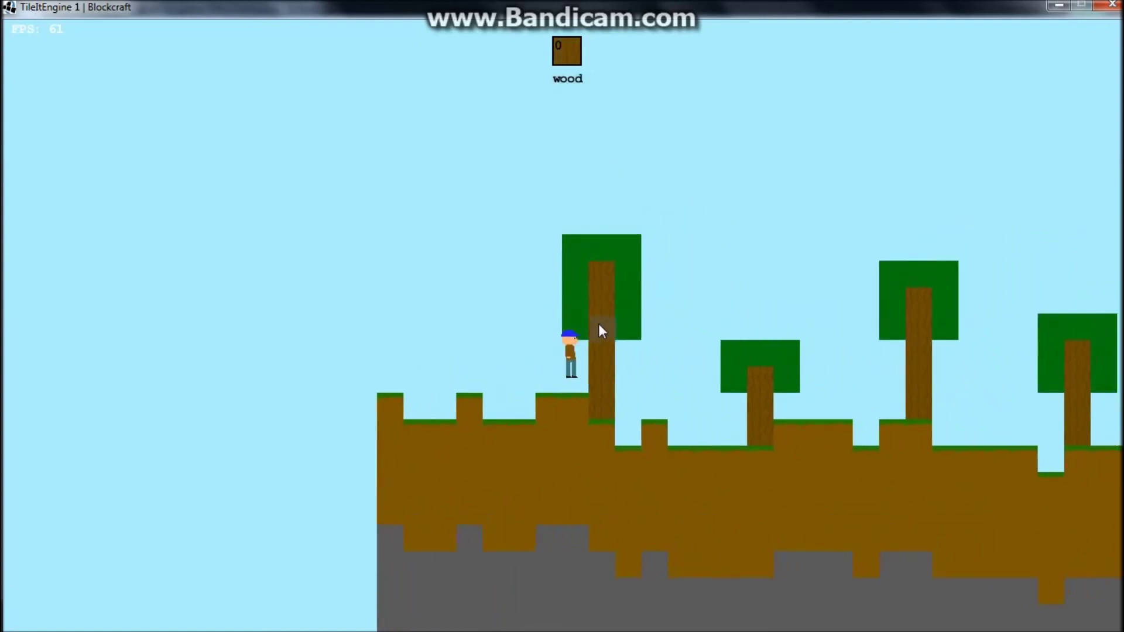
{"action": "scroll", "coordinate": [604, 346], "scroll_direction": "up", "scroll_amount": 2}
{"action": "scroll", "coordinate": [585, 378], "scroll_direction": "down", "scroll_amount": 1}
{"action": "key", "text": "space"}
{"action": "key", "text": "d"}
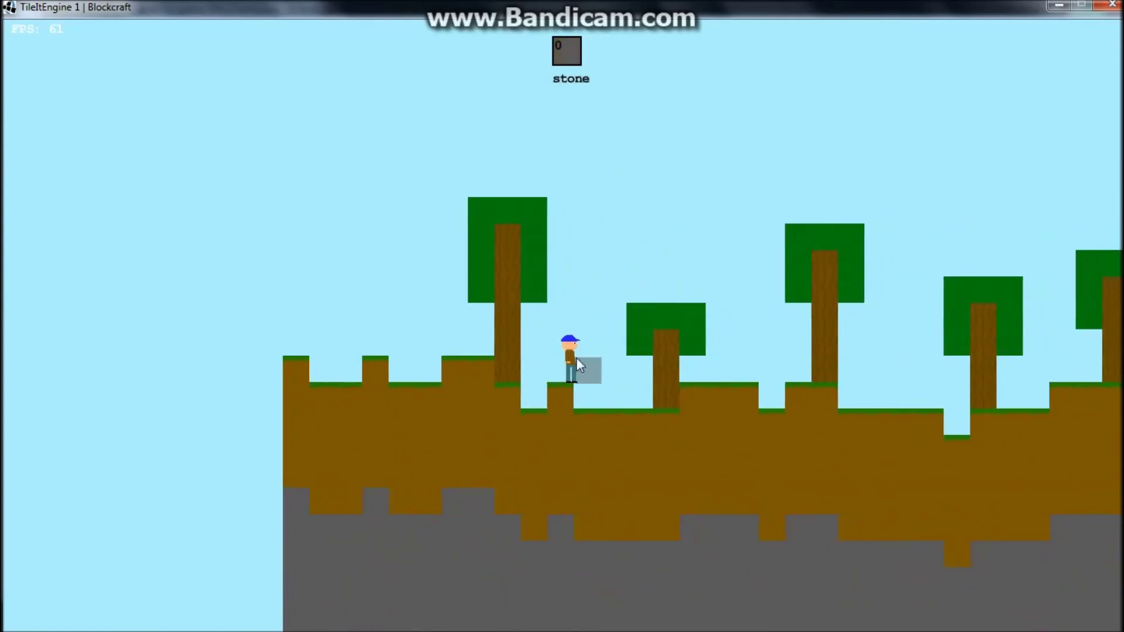
Reopen the inventory, change the selected block to leafs and close the inventory.
{"action": "key", "text": "e"}
{"action": "scroll", "coordinate": [571, 293], "scroll_direction": "down", "scroll_amount": 1}
{"action": "scroll", "coordinate": [553, 287], "scroll_direction": "up", "scroll_amount": 1}
{"action": "scroll", "coordinate": [515, 278], "scroll_direction": "down", "scroll_amount": 1}
{"action": "scroll", "coordinate": [699, 353], "scroll_direction": "down", "scroll_amount": 2}
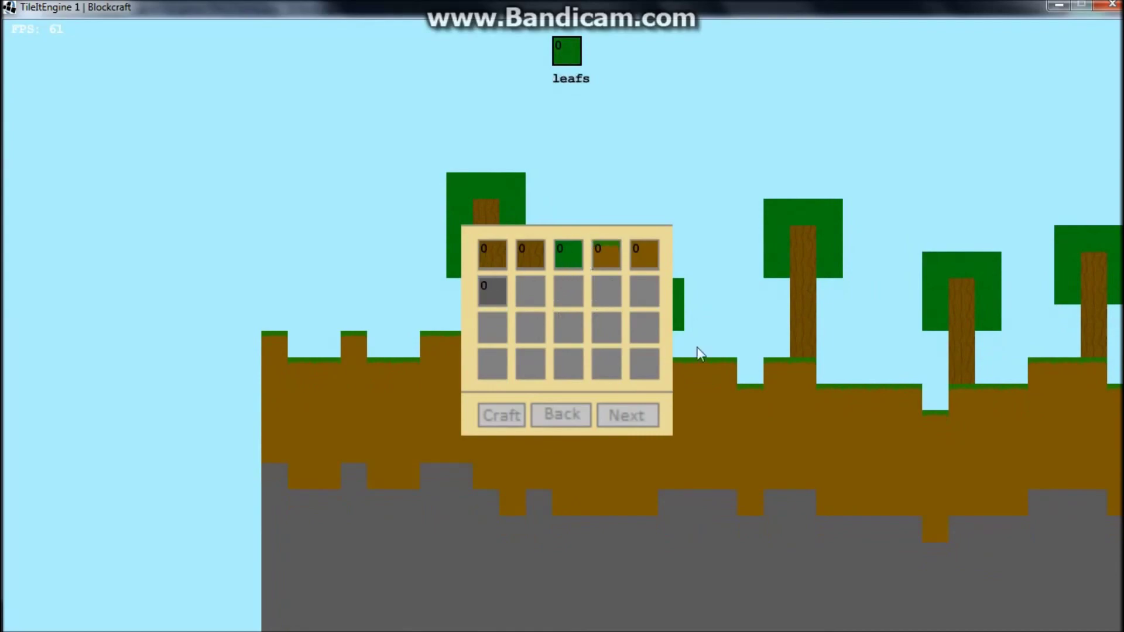
{"action": "key", "text": "e"}
Walk and jump the player right past the row of trees and up onto the hill.
{"action": "key", "text": "d"}
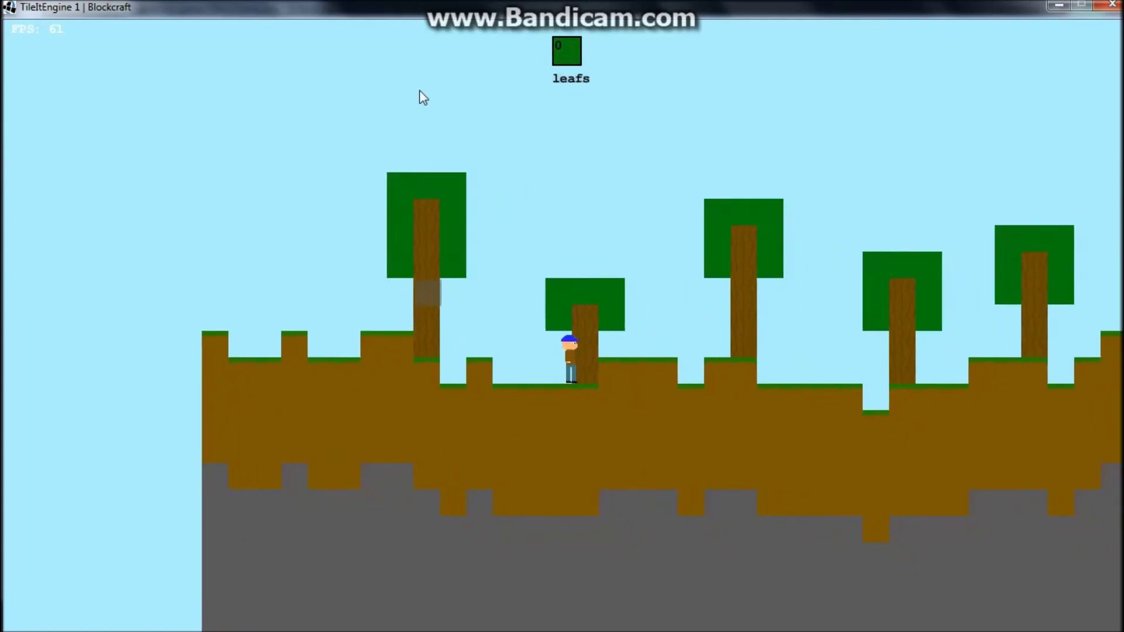
{"action": "key", "text": "space"}
{"action": "key", "text": "space"}
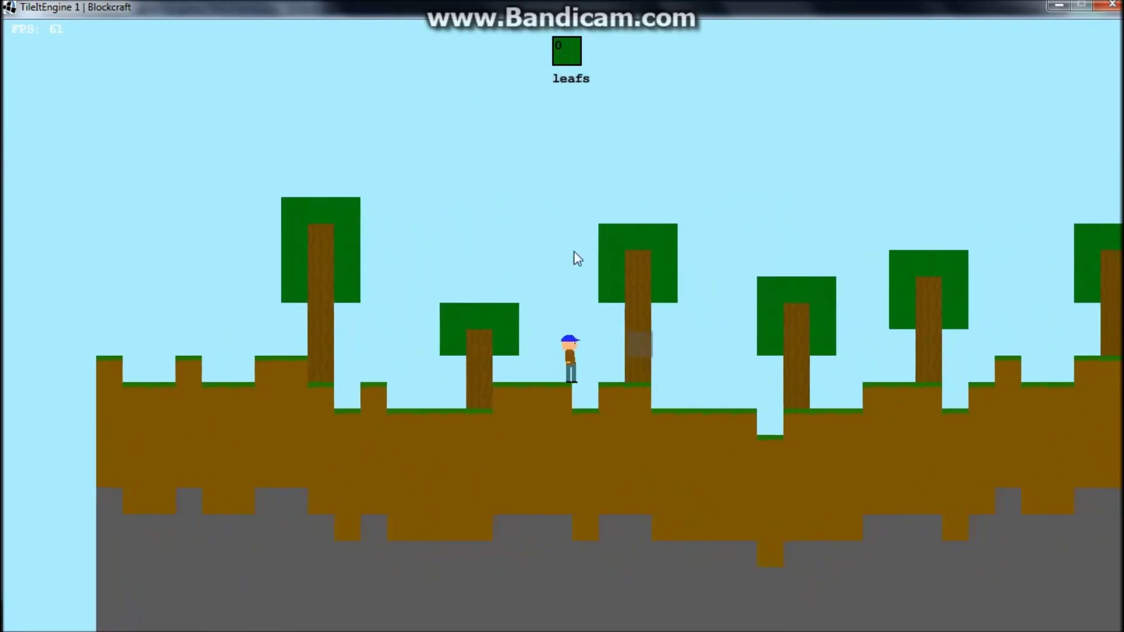
{"action": "key", "text": "d"}
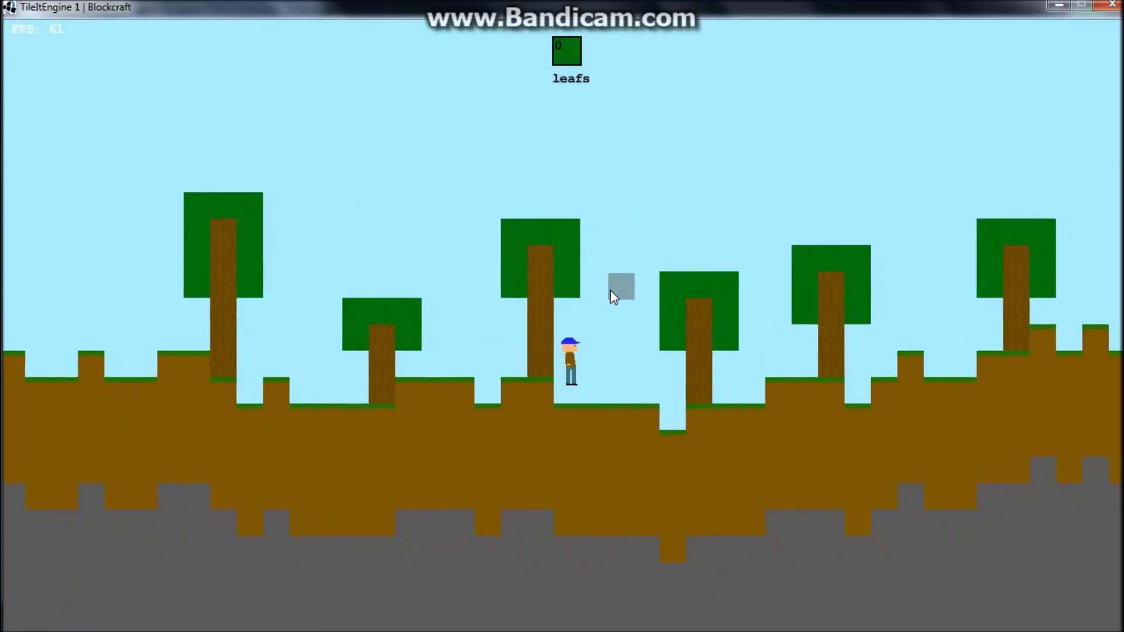
{"action": "key", "text": "d"}
{"action": "key", "text": "w"}
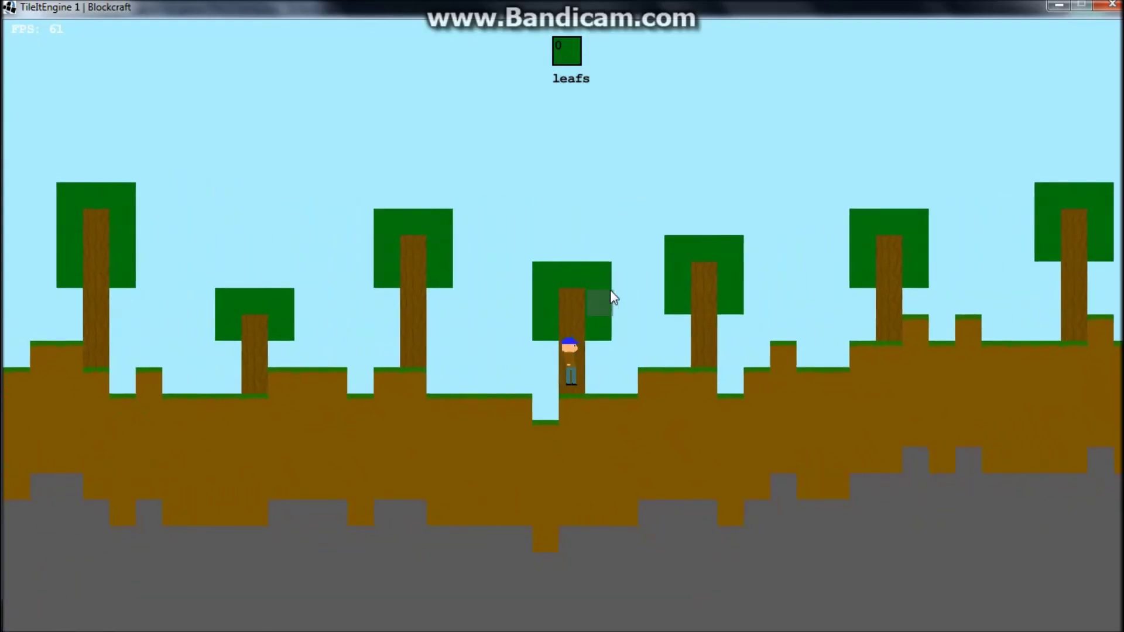
{"action": "key", "text": "d"}
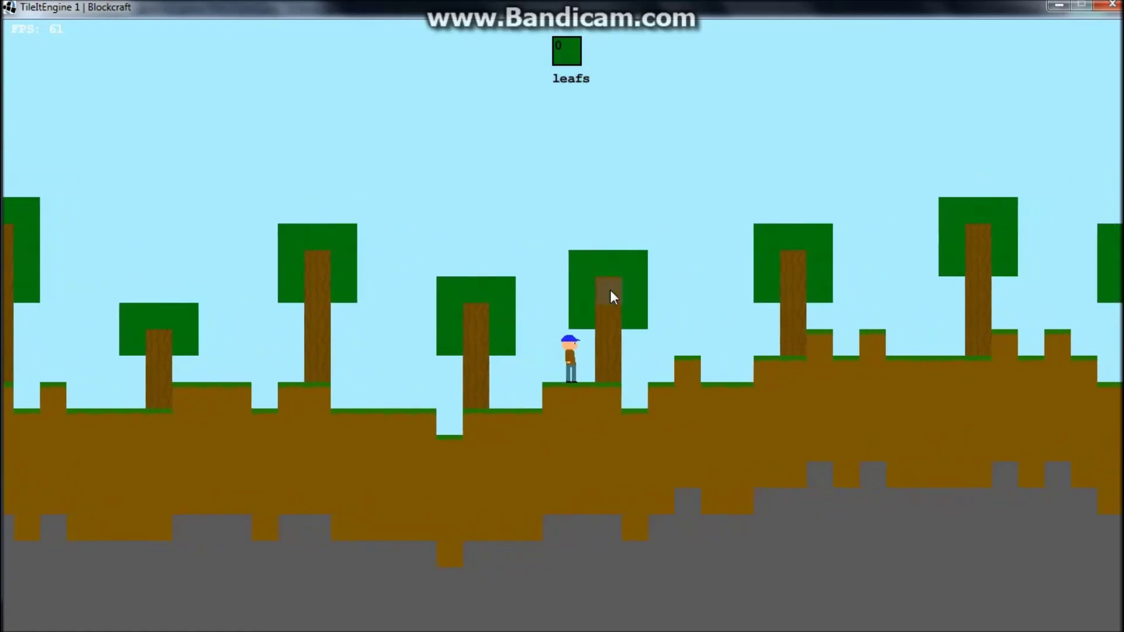
{"action": "key", "text": "d"}
{"action": "key", "text": "w"}
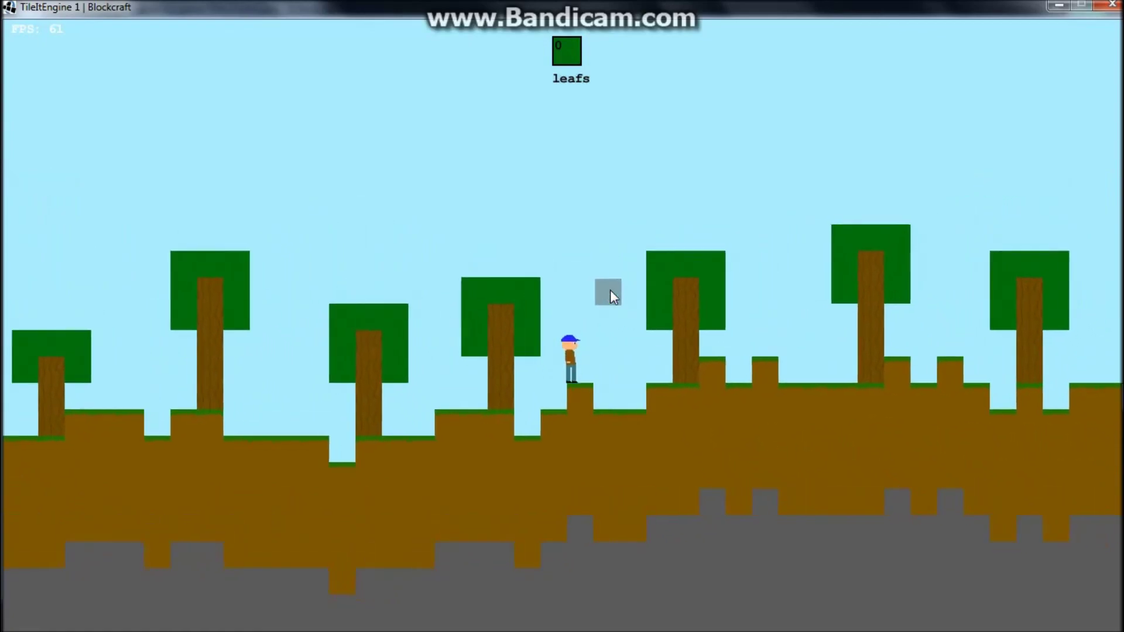
{"action": "key", "text": "d"}
{"action": "key", "text": "w"}
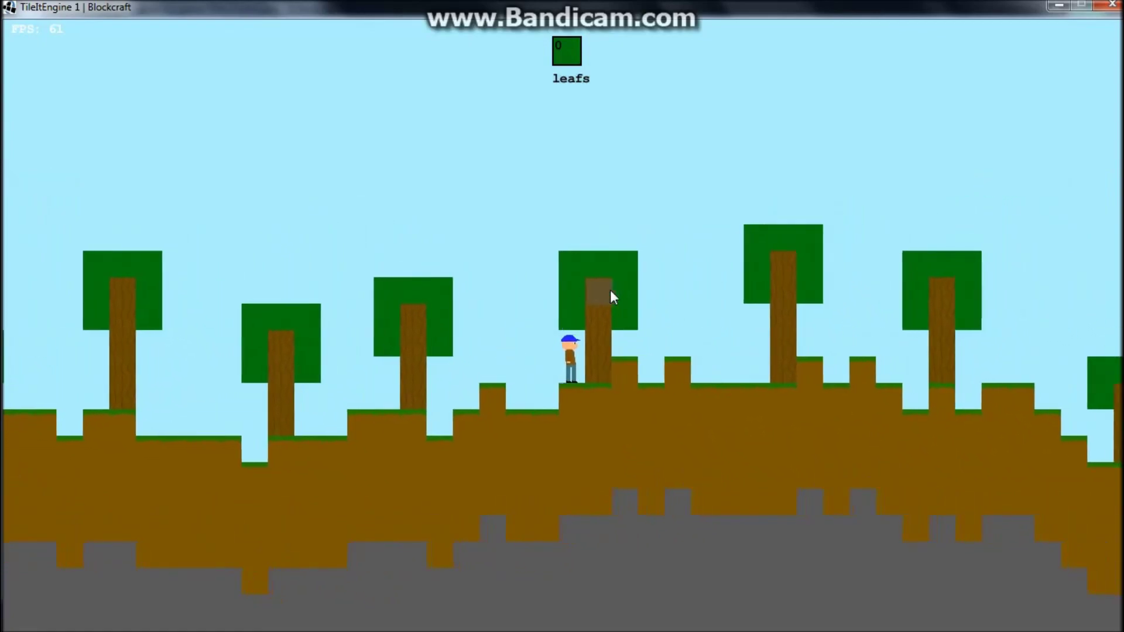
{"action": "key", "text": "d"}
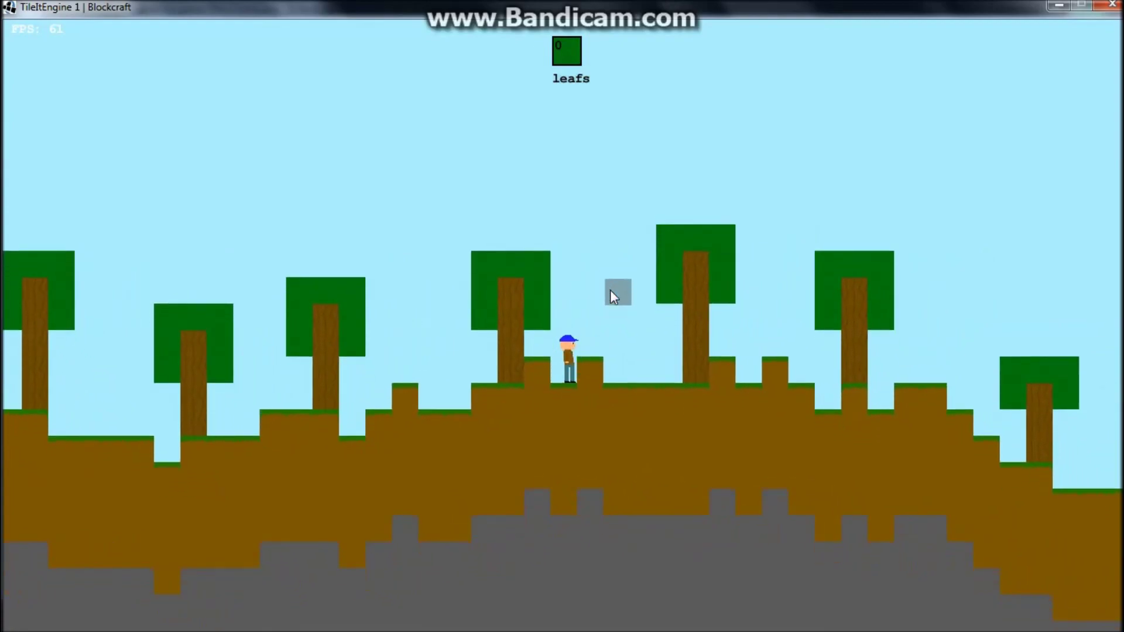
{"action": "key", "text": "d"}
Select dirt, try to edit the trunk base of the tree beside the player, and return to the main menu.
{"action": "scroll", "coordinate": [606, 316], "scroll_direction": "down", "scroll_amount": 1}
{"action": "scroll", "coordinate": [602, 363], "scroll_direction": "down", "scroll_amount": 2}
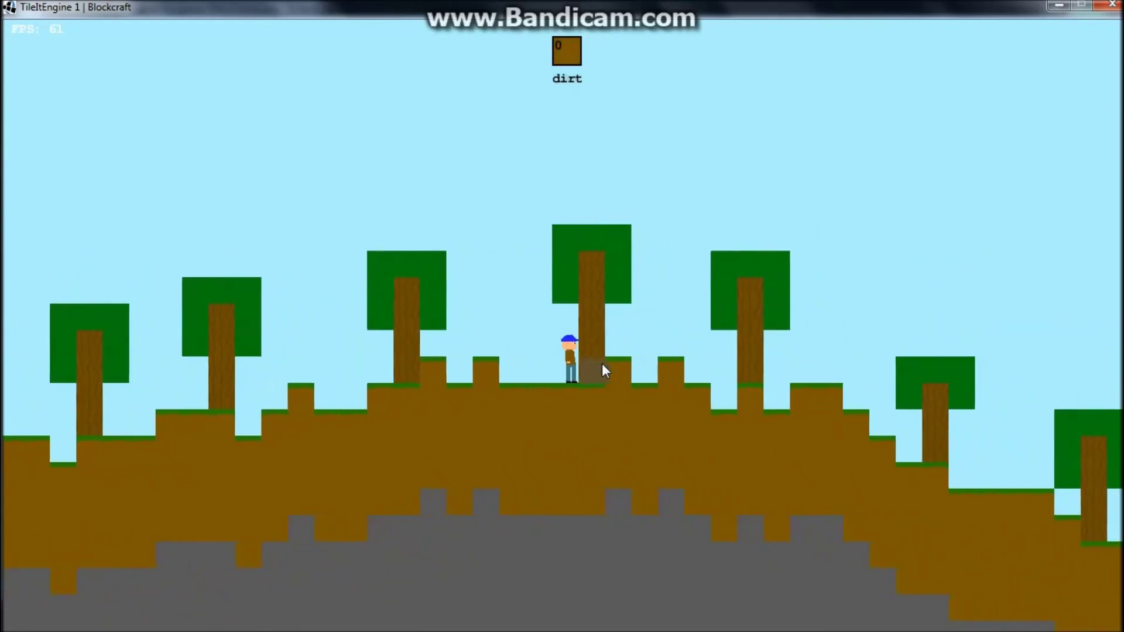
{"action": "left_click", "coordinate": [602, 362]}
{"action": "scroll", "coordinate": [602, 363], "scroll_direction": "down", "scroll_amount": 1}
{"action": "key", "text": "a"}
{"action": "scroll", "coordinate": [539, 326], "scroll_direction": "up", "scroll_amount": 2}
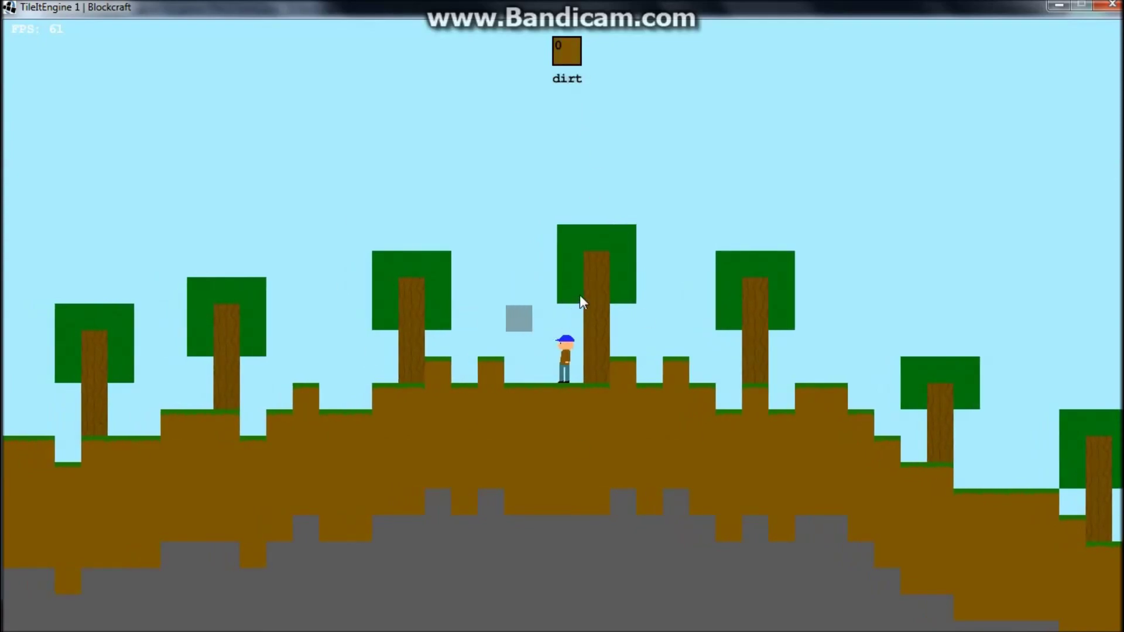
{"action": "key", "text": "Escape"}
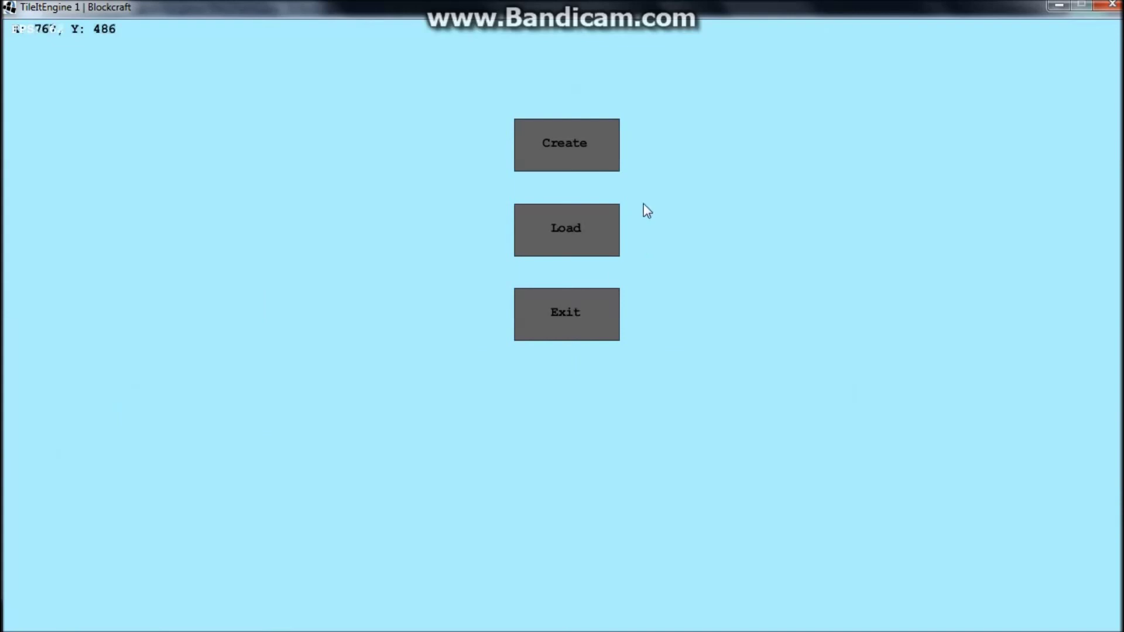